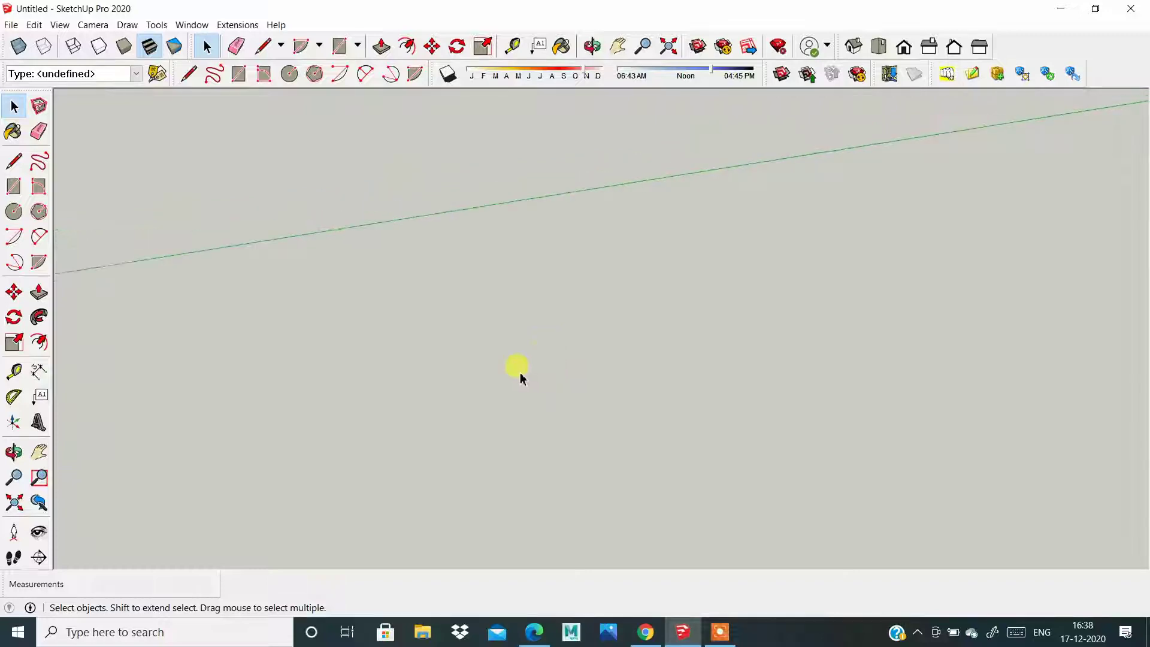
Step: Zoom out and switch to the Top view of the empty model
scroll(515, 371, down, 2)
scroll(516, 372, down, 1)
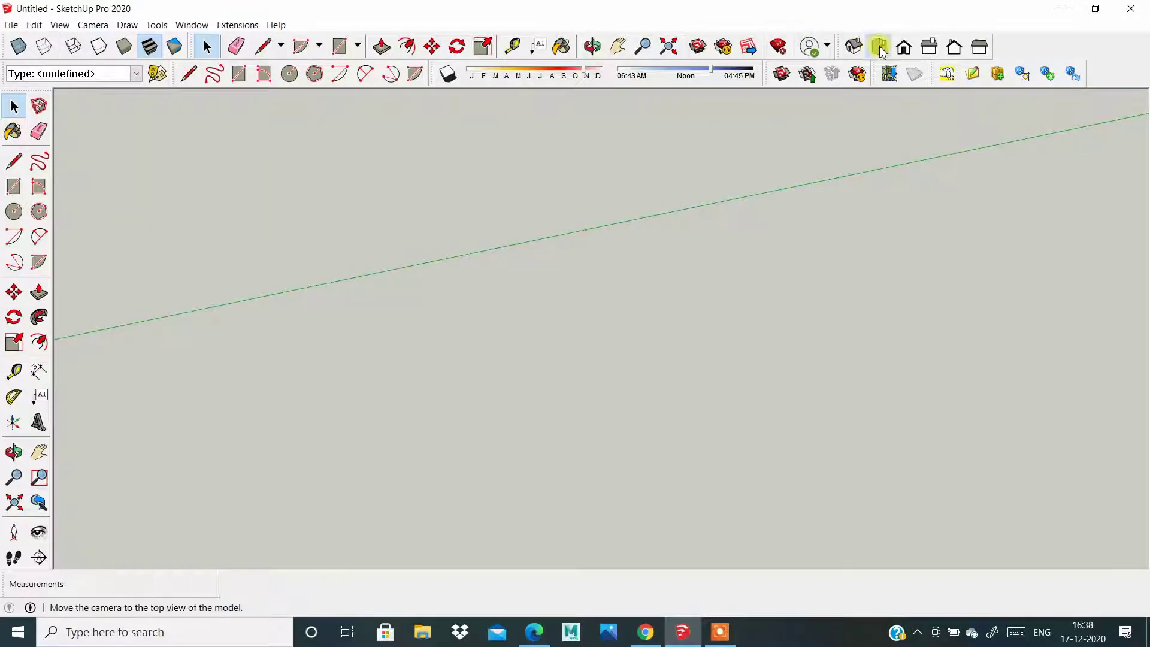
click(852, 47)
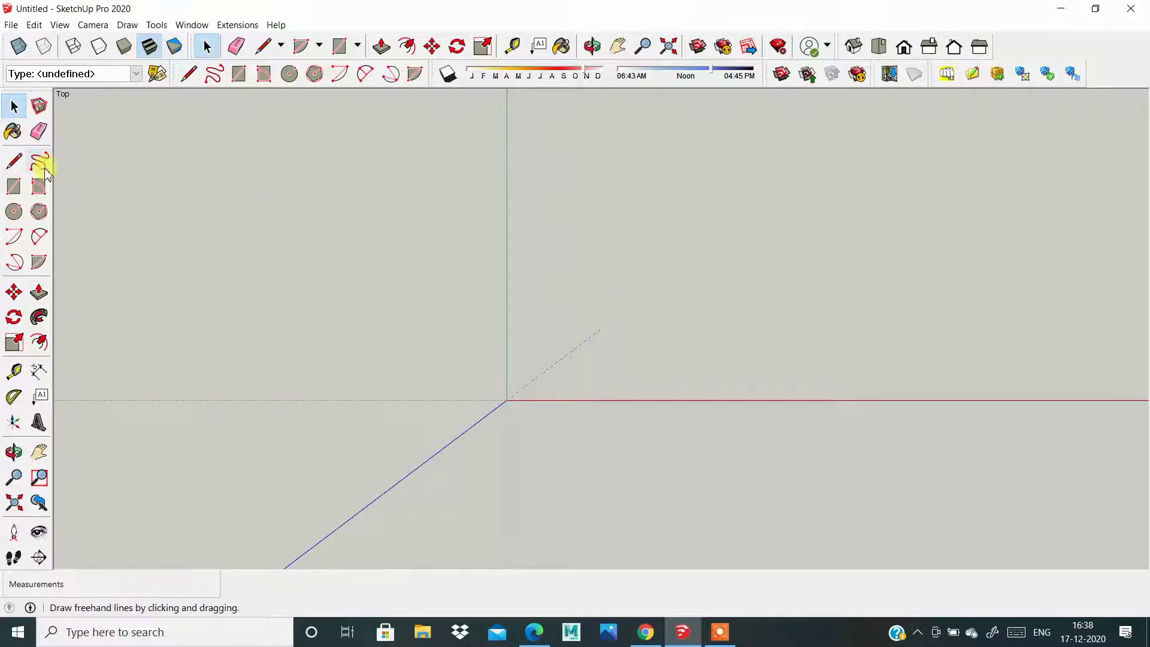
Step: In Model Info > Units, set the length format to Engineering in feet
click(186, 25)
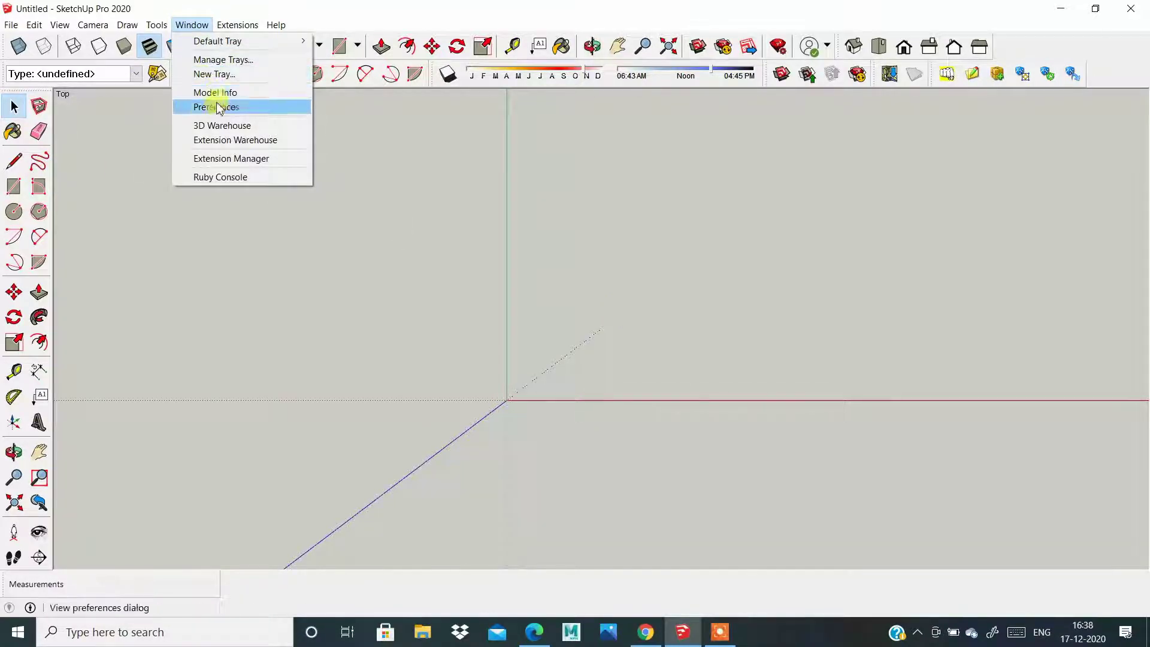
click(217, 94)
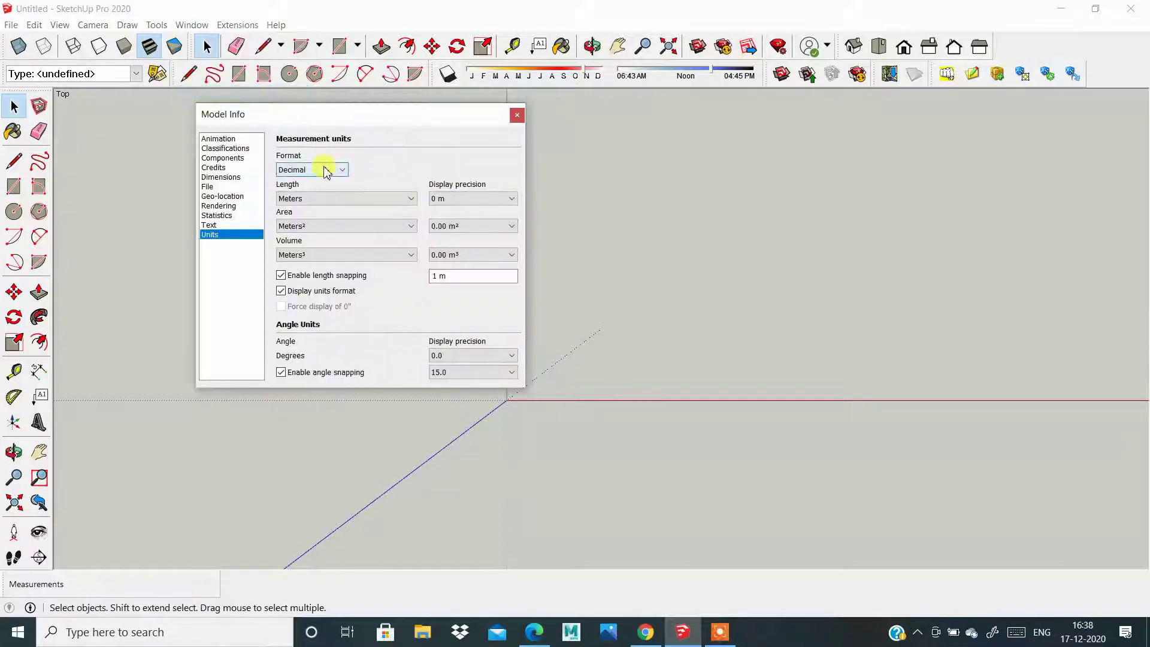
click(323, 170)
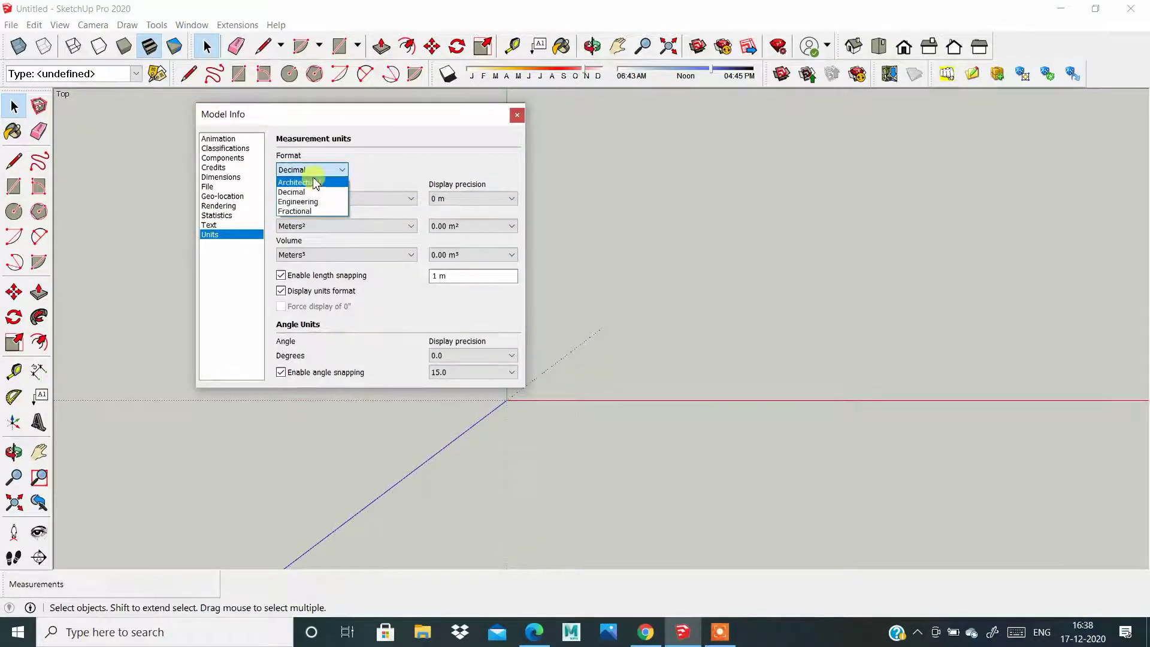
click(306, 202)
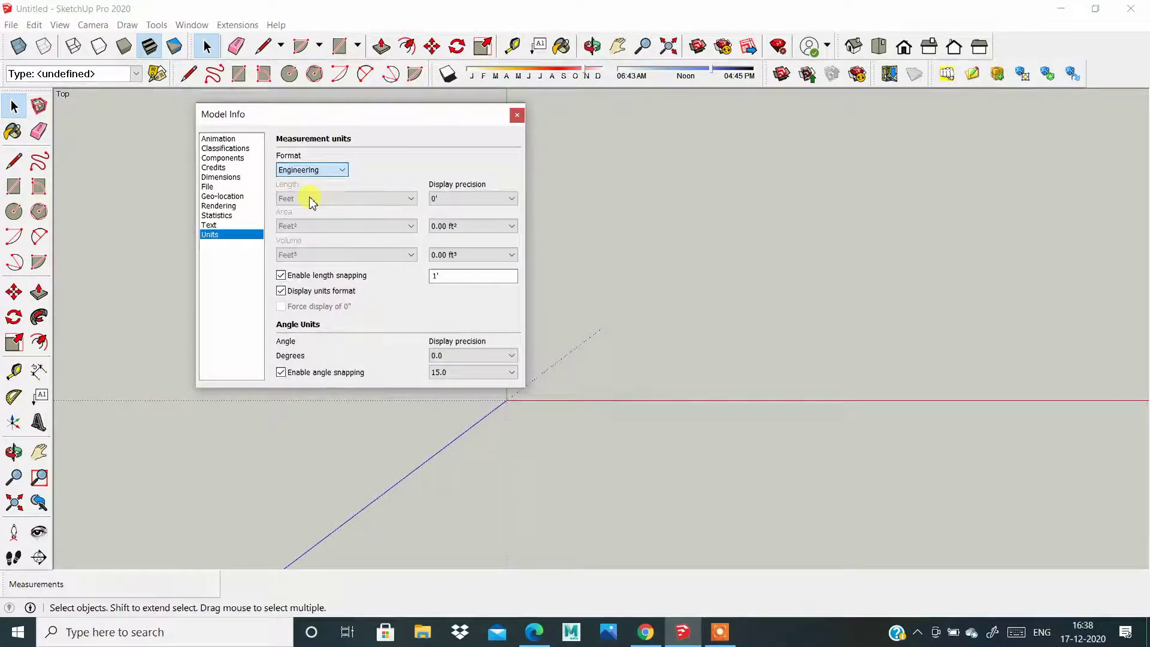
click(517, 116)
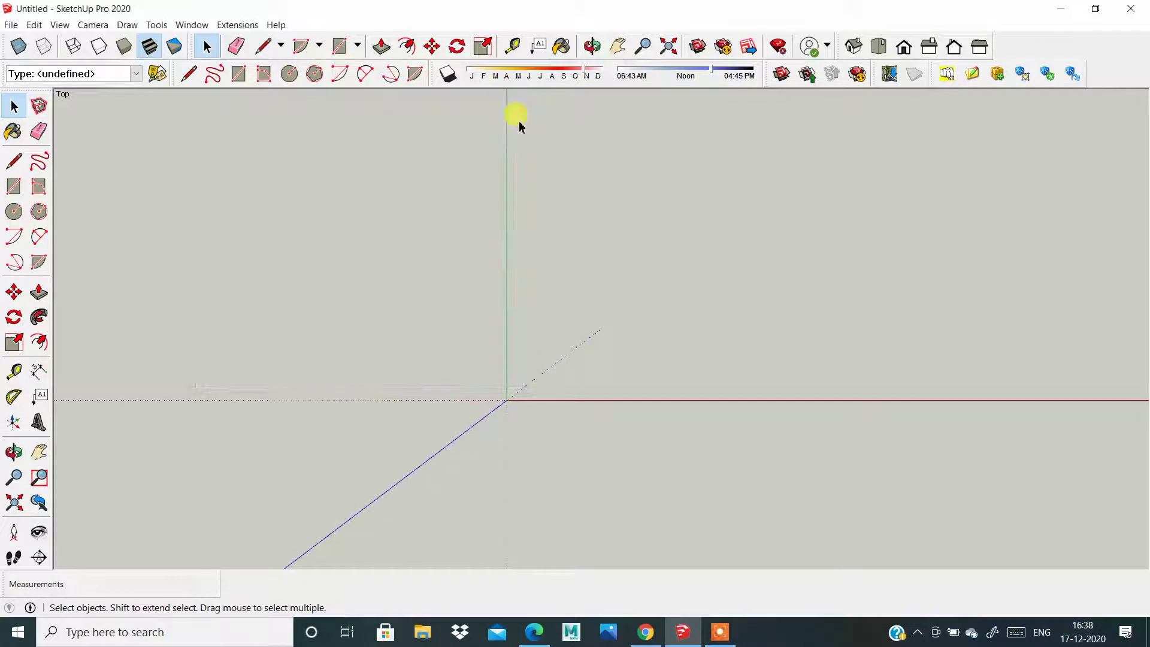
click(14, 186)
Step: Draw a 2' by 2' square face on the ground plane
click(654, 179)
click(762, 276)
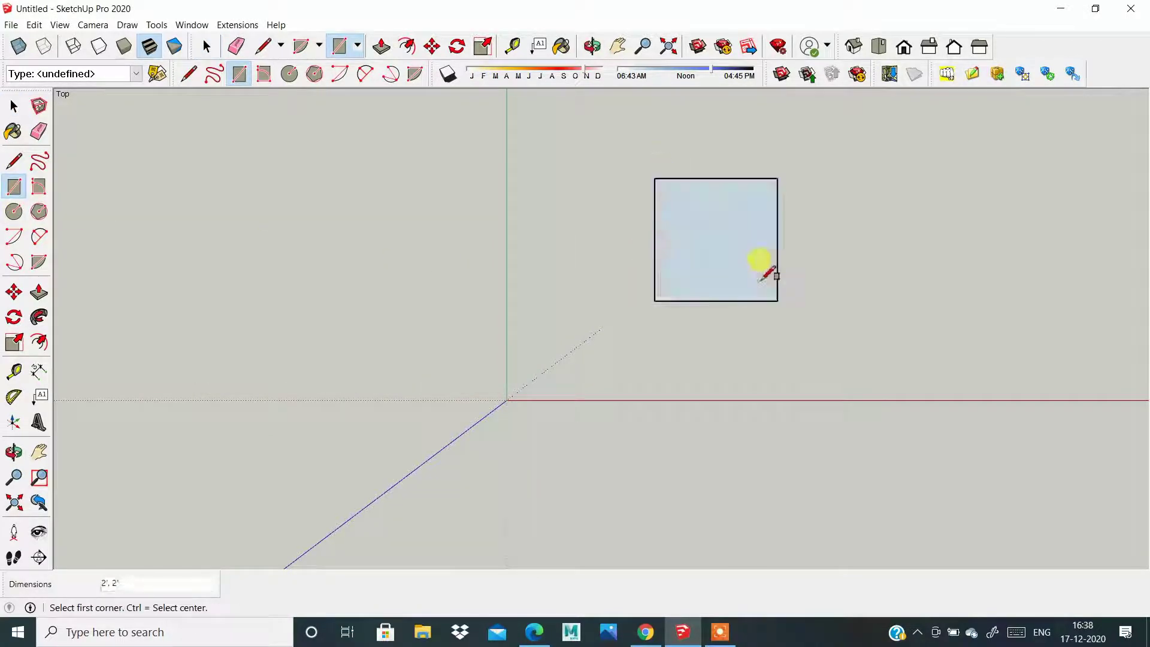
scroll(616, 296, down, 2)
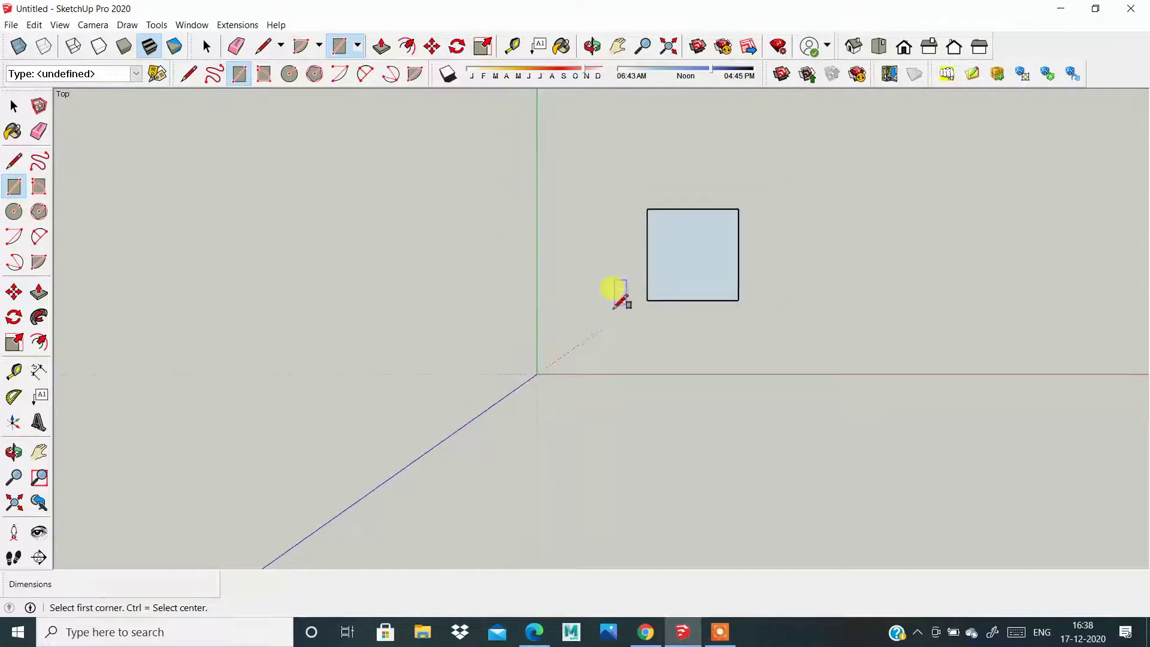
scroll(611, 302, down, 1)
scroll(752, 282, up, 2)
scroll(752, 282, up, 1)
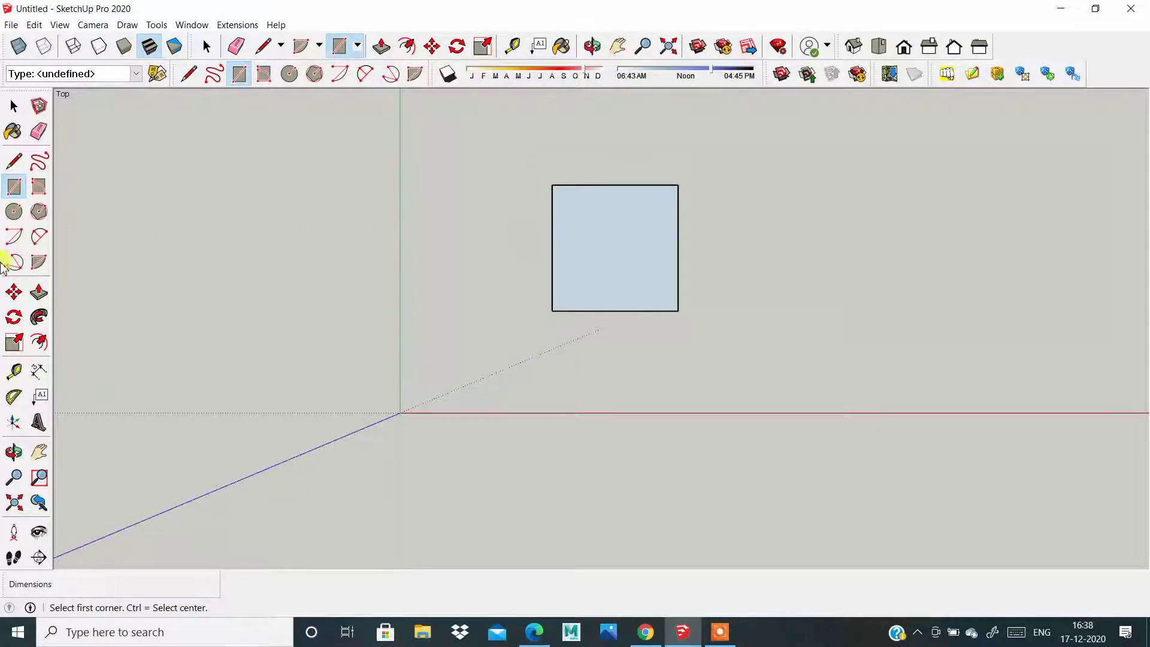
Step: Offset the square's edges outward to create an outer ring
click(39, 342)
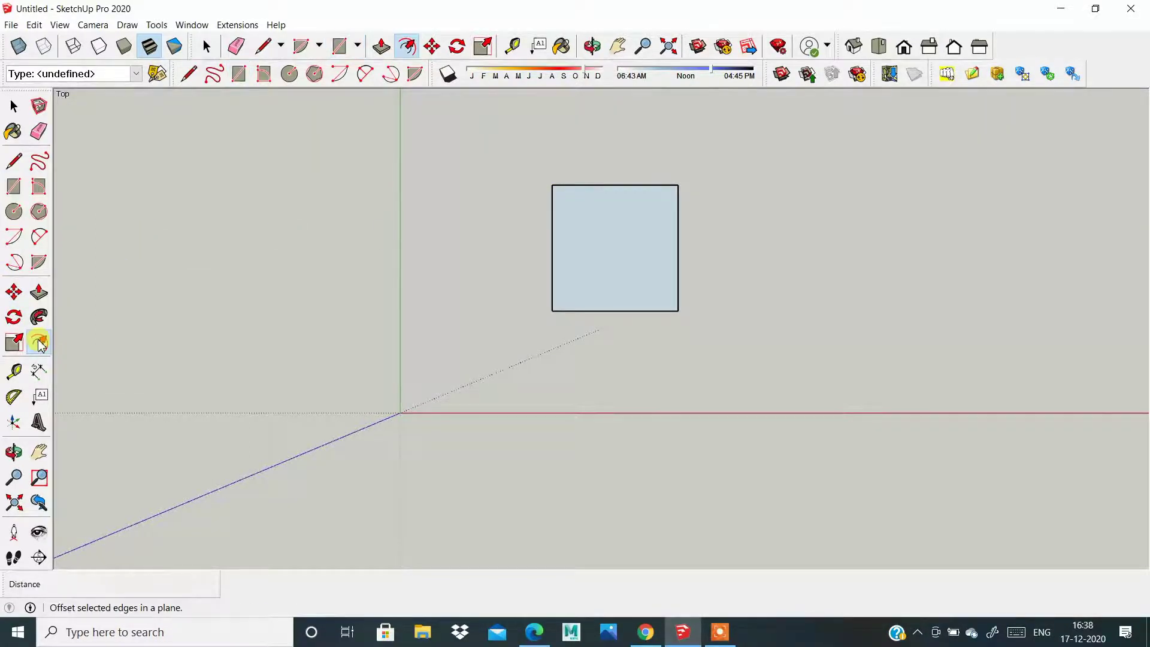
click(559, 264)
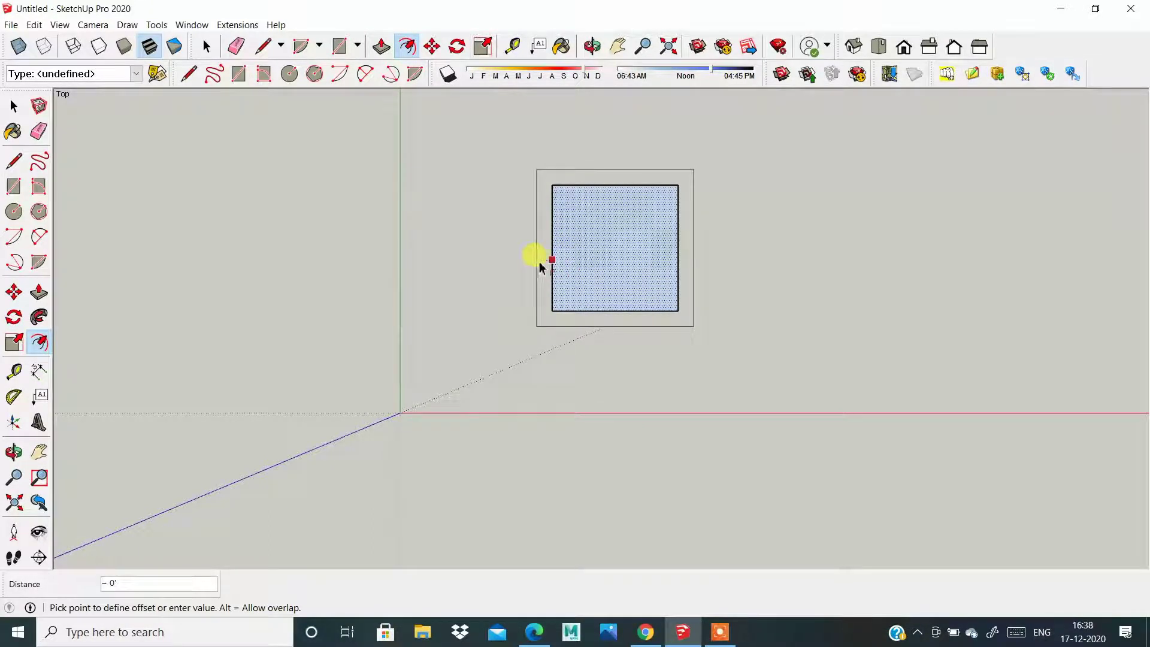
click(535, 265)
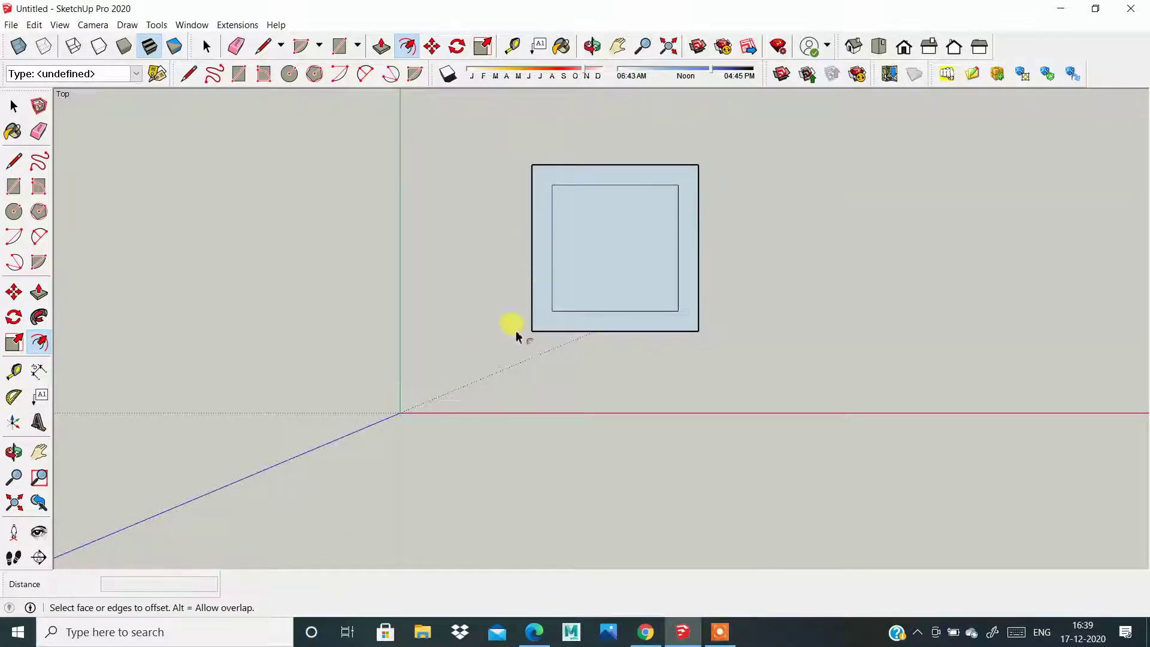
scroll(509, 294, up, 1)
scroll(563, 235, down, 1)
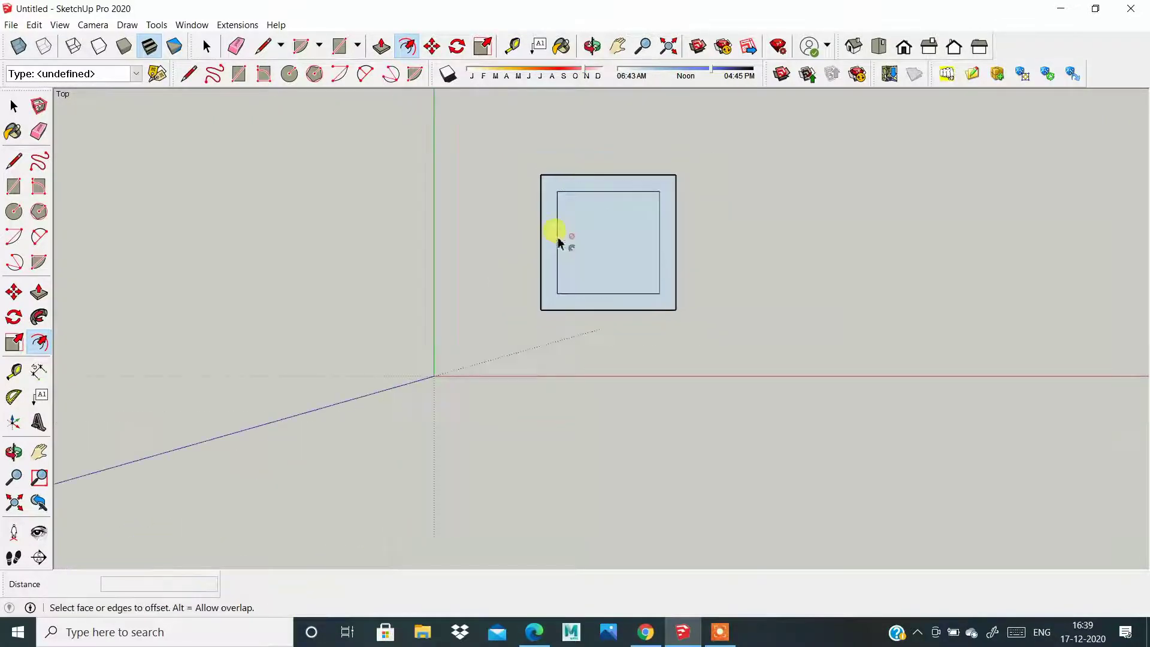
Step: Try further offsets on the square, then undo the last two offsets
click(541, 236)
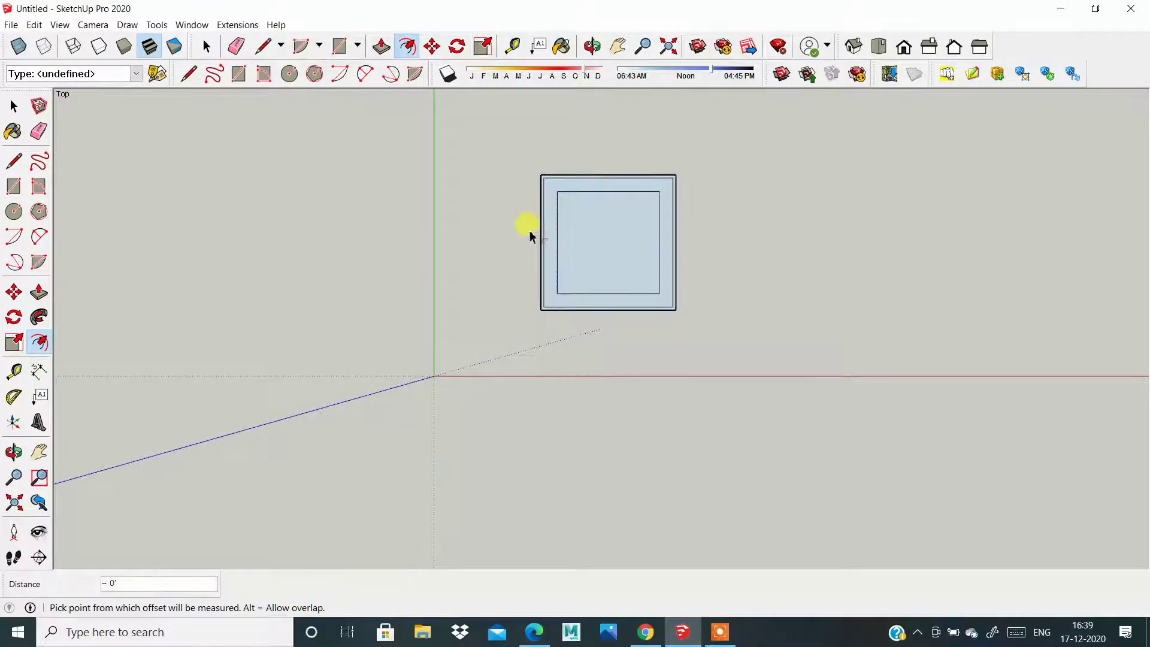
click(544, 241)
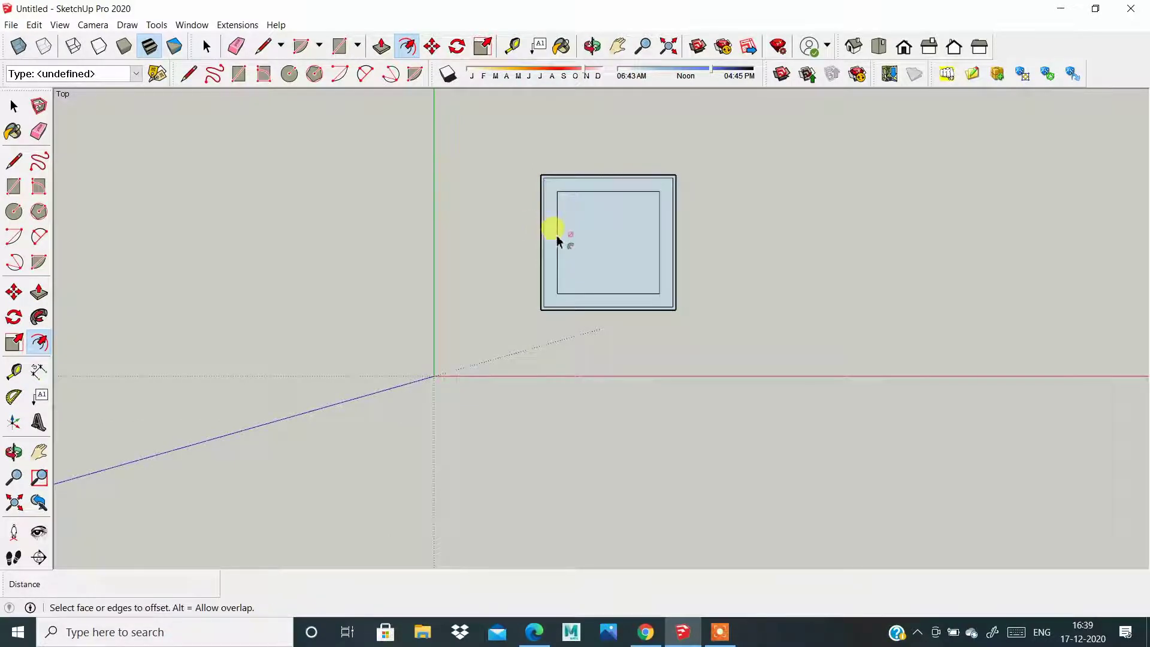
click(558, 235)
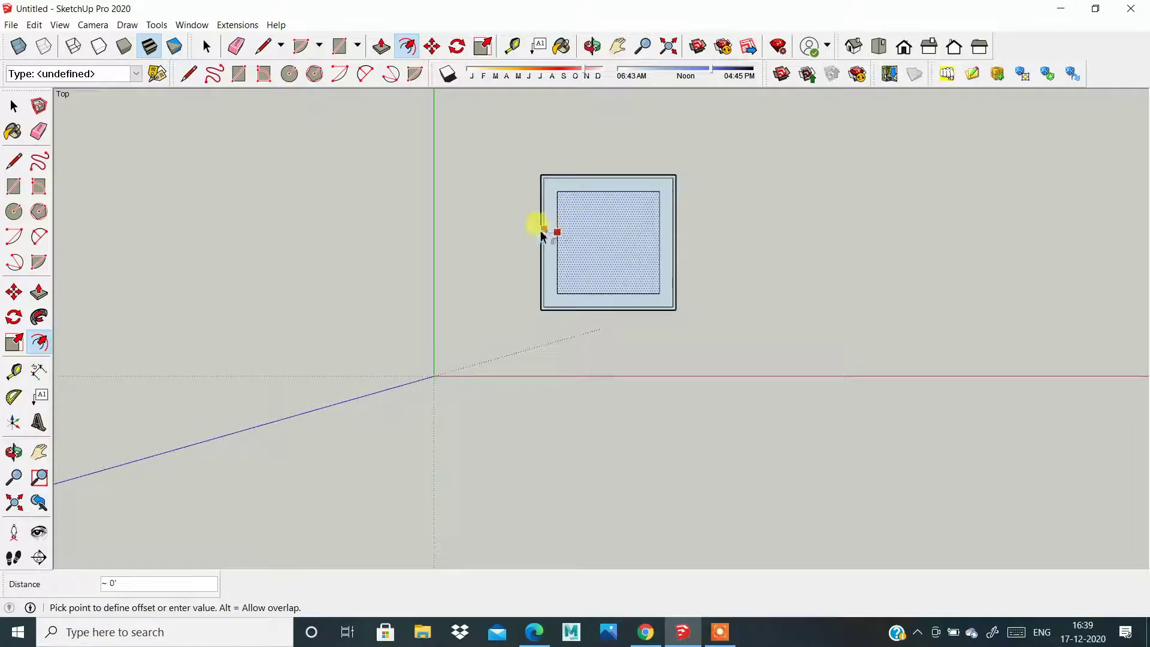
click(485, 190)
scroll(510, 292, down, 1)
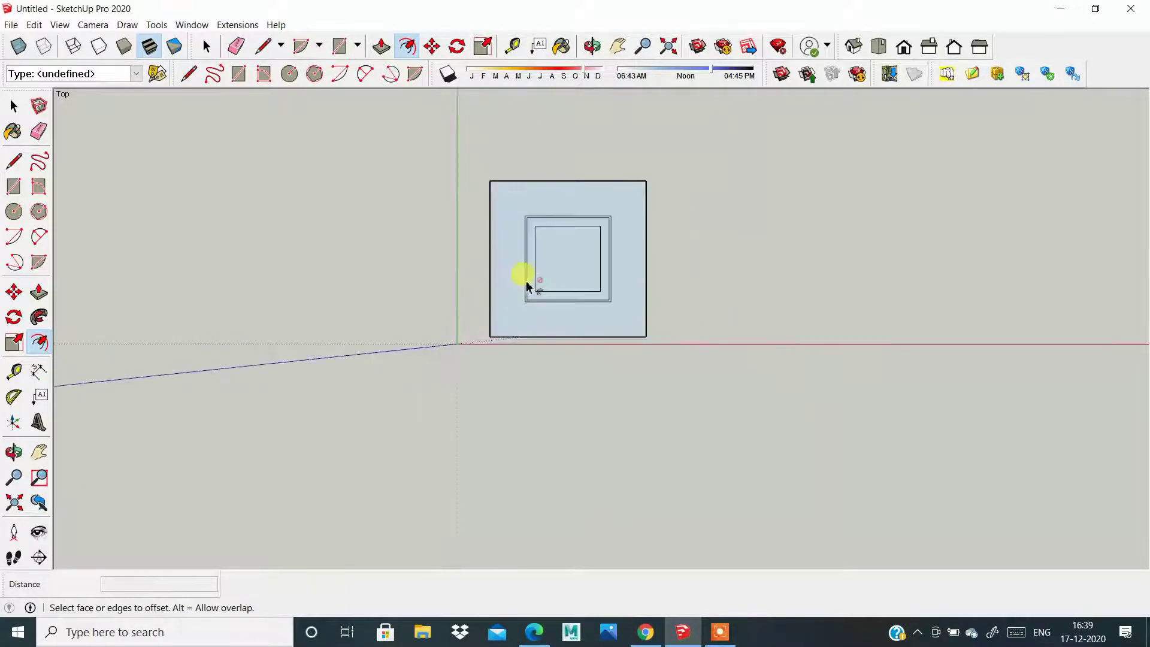
scroll(530, 267, up, 2)
key(ctrl+z)
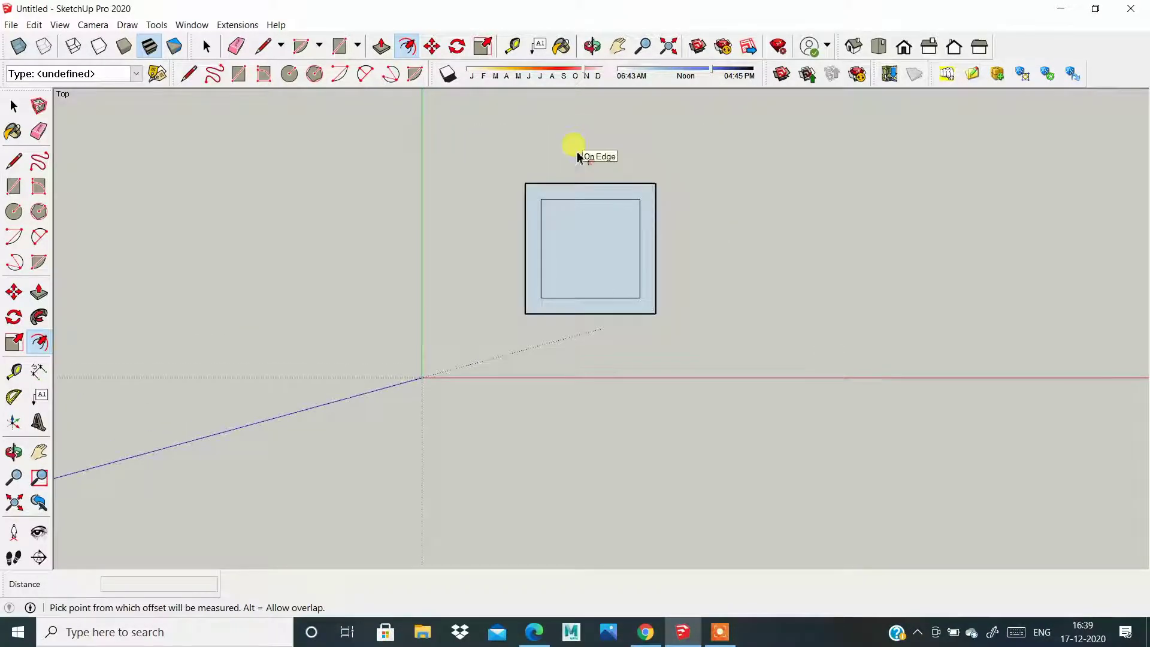
key(ctrl+z)
Step: Offset the square's edge inward by 9 inches
click(574, 203)
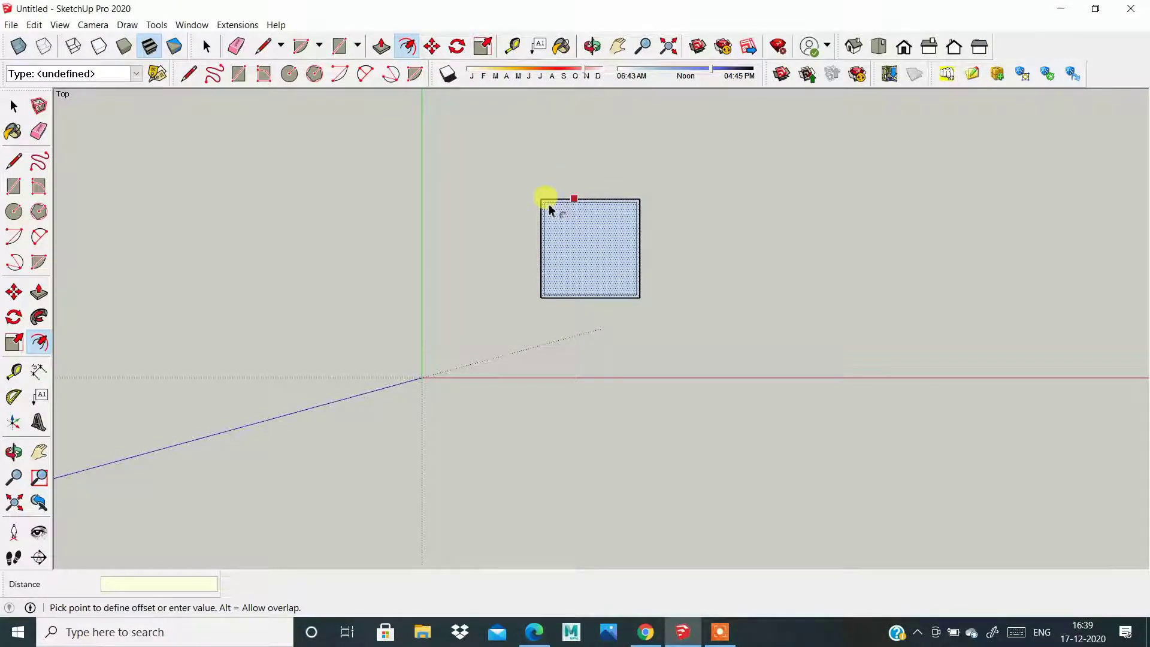
text(9)
key(Return)
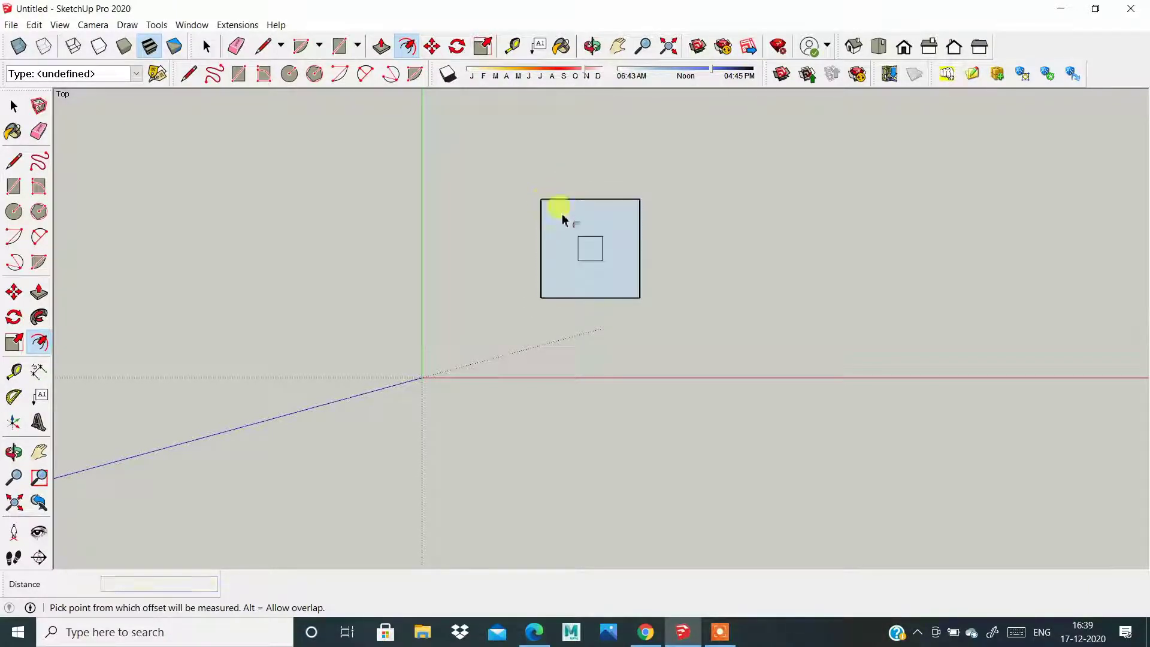
scroll(597, 260, up, 1)
scroll(578, 240, down, 1)
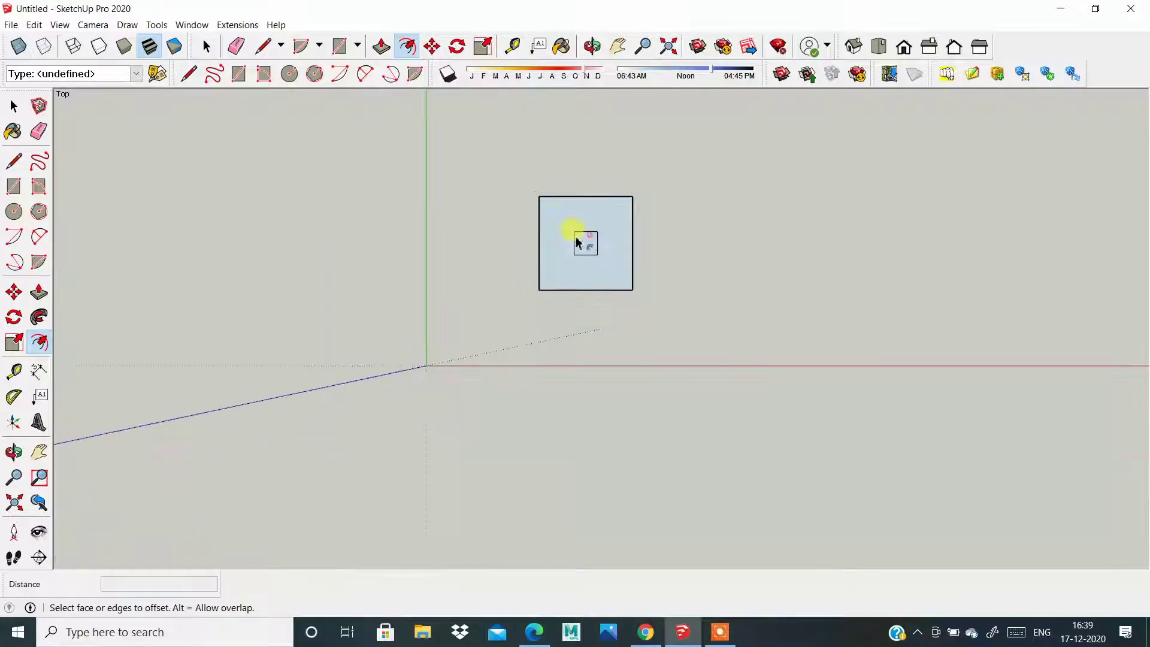
scroll(584, 204, up, 1)
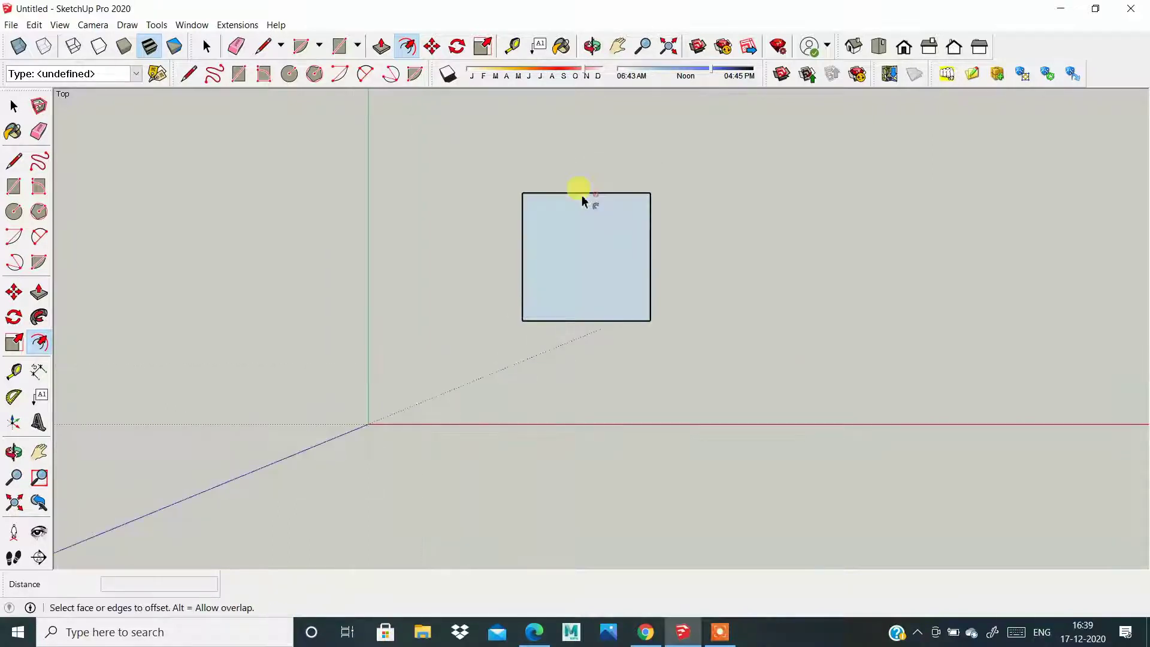
Step: Offset the square outward by .75 to form the thick wall band
click(593, 197)
text(.75)
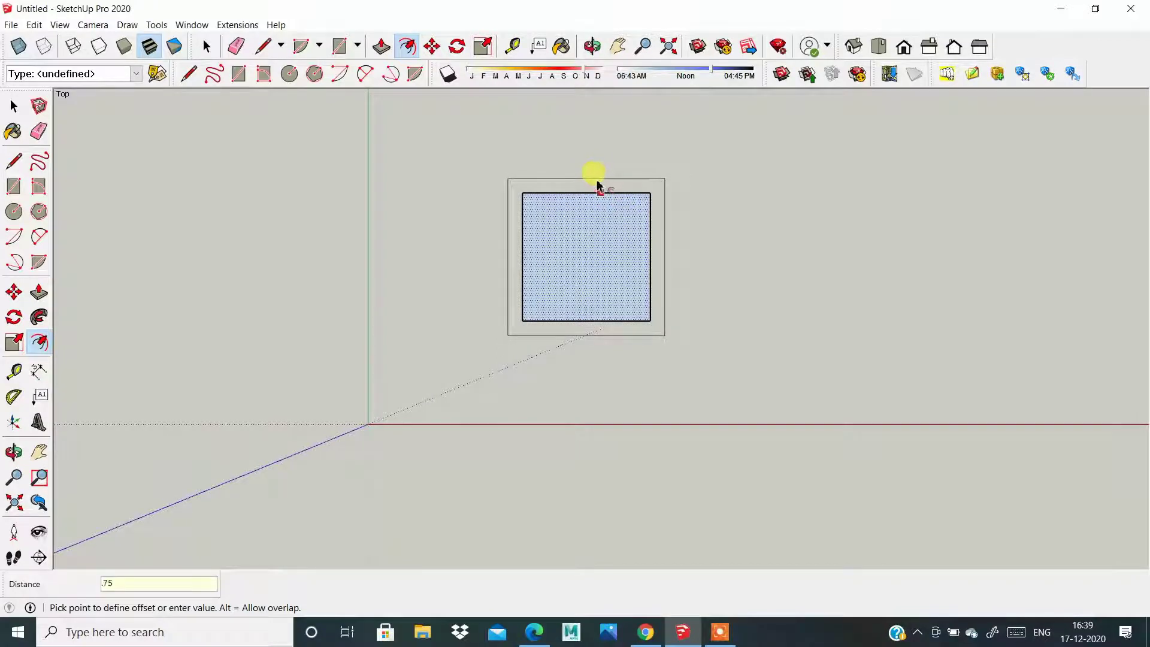
key(Return)
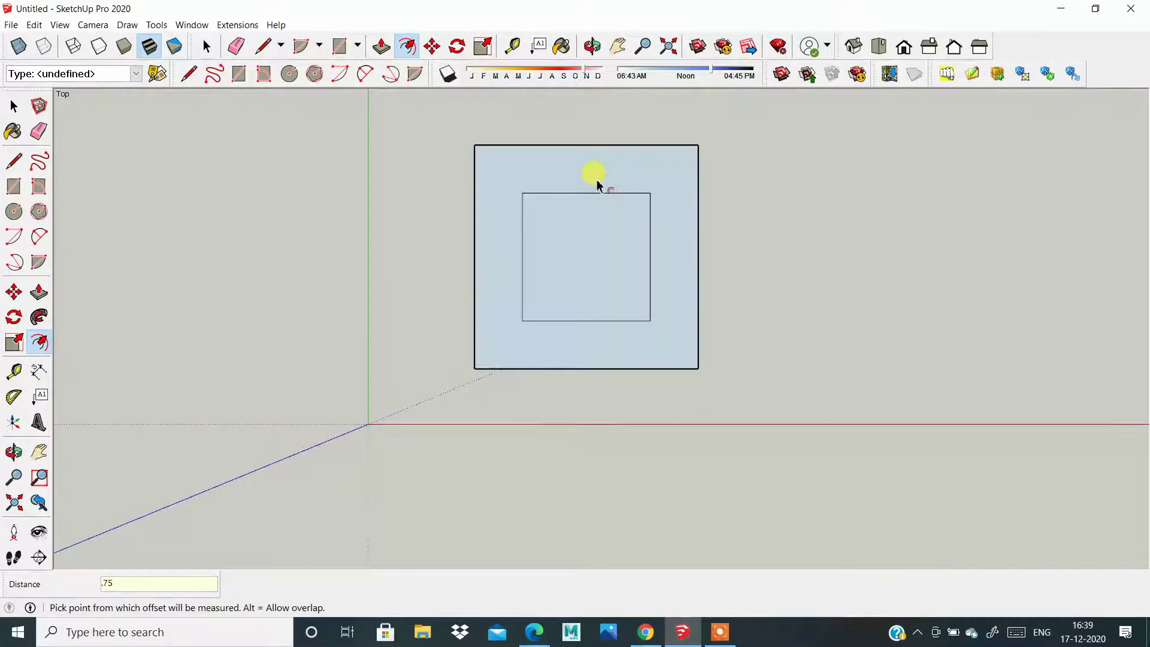
scroll(443, 254, down, 1)
scroll(449, 245, up, 1)
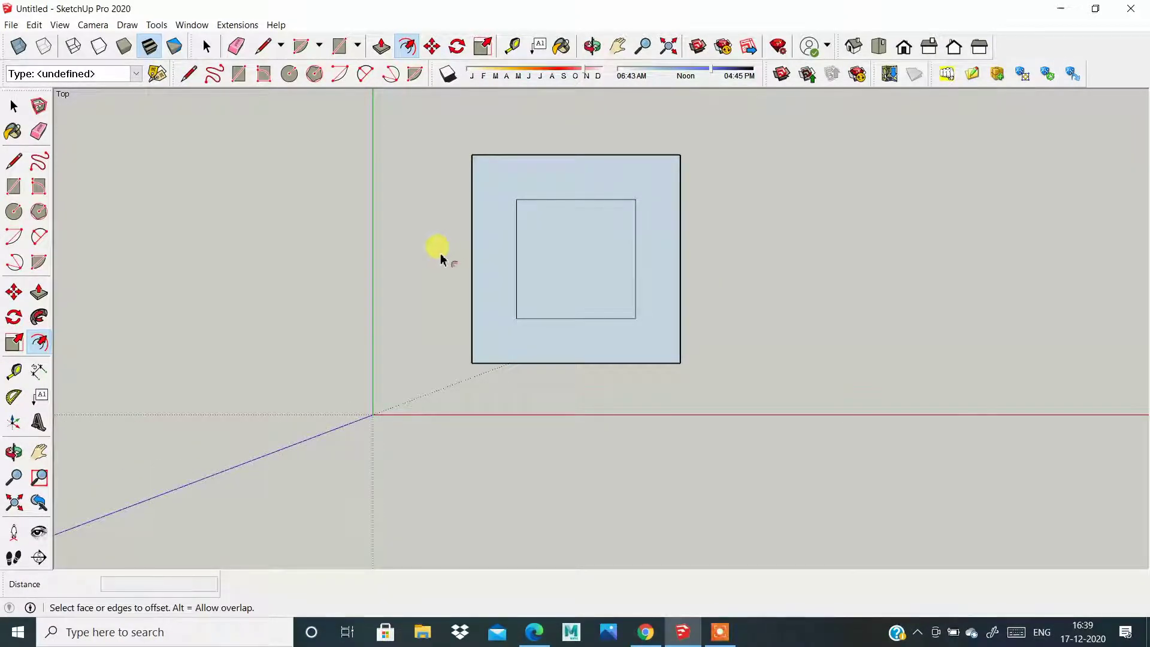
scroll(441, 258, down, 1)
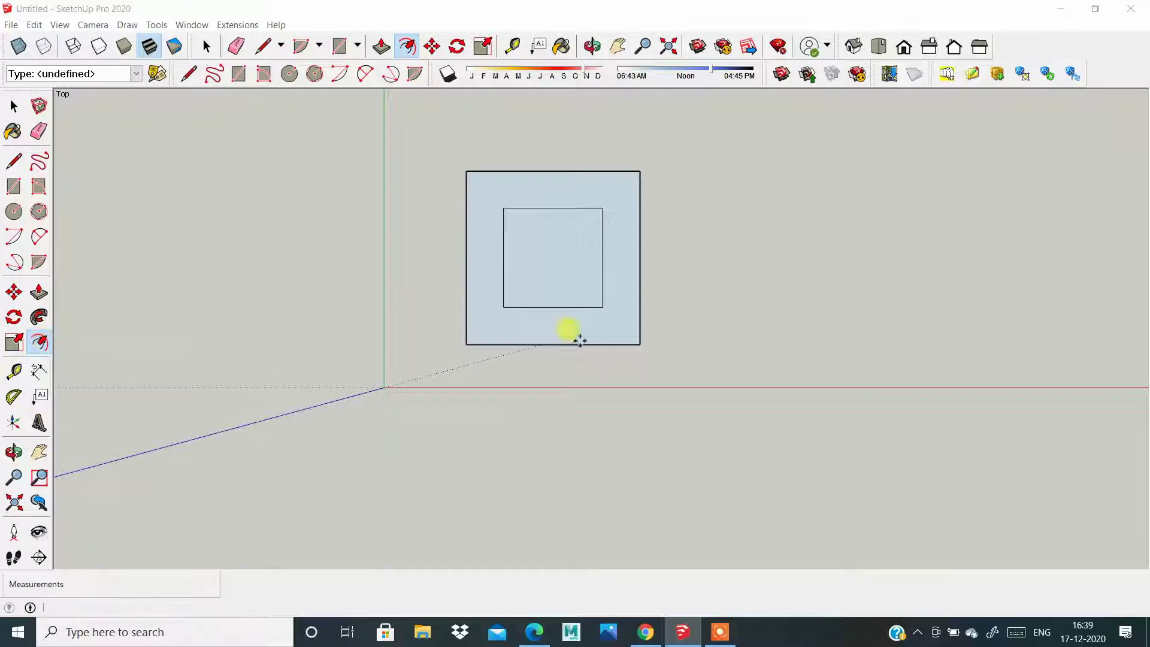
key(shift+t)
click(705, 393)
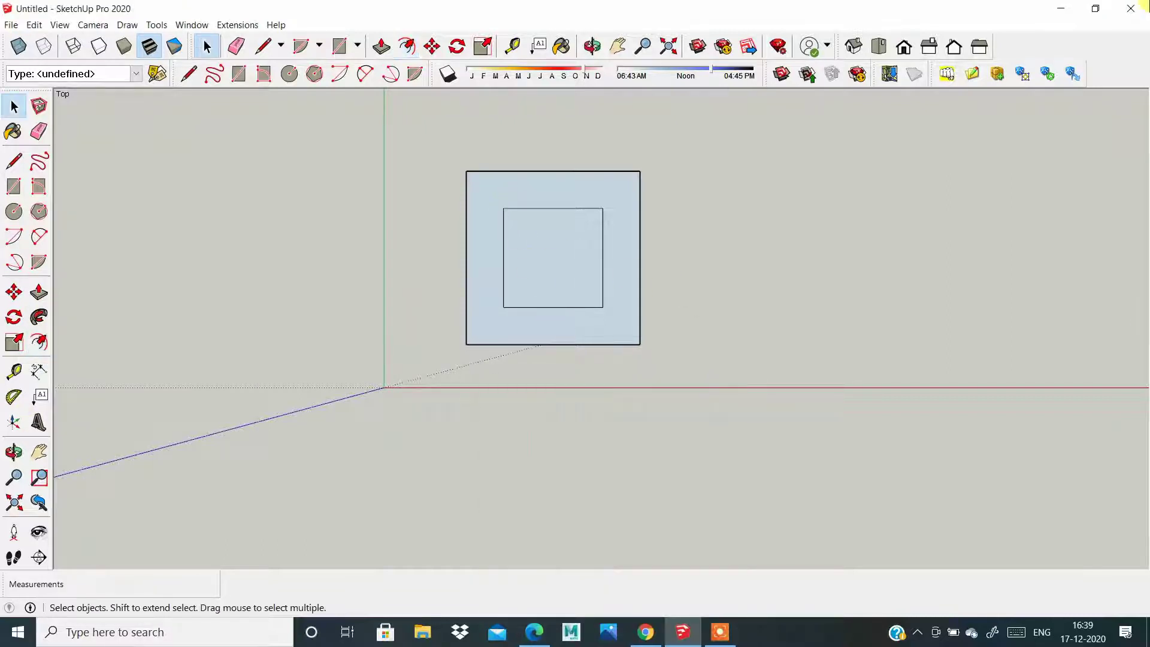
click(40, 371)
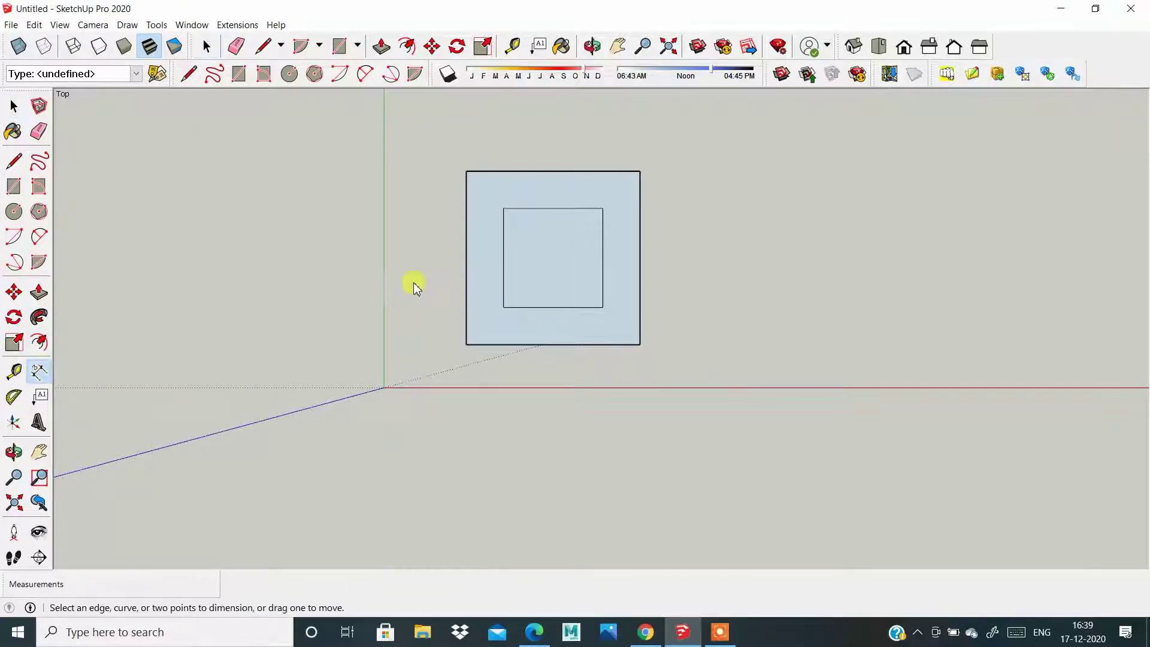
click(503, 207)
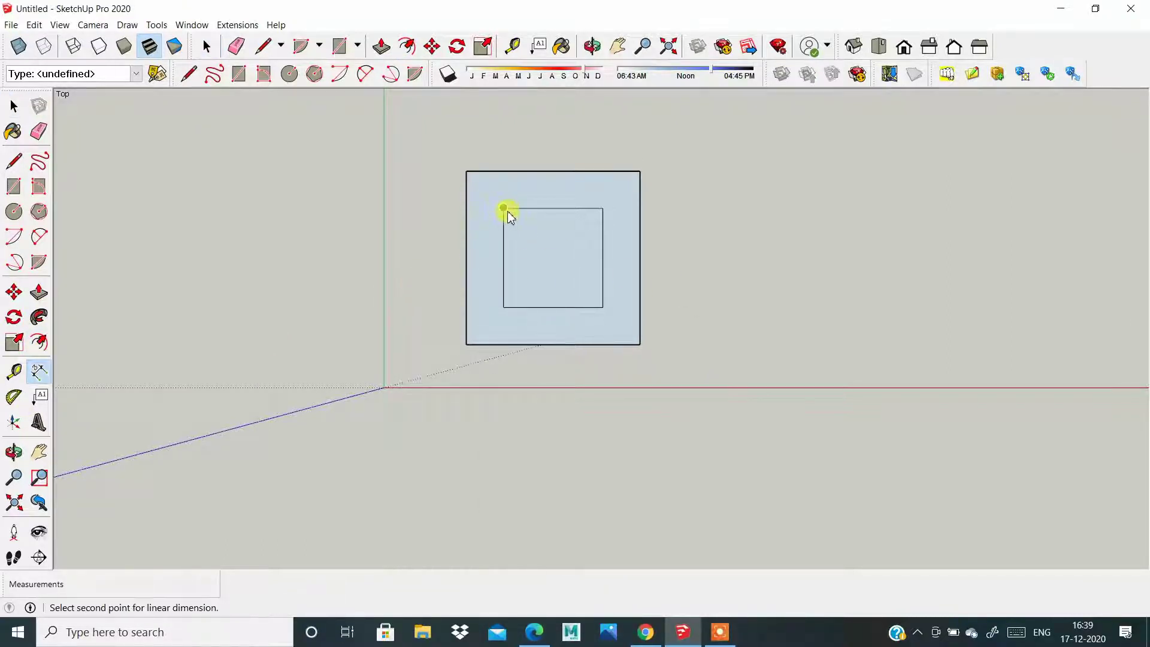
click(468, 172)
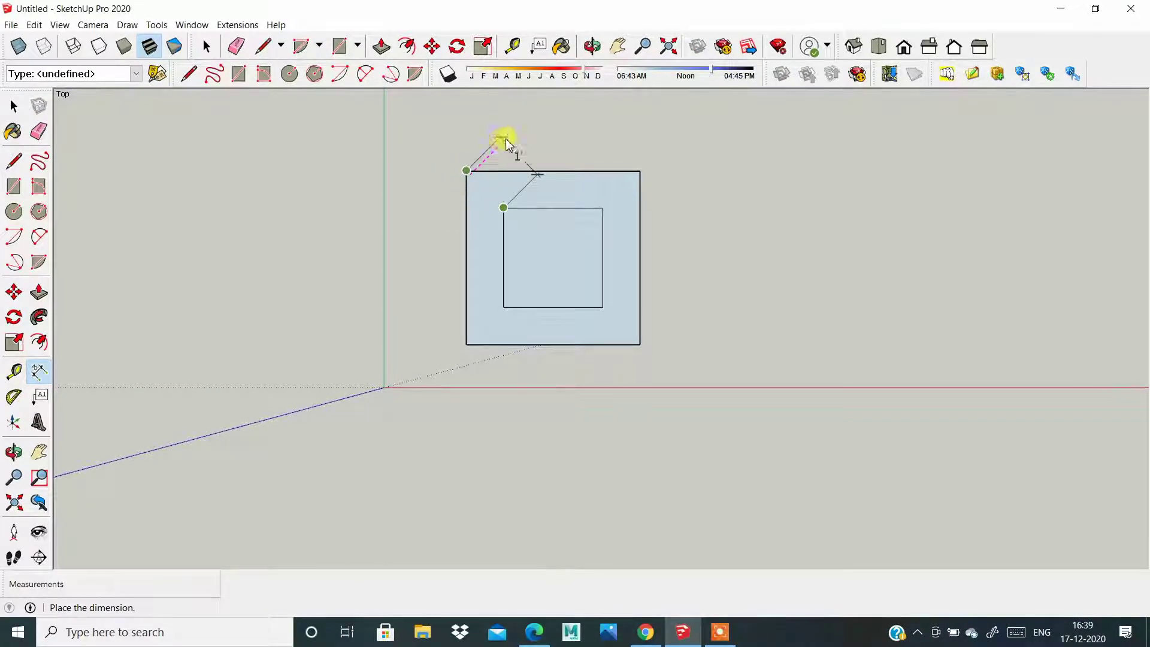
key(Escape)
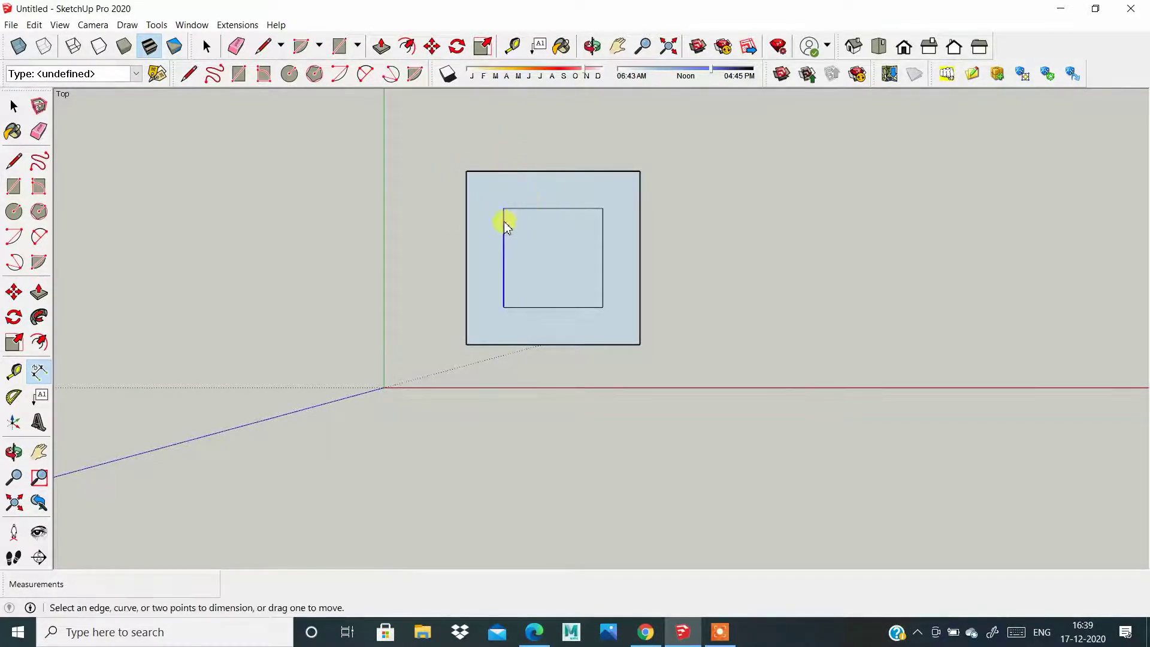
scroll(506, 225, down, 1)
scroll(514, 226, up, 2)
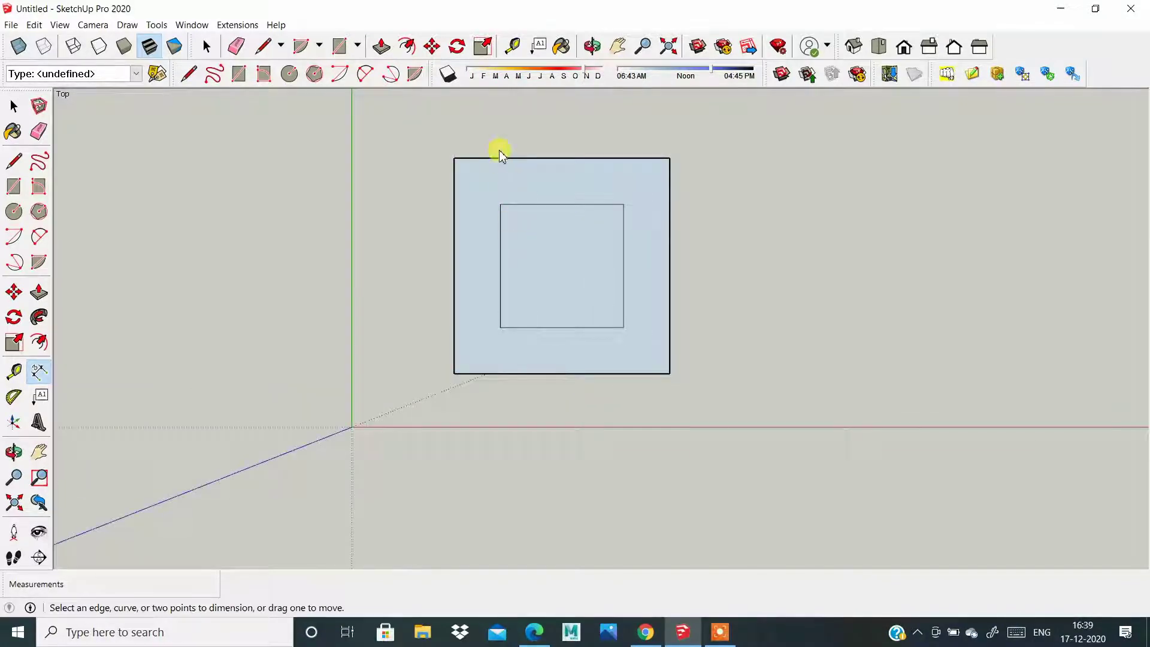
click(500, 205)
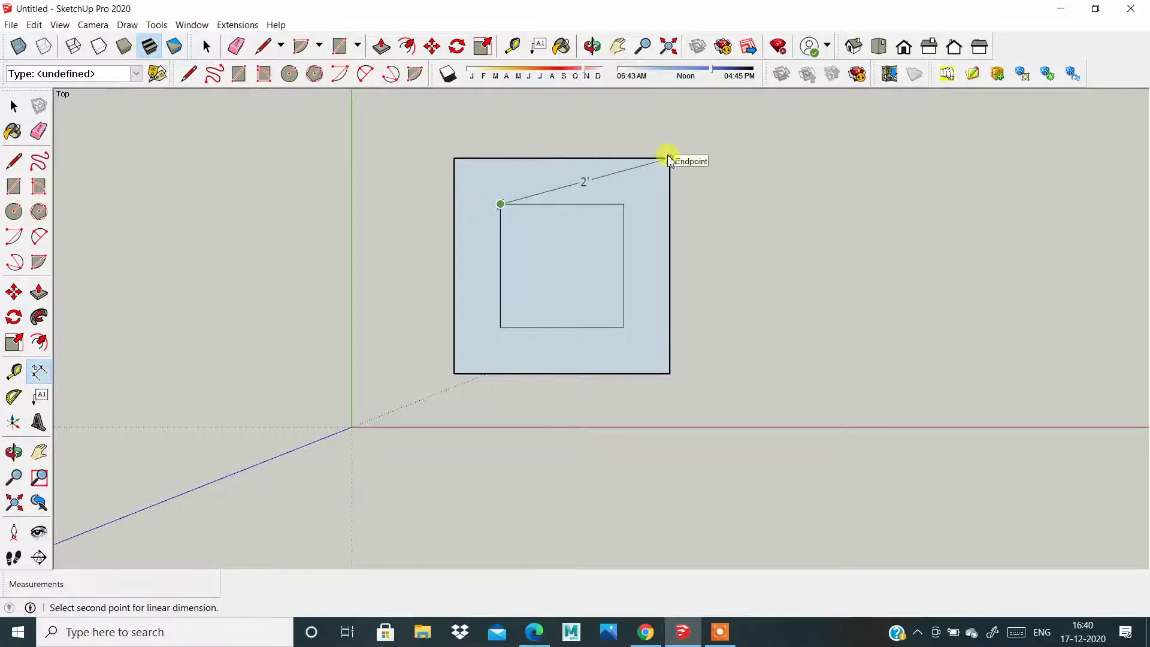
key(Escape)
scroll(542, 213, down, 2)
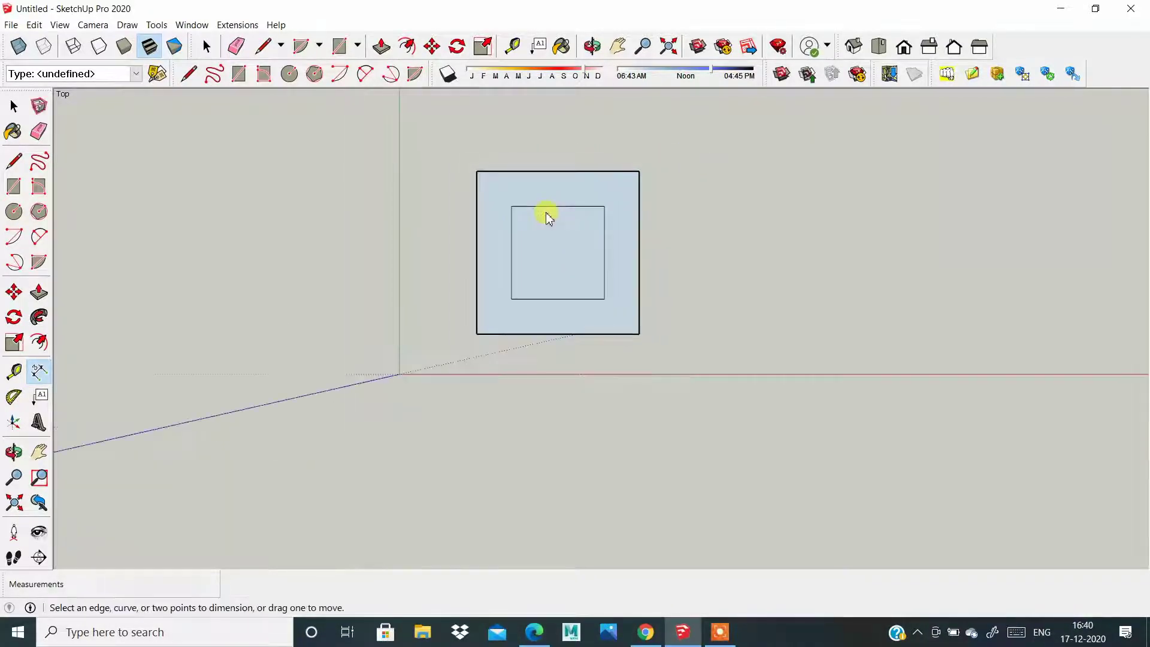
scroll(548, 210, down, 1)
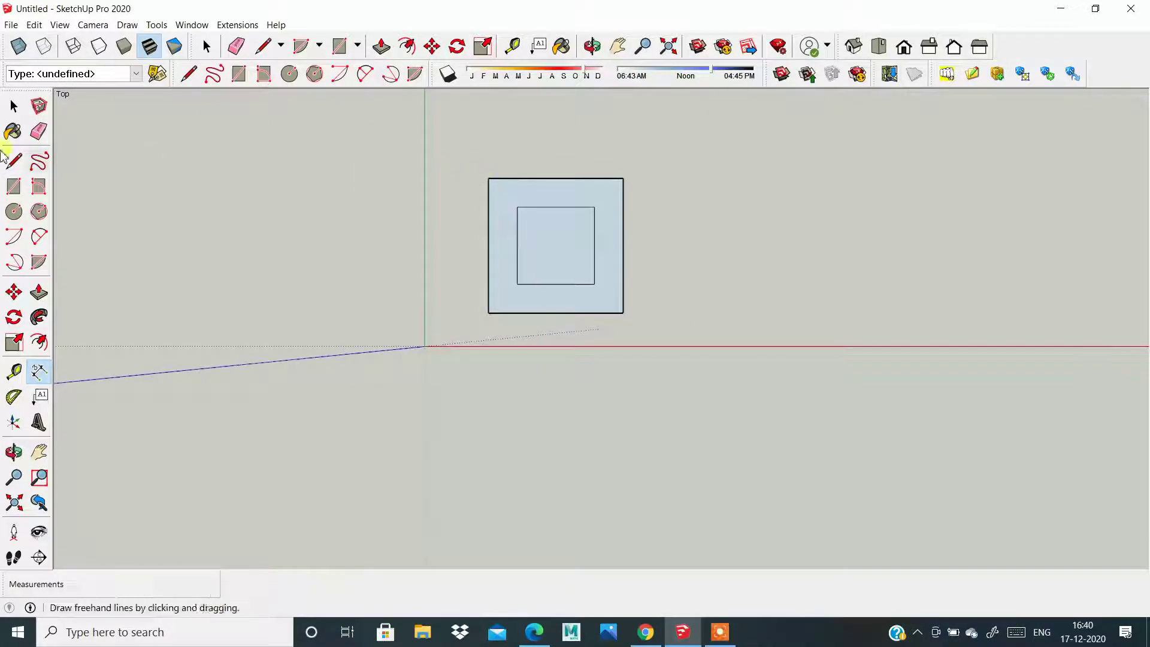
Step: Select both nested squares and delete them
click(14, 106)
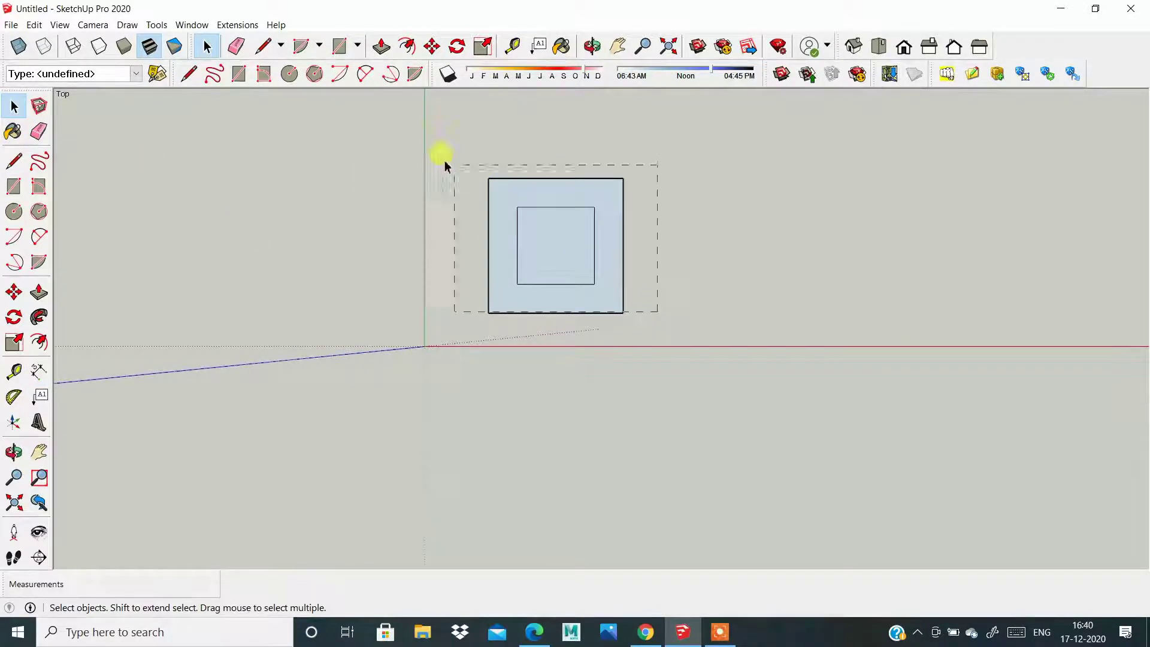
drag(445, 162, 442, 149)
key(Delete)
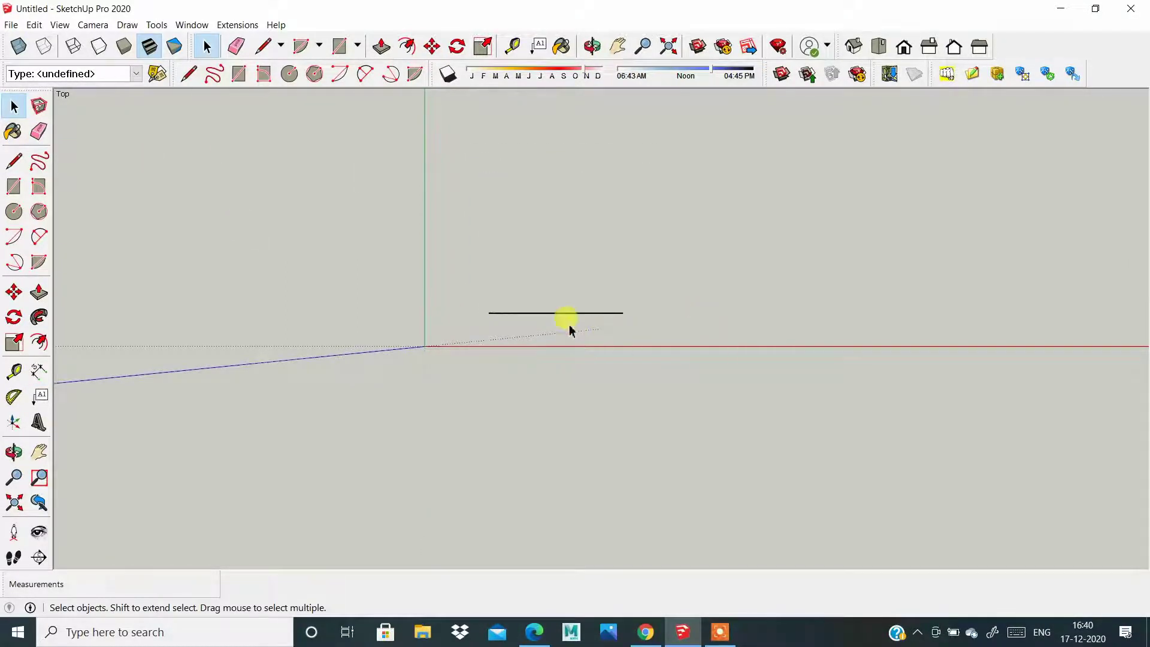
middle_drag(568, 322, 869, 267)
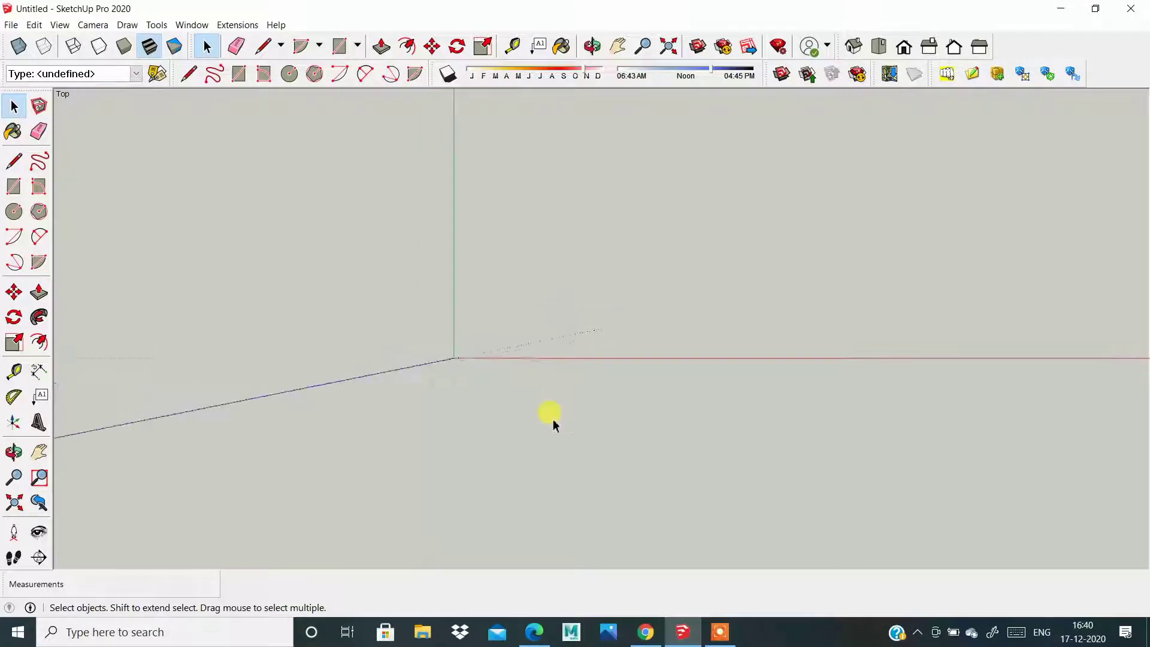
scroll(873, 274, up, 1)
scroll(872, 273, down, 1)
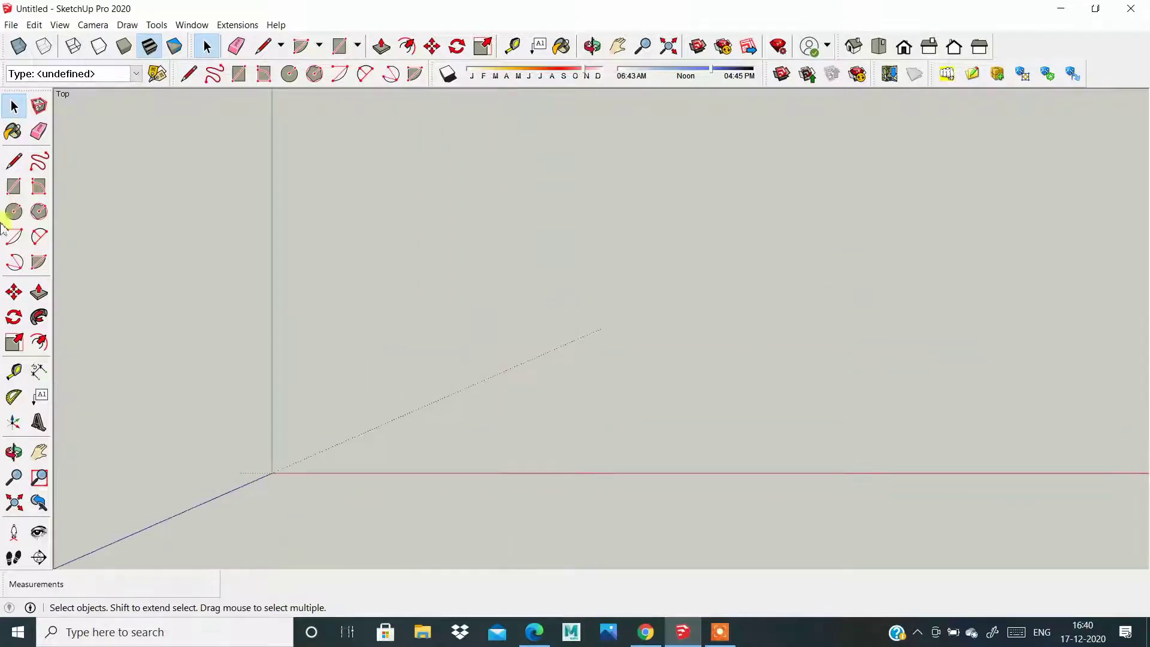
Step: Draw a small rectangle, a larger one to its right, and one below it
click(13, 186)
click(514, 177)
click(585, 271)
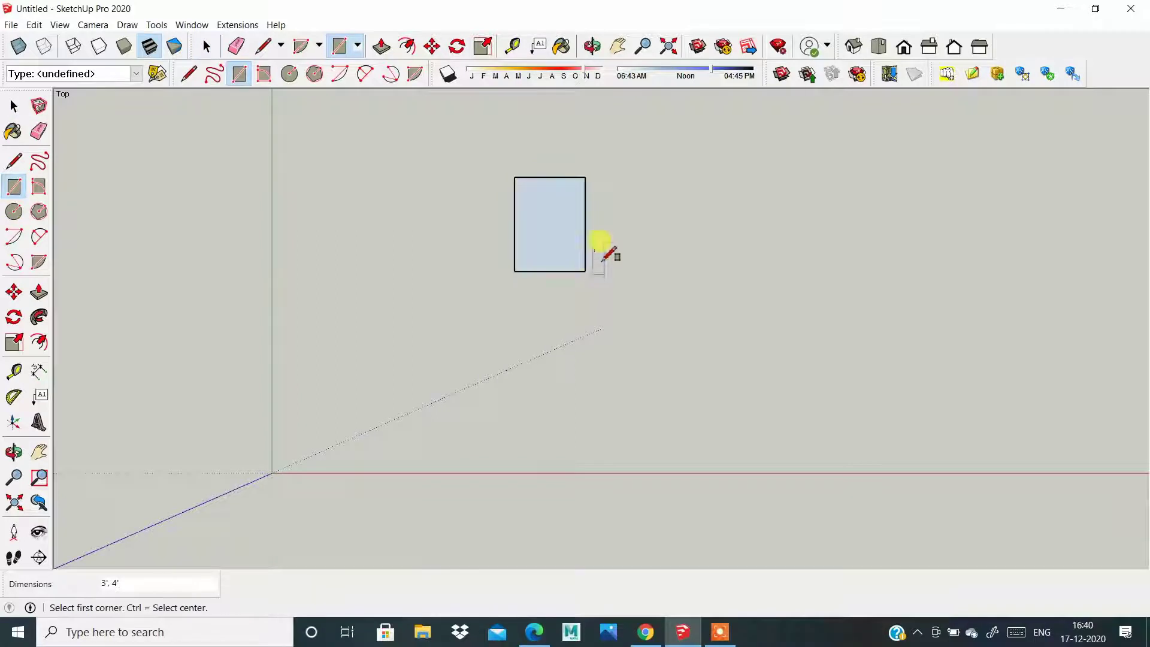
click(584, 177)
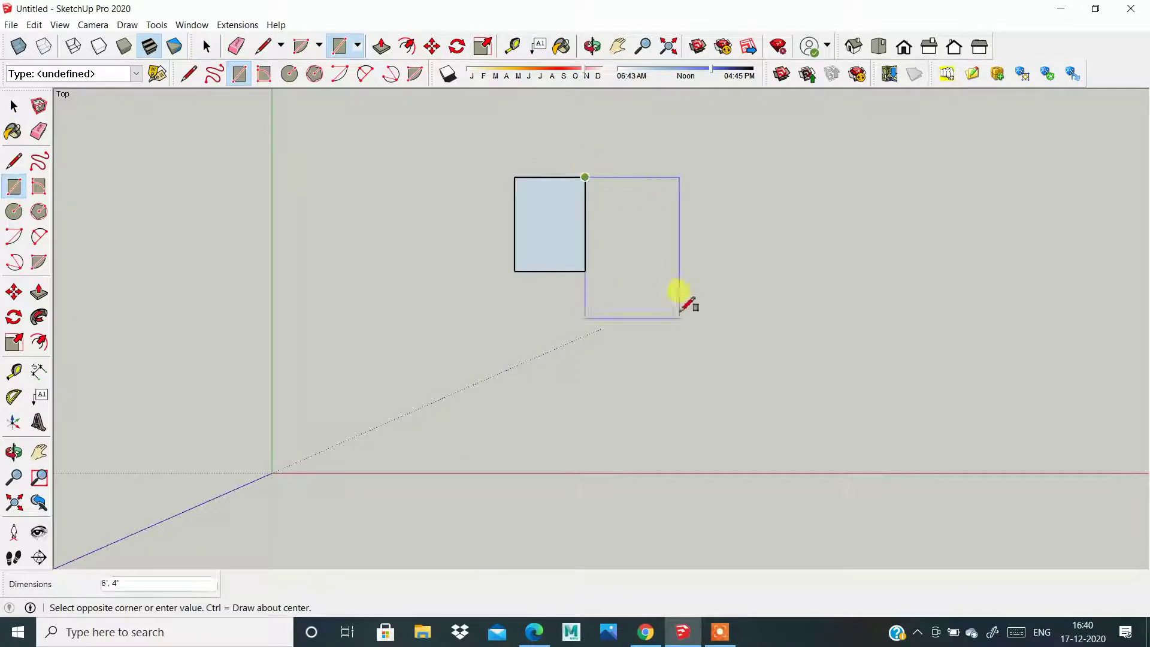
click(672, 318)
click(513, 272)
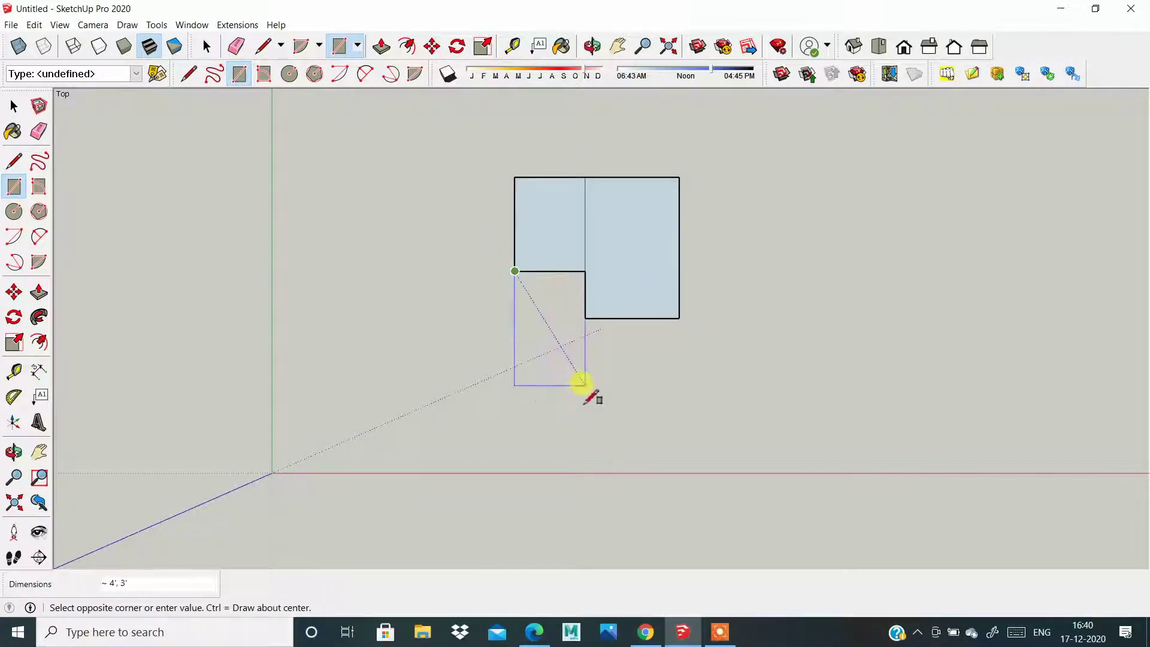
click(585, 386)
Step: Draw a fourth rectangle filling the lower-right gap to complete the four-room plan
click(586, 375)
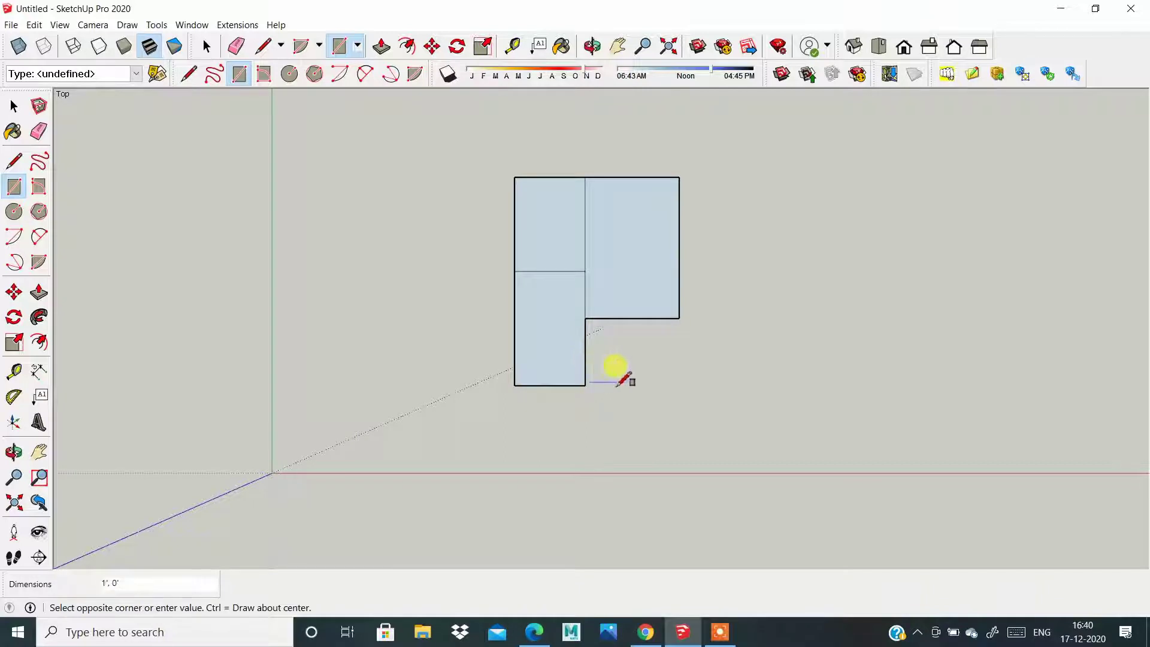
click(593, 384)
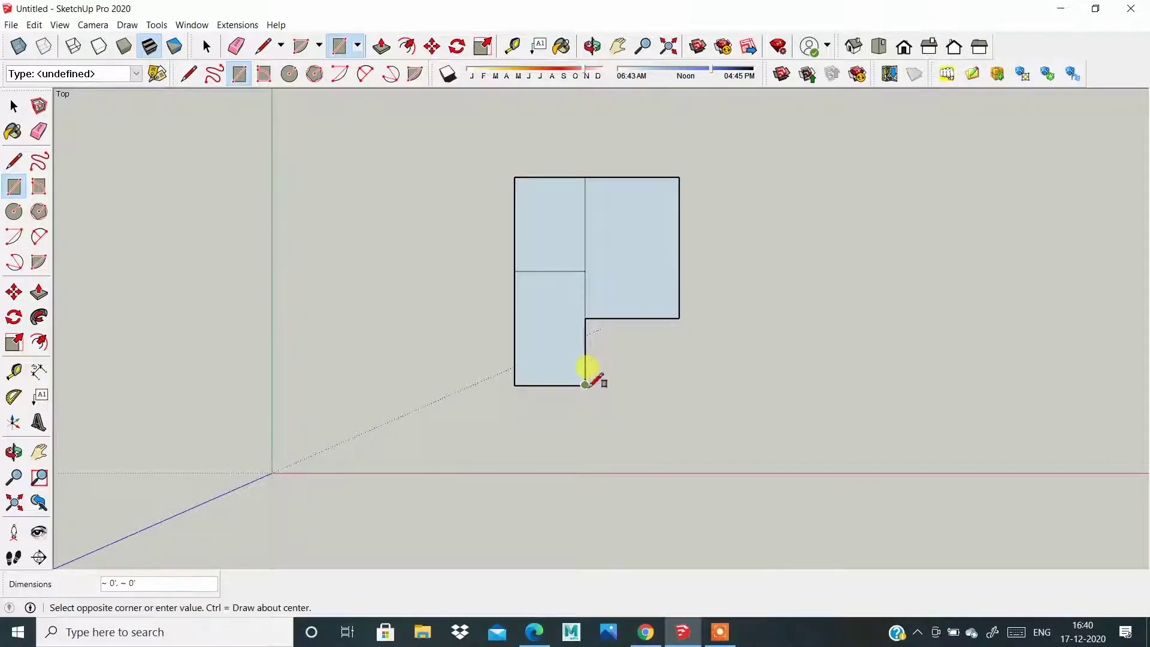
click(585, 385)
click(585, 384)
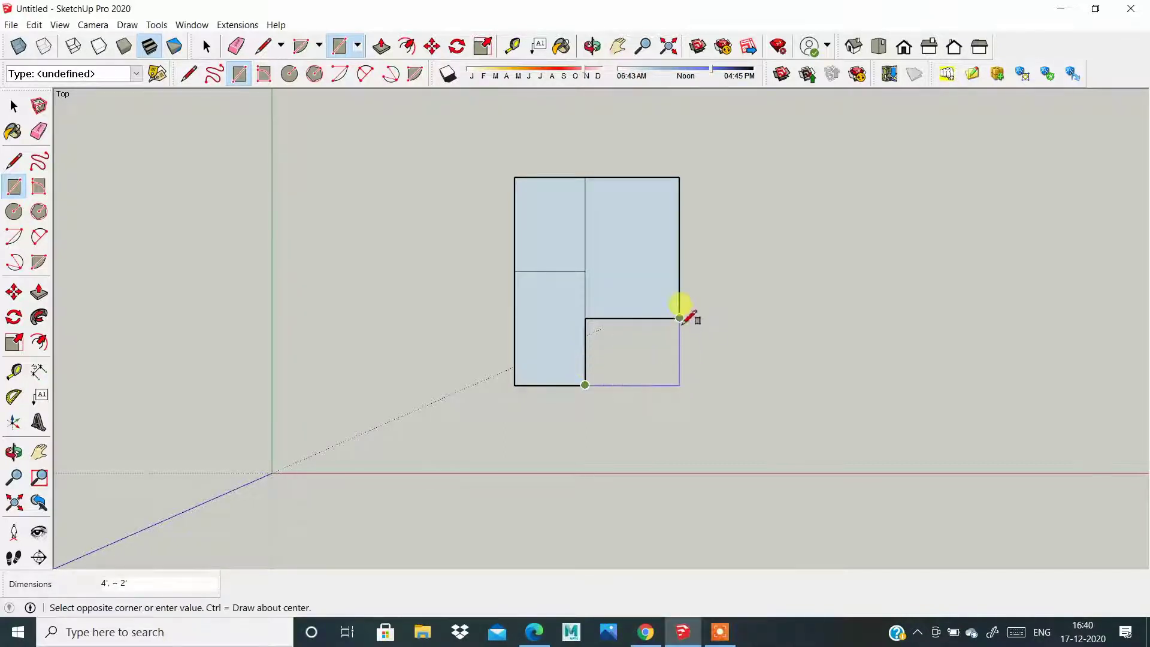
scroll(699, 317, up, 2)
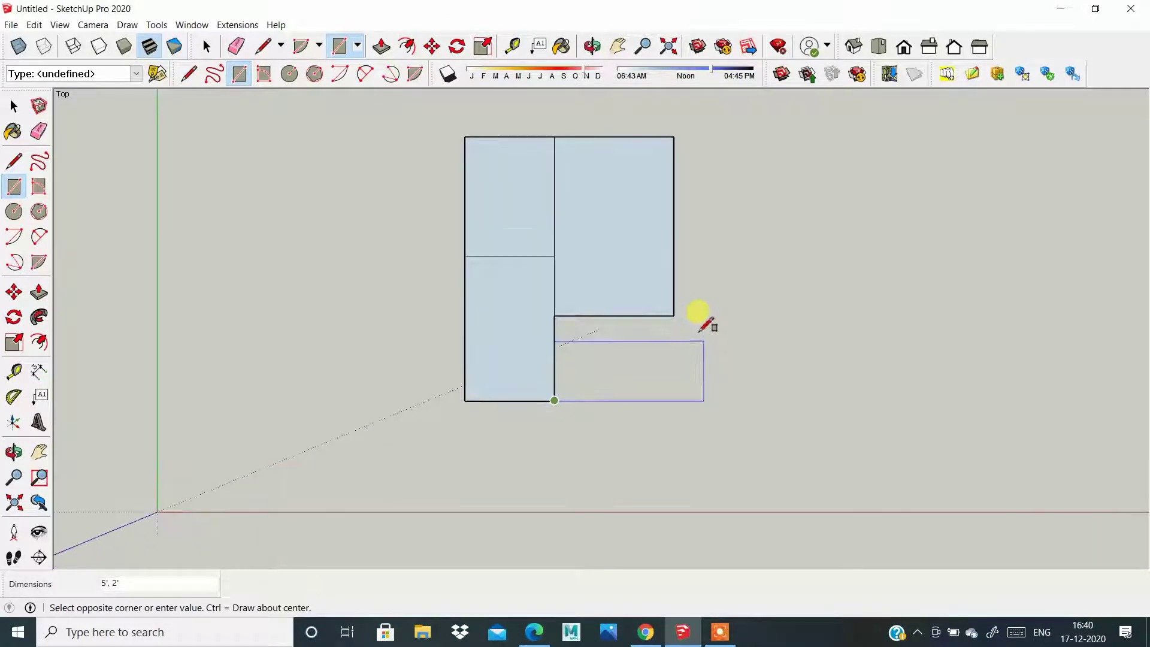
click(674, 315)
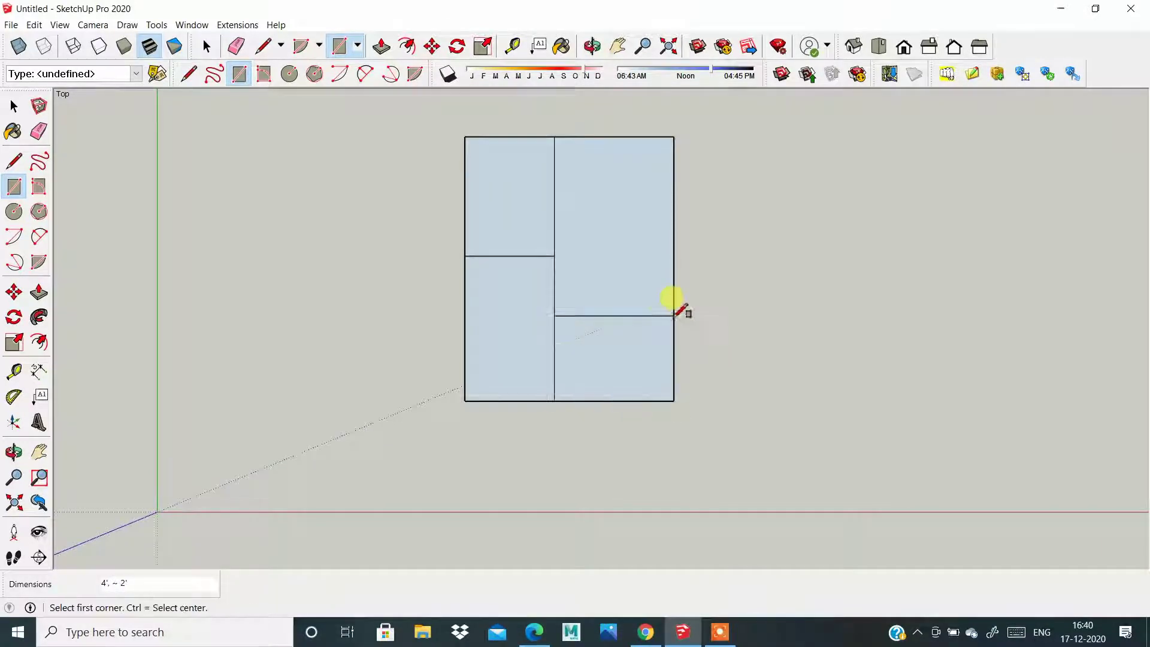
scroll(465, 221, up, 1)
scroll(479, 252, down, 1)
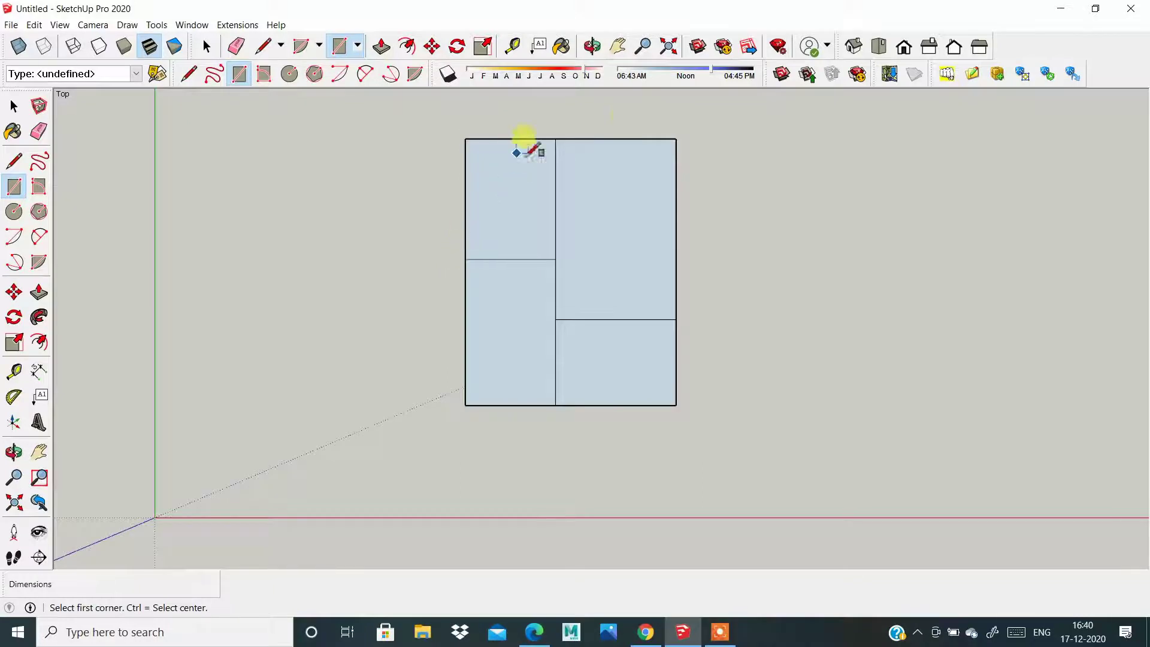
click(37, 317)
Step: Inset the upper-left room's outline to form its wall band
click(38, 342)
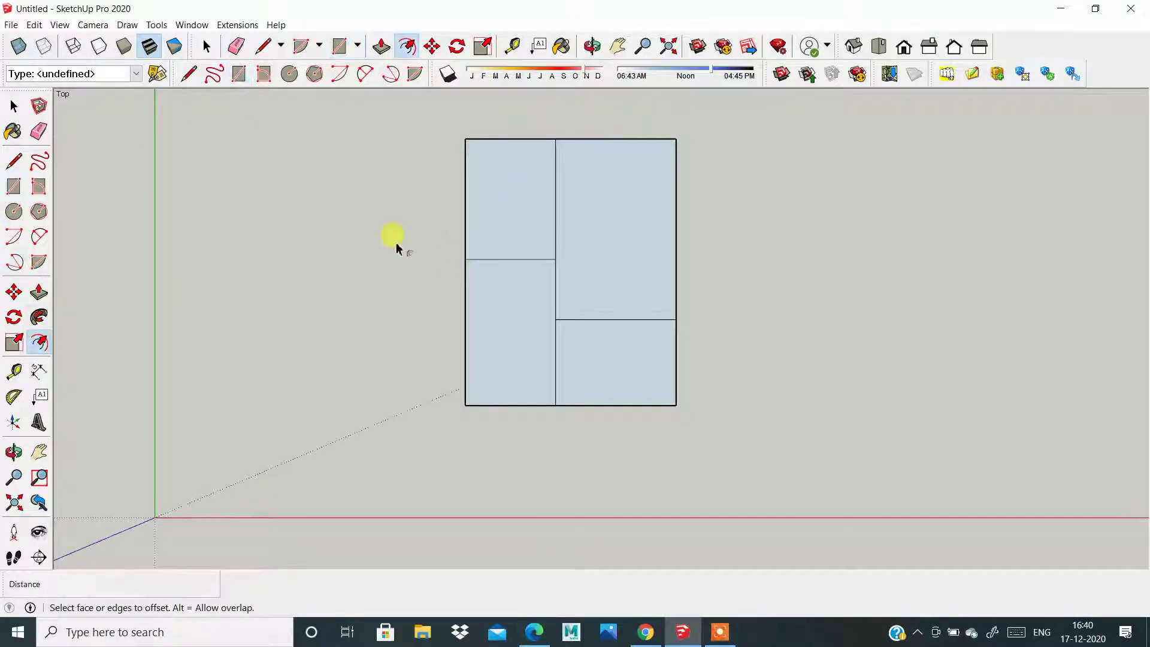
click(466, 202)
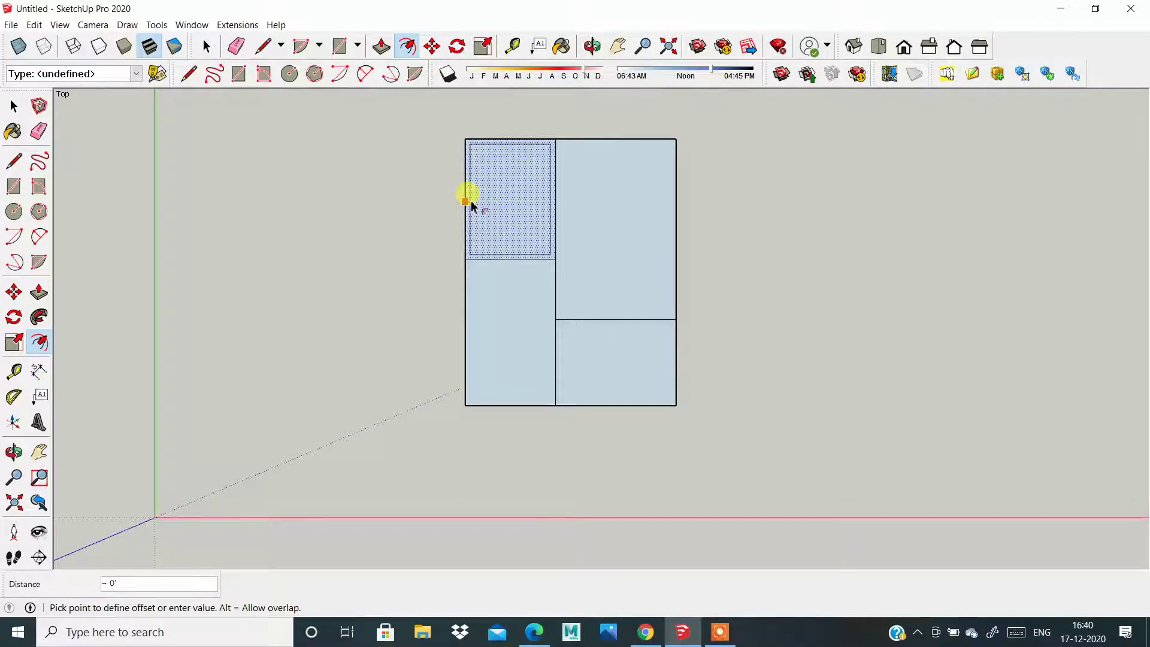
scroll(472, 205, up, 1)
scroll(472, 206, up, 2)
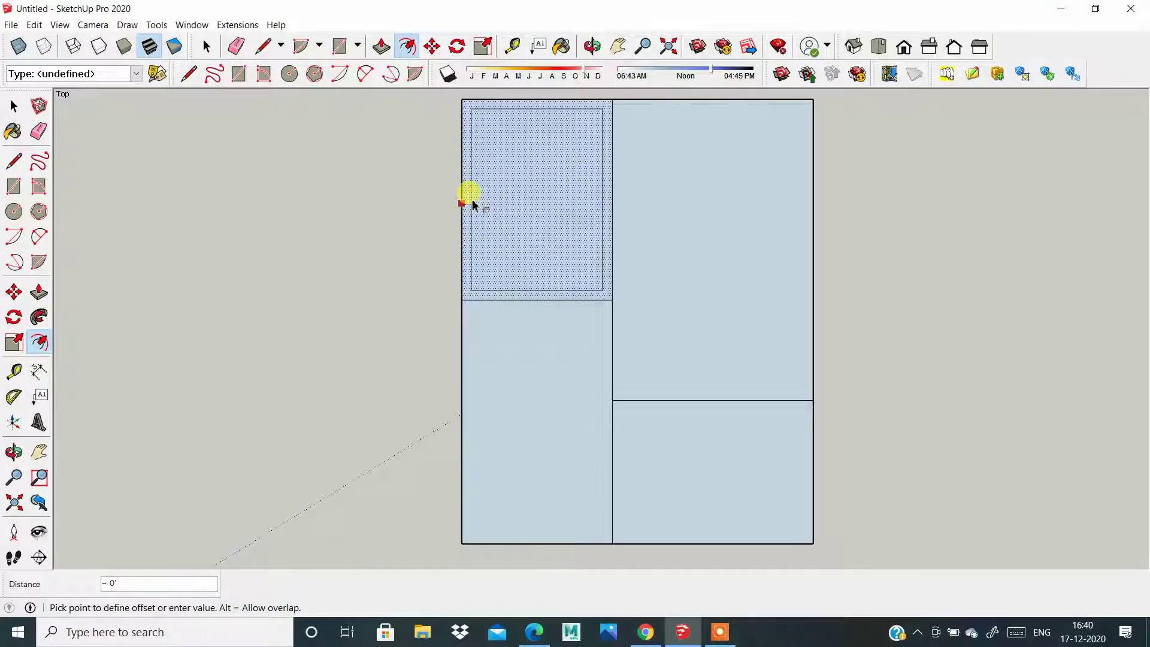
click(473, 205)
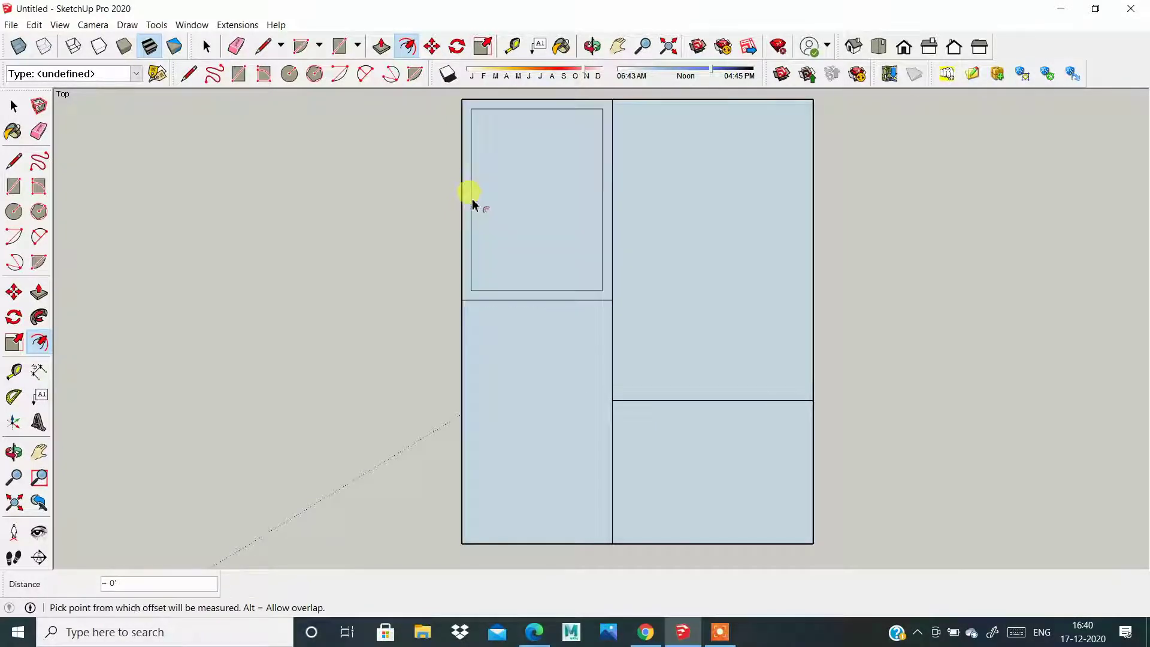
click(511, 300)
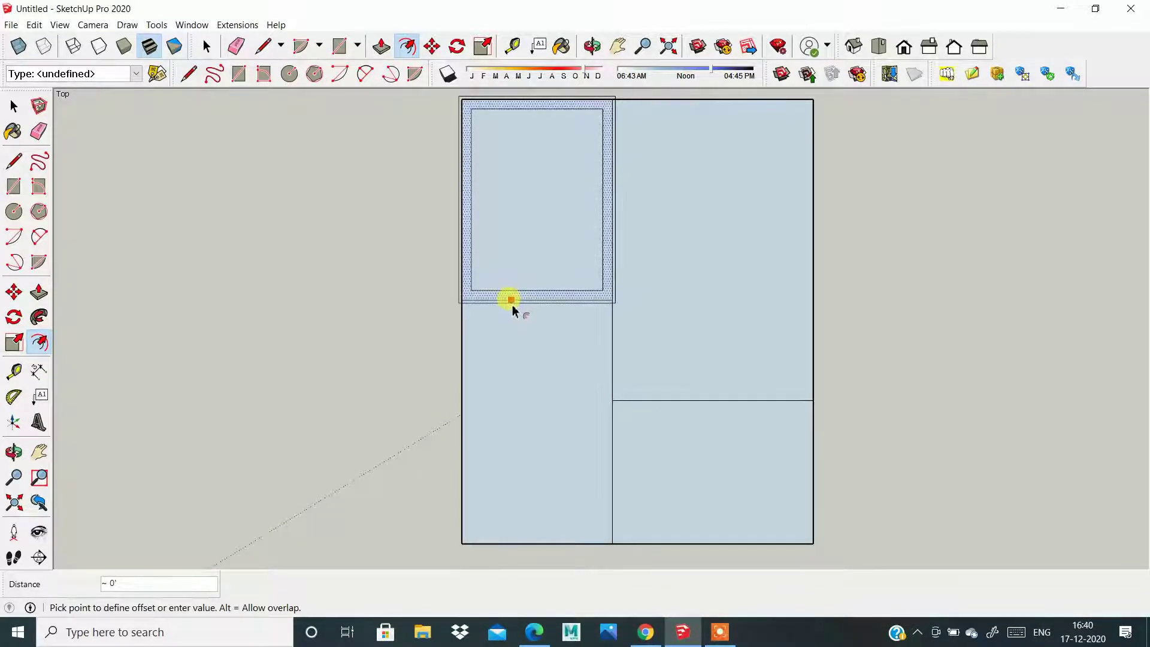
key(Escape)
Step: Repeat the inset offset inside the lower-left and right rooms
double_click(475, 382)
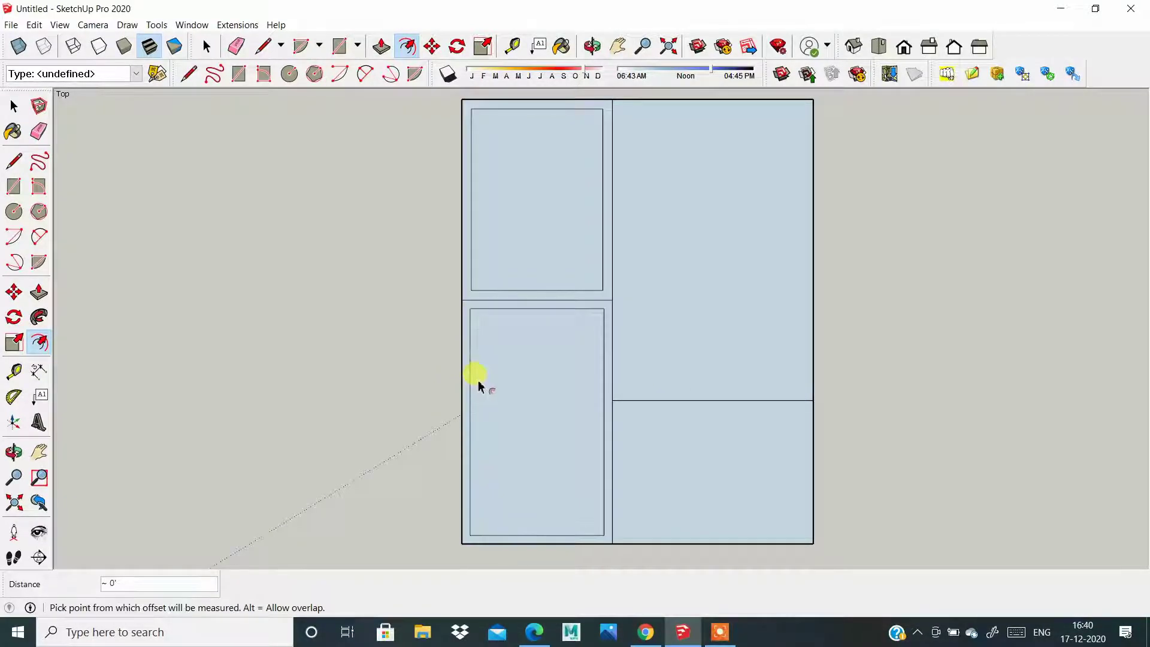
click(623, 250)
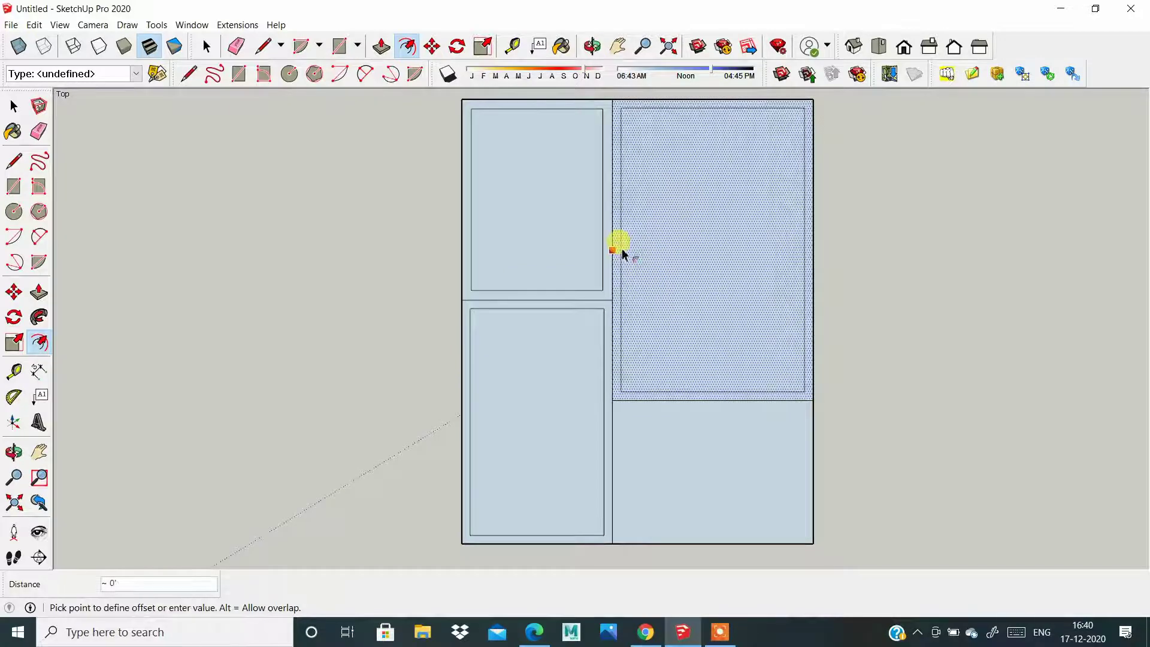
click(621, 251)
scroll(455, 312, down, 1)
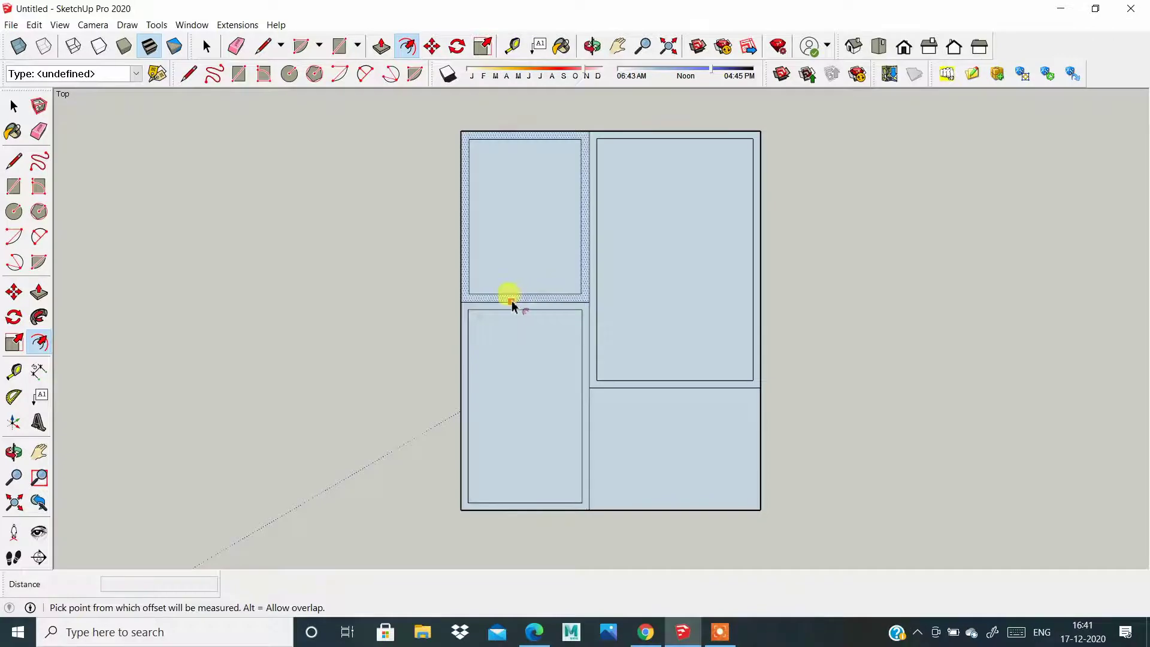
scroll(511, 298, up, 1)
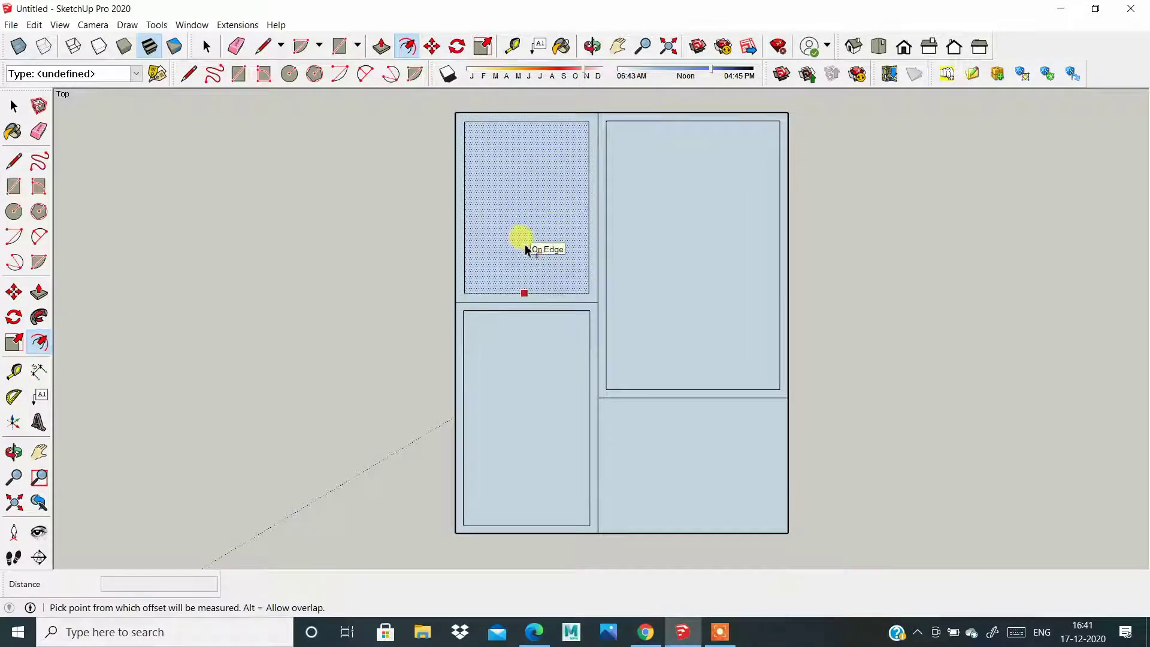
scroll(559, 223, down, 1)
scroll(586, 147, up, 1)
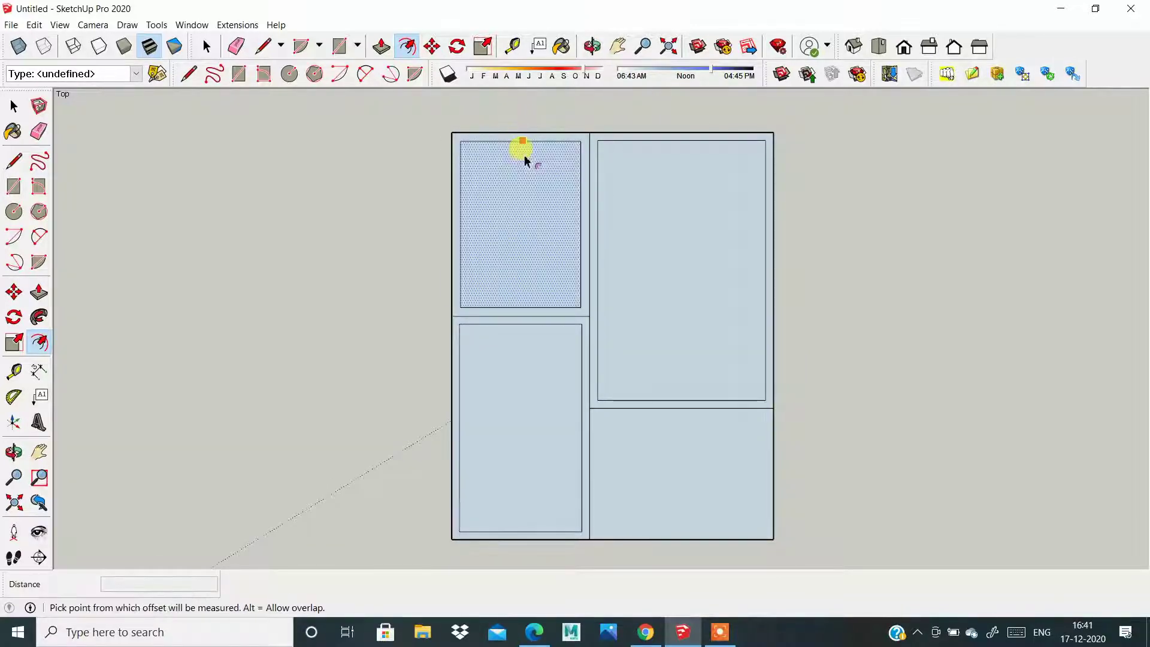
scroll(504, 155, down, 1)
scroll(539, 356, up, 1)
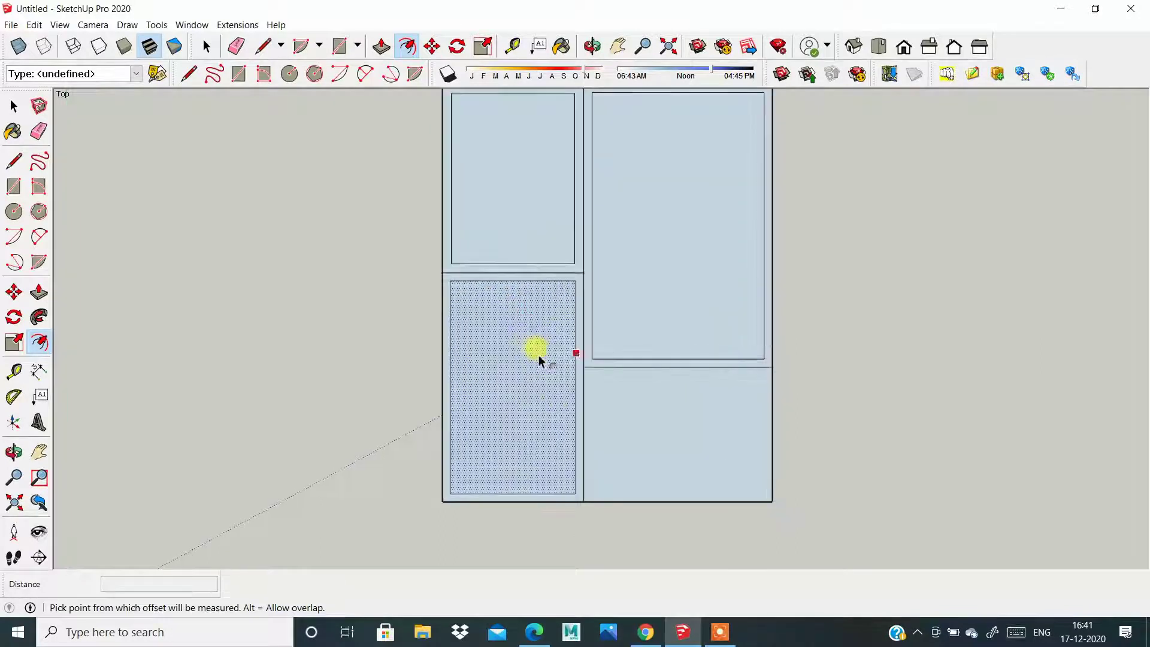
scroll(539, 360, down, 1)
scroll(521, 161, up, 1)
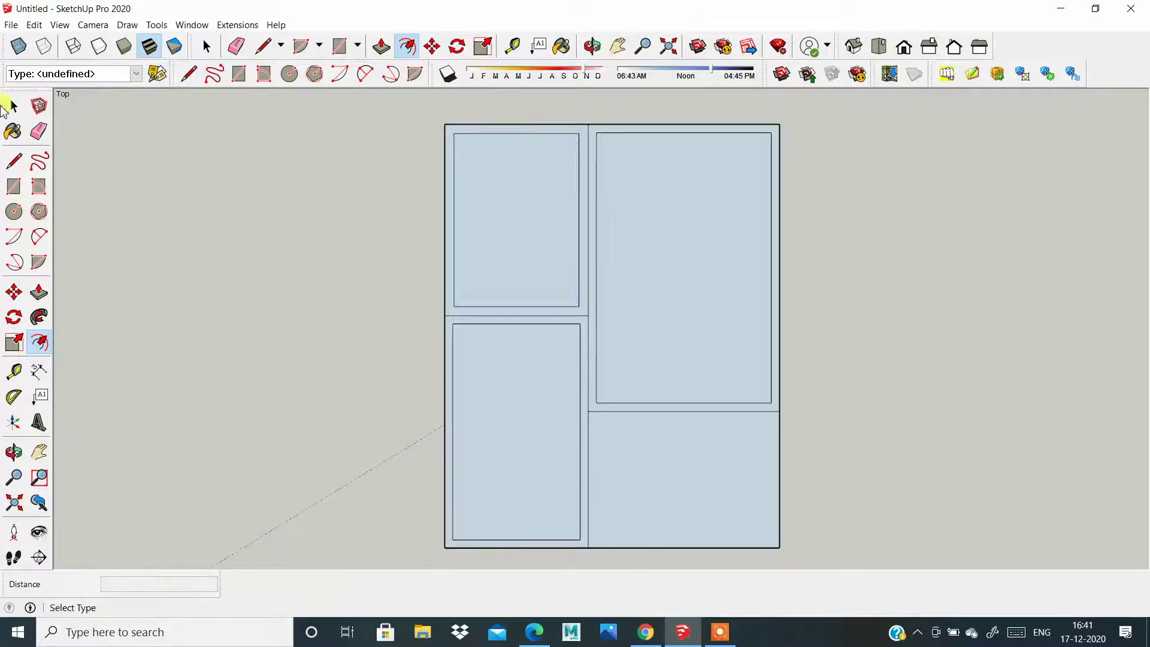
click(15, 161)
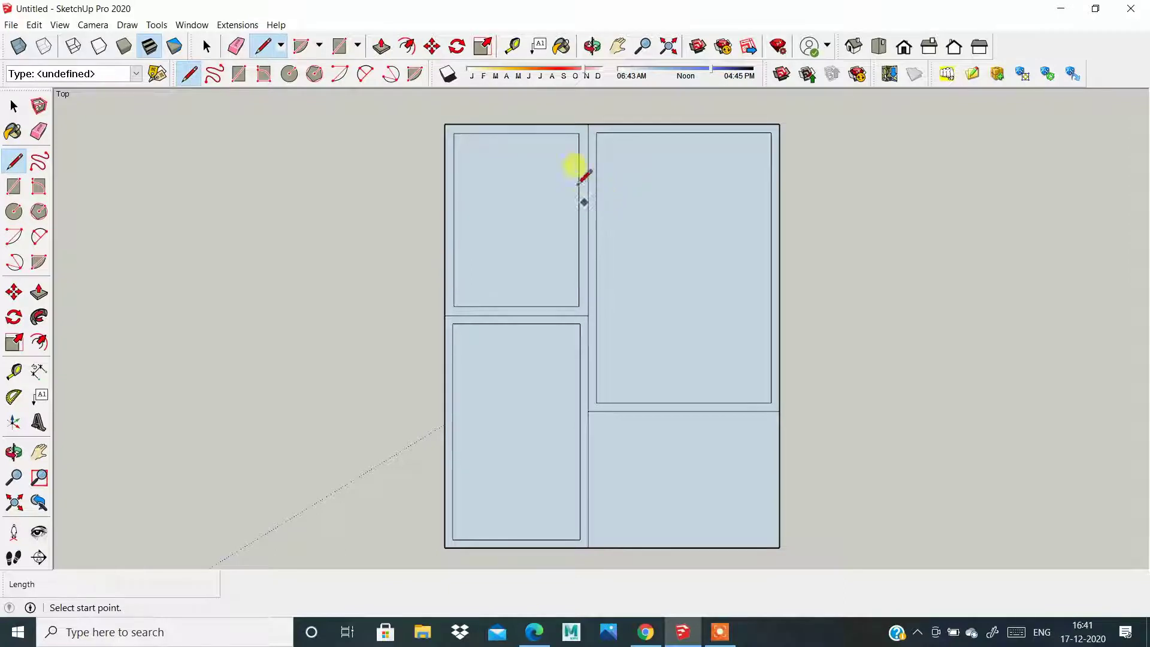
scroll(580, 133, up, 1)
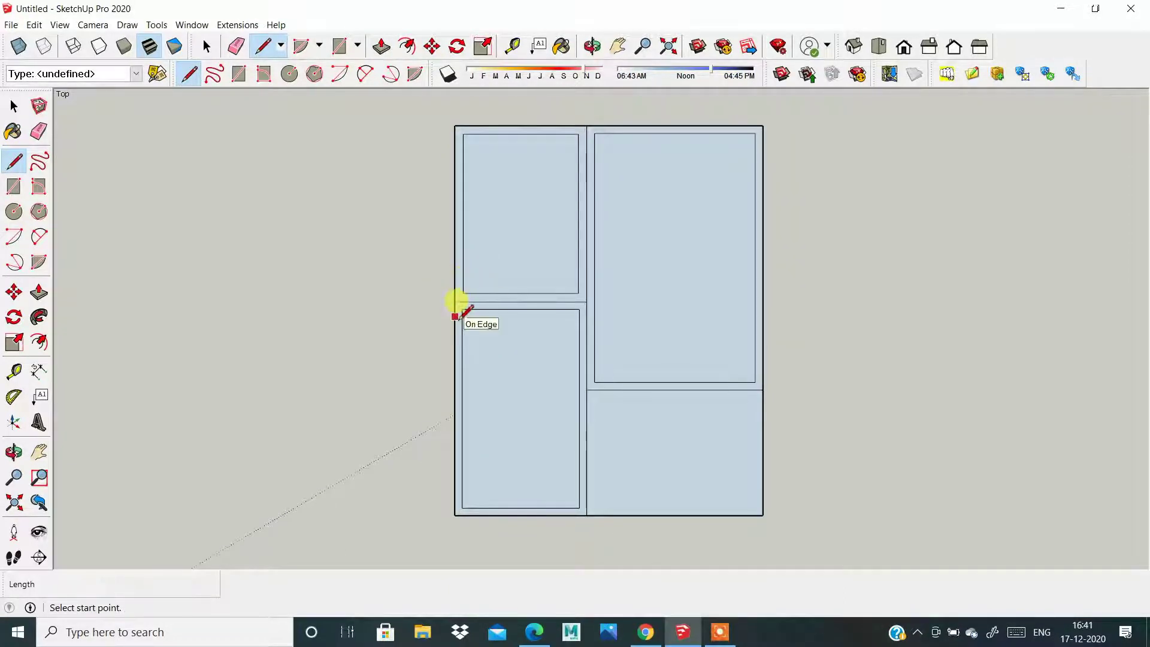
scroll(595, 379, down, 1)
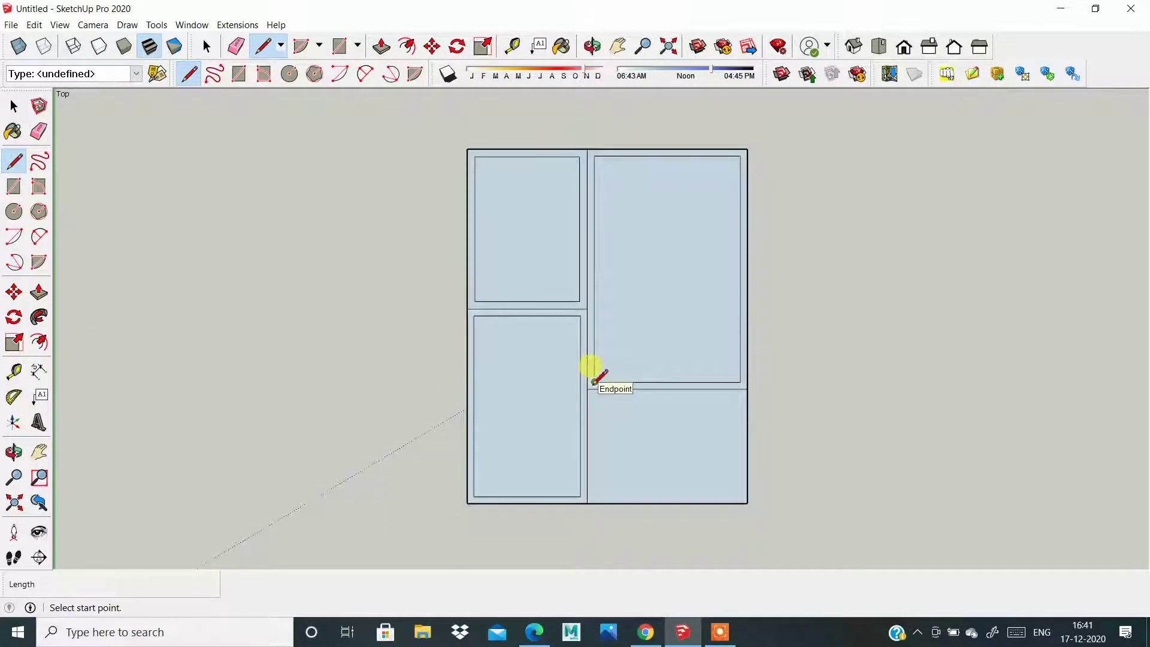
scroll(594, 381, up, 3)
scroll(594, 382, up, 1)
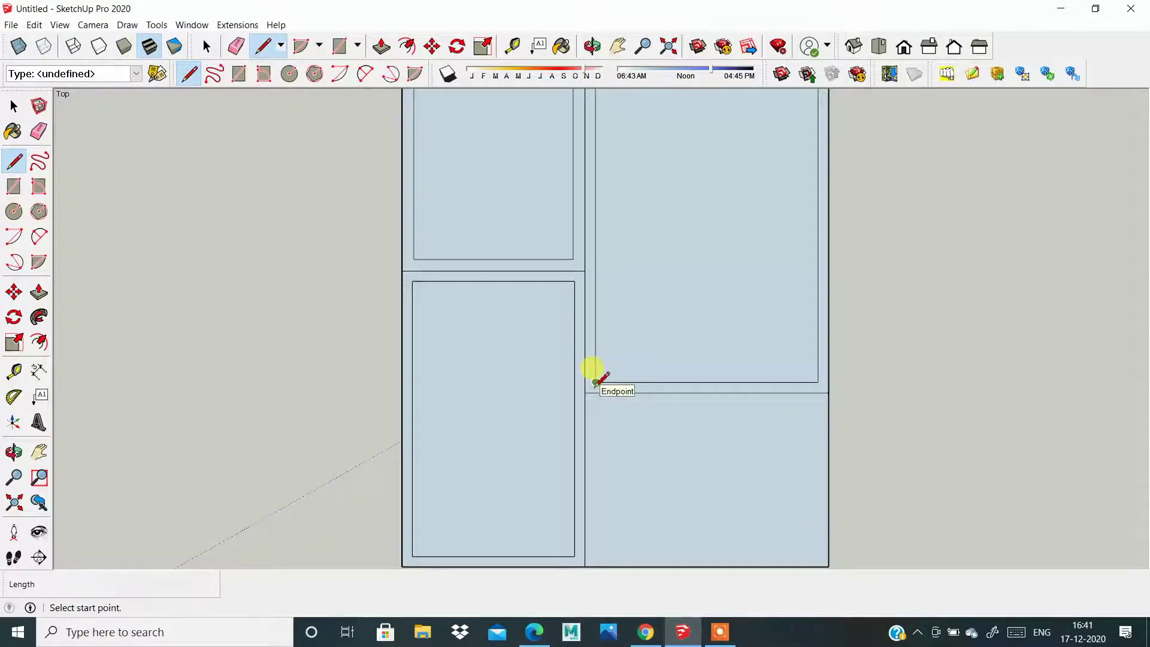
click(595, 382)
key(Escape)
scroll(569, 345, down, 3)
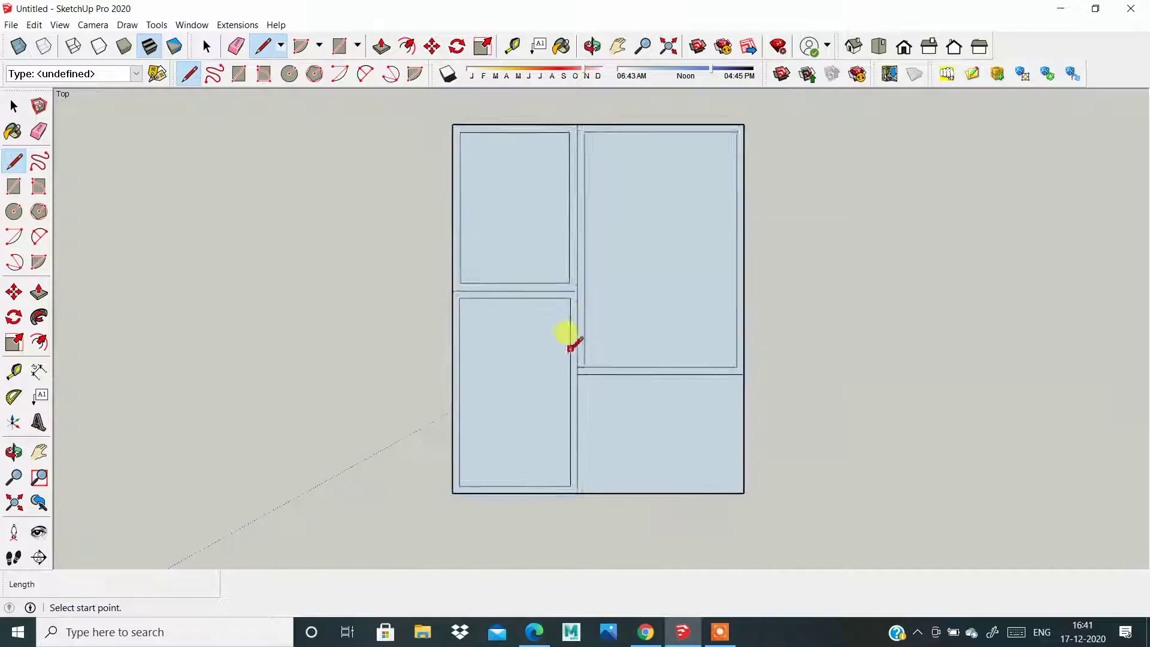
scroll(572, 353, down, 1)
scroll(585, 165, up, 2)
scroll(586, 177, up, 2)
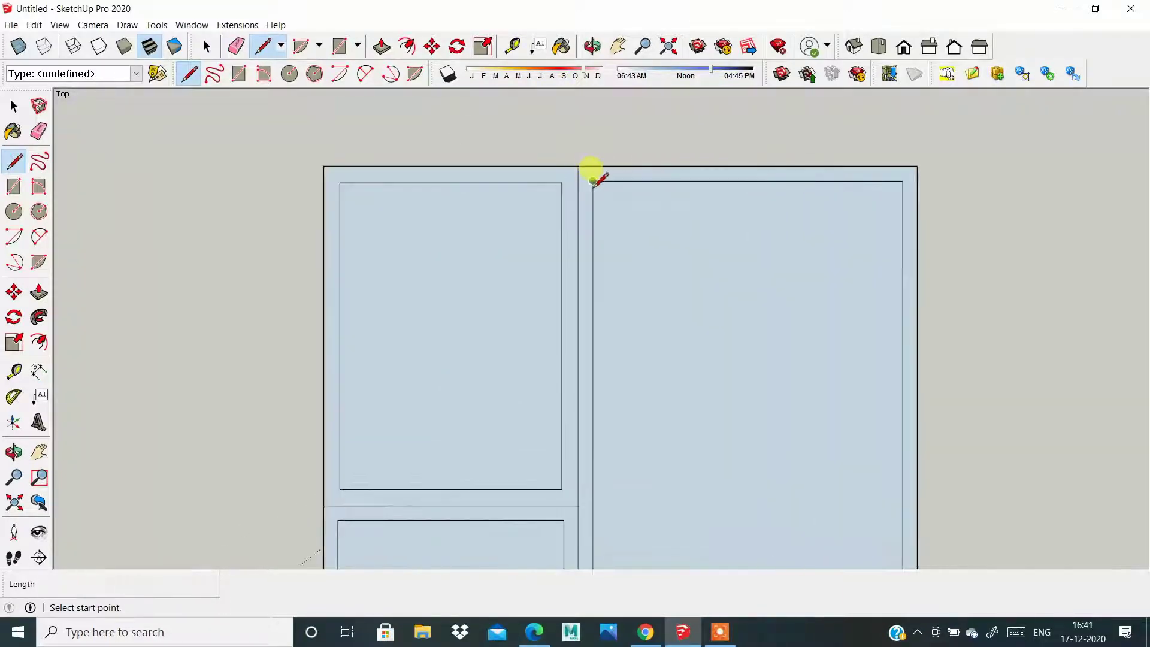
click(593, 182)
key(Escape)
scroll(515, 126, down, 1)
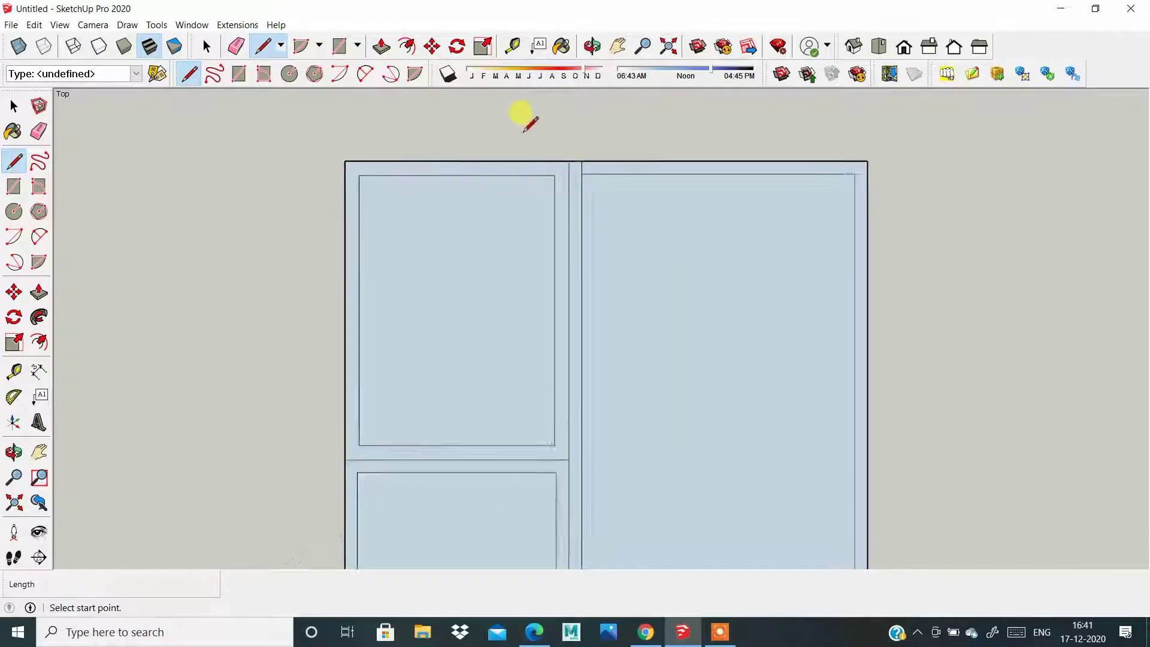
scroll(521, 117, down, 2)
scroll(509, 114, down, 1)
click(553, 147)
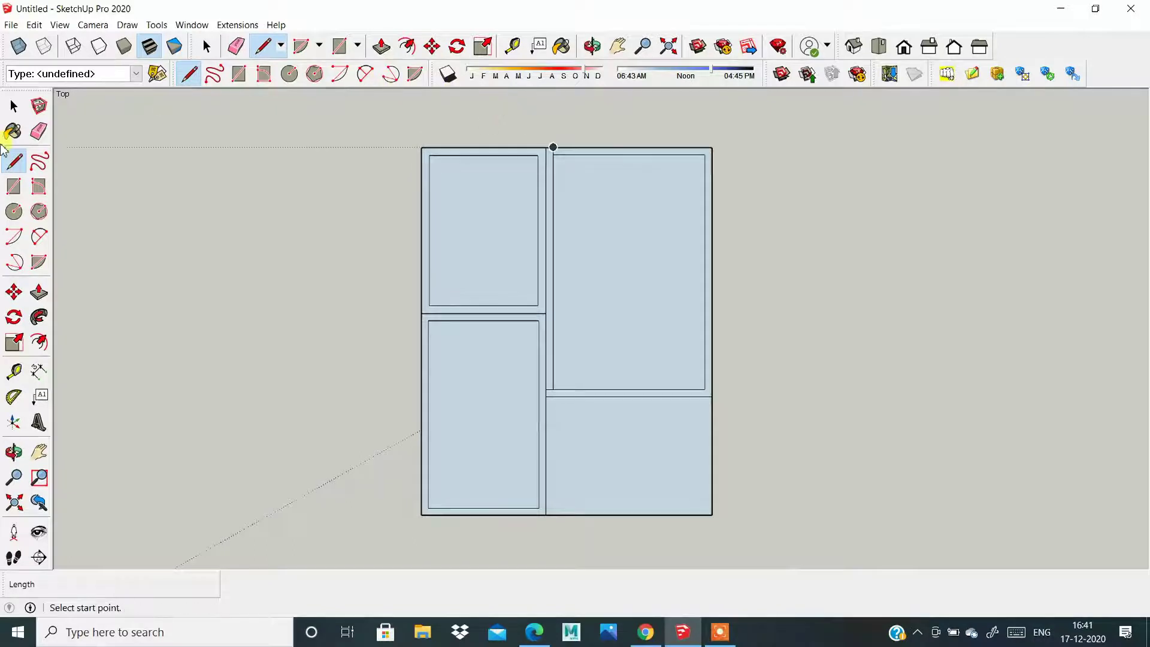
Step: Erase the stray vertical edges in the wall between the upper-left and right rooms
click(35, 134)
click(553, 198)
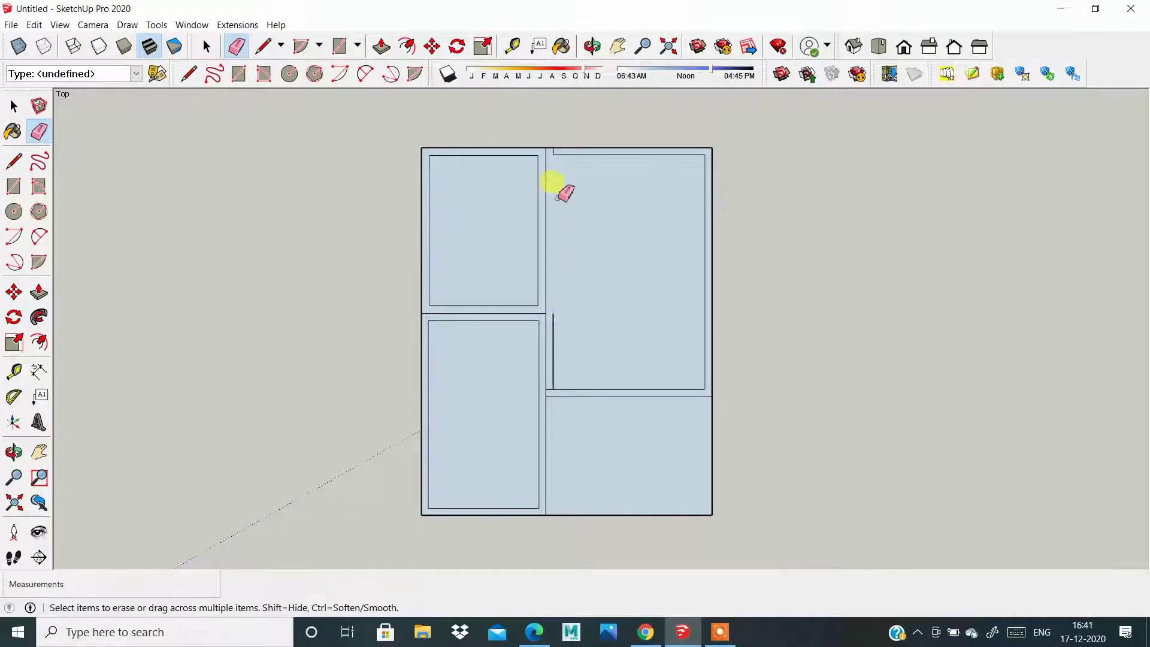
click(552, 323)
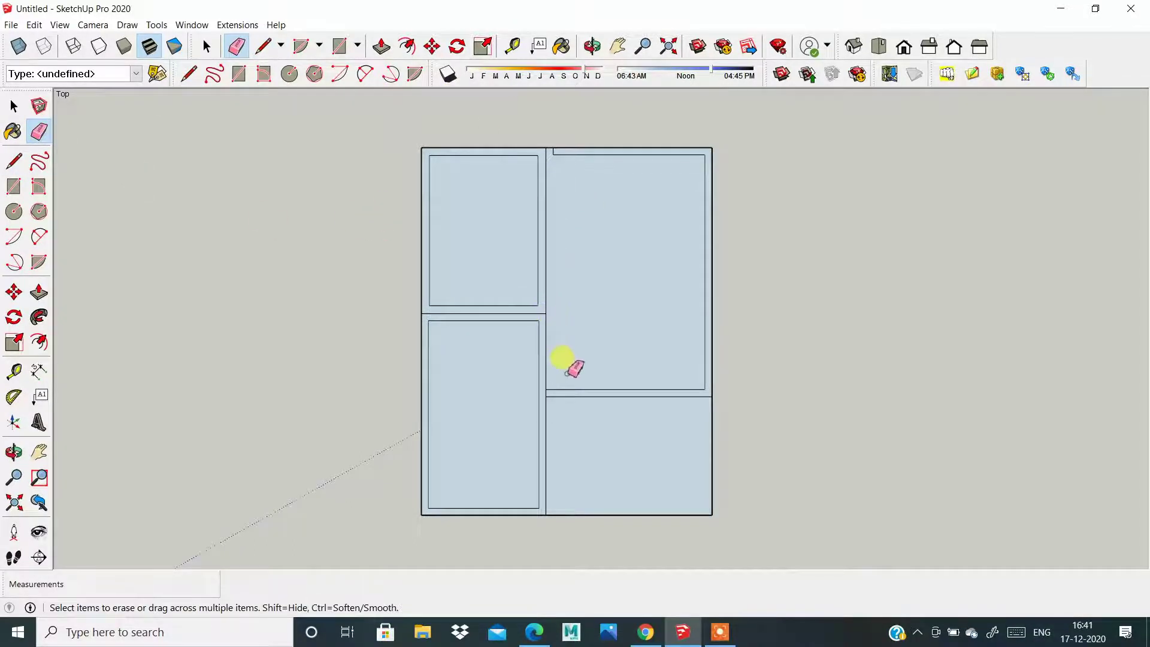
scroll(554, 154, up, 3)
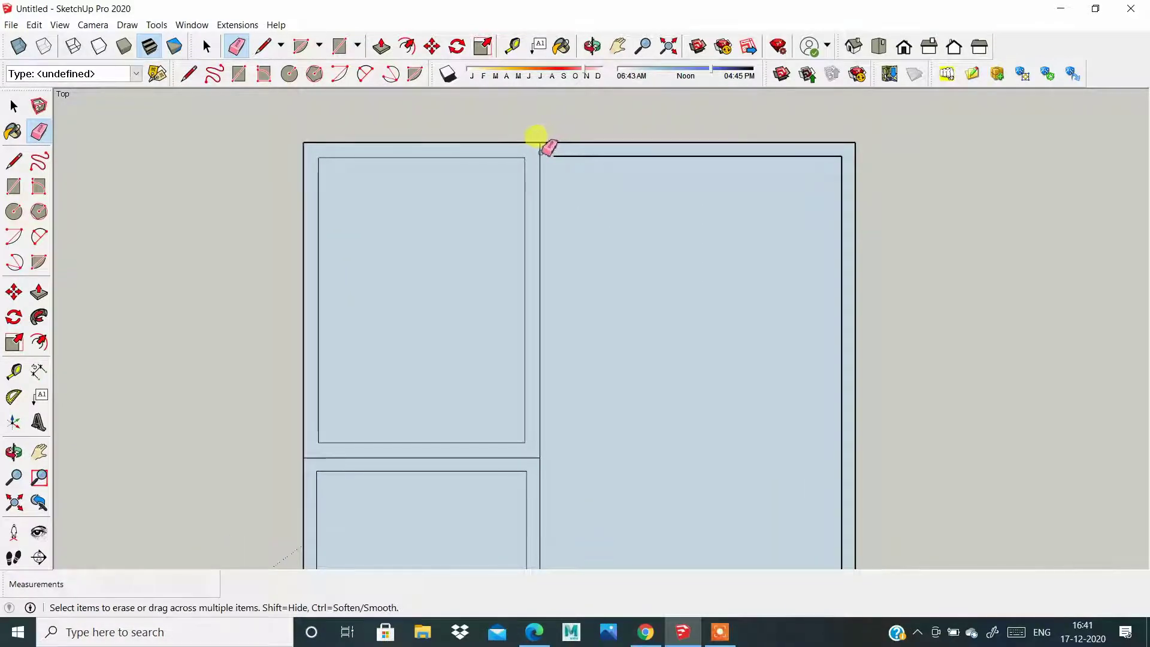
click(541, 153)
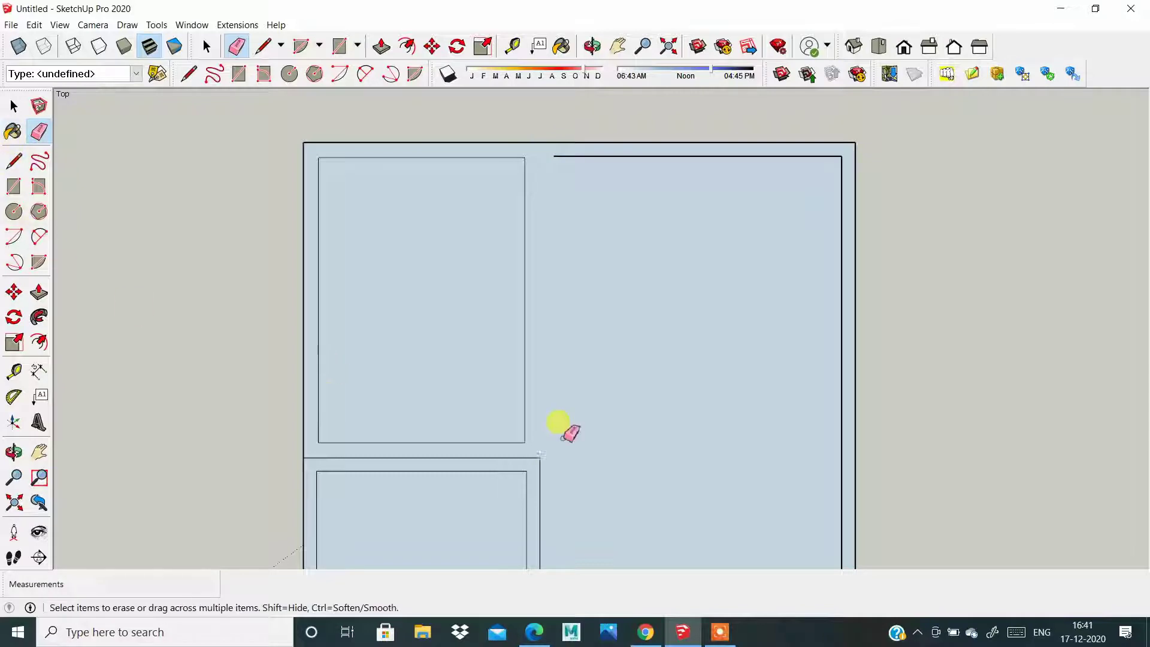
scroll(522, 421, down, 1)
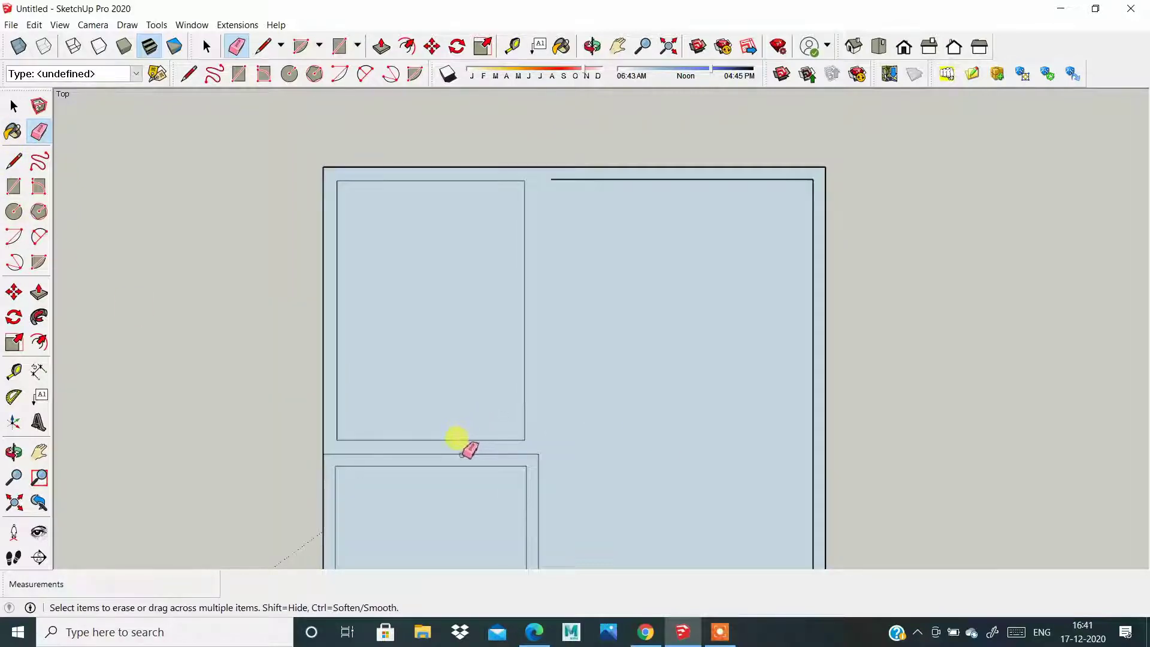
Step: Draw a vertical edge from the room corner up to the top inner wall
click(15, 161)
click(538, 453)
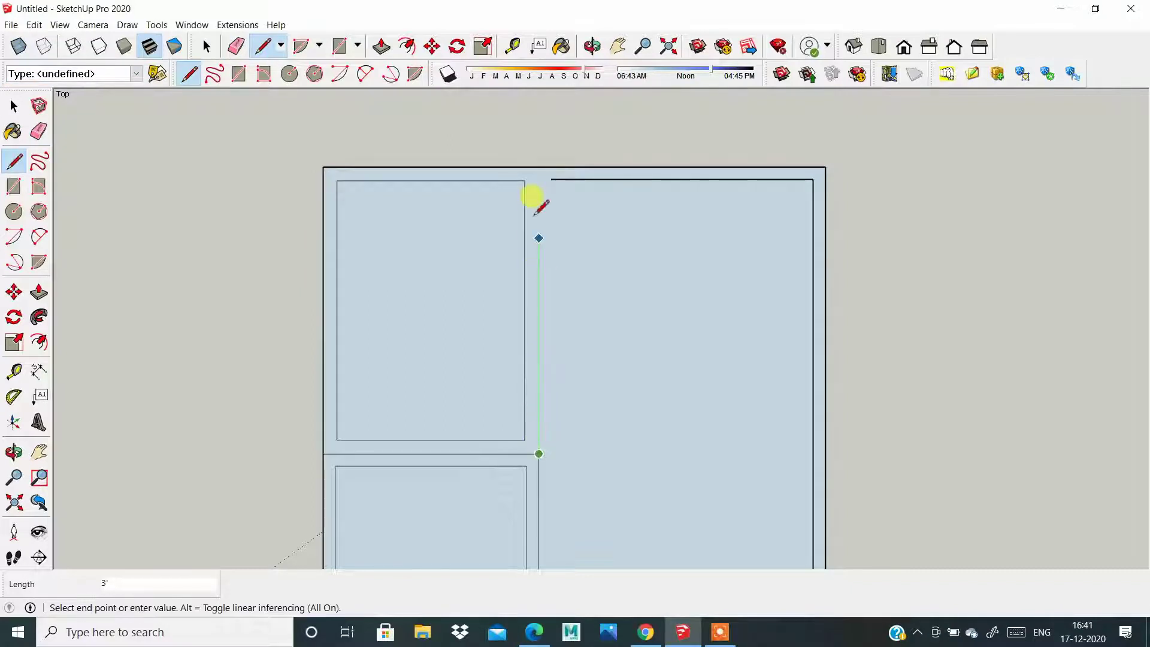
click(539, 179)
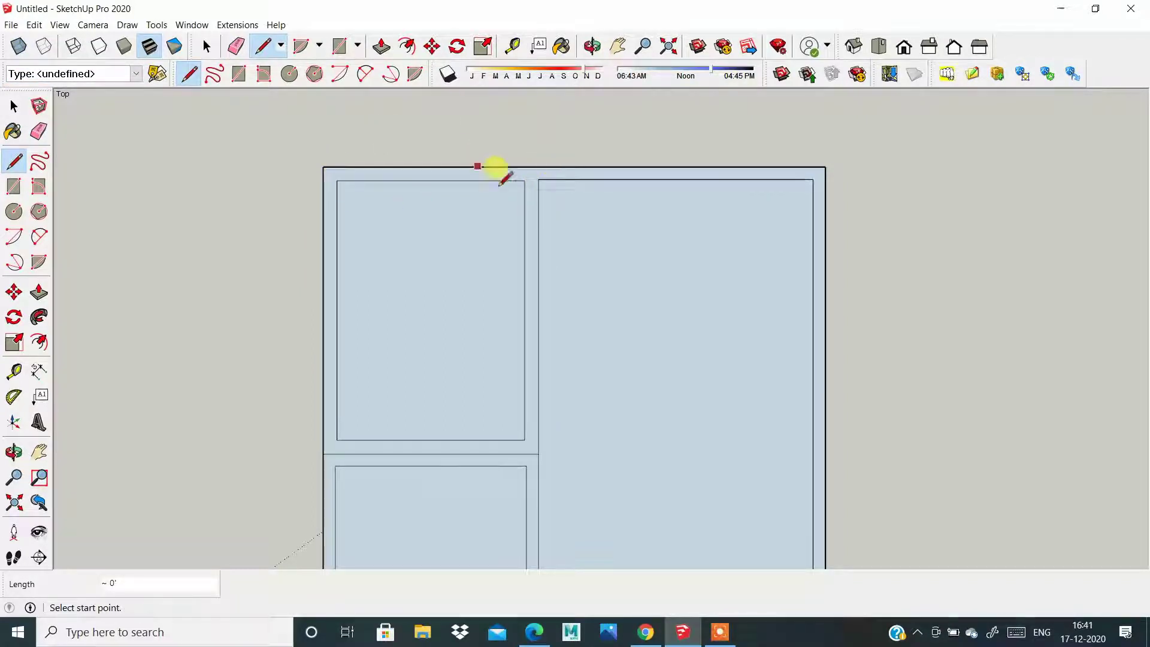
scroll(506, 183, down, 3)
scroll(415, 488, up, 1)
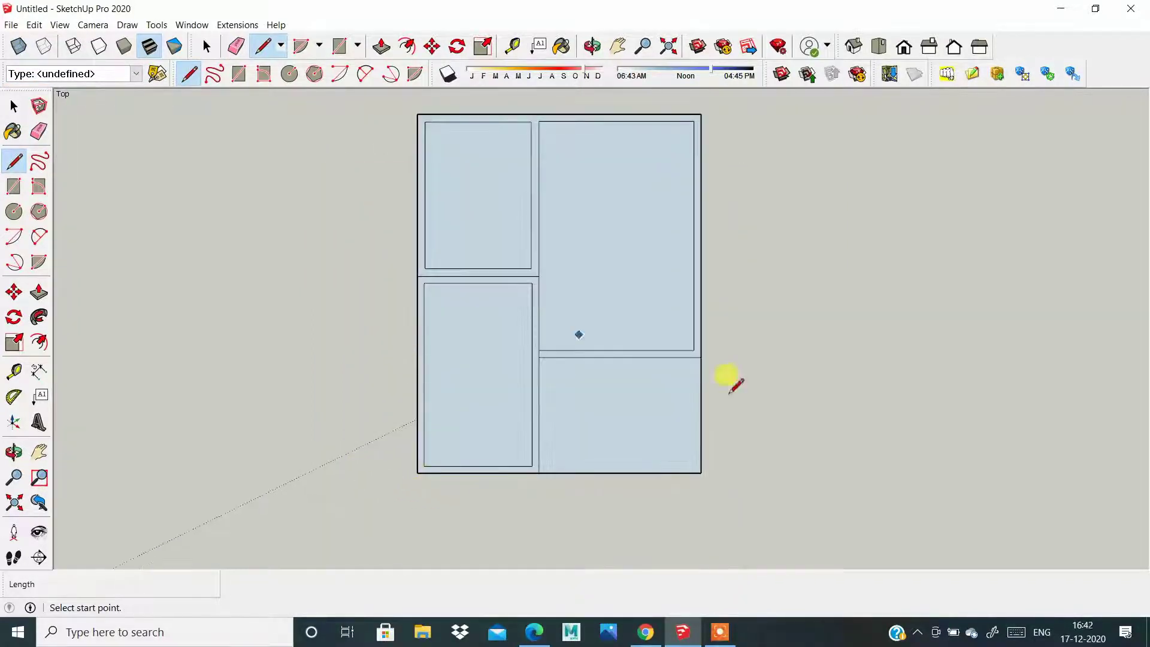
scroll(500, 371, up, 2)
scroll(551, 345, up, 3)
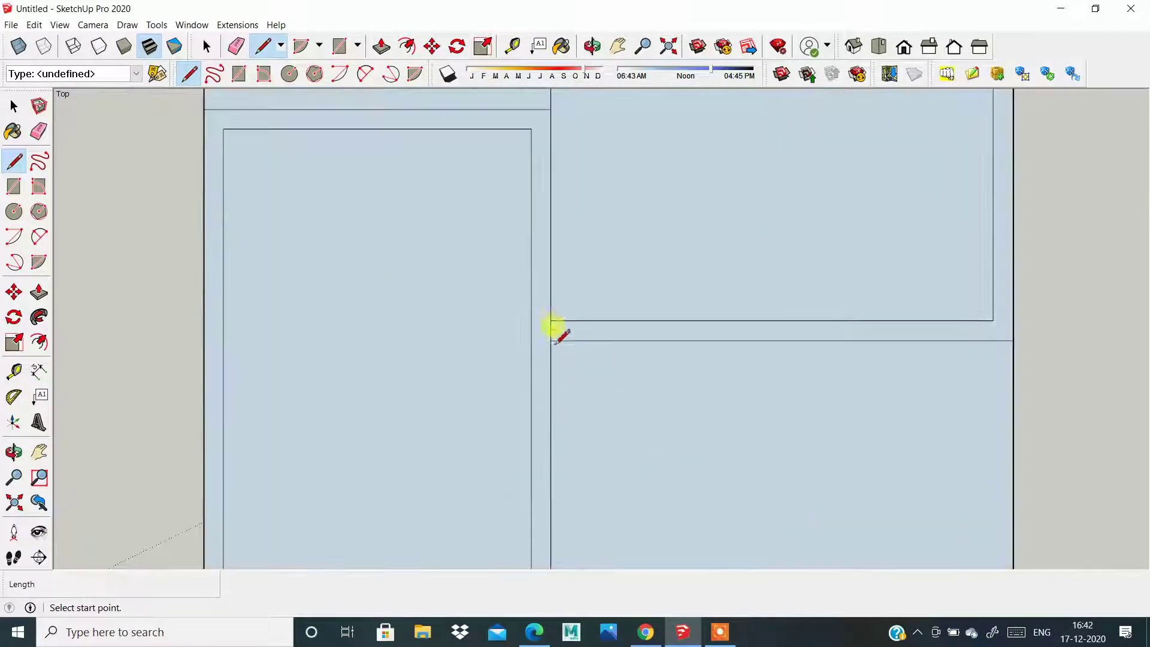
click(38, 131)
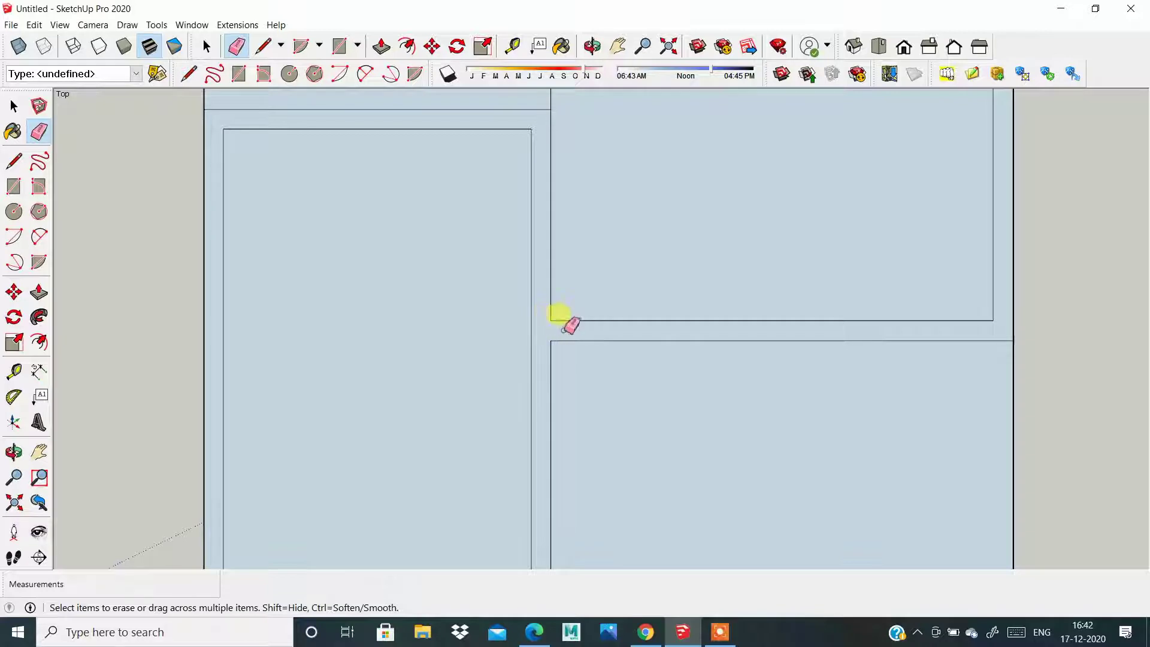
Step: Erase the horizontal edge crossing the wall between the upper-left and lower-left rooms
scroll(563, 324, down, 3)
scroll(563, 323, down, 3)
scroll(566, 317, down, 1)
scroll(552, 201, up, 2)
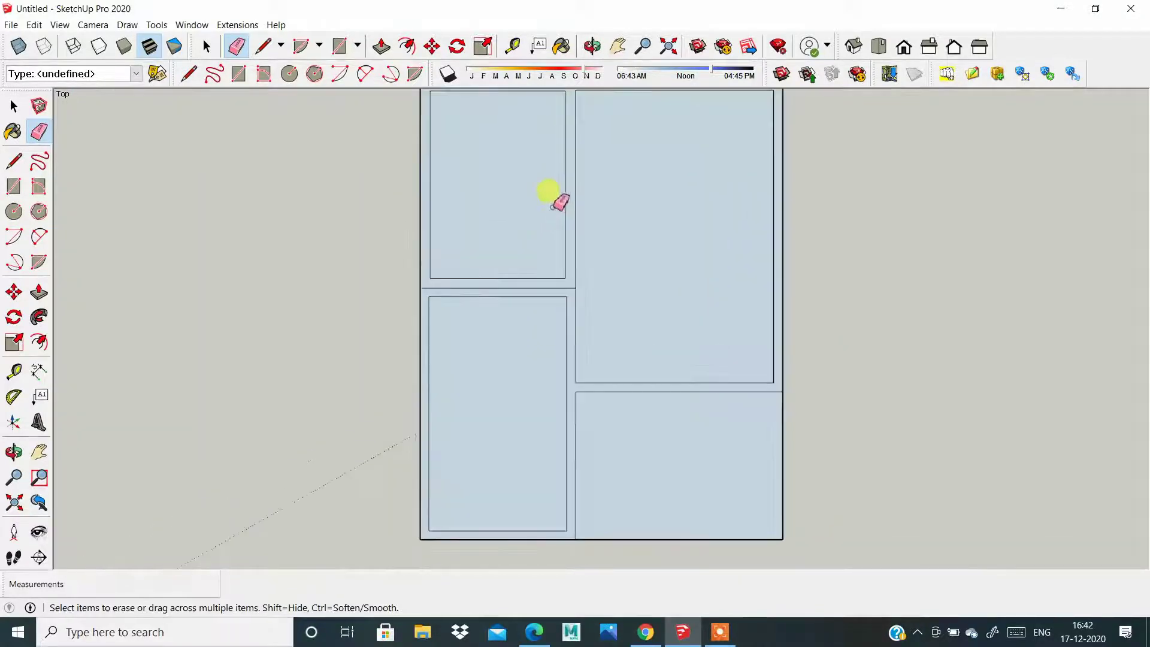
scroll(552, 200, down, 1)
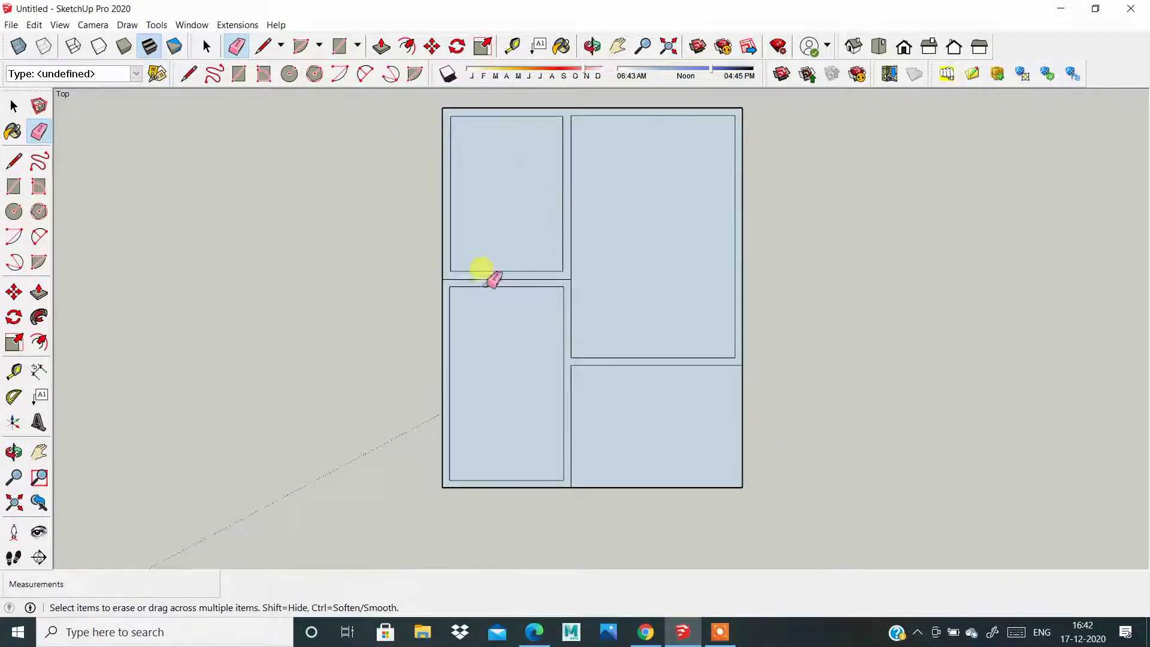
scroll(452, 264, up, 1)
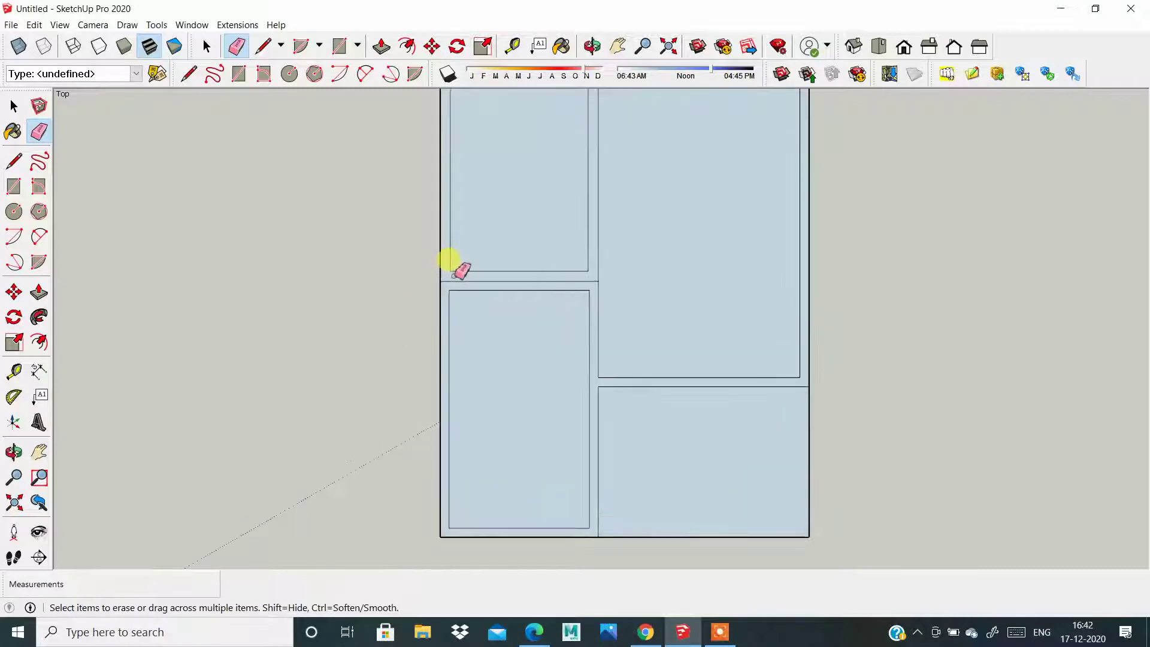
click(484, 280)
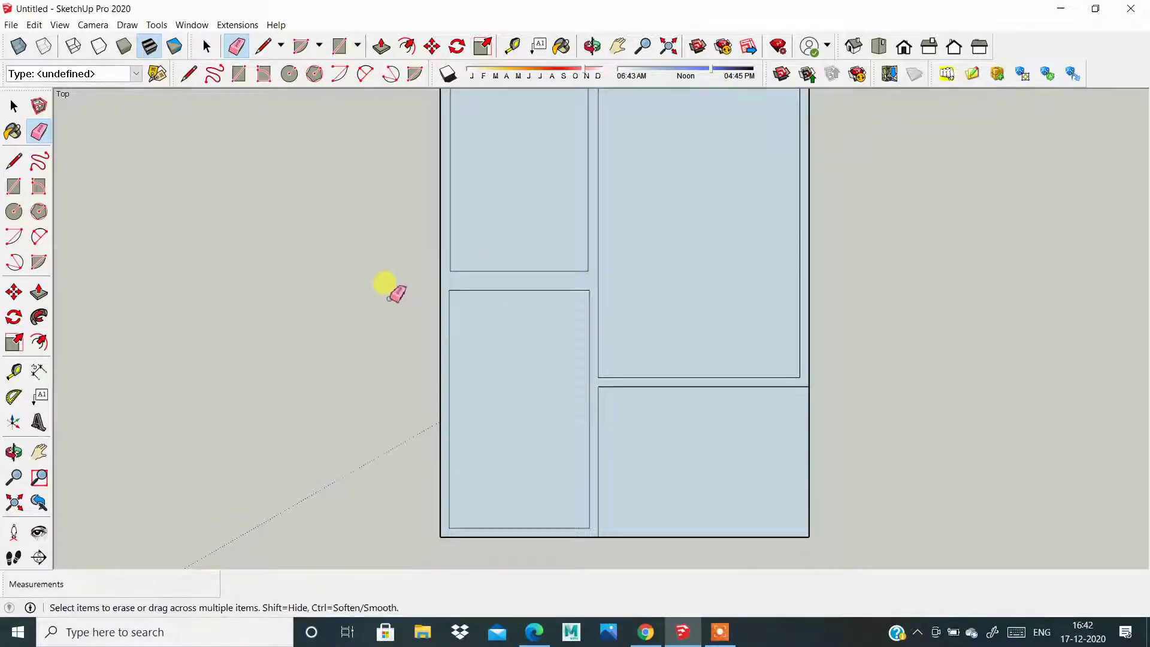
scroll(382, 271, down, 1)
scroll(380, 272, down, 1)
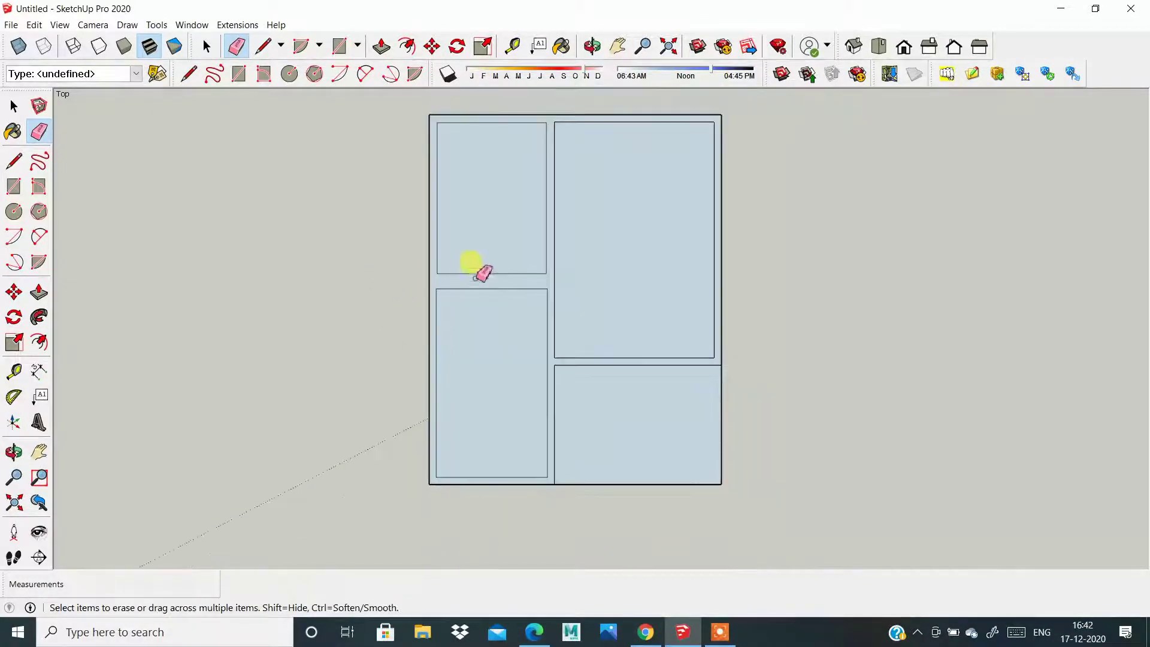
click(14, 106)
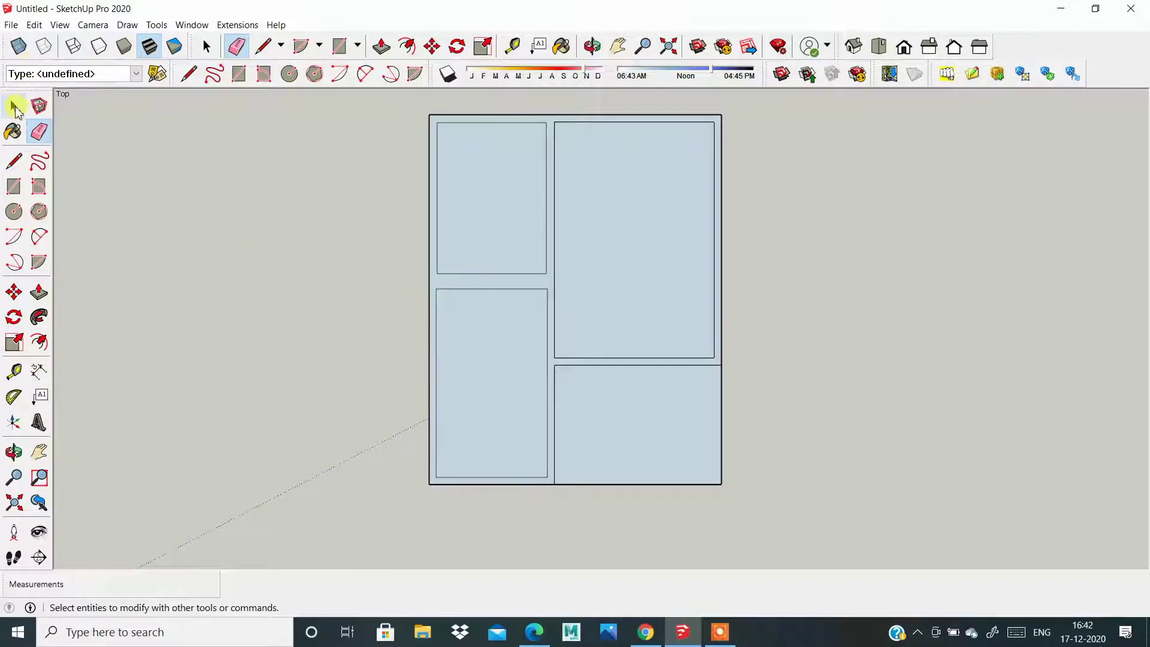
scroll(458, 289, up, 1)
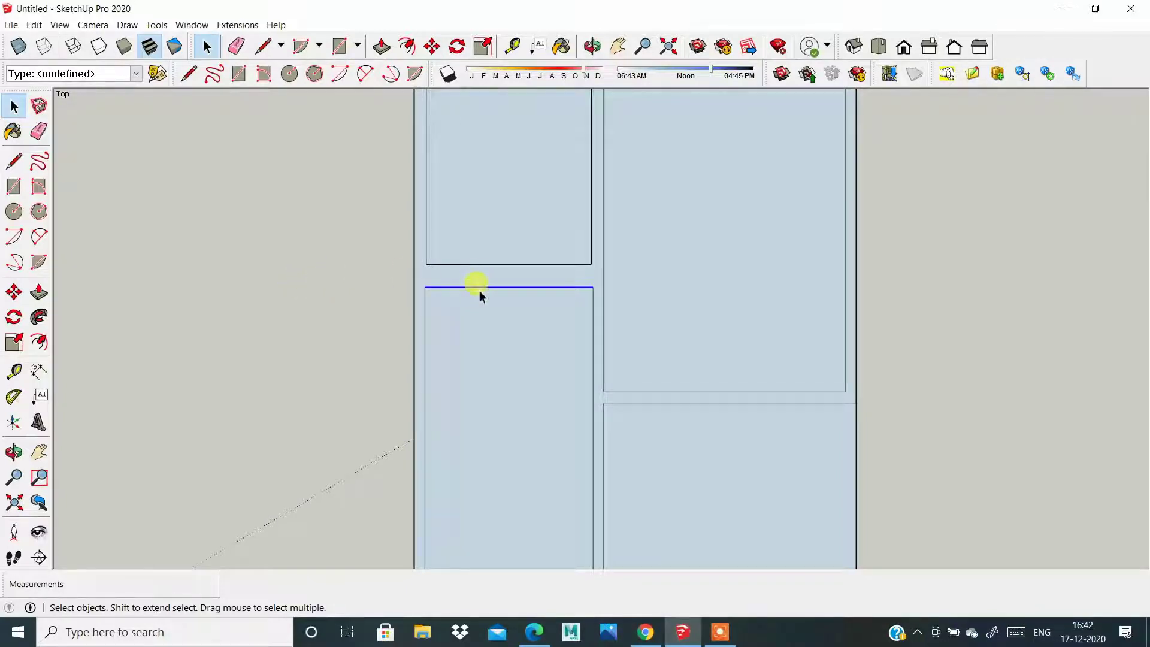
scroll(557, 272, down, 2)
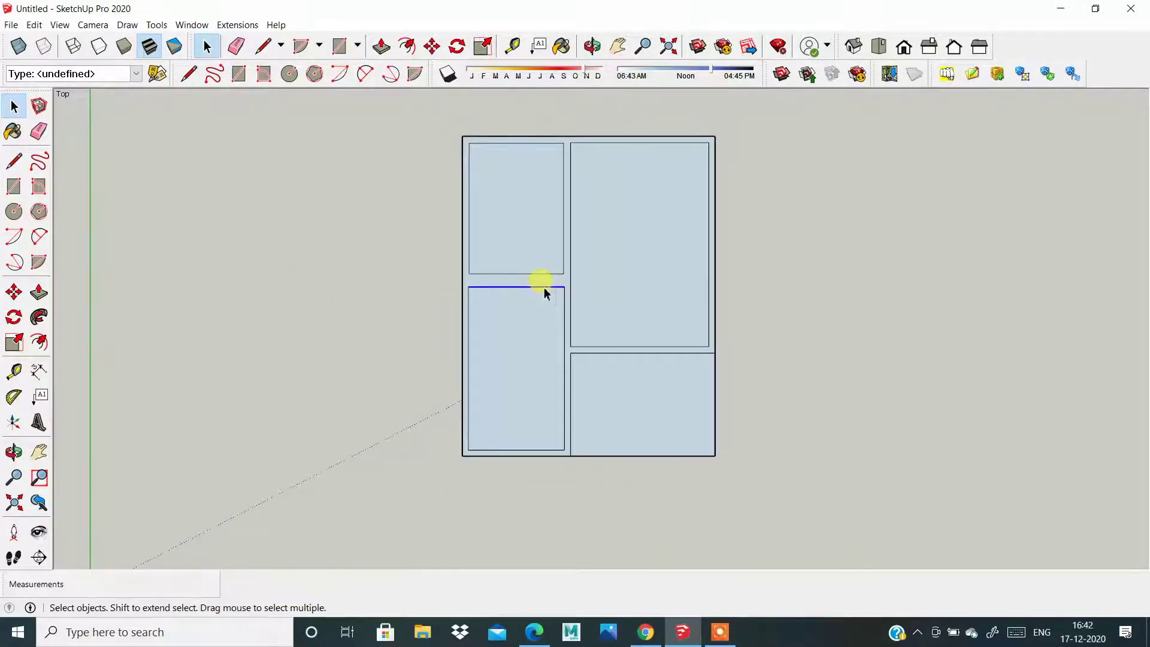
click(14, 293)
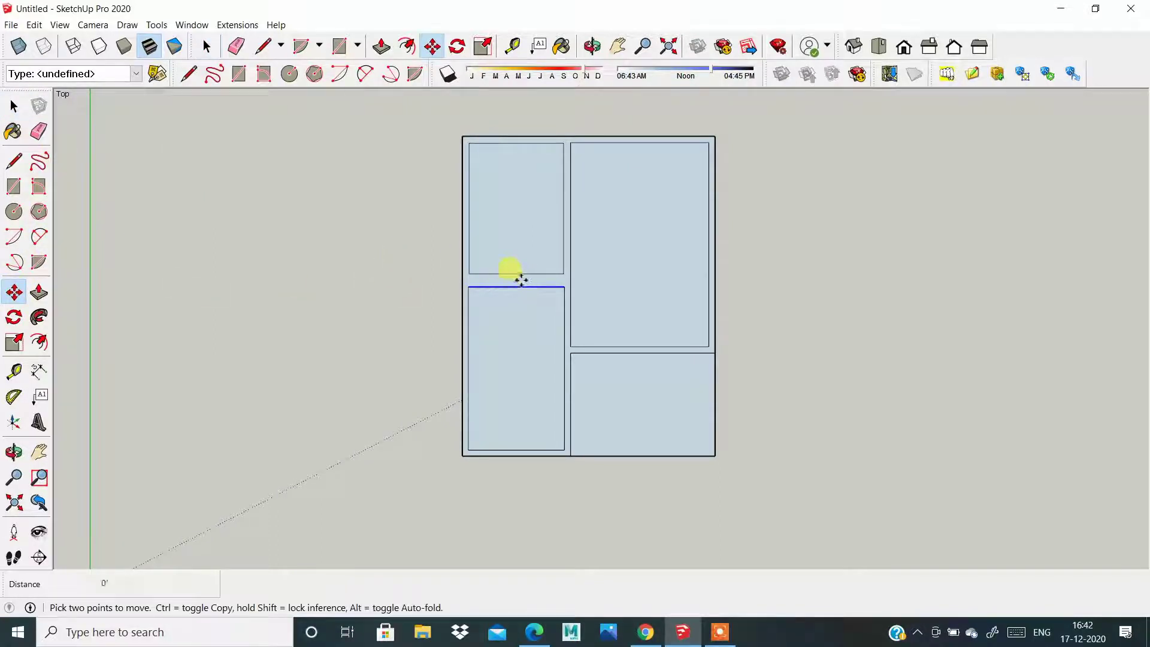
scroll(516, 276, up, 2)
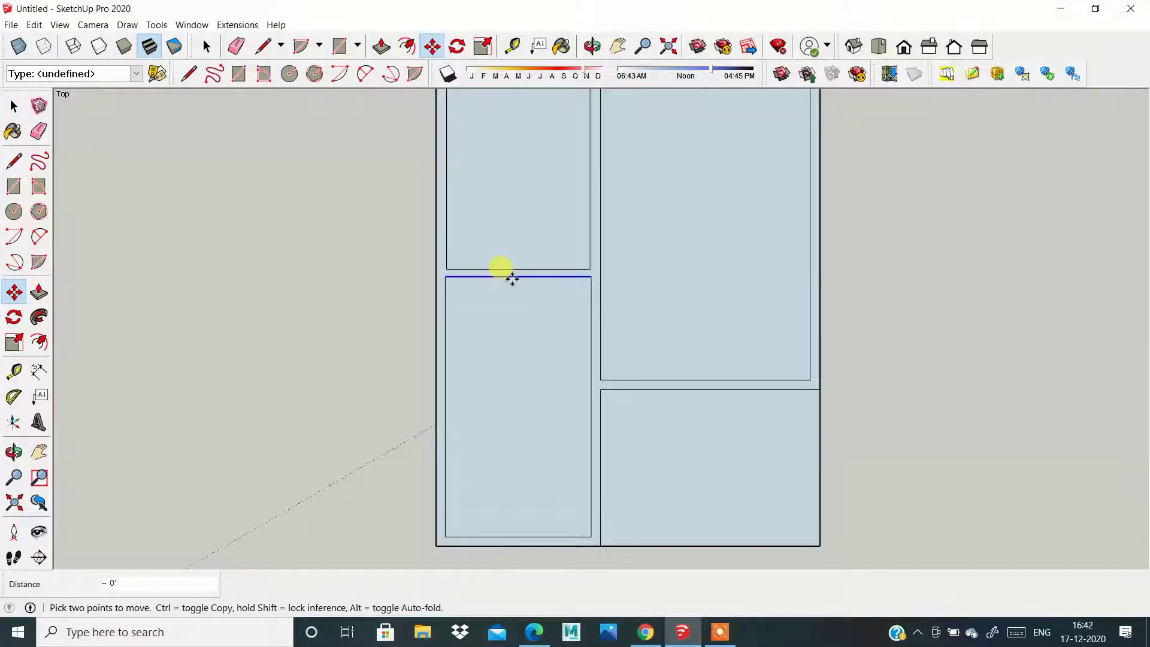
click(512, 279)
scroll(360, 300, down, 2)
scroll(335, 383, down, 1)
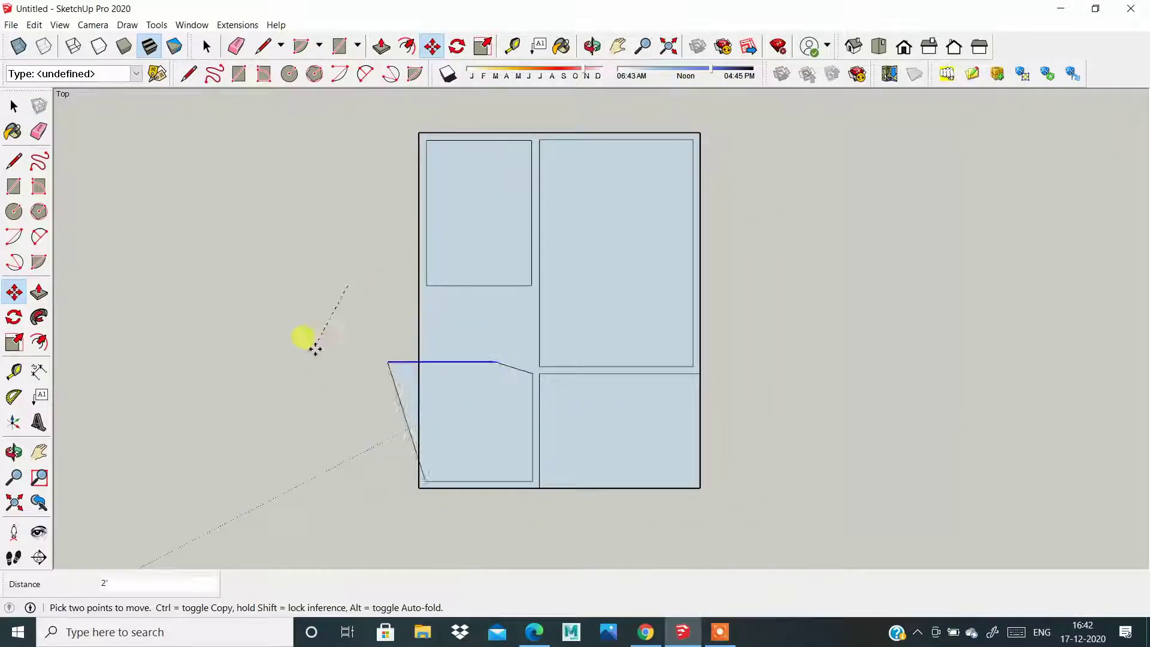
key(Escape)
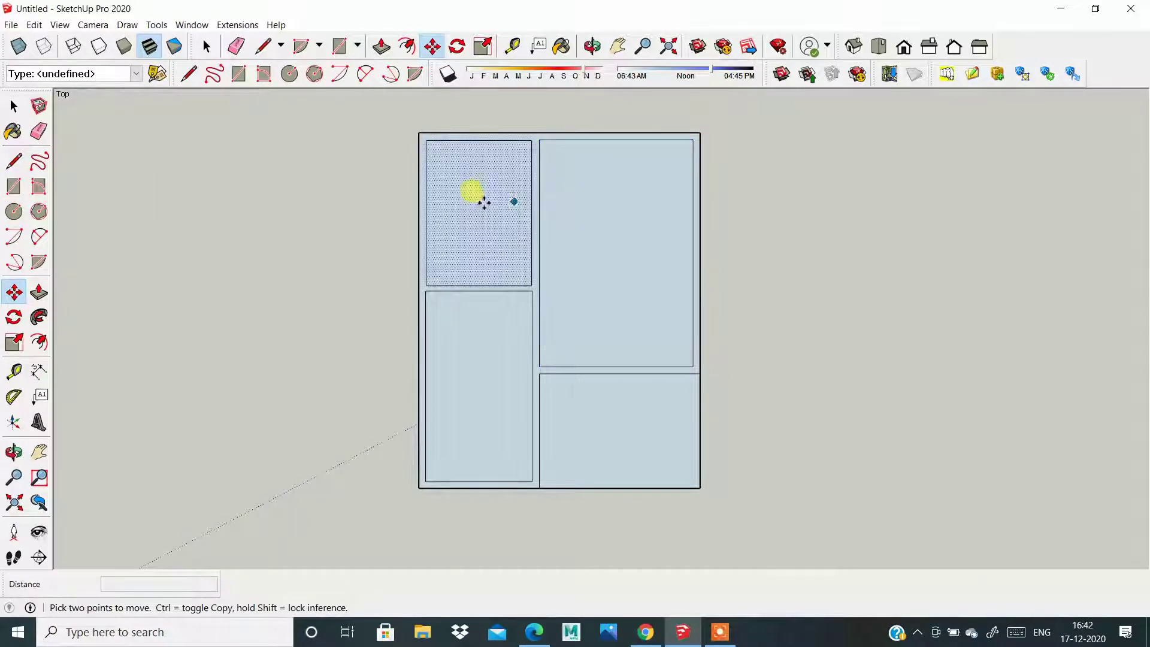
click(13, 106)
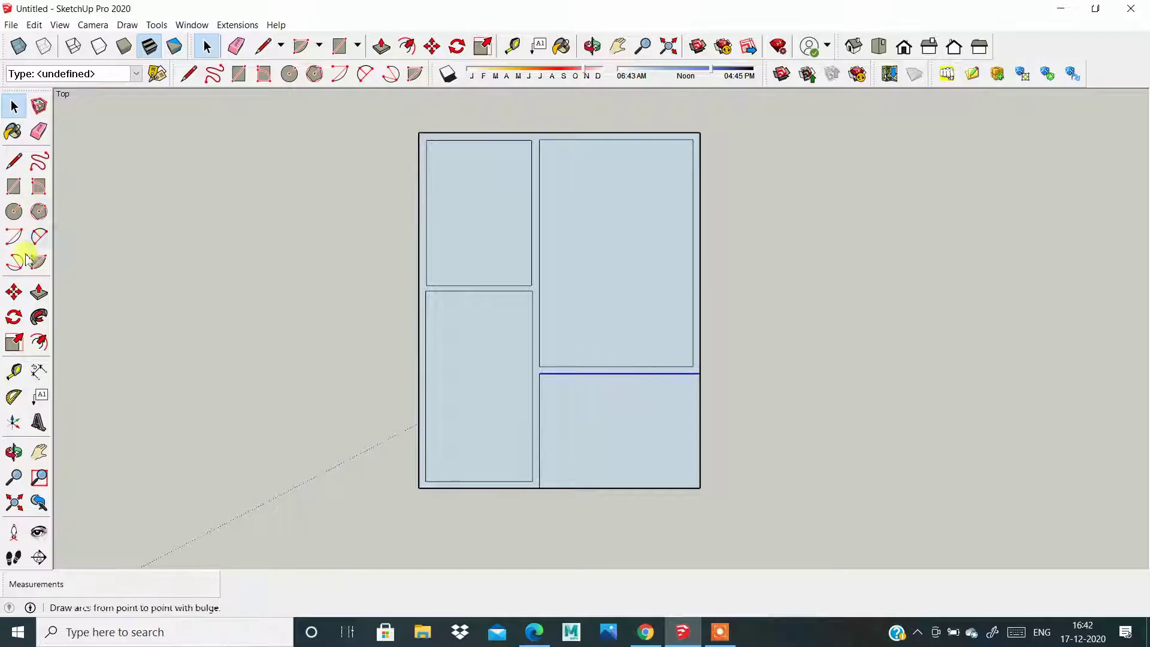
click(14, 292)
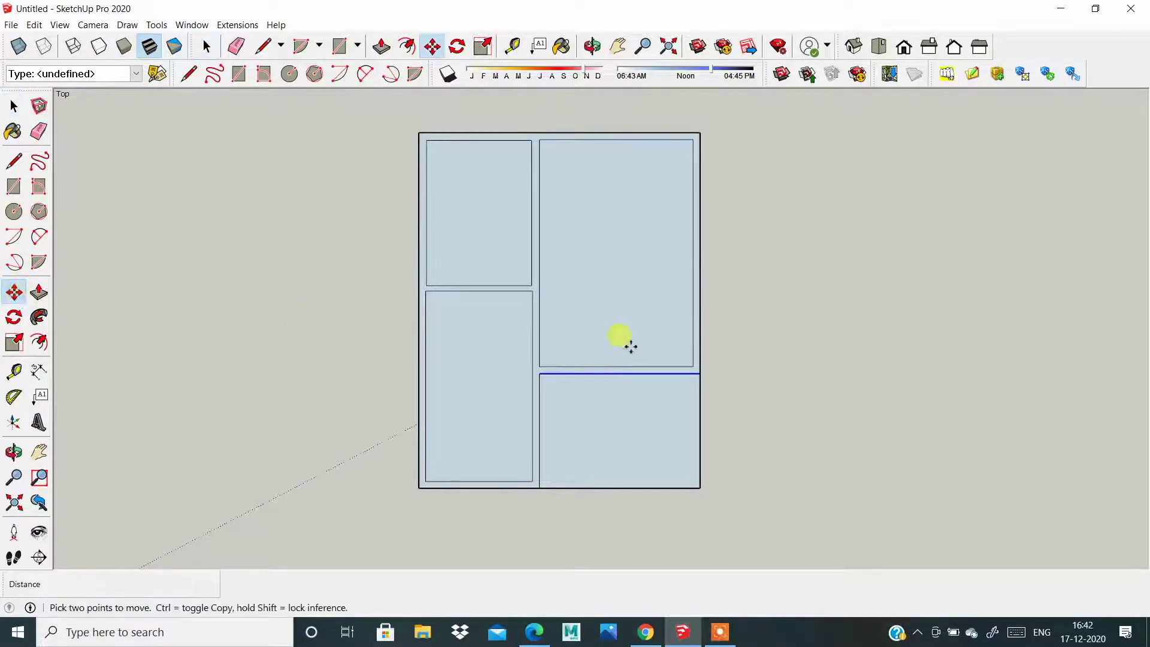
click(634, 380)
text(1')
key(Return)
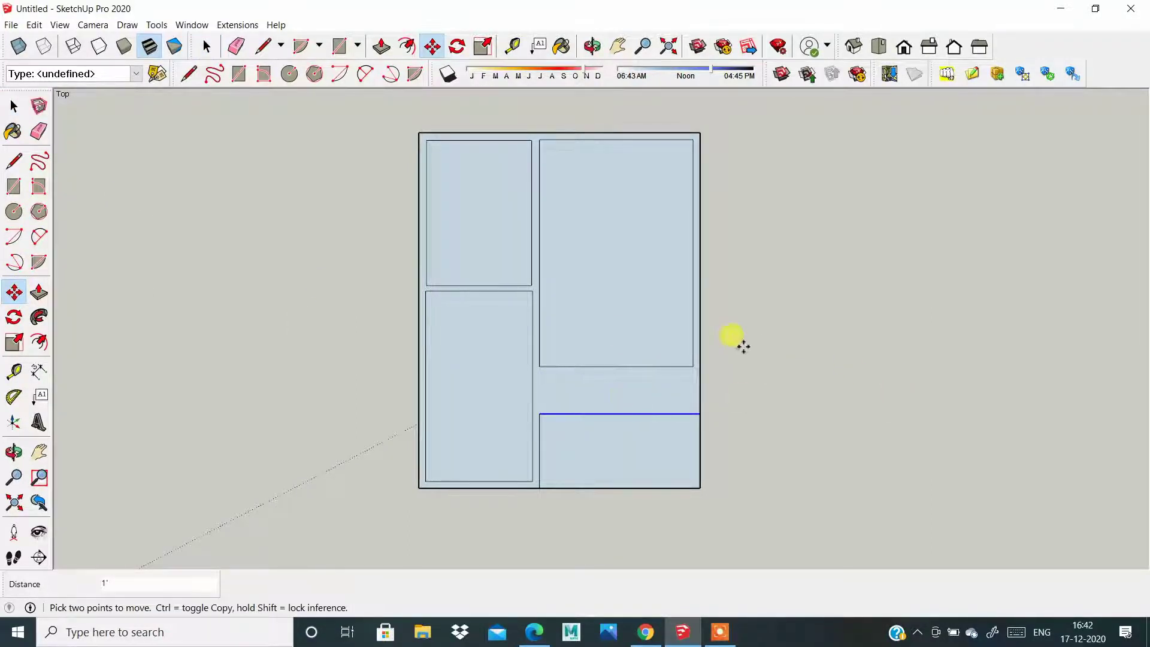
key(ctrl+z)
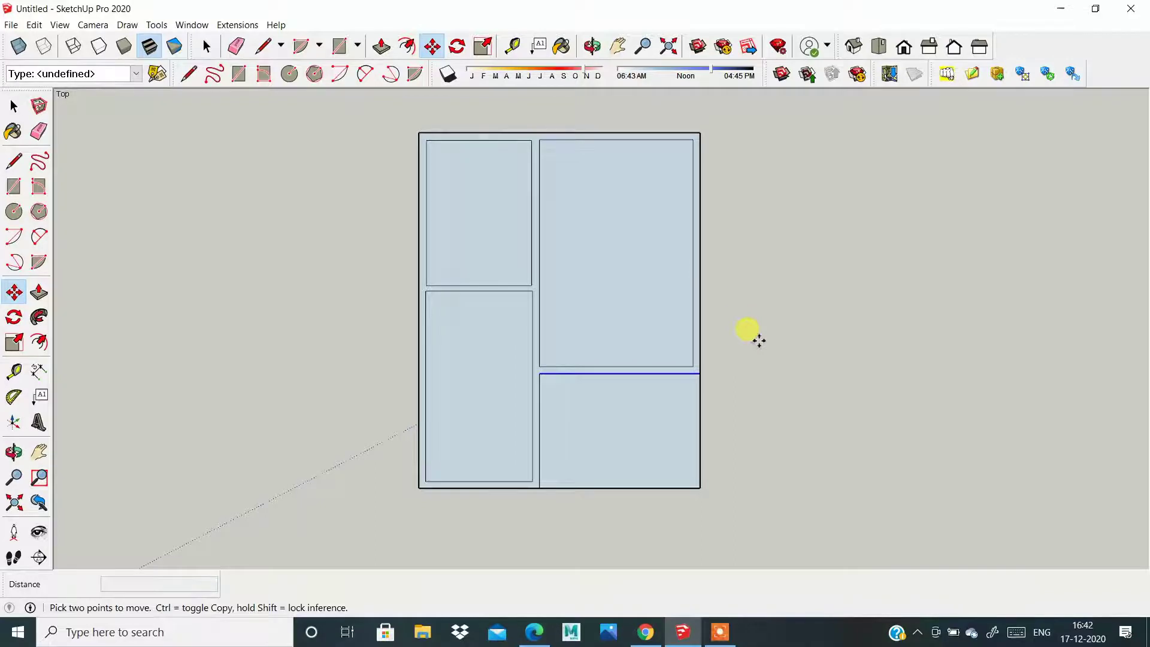
scroll(323, 270, down, 1)
scroll(407, 287, down, 1)
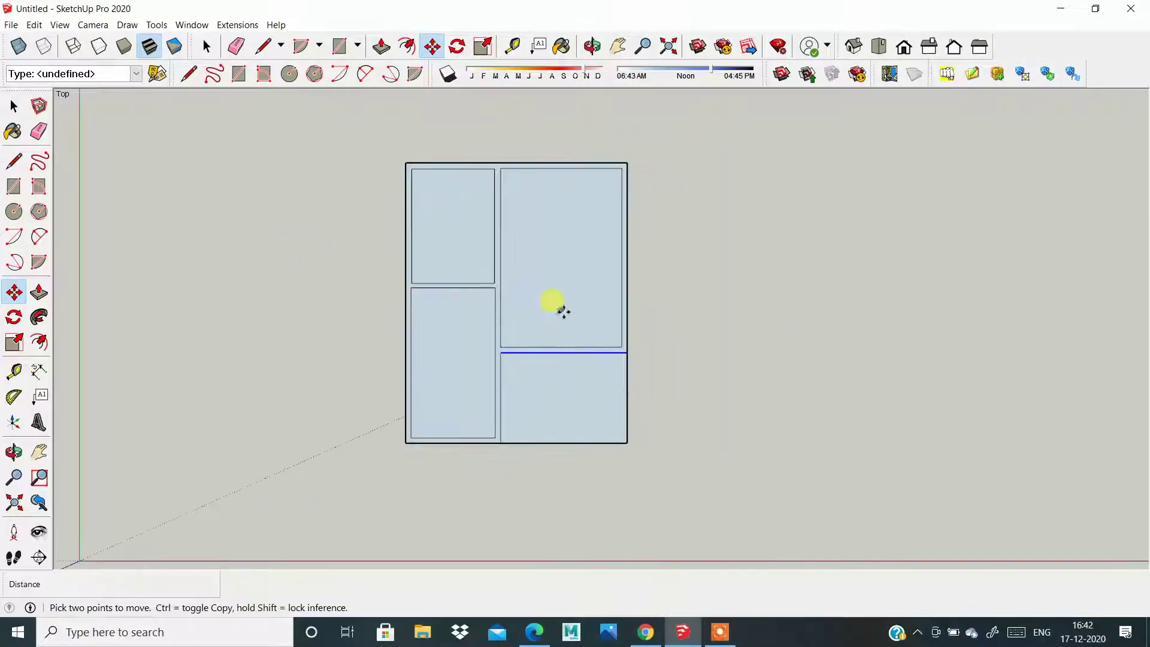
scroll(563, 312, up, 1)
scroll(277, 349, down, 1)
Step: Draw a 3' by 3' square, a larger rectangle to its right, and another below it
click(14, 187)
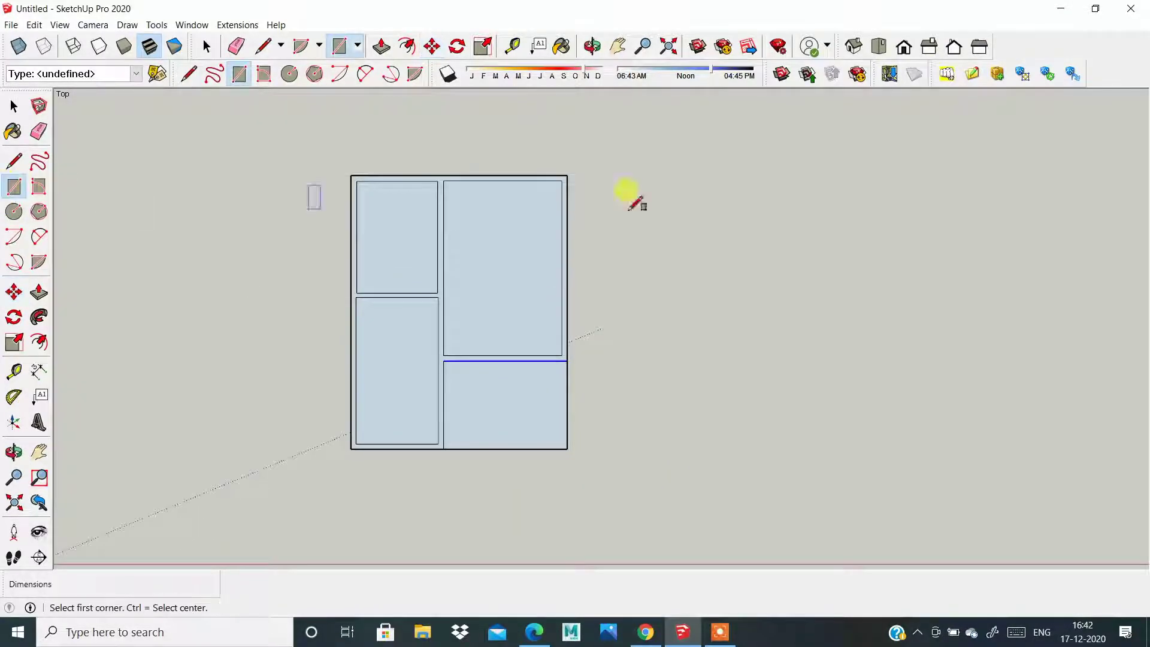
click(689, 183)
click(782, 276)
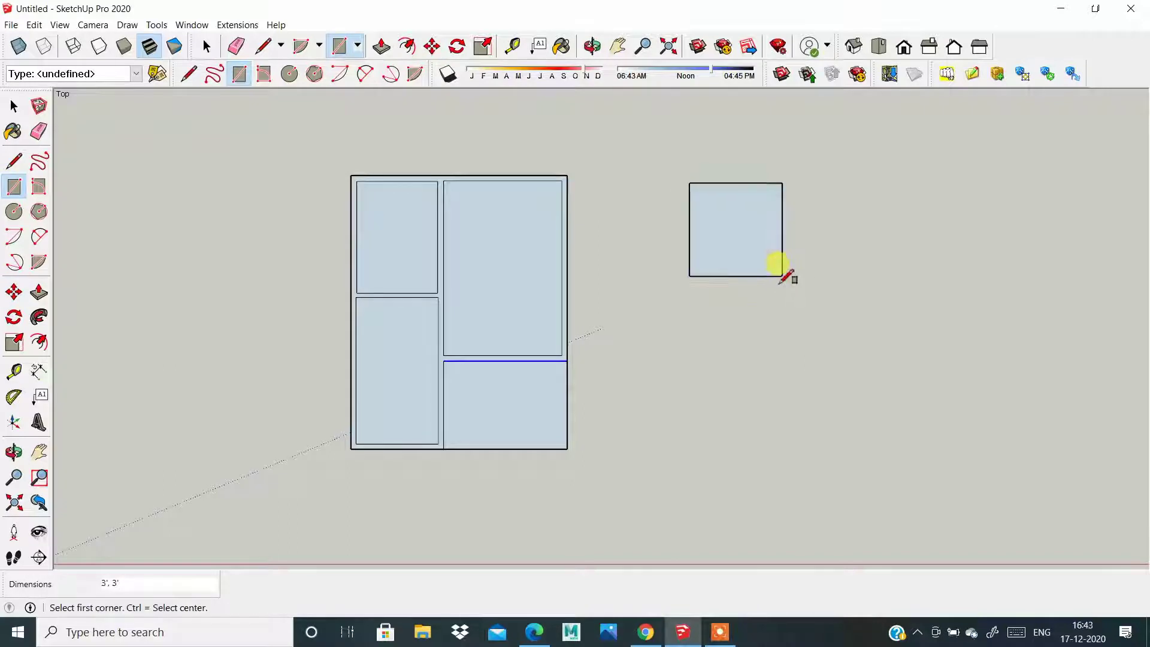
click(782, 182)
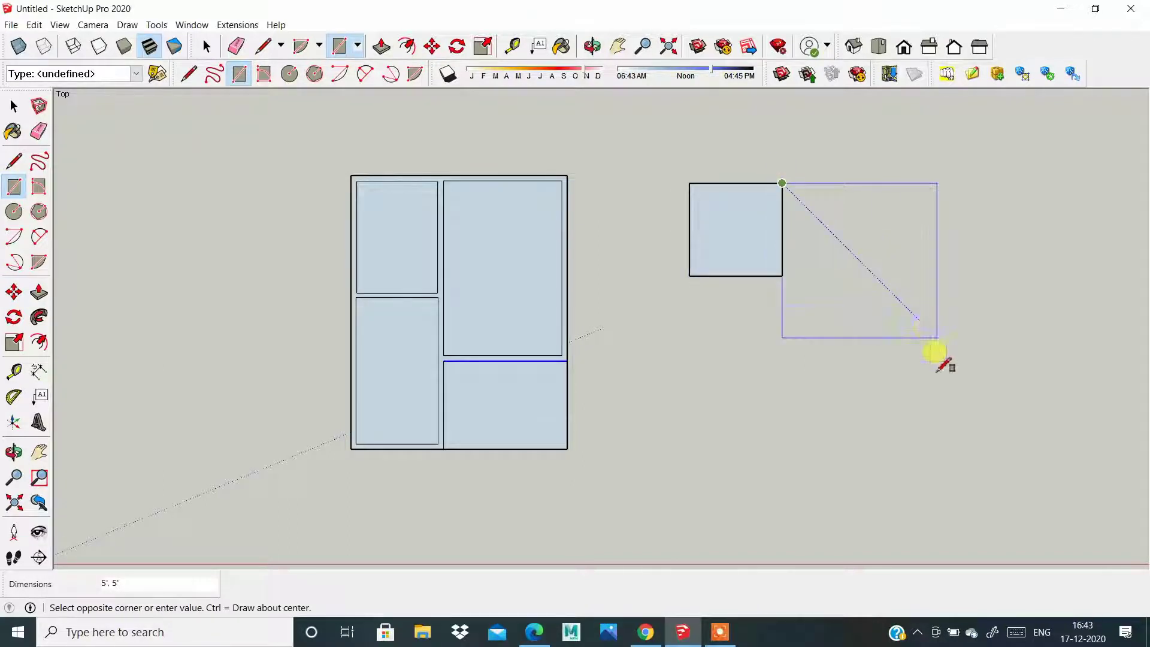
click(936, 369)
click(689, 276)
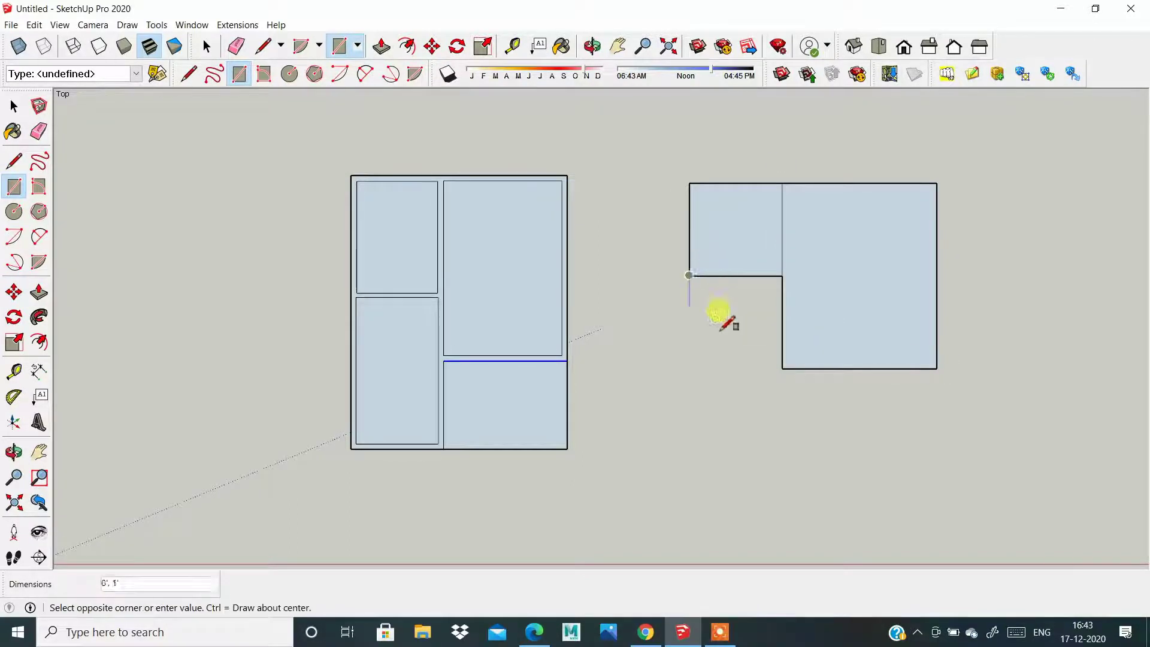
click(783, 430)
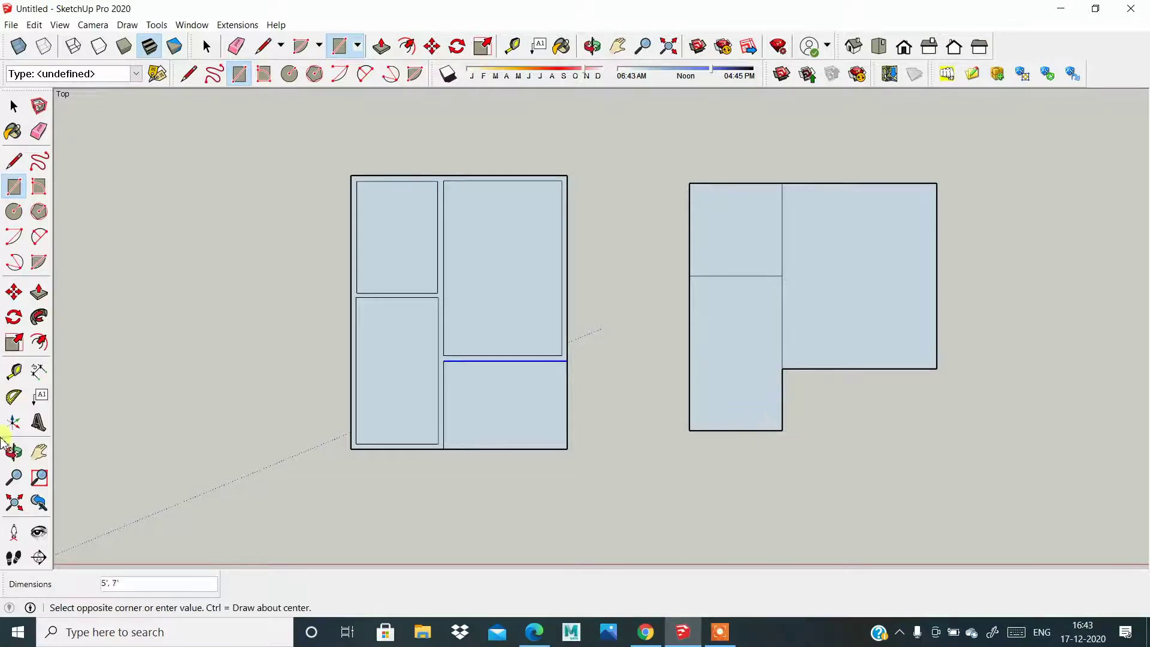
click(40, 346)
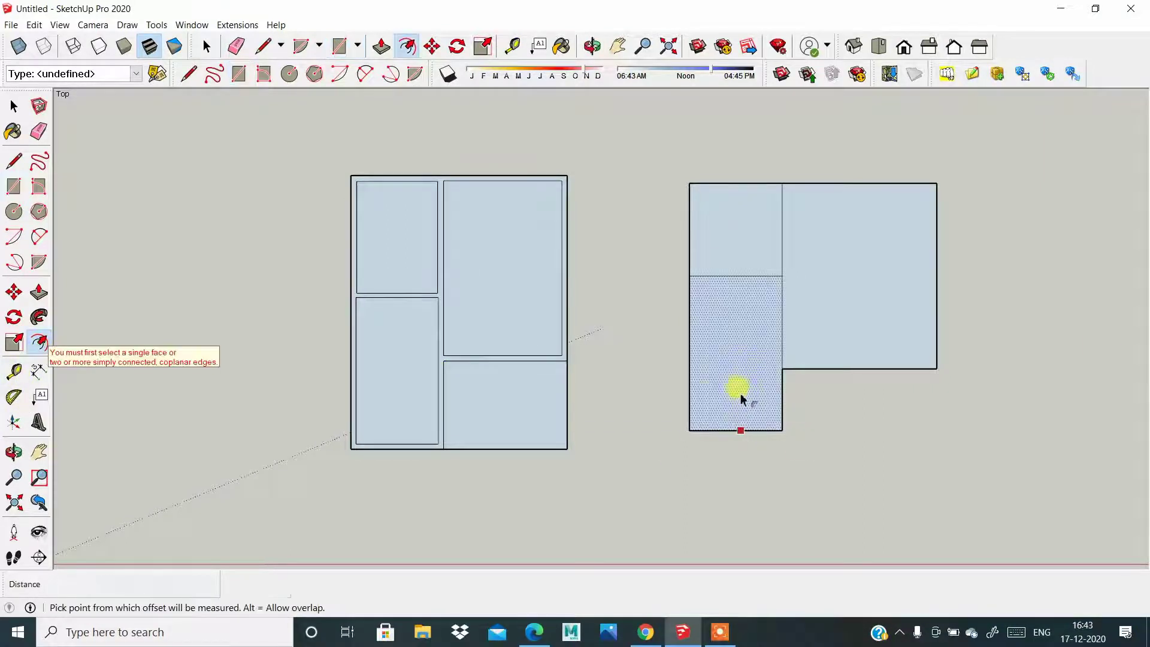
Step: Offset inner wall outlines inside the lower-left, upper-left and right rooms
scroll(699, 362, up, 2)
click(694, 361)
click(694, 359)
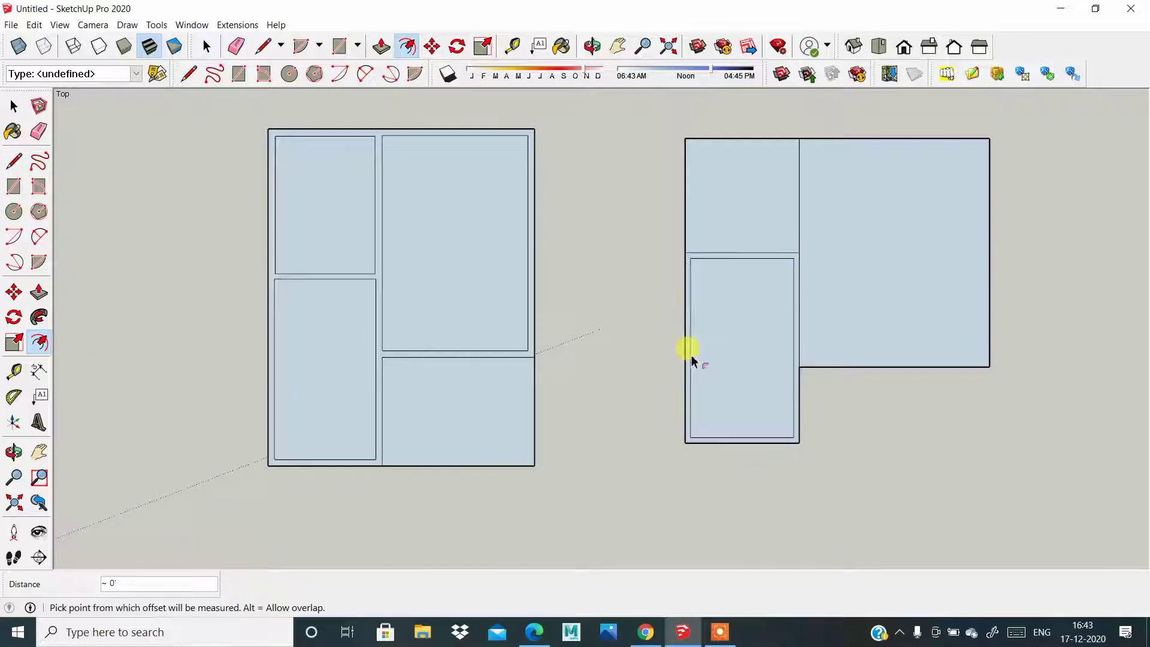
click(692, 218)
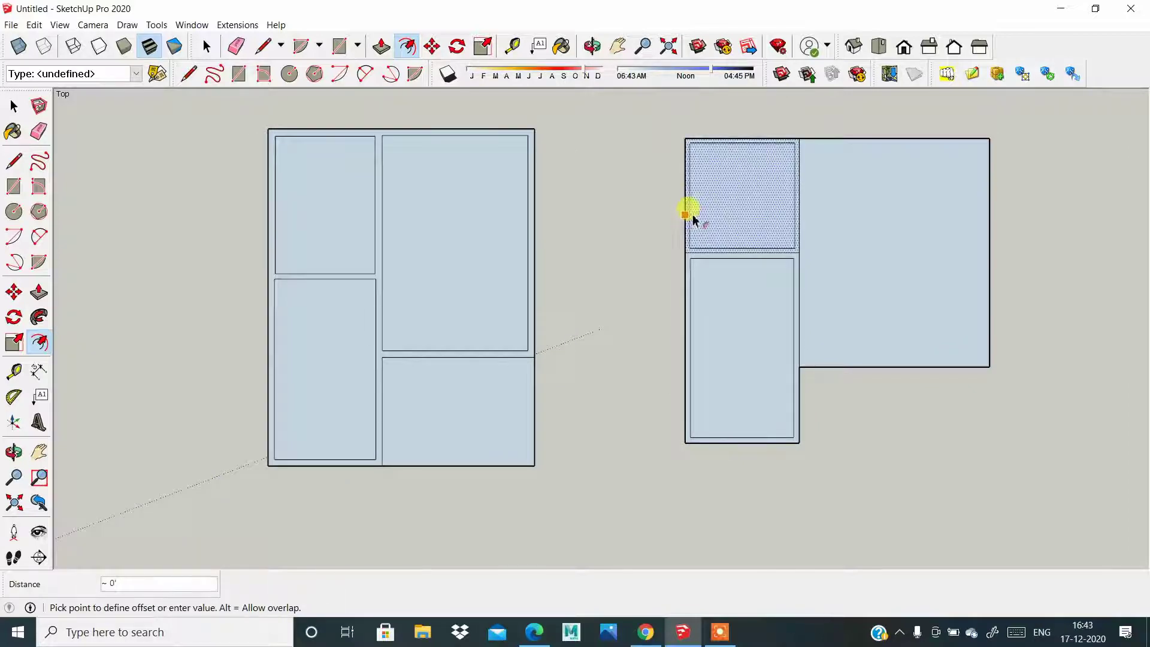
click(693, 217)
double_click(806, 225)
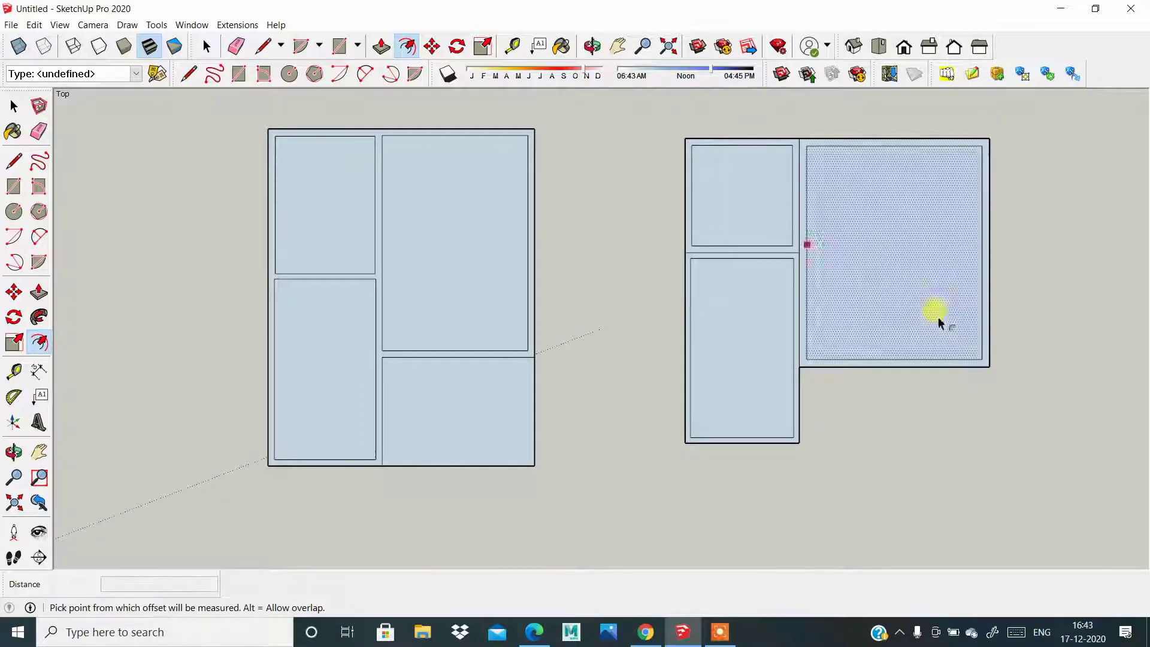
scroll(1022, 385, up, 1)
scroll(721, 539, down, 1)
scroll(759, 154, up, 1)
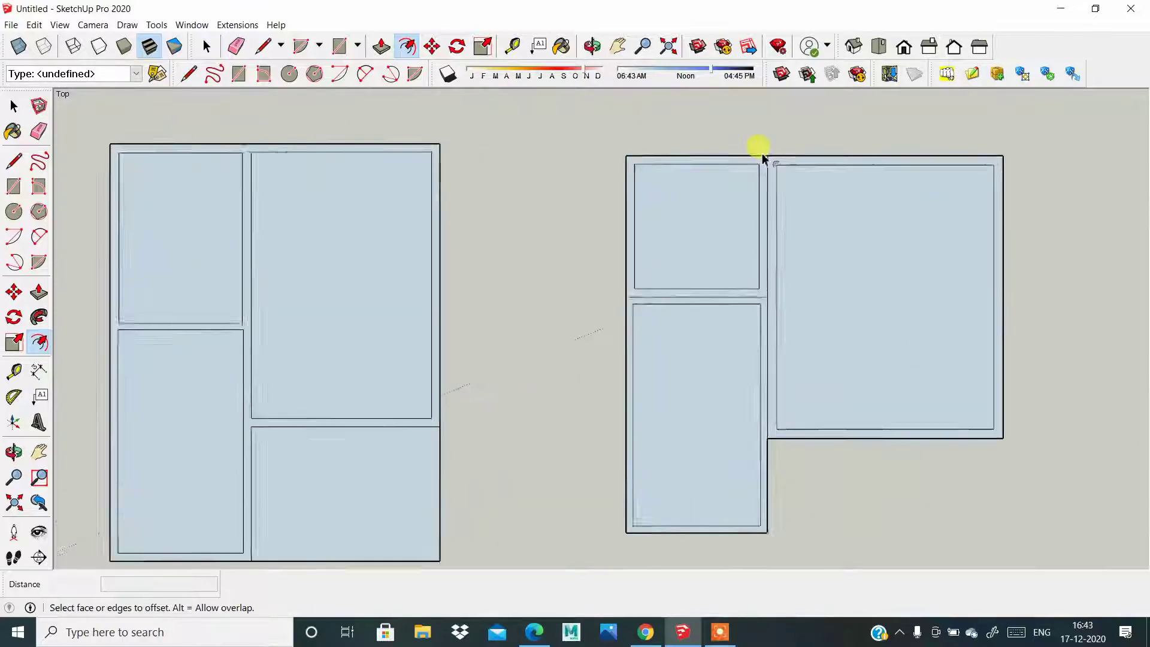
scroll(788, 170, up, 1)
scroll(778, 170, up, 1)
scroll(717, 206, down, 1)
scroll(716, 203, down, 1)
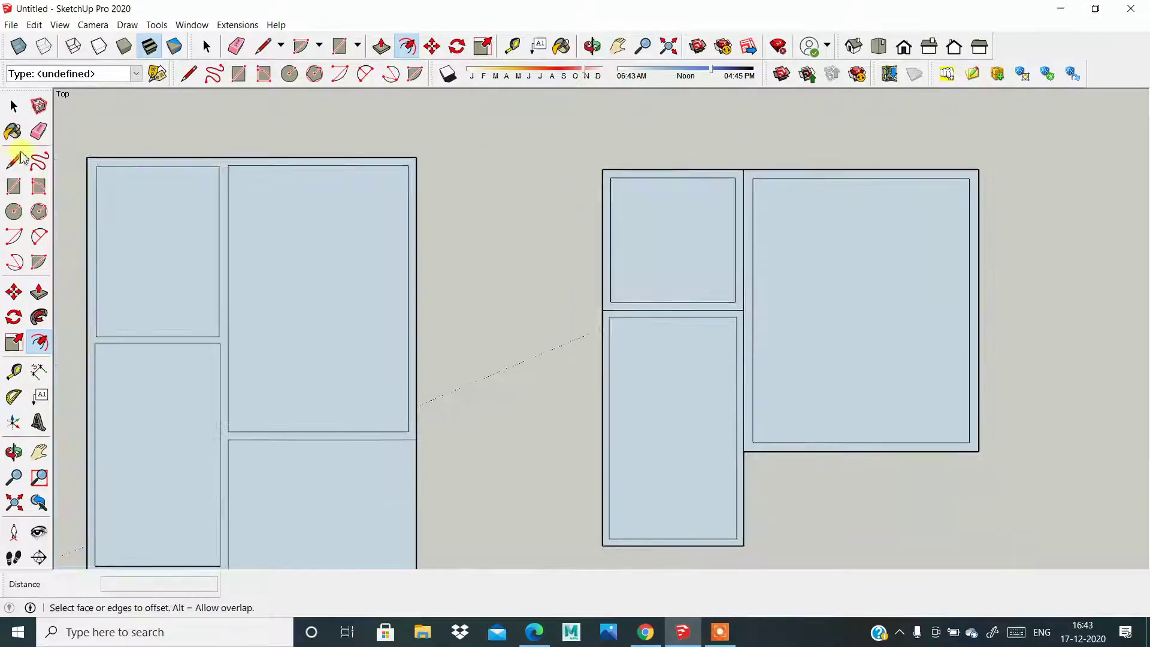
Step: Draw a line from the top wall down to the inner wall corner between rooms
key(l)
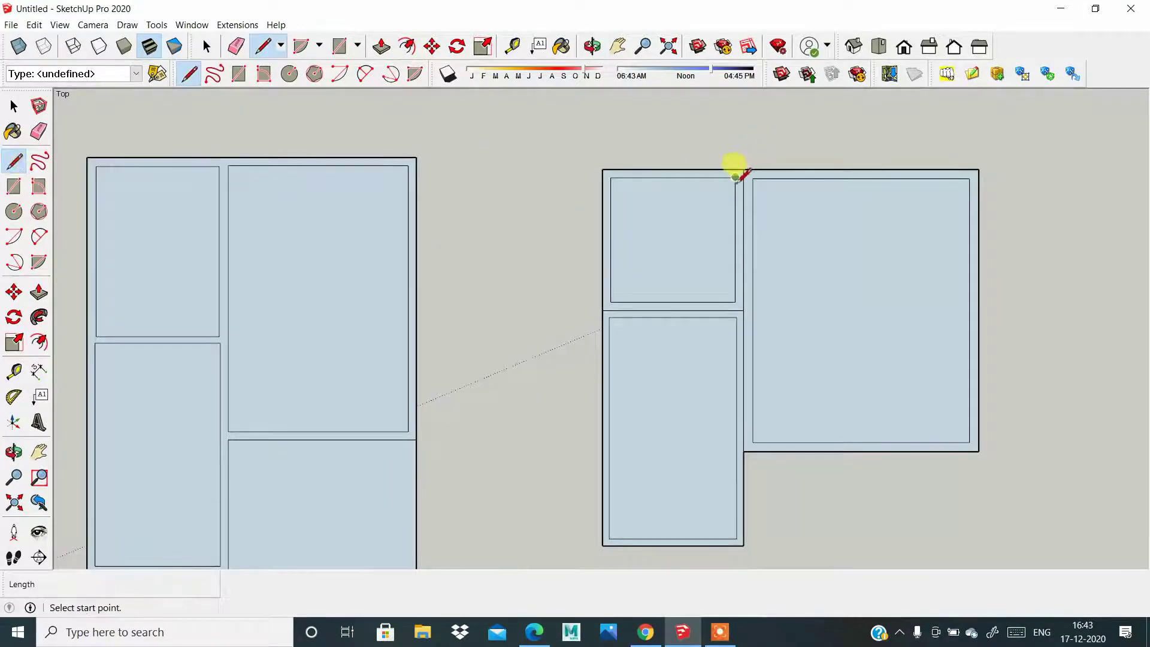
click(743, 170)
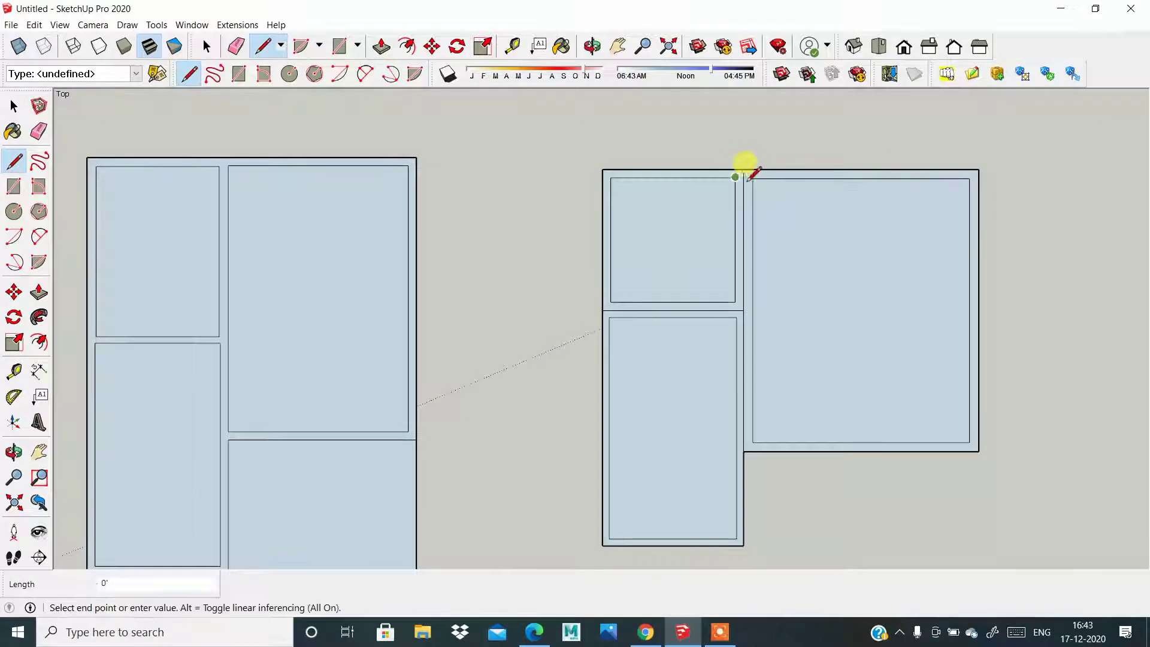
scroll(756, 449, up, 1)
scroll(753, 442, up, 1)
click(746, 442)
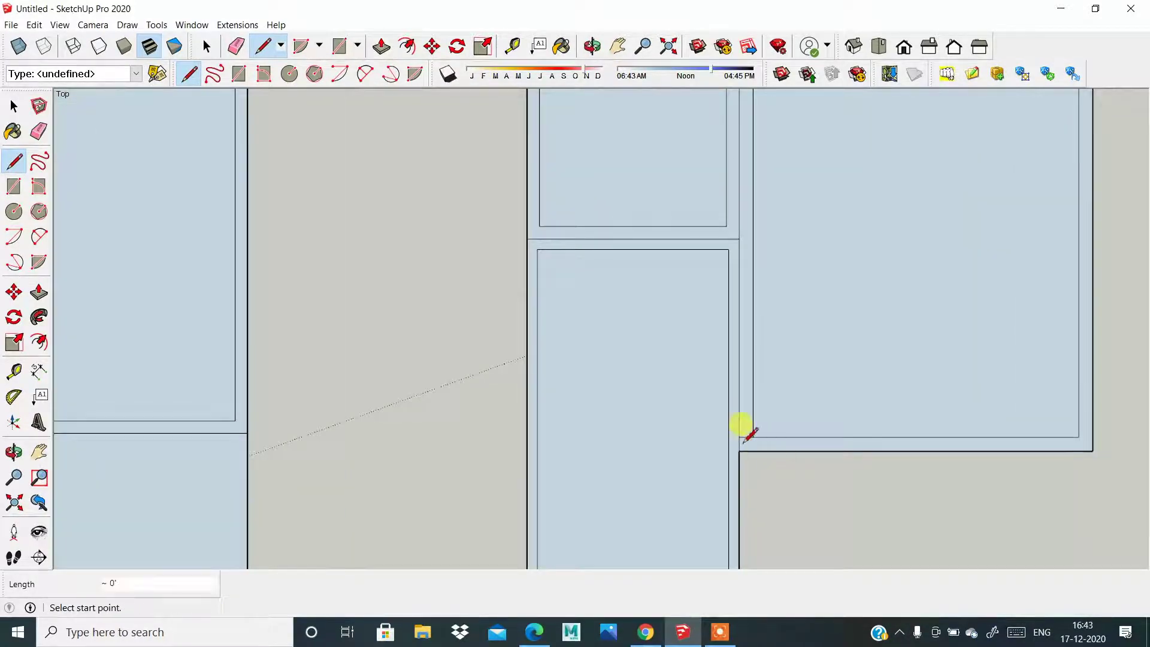
scroll(575, 403, down, 1)
scroll(569, 400, down, 1)
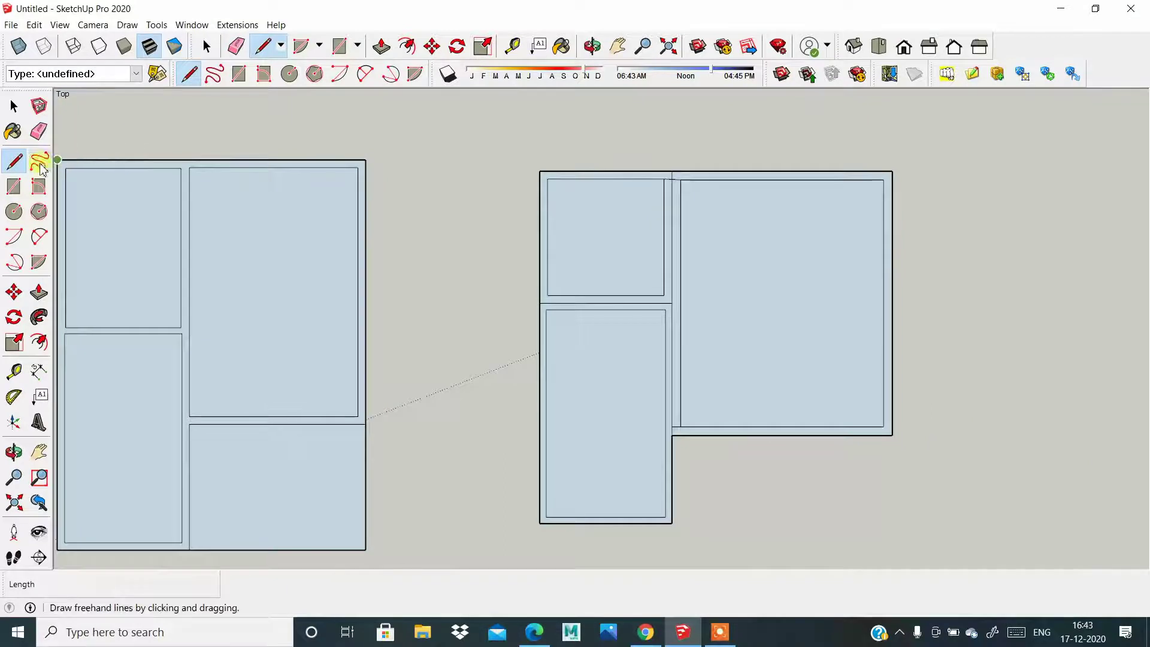
click(39, 131)
scroll(677, 170, up, 1)
scroll(659, 173, up, 1)
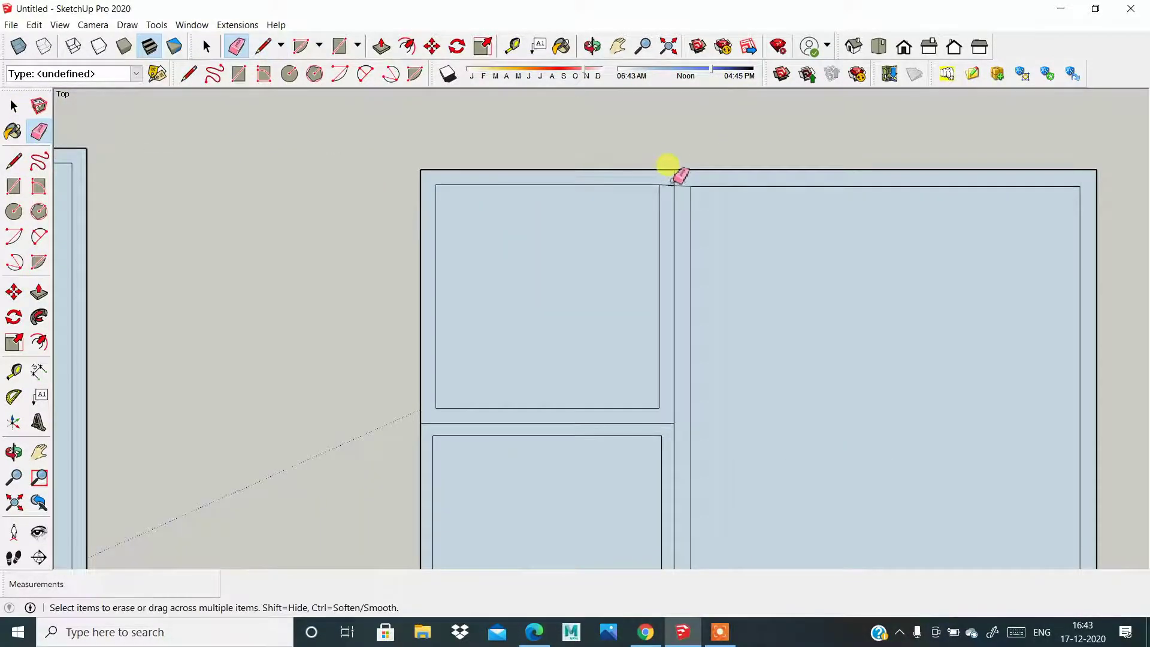
scroll(665, 172, down, 1)
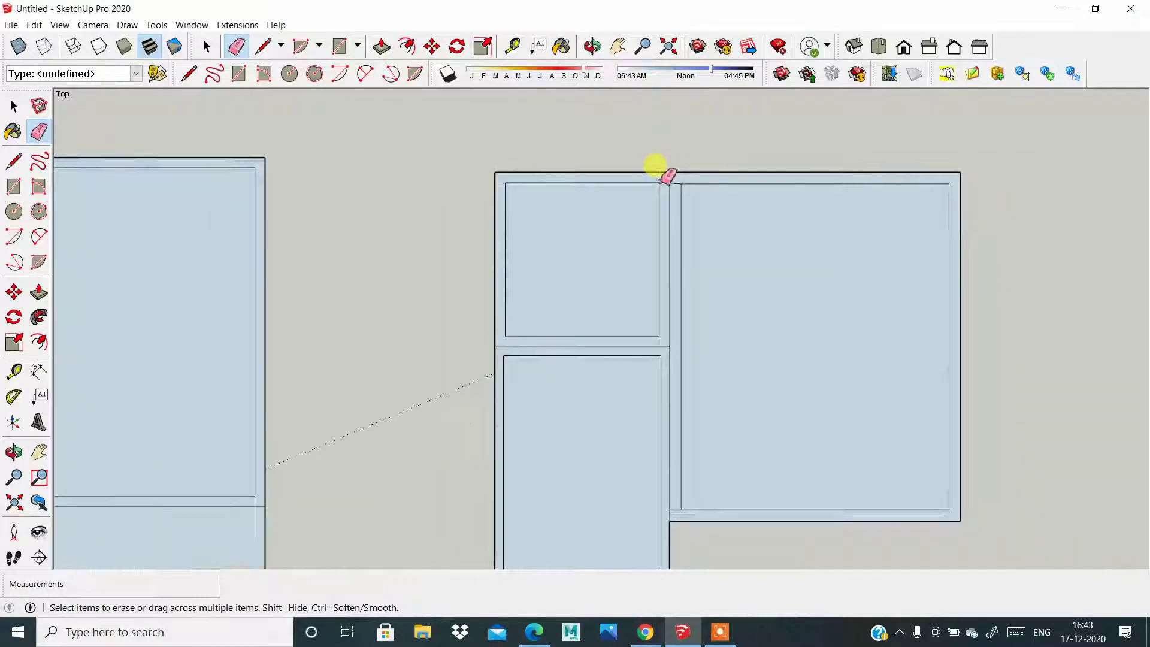
scroll(662, 172, down, 1)
scroll(707, 420, down, 1)
scroll(683, 507, down, 1)
scroll(542, 278, up, 1)
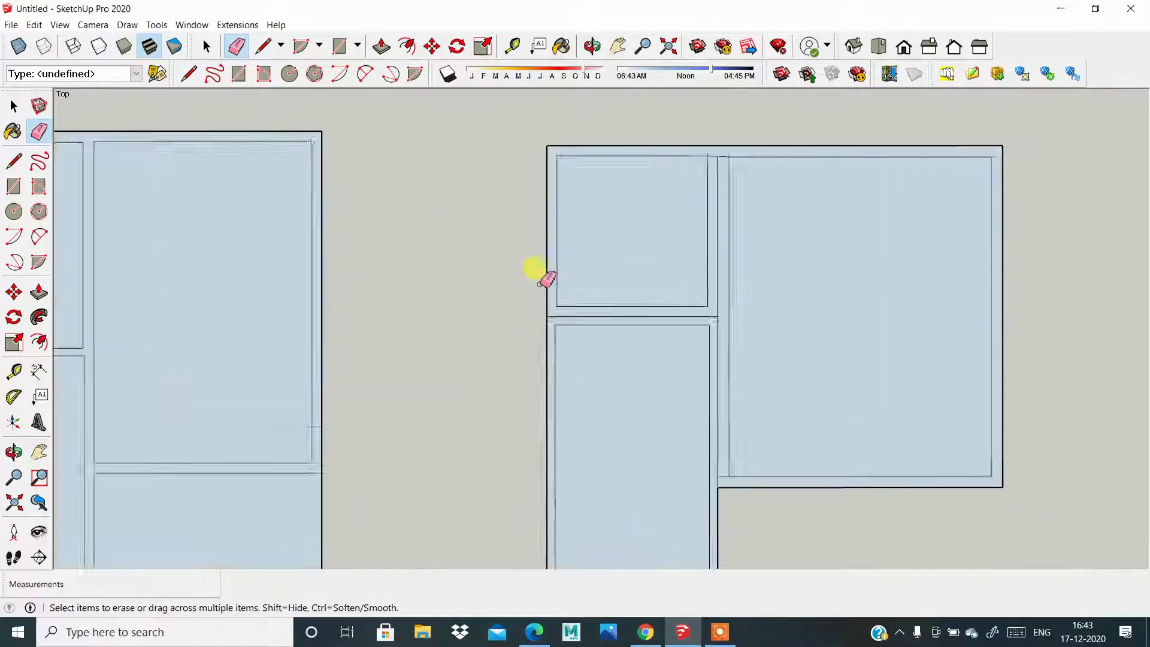
scroll(599, 323, up, 1)
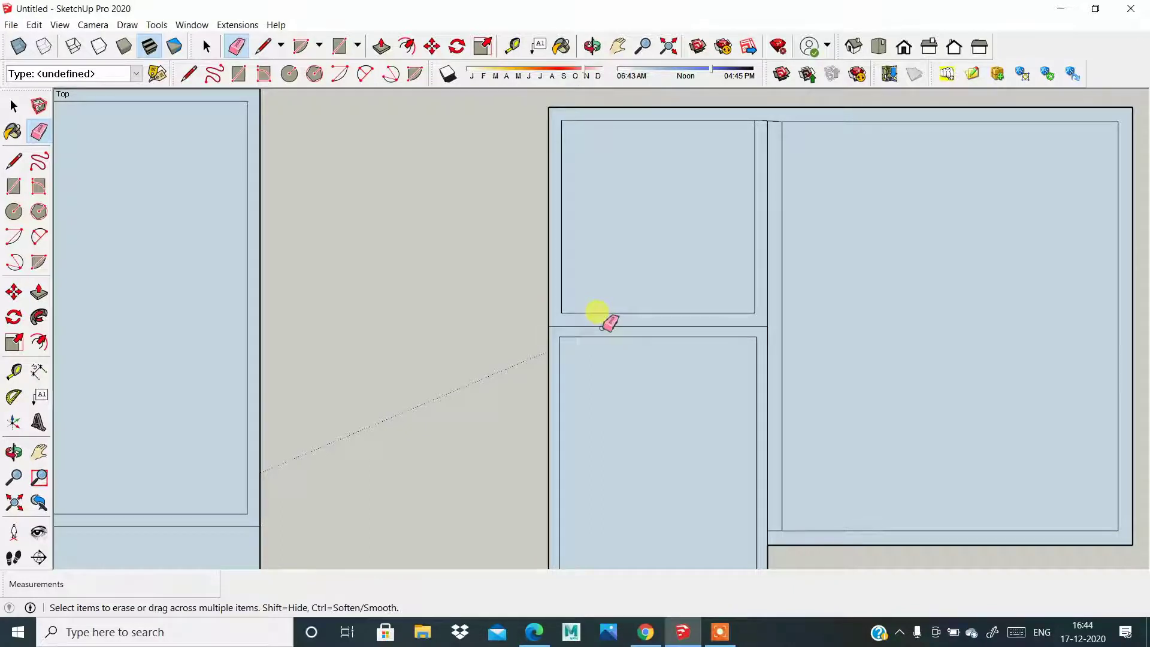
scroll(594, 314, down, 1)
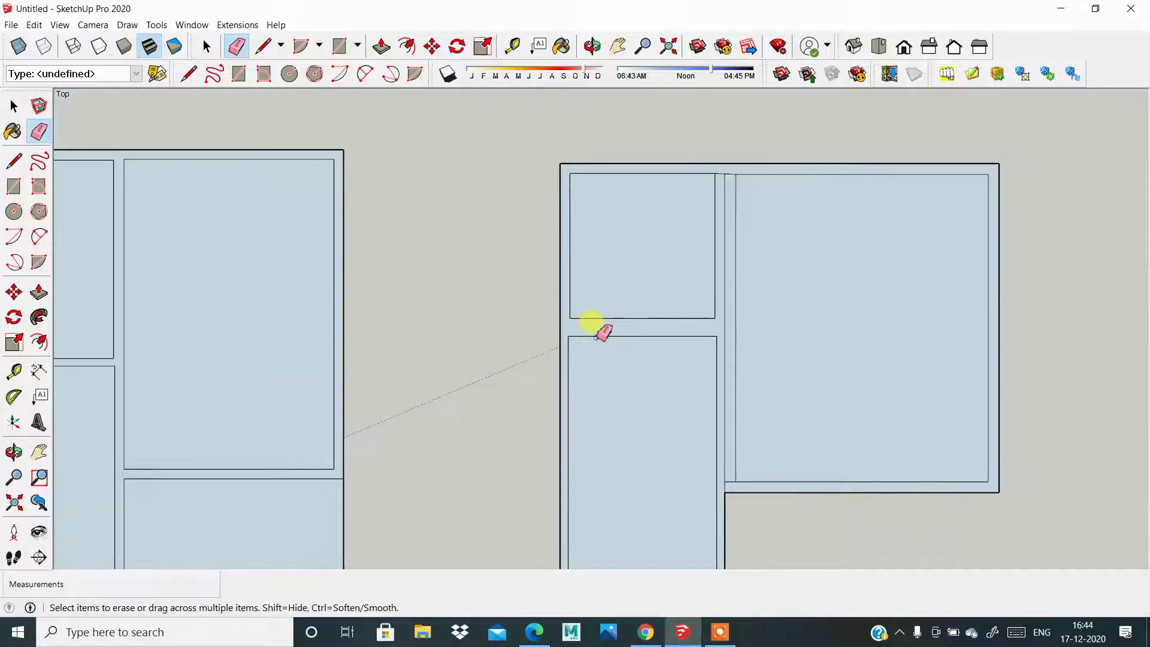
click(734, 316)
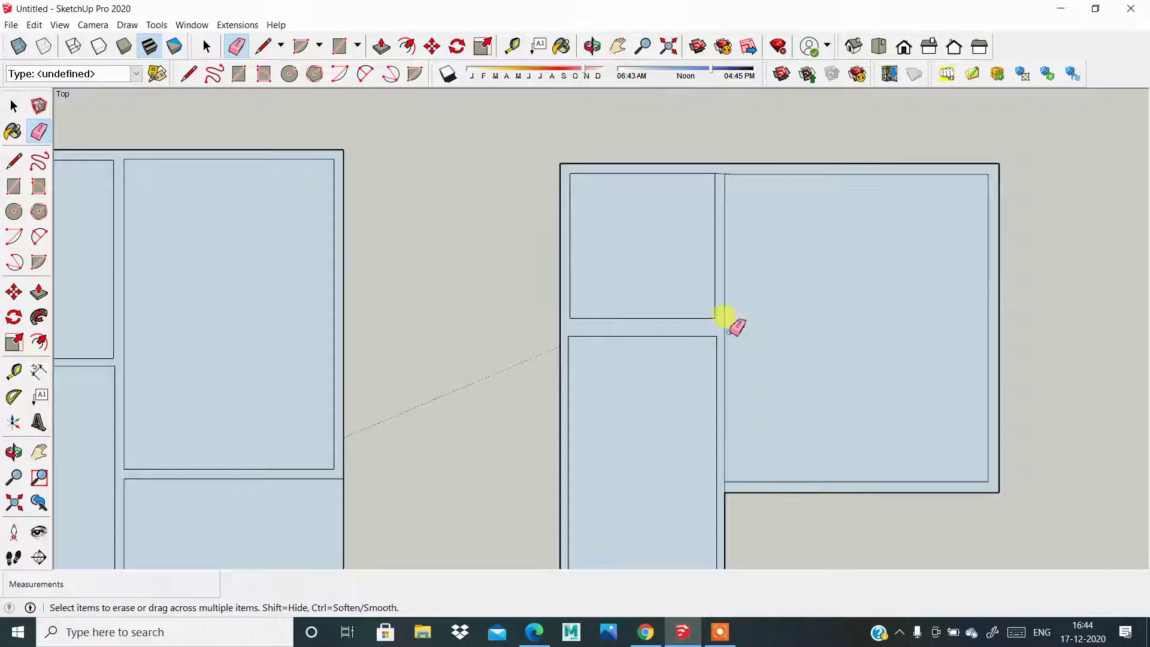
scroll(724, 316, down, 1)
scroll(726, 418, up, 2)
scroll(725, 419, up, 1)
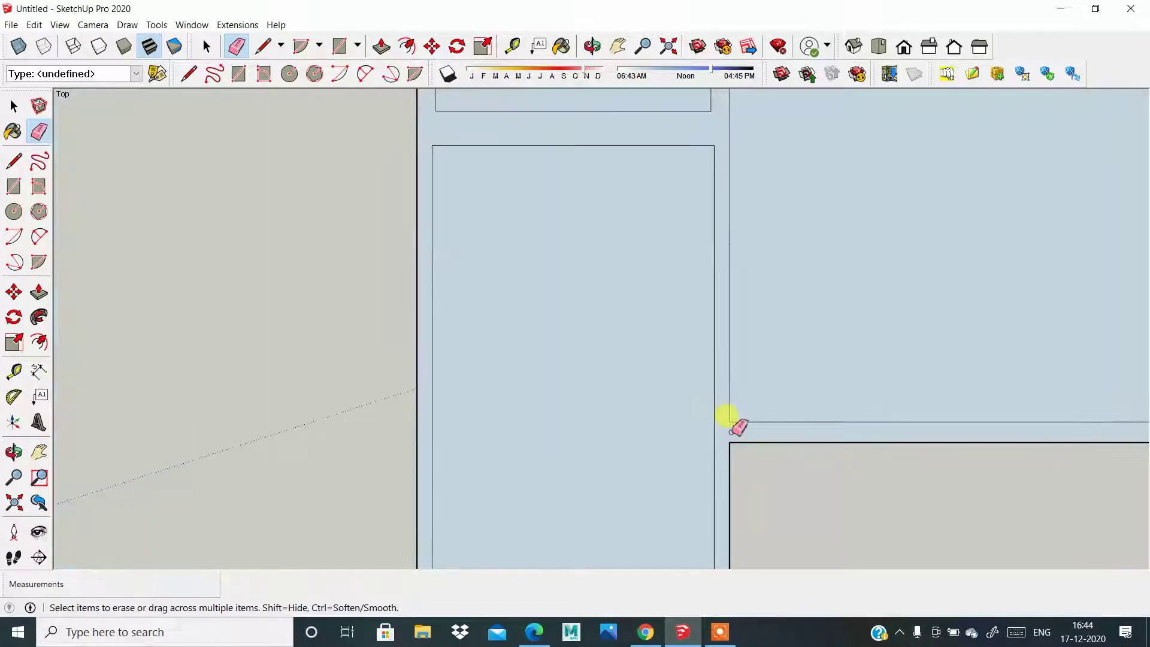
scroll(716, 425, down, 1)
scroll(717, 410, down, 2)
scroll(731, 110, up, 1)
scroll(719, 113, up, 1)
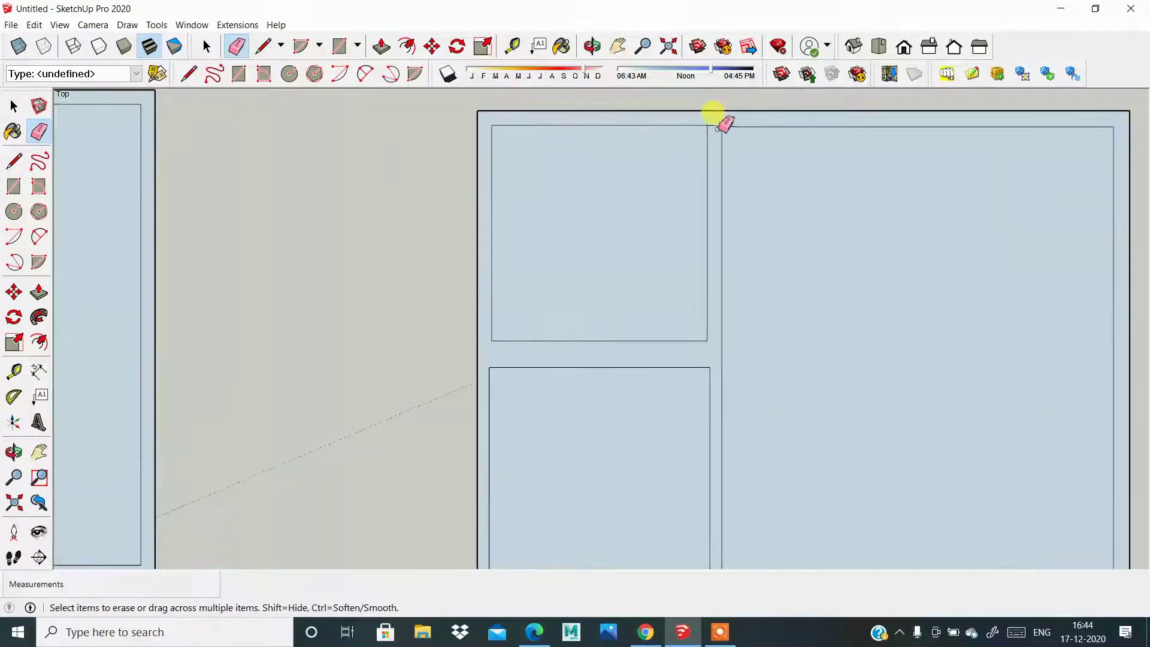
scroll(695, 173, down, 1)
scroll(687, 281, down, 1)
scroll(652, 316, up, 2)
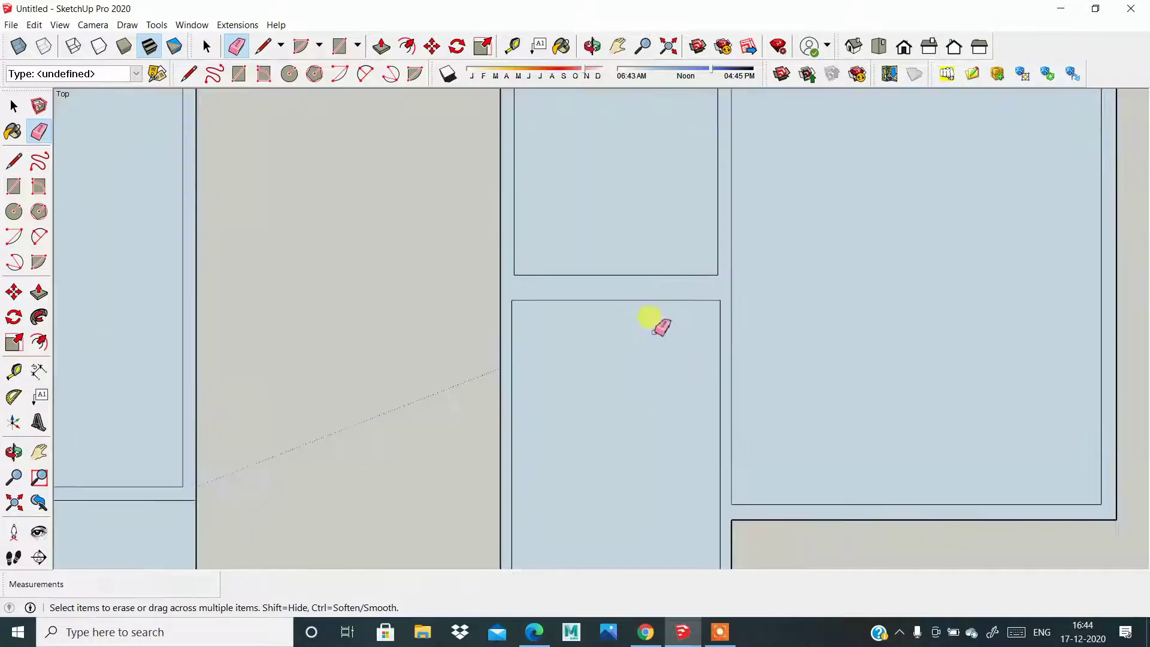
scroll(651, 318, down, 2)
scroll(608, 437, up, 2)
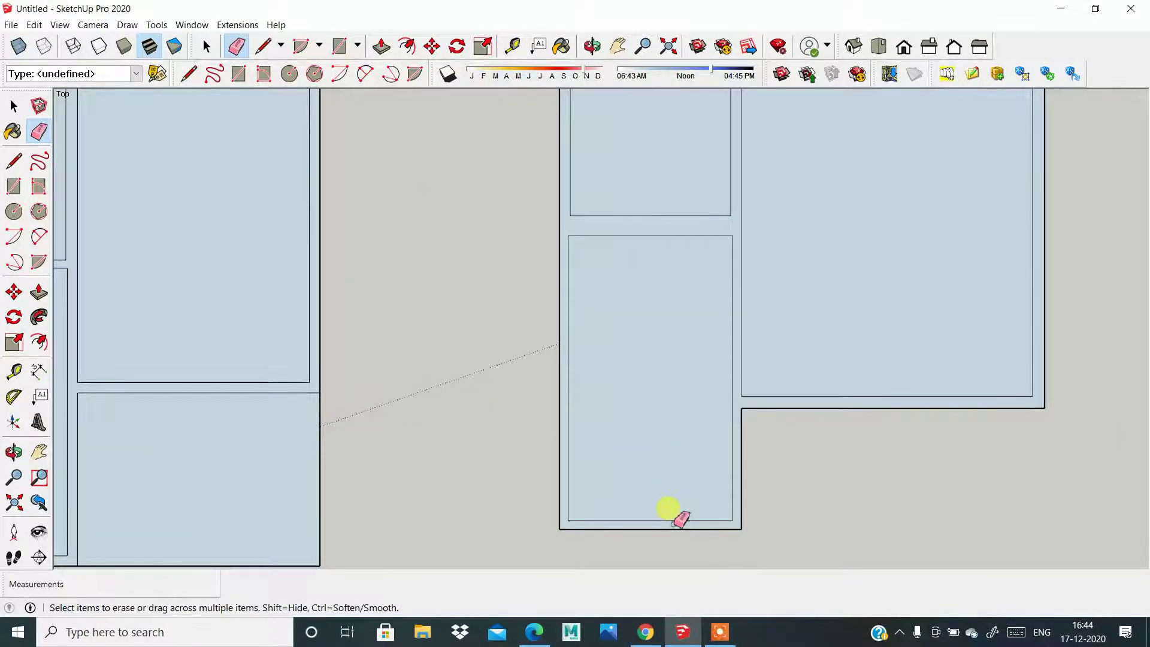
scroll(617, 411, down, 2)
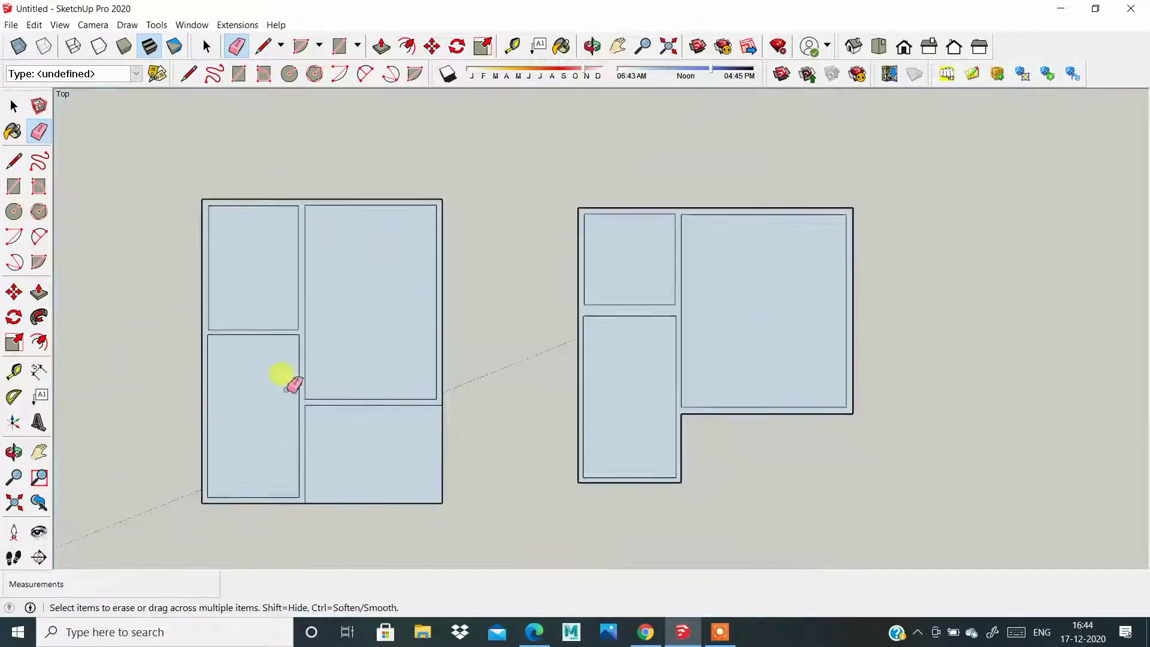
scroll(263, 353, up, 1)
scroll(257, 329, up, 1)
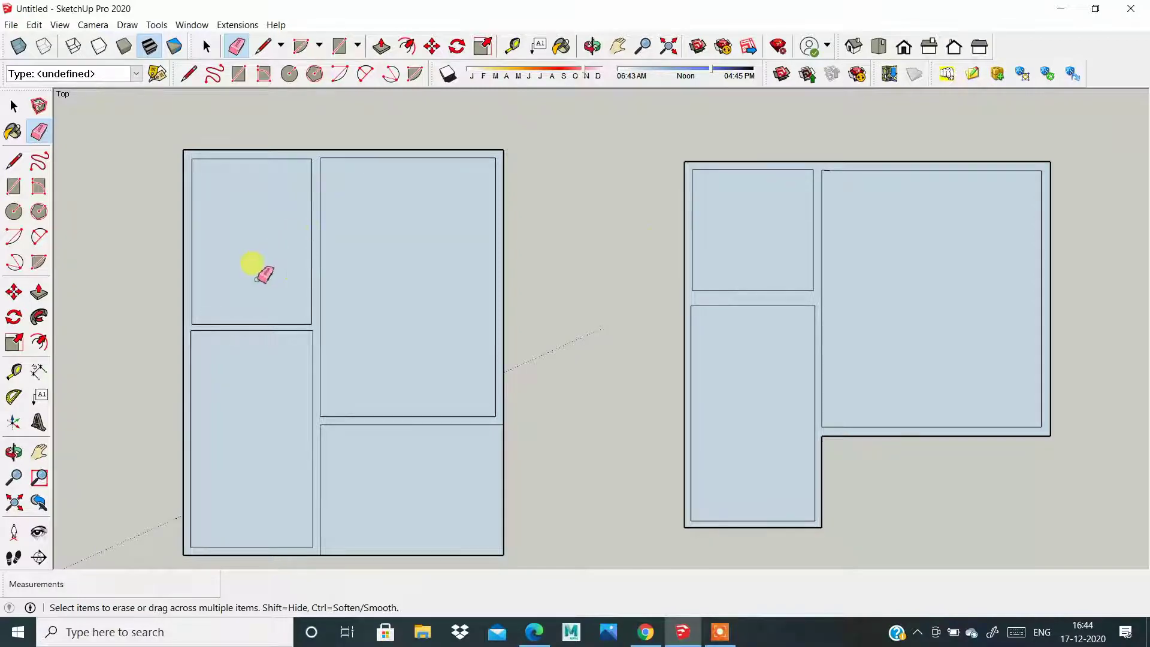
Step: Orbit from Top view into a 3D perspective and zoom to frame both floor plans
scroll(634, 239, down, 1)
scroll(689, 276, down, 1)
scroll(742, 359, down, 2)
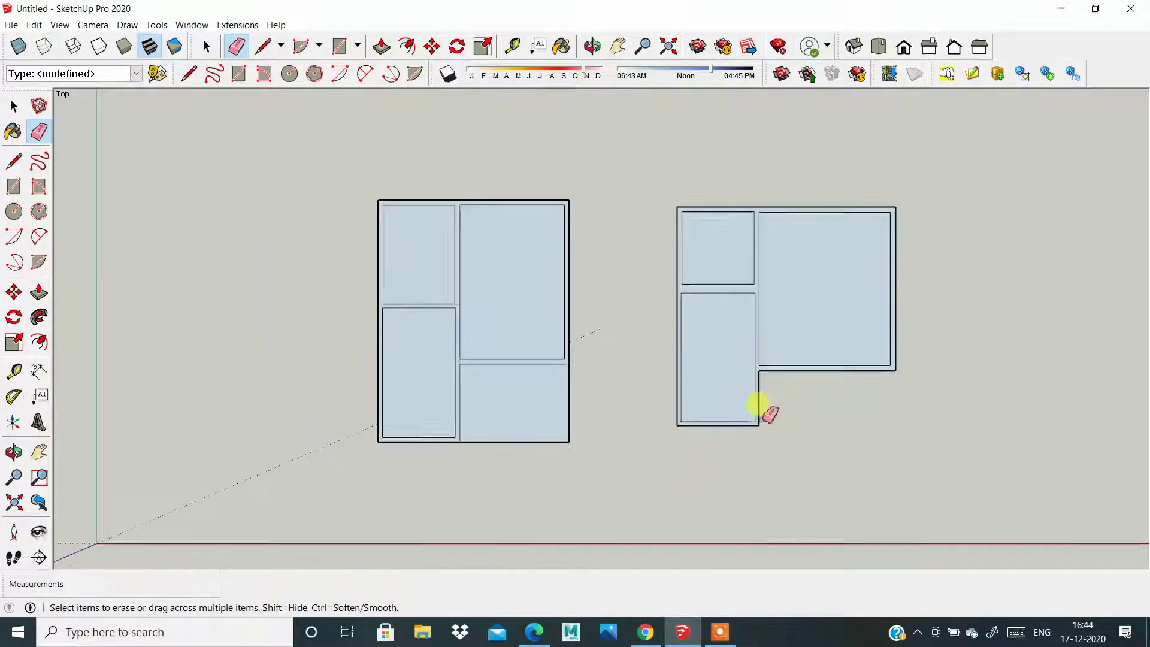
mouse_move(729, 444)
middle_down()
mouse_move(514, 270)
mouse_move(521, 205)
middle_up()
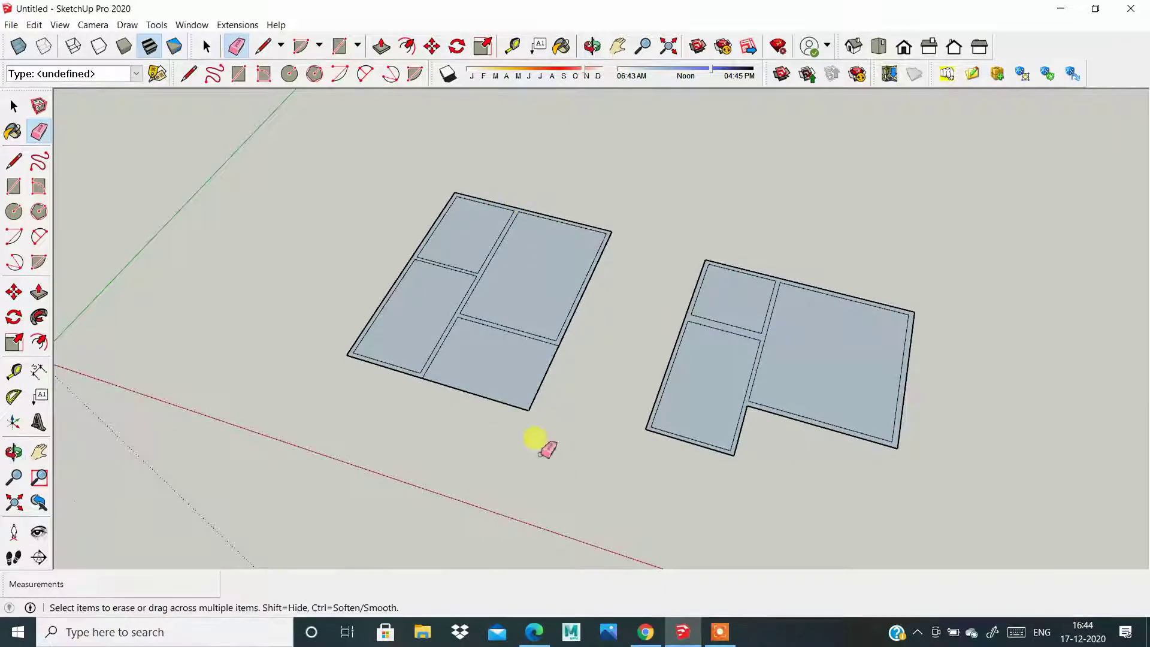
scroll(473, 427, up, 3)
scroll(545, 303, down, 1)
scroll(226, 385, up, 2)
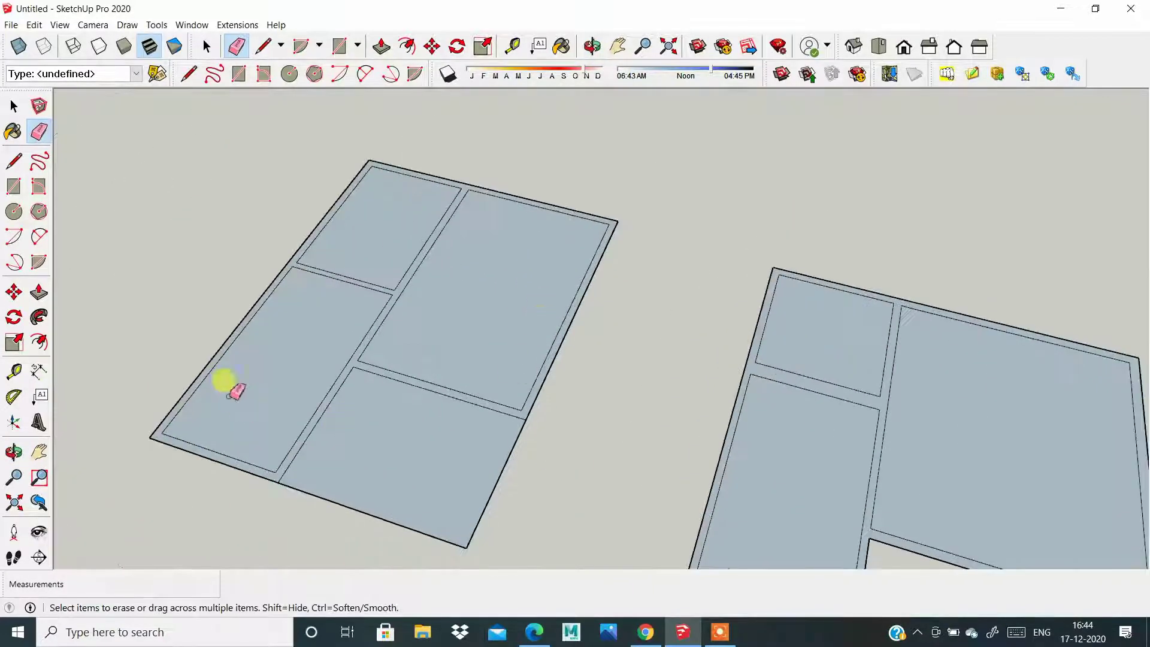
scroll(159, 488, down, 1)
scroll(159, 488, up, 1)
scroll(372, 380, down, 1)
scroll(312, 521, up, 1)
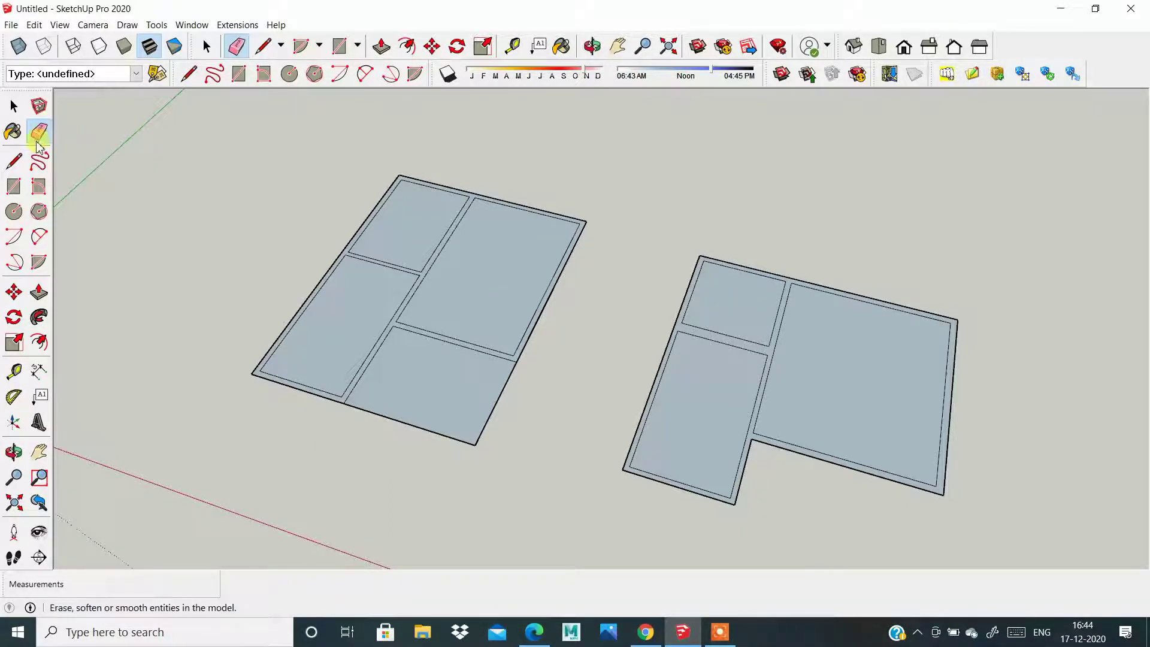
Step: Push/Pull the left plan's wall strip up into 2' walls
click(44, 296)
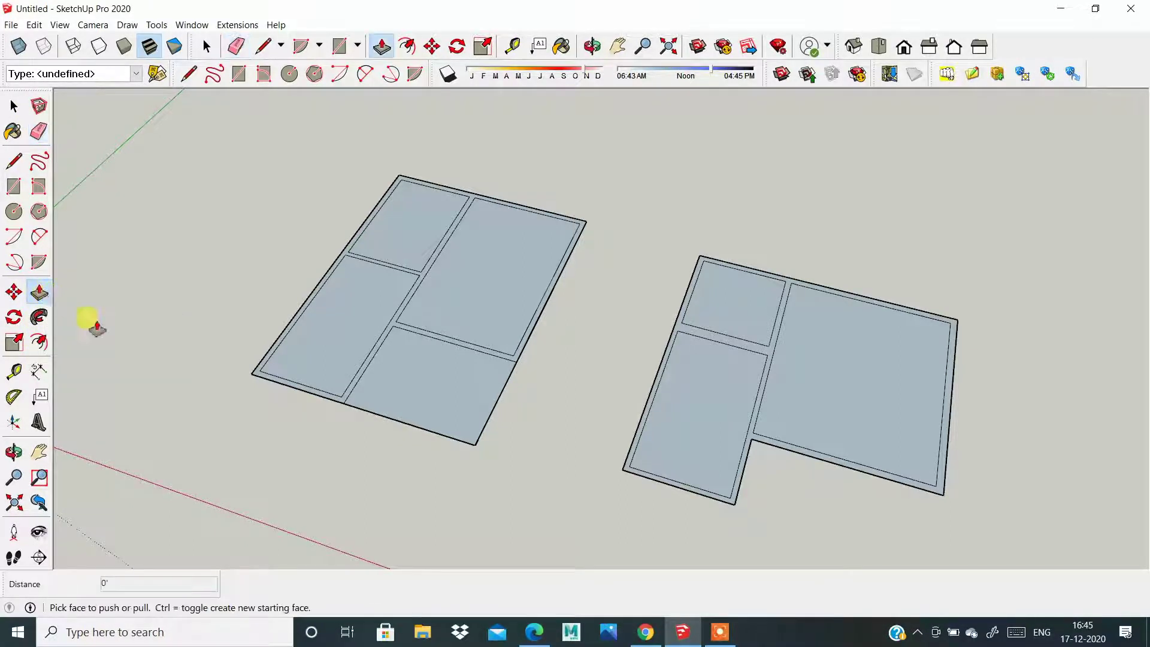
scroll(333, 392, up, 1)
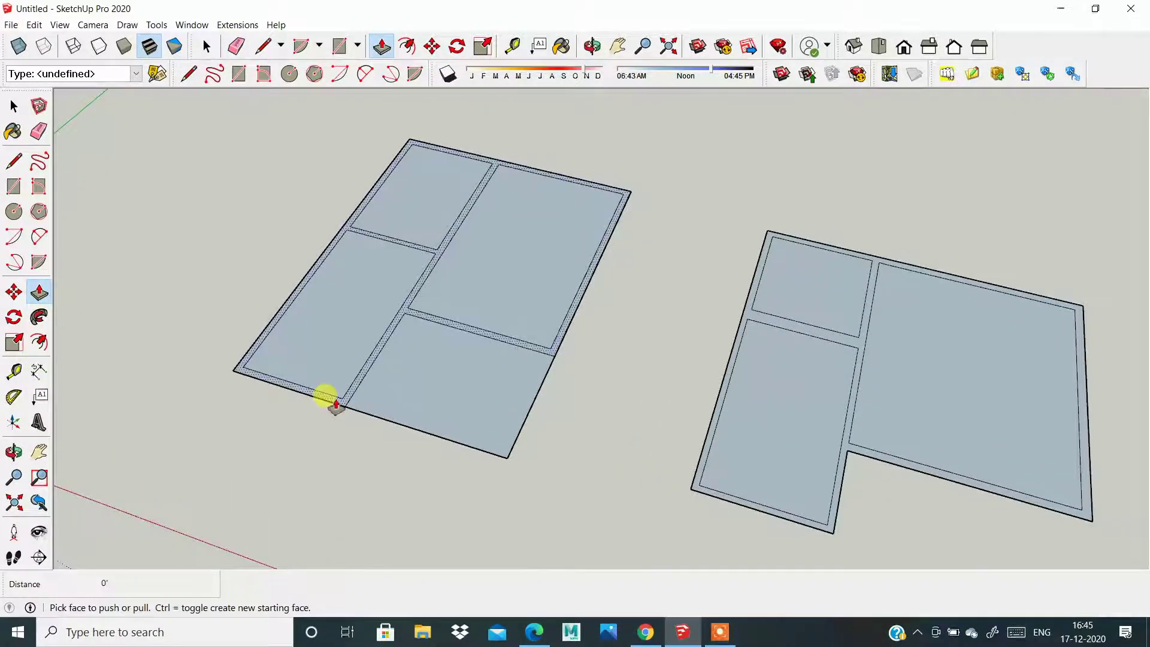
click(336, 405)
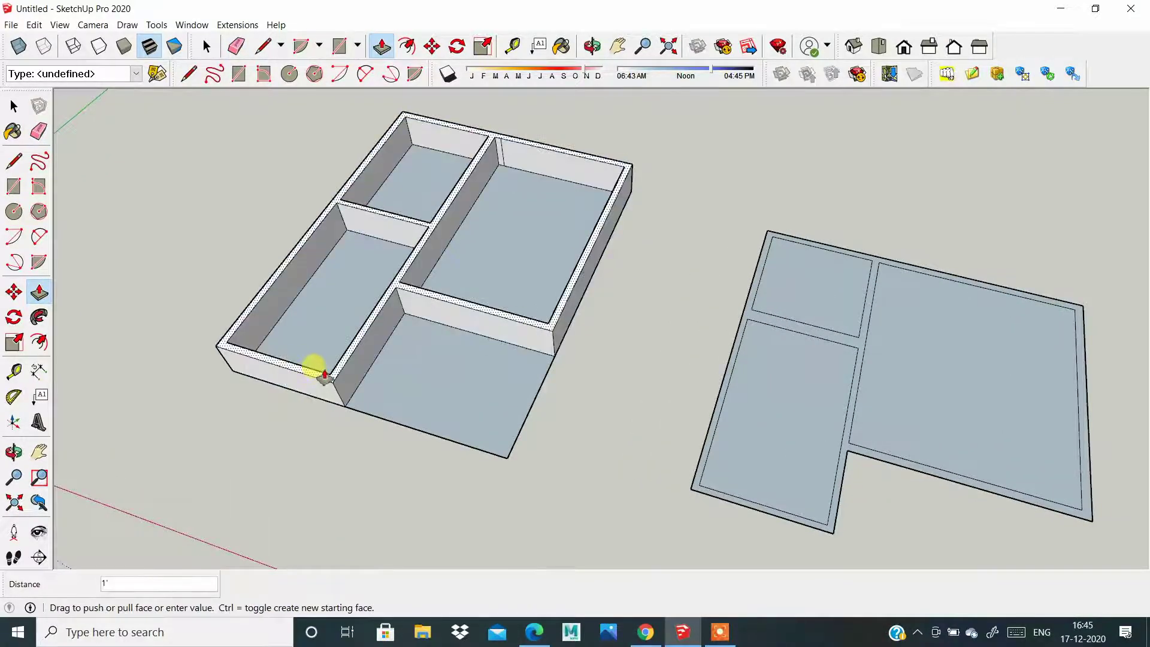
click(314, 343)
mouse_move(280, 448)
middle_down()
mouse_move(307, 411)
mouse_move(508, 323)
mouse_move(693, 318)
mouse_move(636, 402)
mouse_move(303, 354)
mouse_move(257, 373)
mouse_move(402, 400)
middle_up()
Step: Raise the right plan's wall strip about 1' high
key(p)
scroll(402, 400, down, 2)
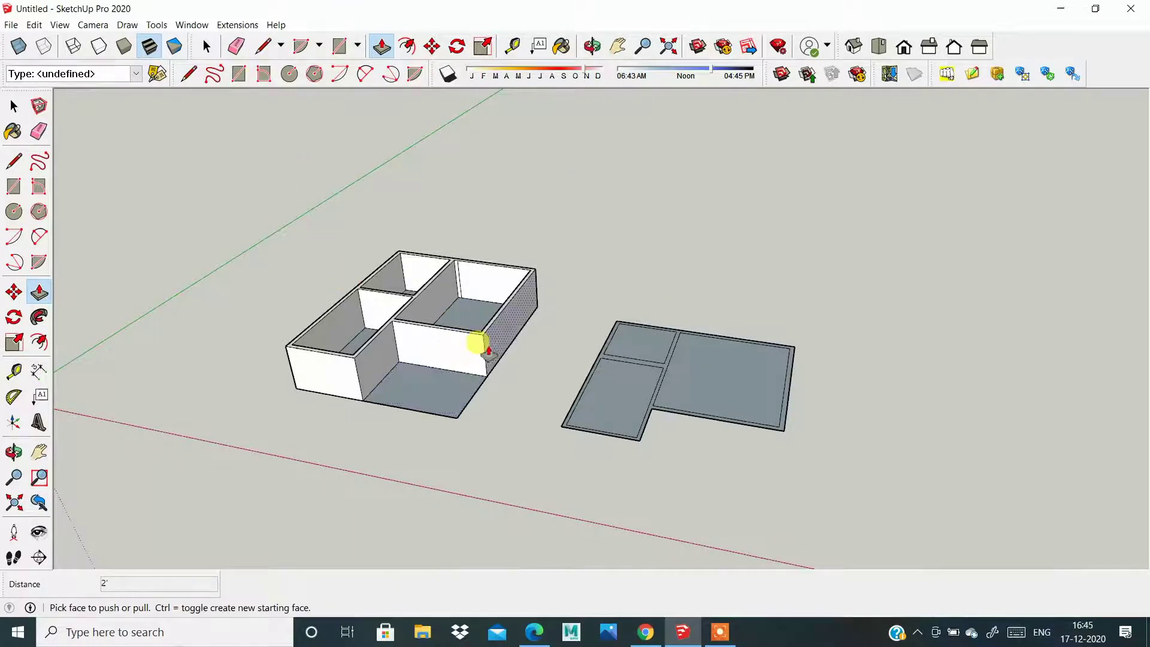
mouse_move(394, 319)
middle_down()
mouse_move(379, 308)
mouse_move(385, 316)
mouse_move(300, 334)
mouse_move(303, 367)
middle_up()
scroll(719, 467, up, 2)
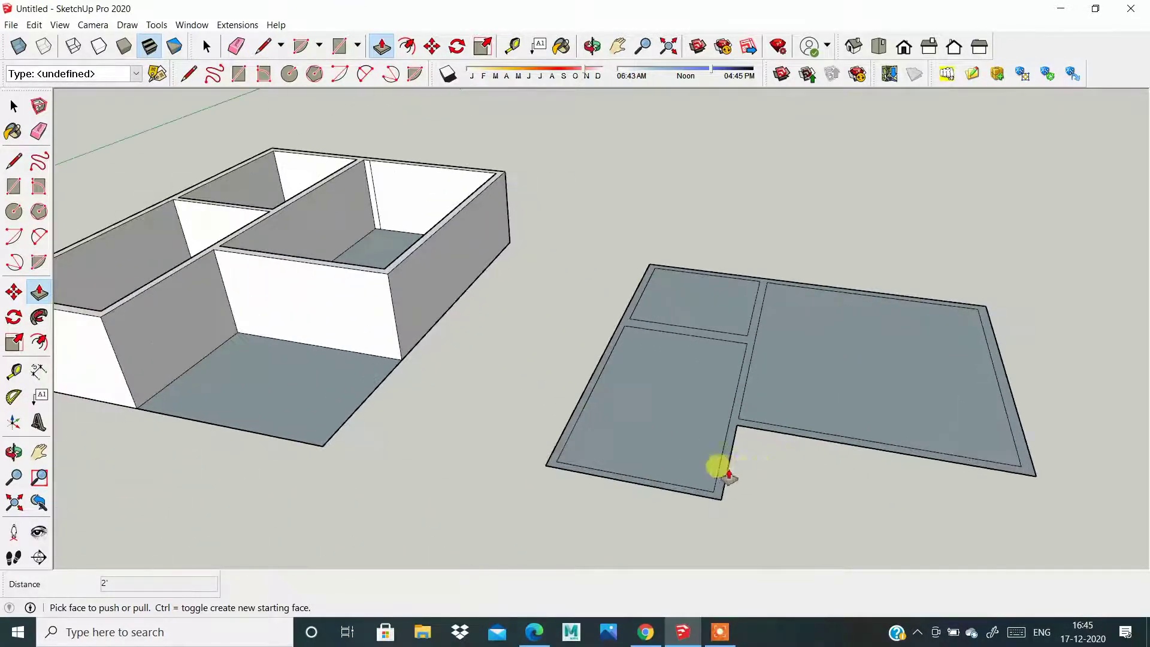
scroll(729, 476, up, 1)
click(729, 477)
click(710, 415)
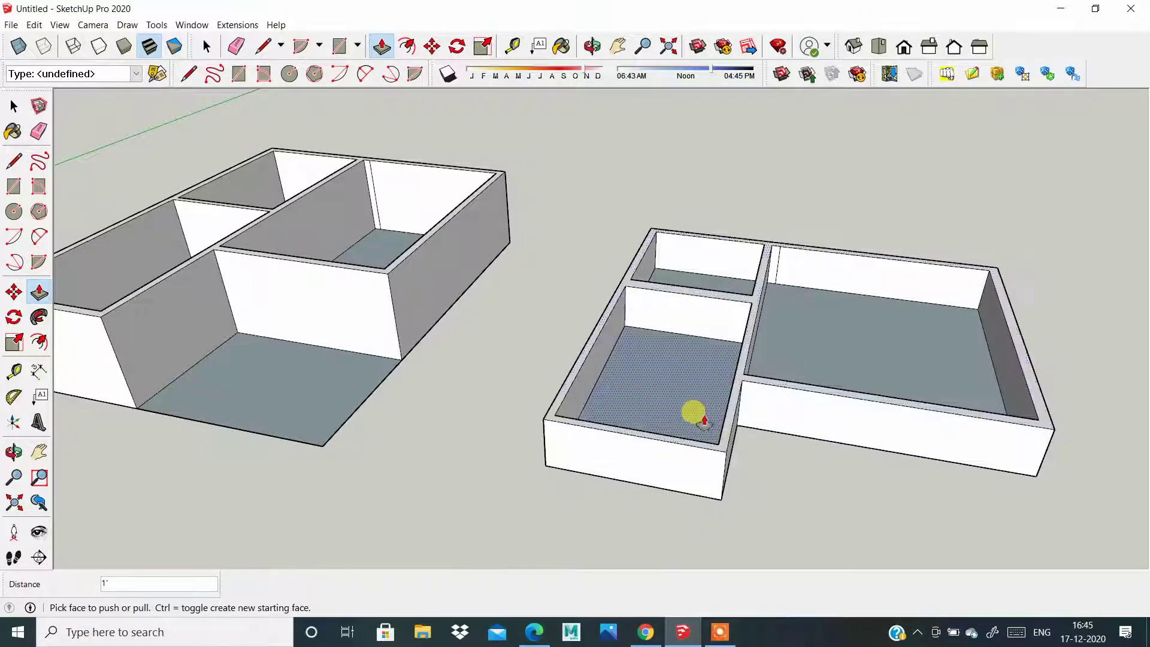
Step: Pull the right plan's walls higher, then orbit to review both walled models
scroll(724, 336, down, 2)
mouse_move(834, 457)
middle_down()
mouse_move(501, 431)
mouse_move(1057, 390)
mouse_move(1050, 450)
middle_up()
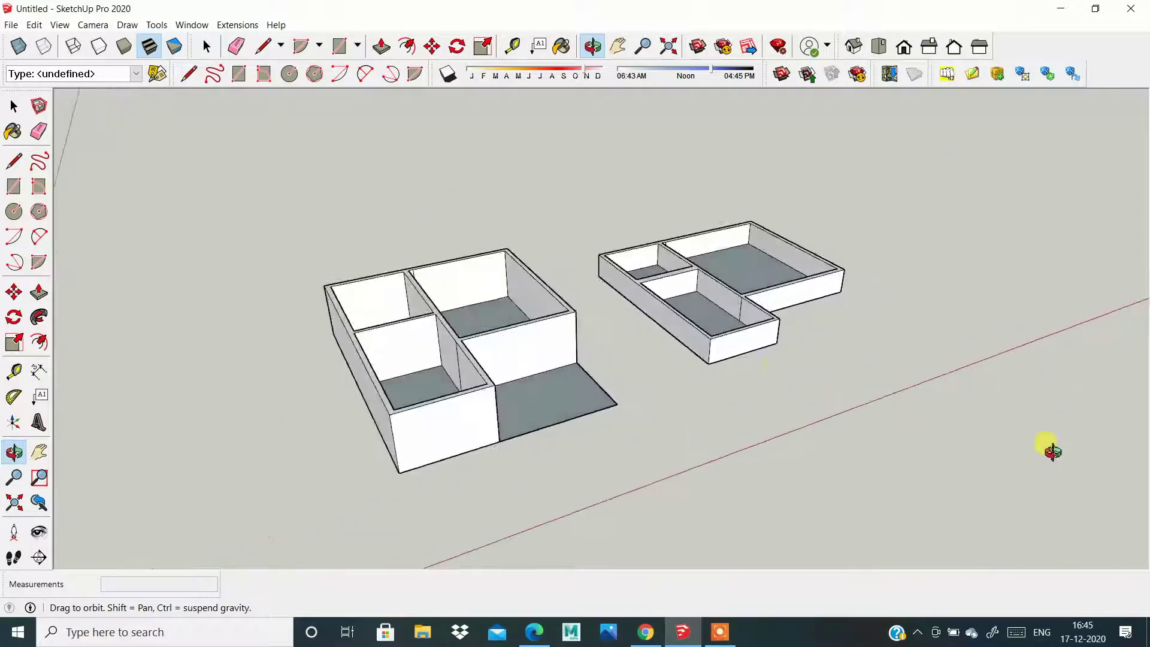
scroll(732, 350, up, 1)
scroll(721, 343, up, 1)
click(699, 327)
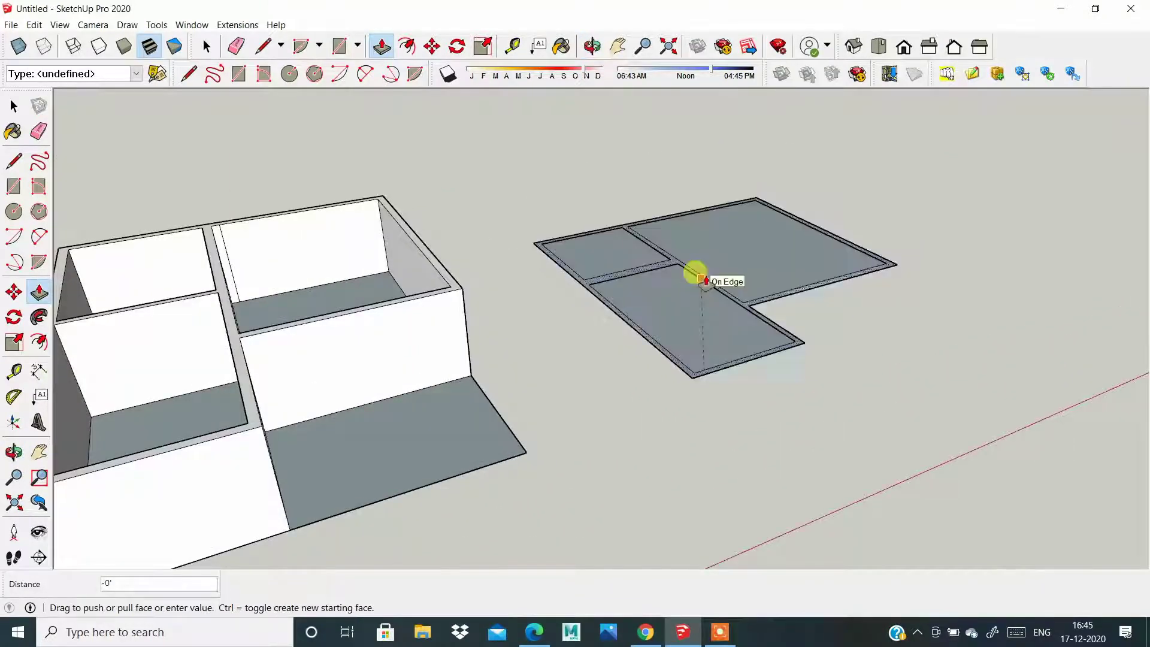
click(711, 282)
scroll(835, 264, down, 2)
scroll(770, 364, down, 1)
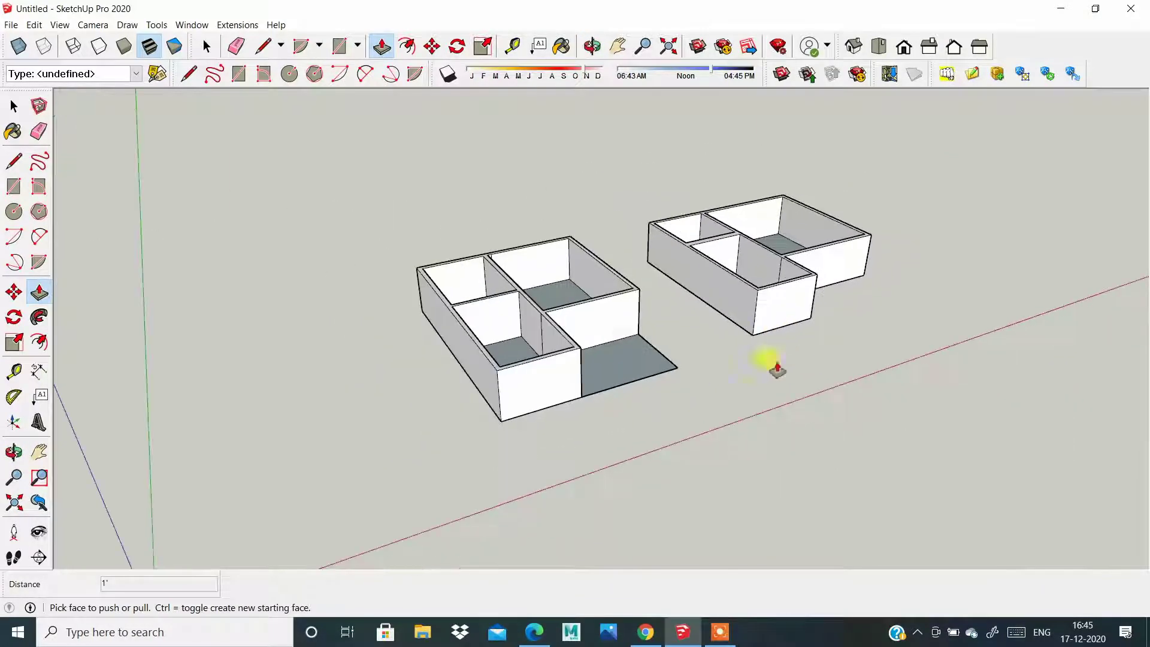
middle_drag(771, 365, 511, 273)
scroll(655, 296, up, 2)
middle_drag(654, 296, 475, 398)
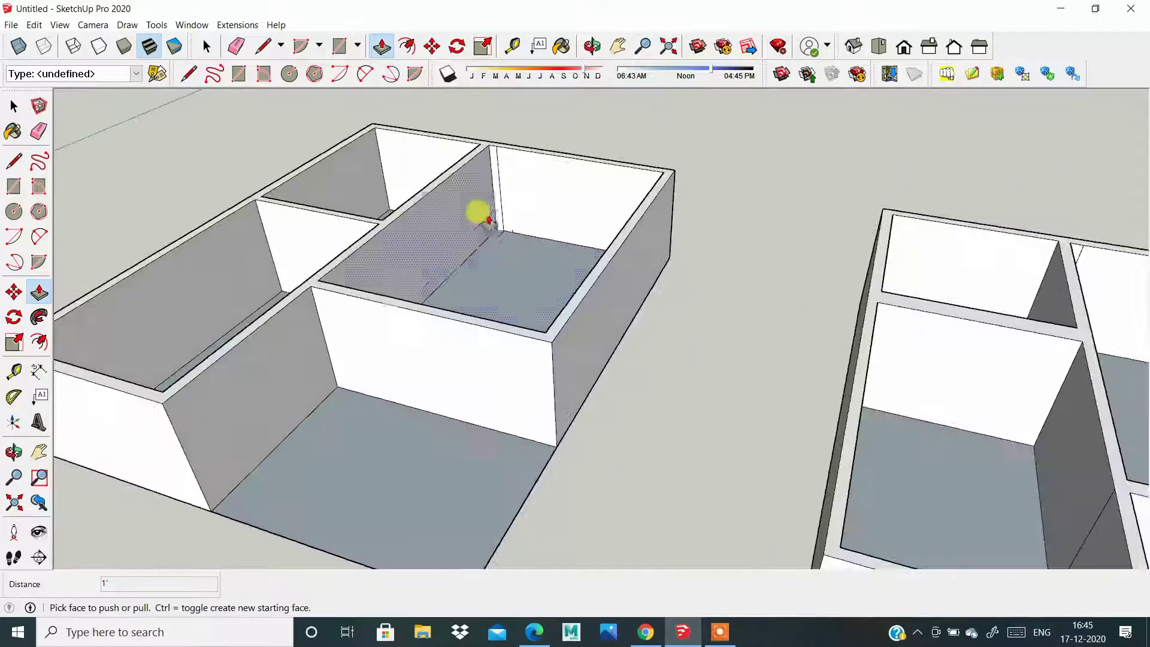
scroll(701, 235, up, 2)
scroll(701, 233, down, 2)
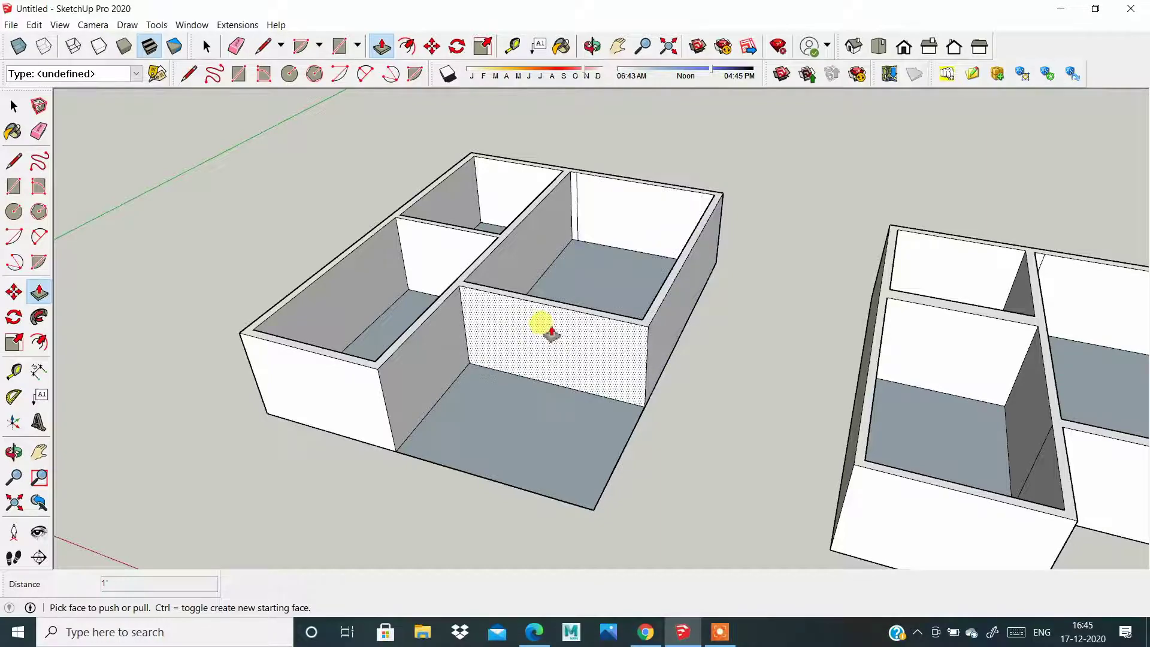
scroll(549, 333, down, 1)
scroll(553, 333, up, 1)
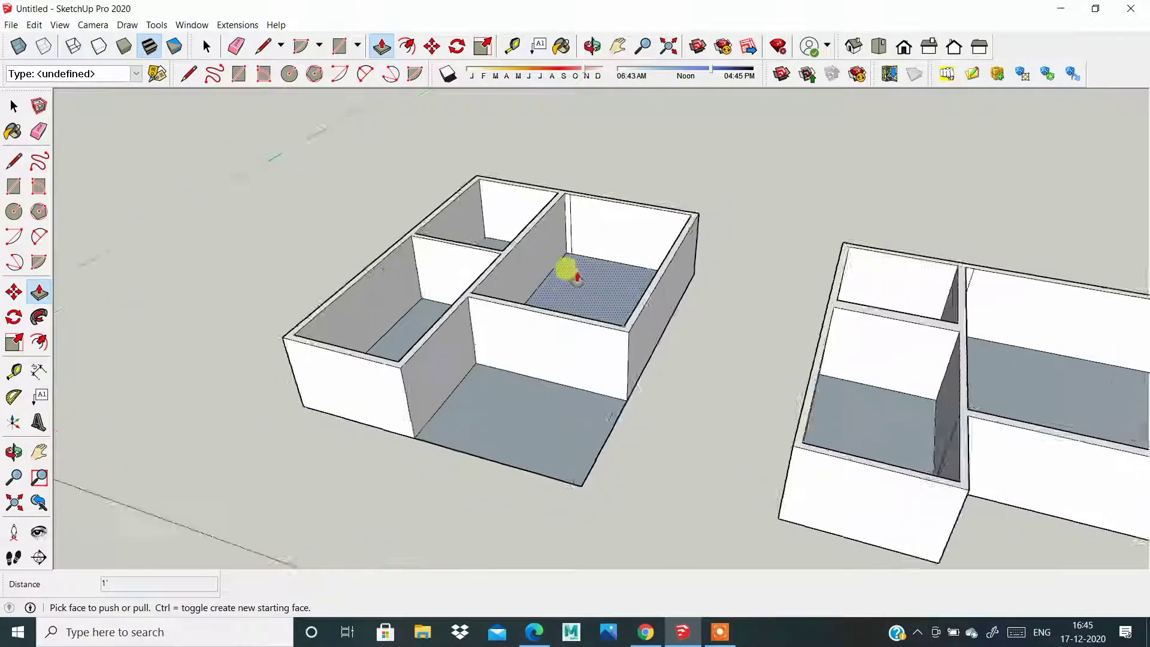
scroll(567, 267, up, 1)
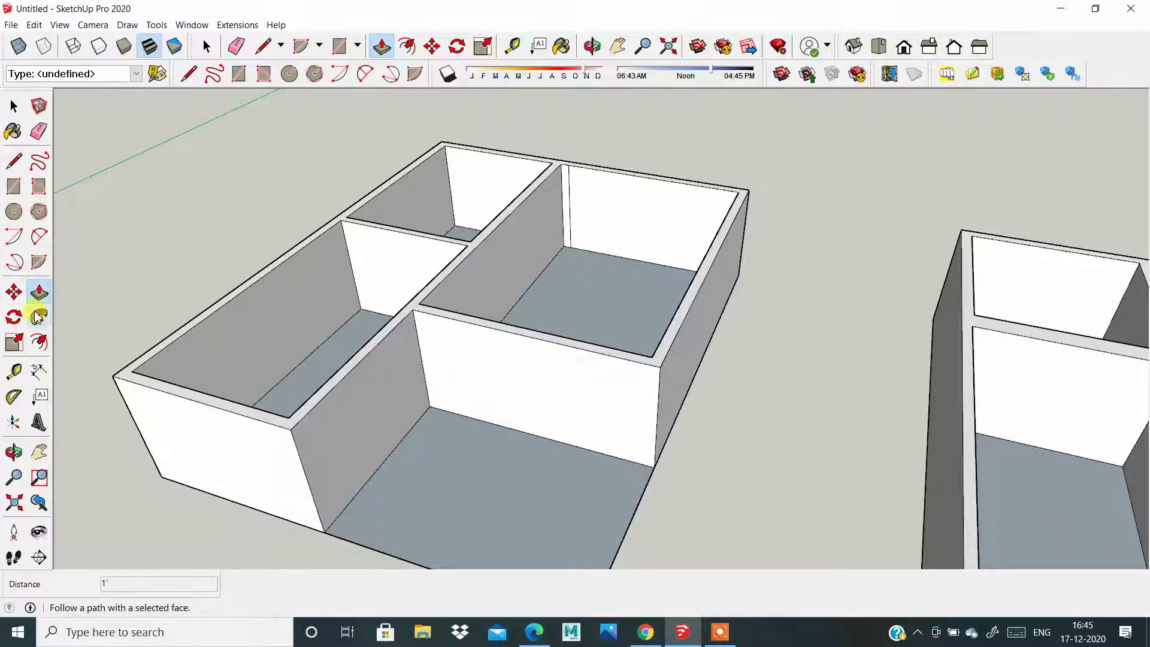
click(38, 130)
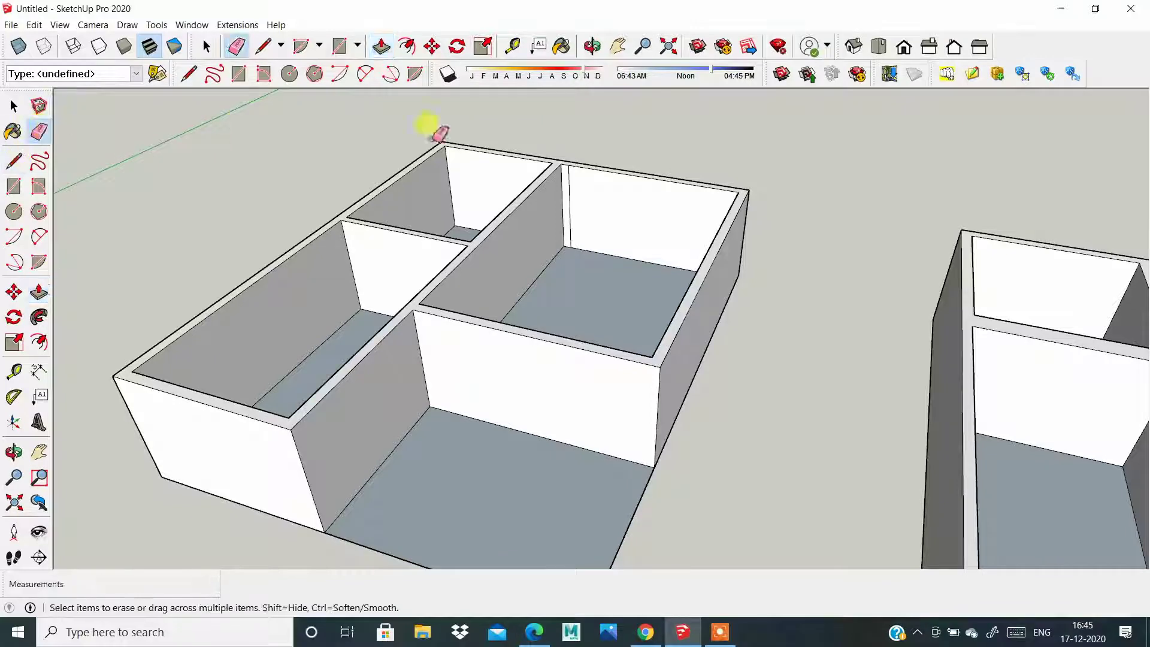
scroll(462, 276, down, 3)
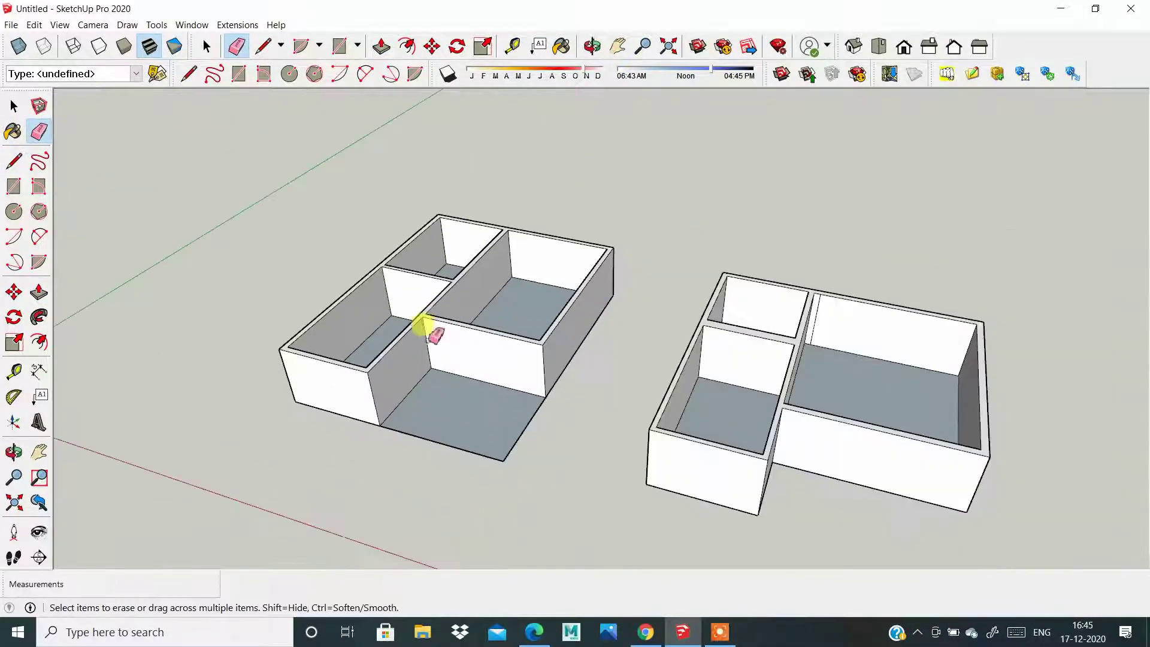
scroll(898, 290, up, 1)
scroll(795, 302, up, 3)
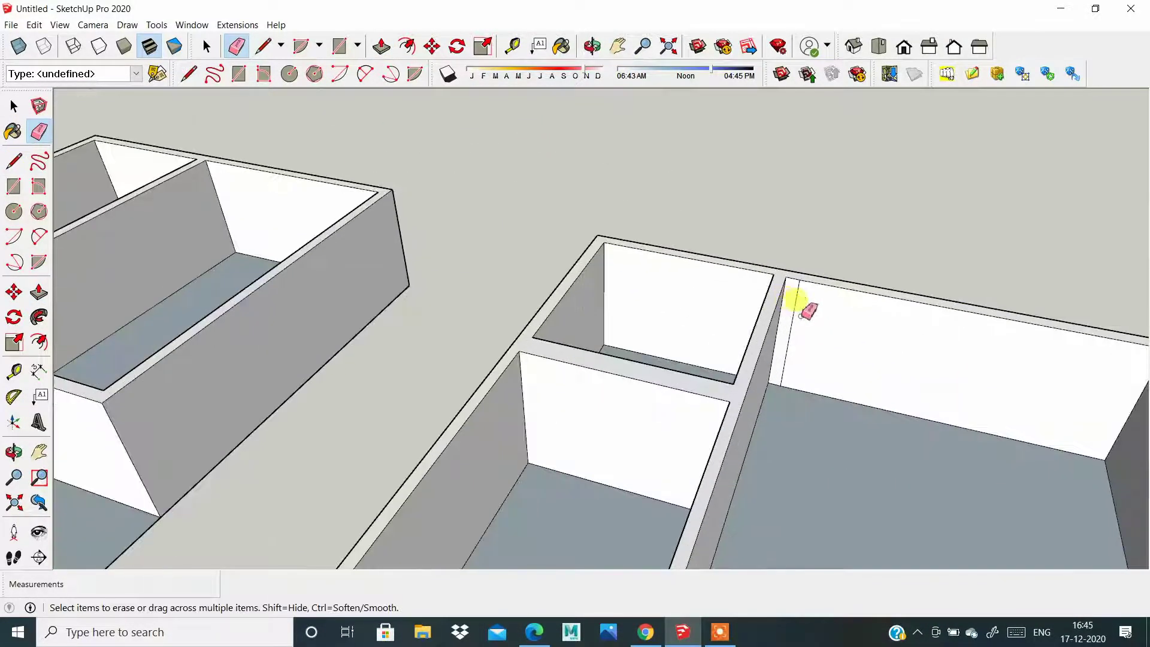
click(792, 298)
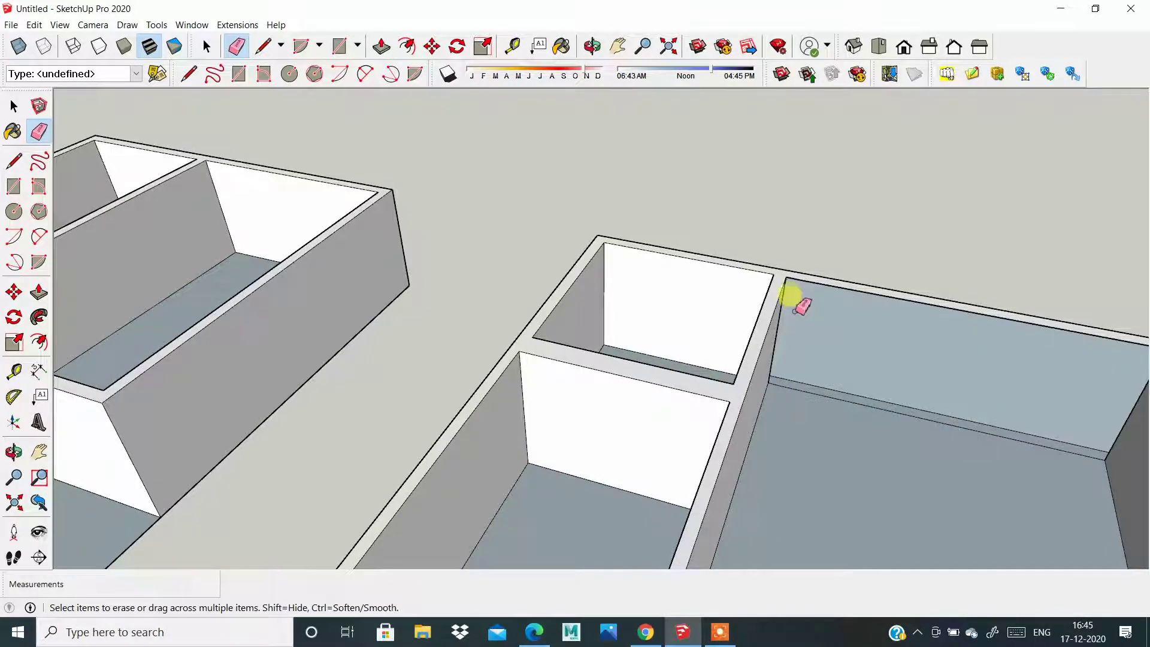
key(ctrl+z)
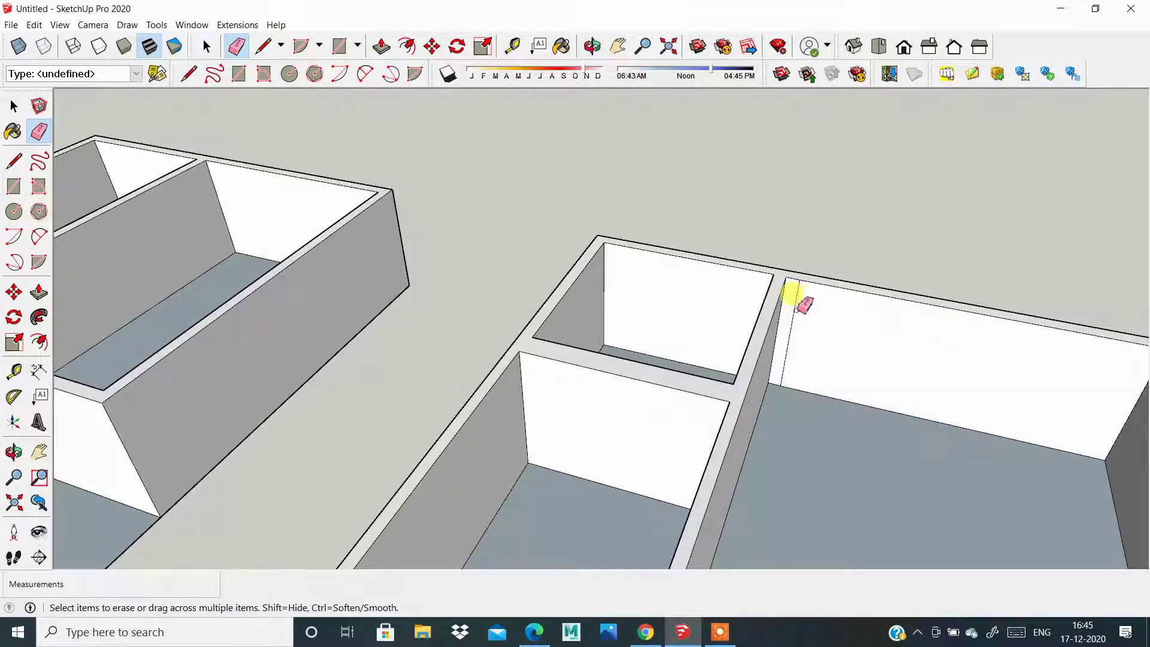
click(792, 298)
scroll(797, 301, down, 2)
middle_drag(796, 300, 731, 335)
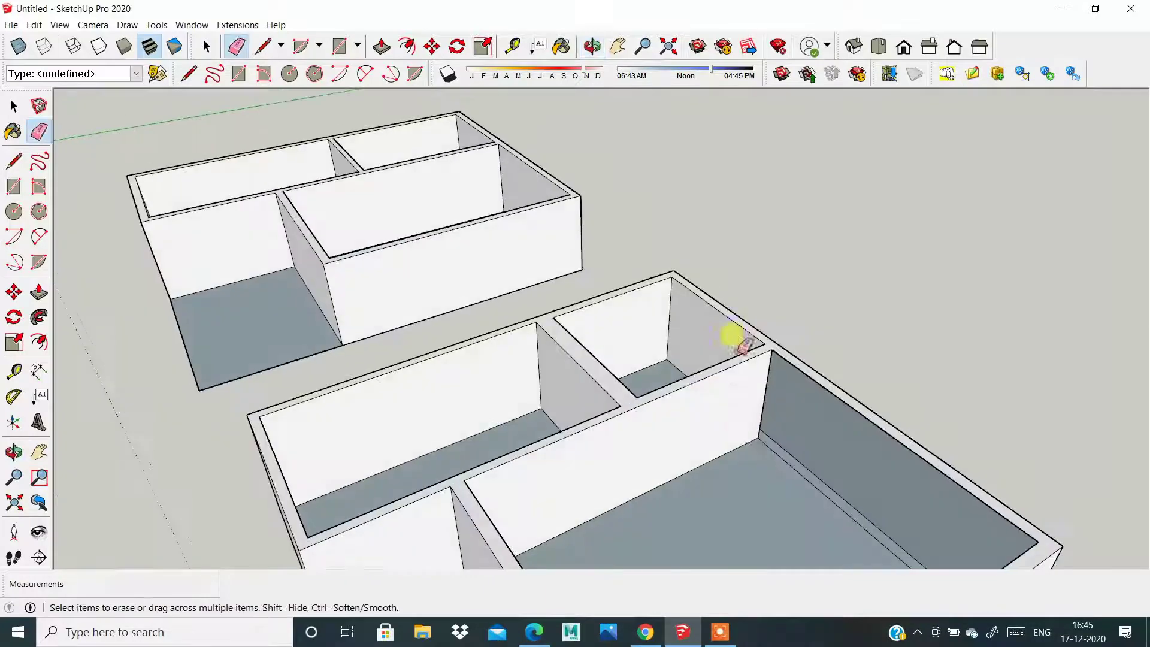
scroll(743, 419, up, 2)
scroll(778, 447, up, 4)
key(ctrl+z)
scroll(767, 428, up, 1)
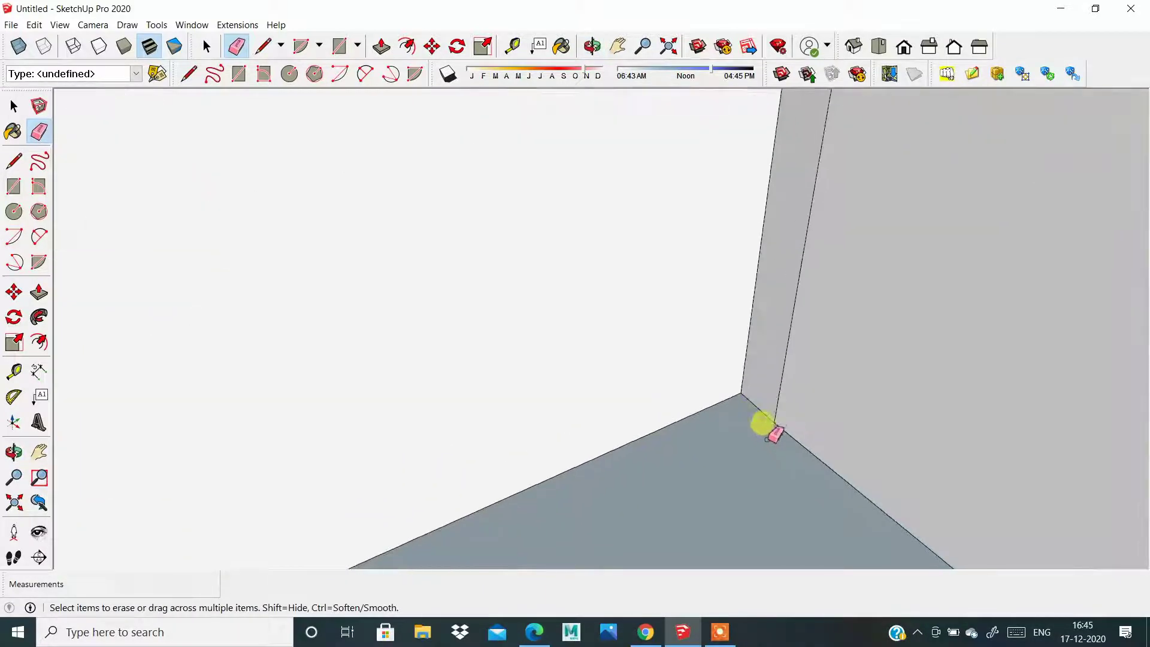
scroll(772, 432, up, 1)
scroll(763, 419, up, 1)
scroll(766, 394, up, 1)
scroll(771, 394, down, 1)
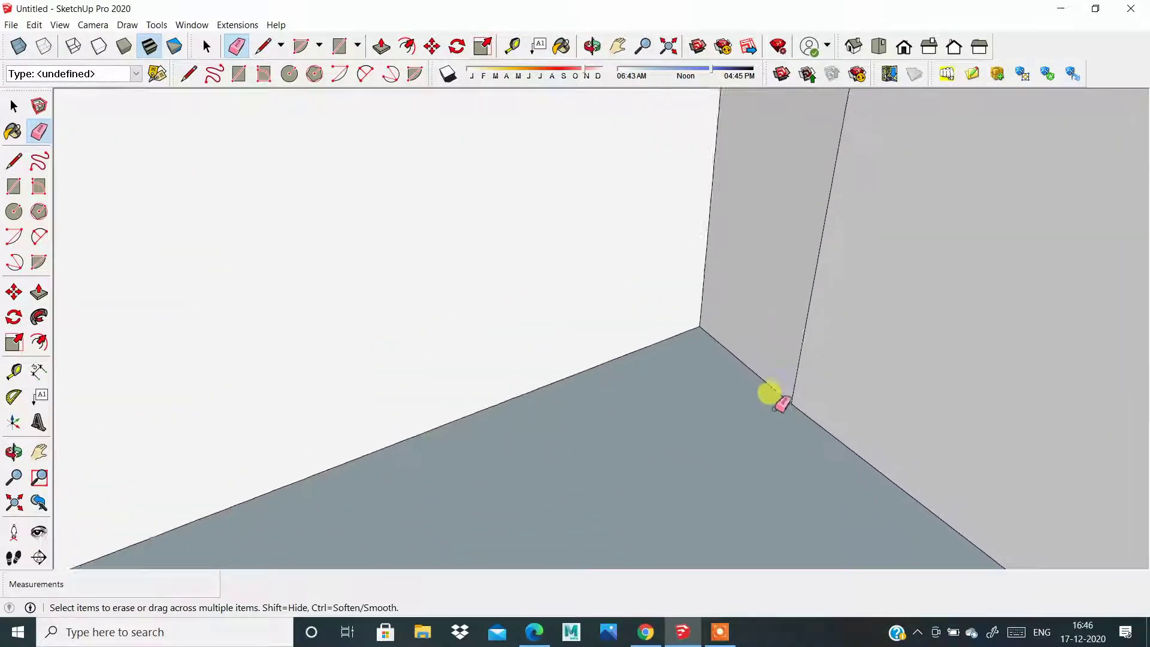
scroll(770, 393, down, 1)
scroll(763, 387, down, 1)
scroll(794, 308, down, 1)
scroll(791, 303, down, 2)
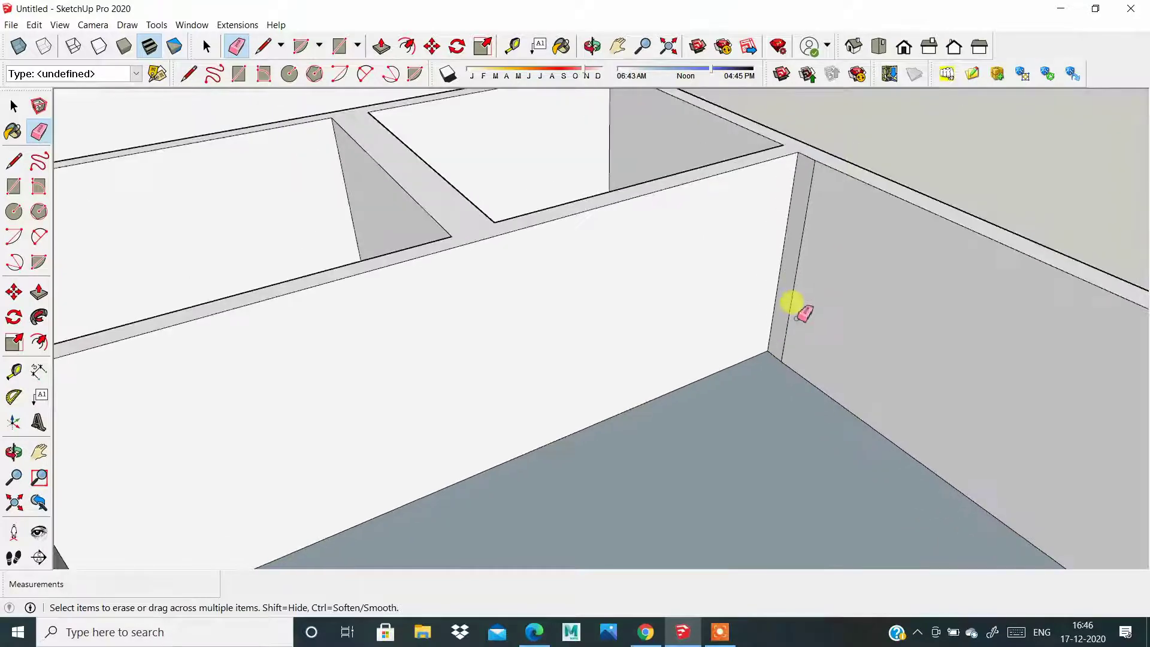
scroll(792, 303, down, 3)
scroll(789, 293, down, 2)
scroll(790, 305, down, 2)
key(o)
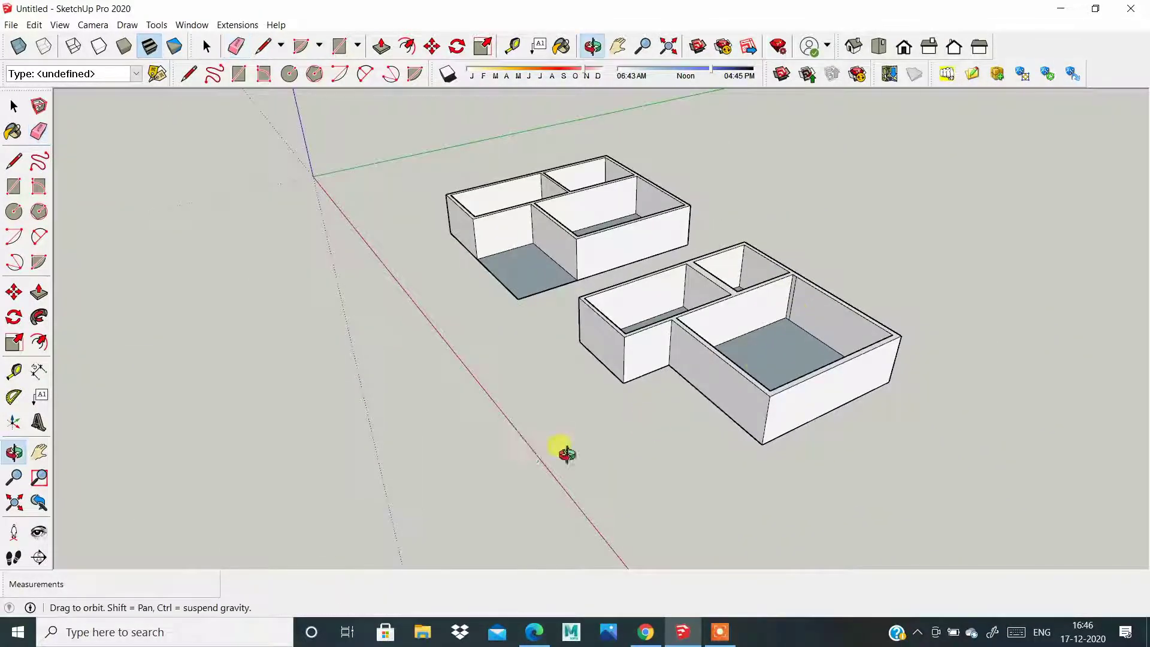
drag(566, 454, 975, 429)
key(e)
scroll(487, 316, up, 2)
scroll(502, 322, up, 2)
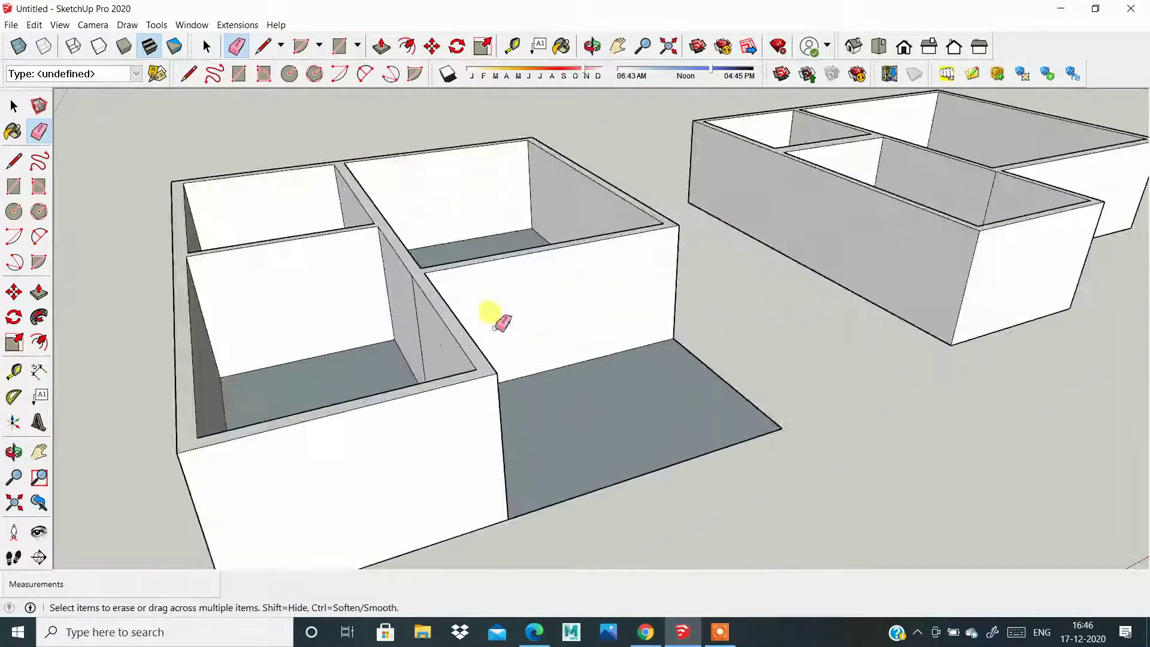
scroll(502, 322, down, 2)
scroll(711, 426, down, 3)
middle_drag(711, 426, 452, 436)
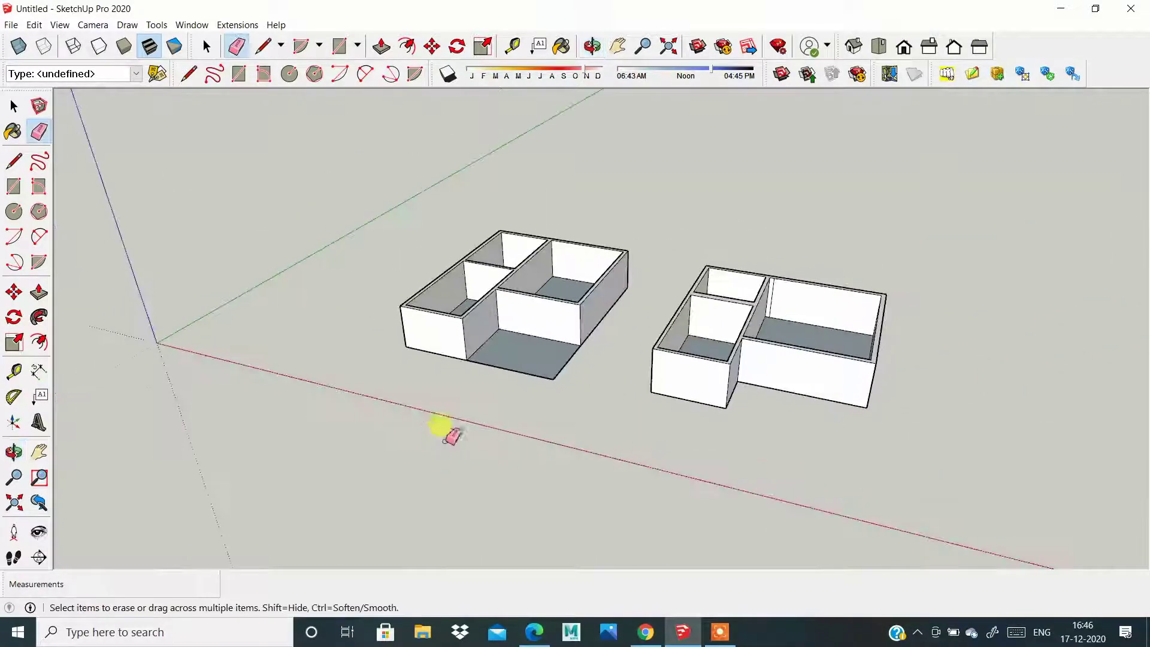
scroll(446, 422, up, 2)
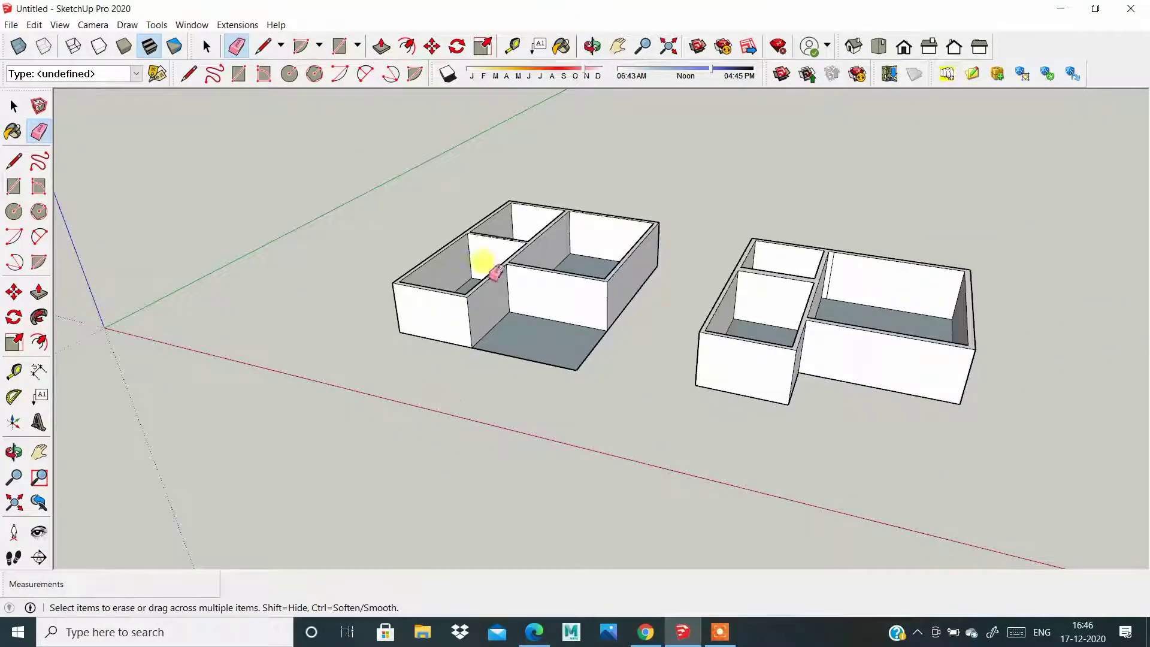
scroll(495, 272, up, 2)
scroll(487, 210, up, 2)
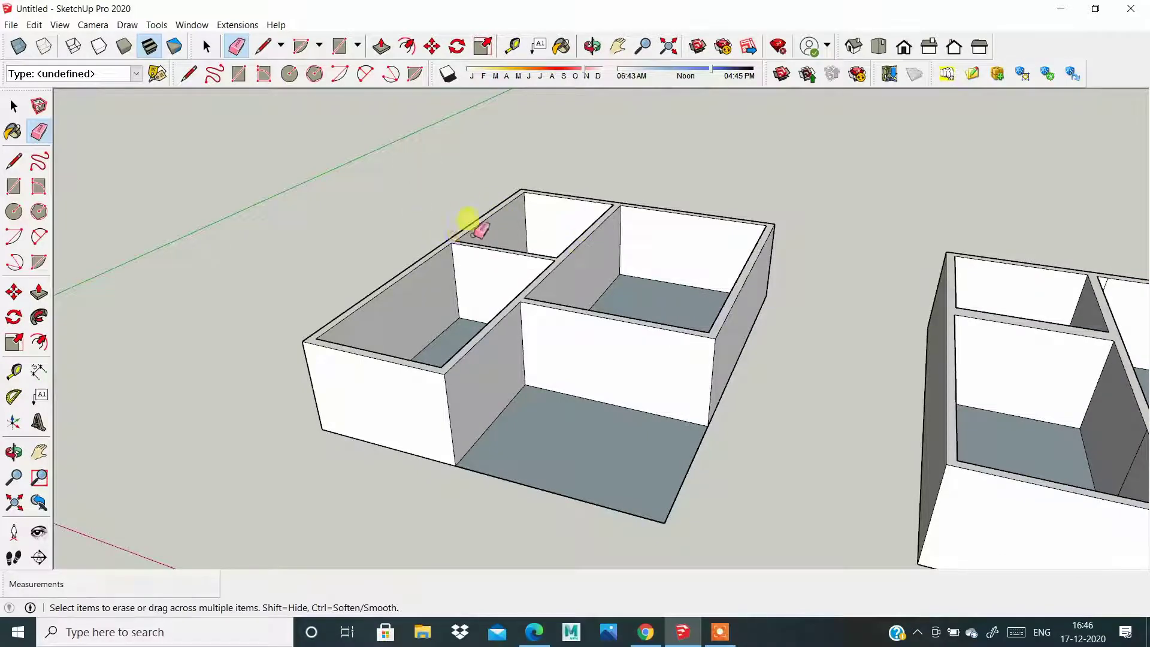
scroll(552, 372, down, 2)
mouse_move(552, 372)
middle_down()
mouse_move(521, 359)
mouse_move(527, 167)
middle_up()
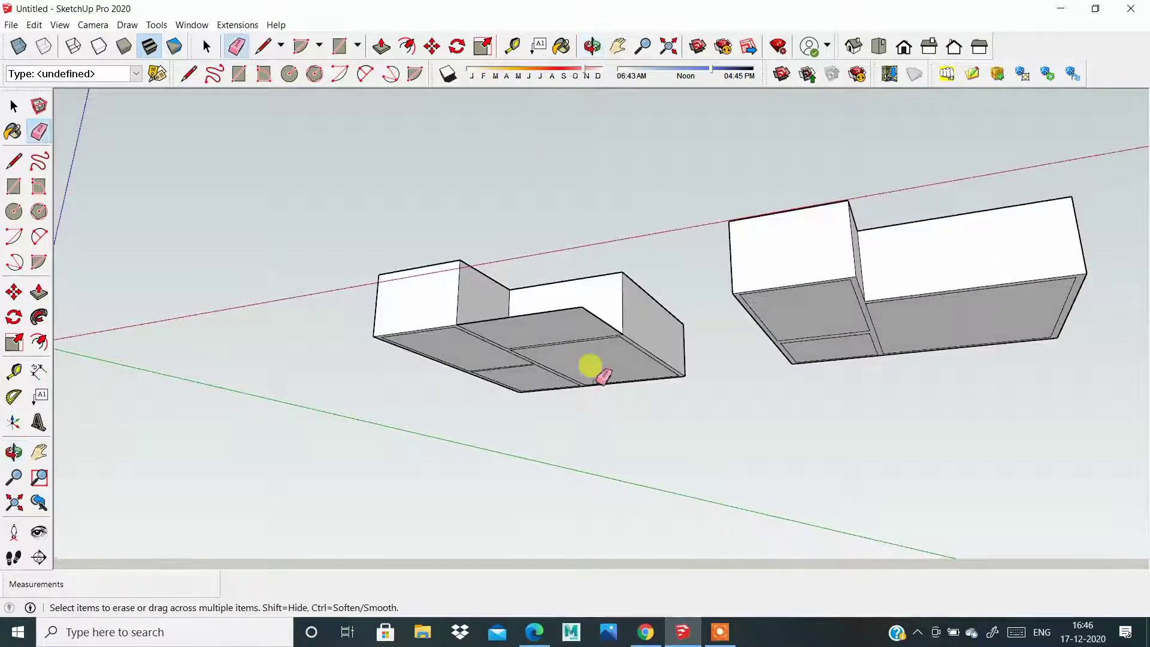
scroll(599, 374, up, 2)
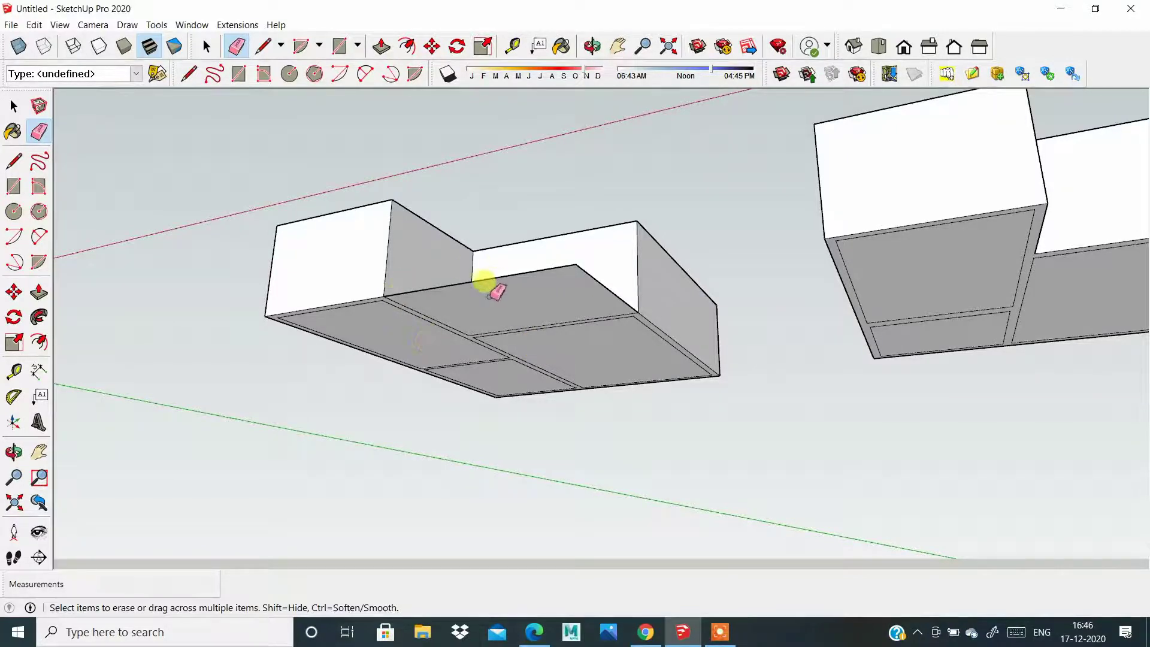
click(37, 293)
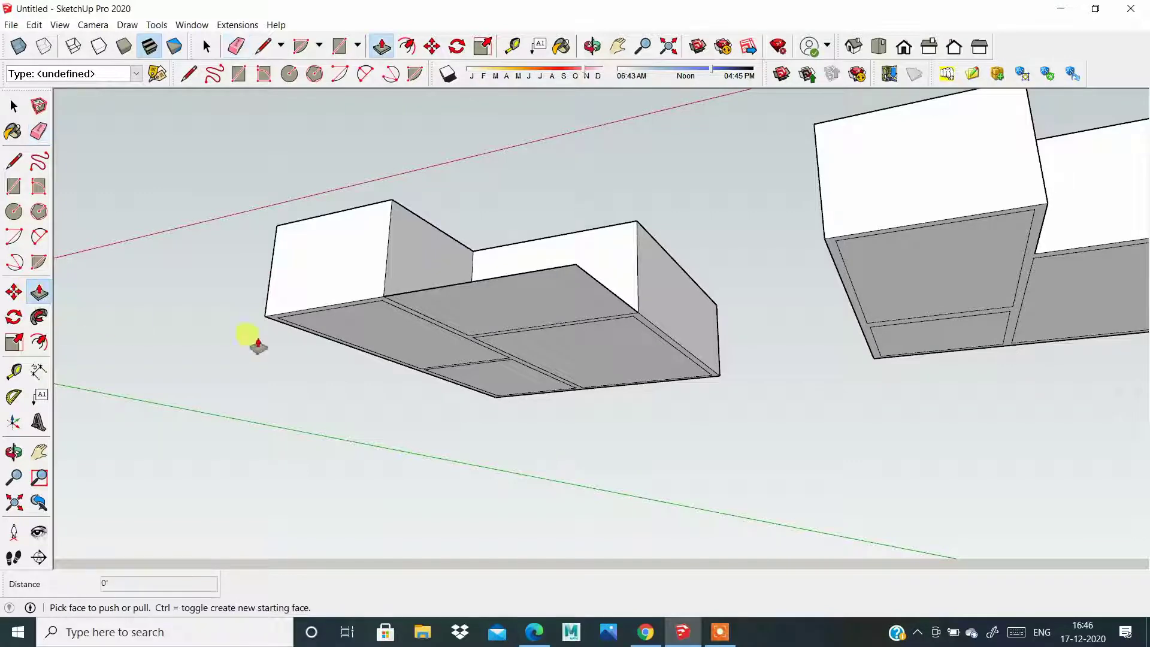
click(506, 296)
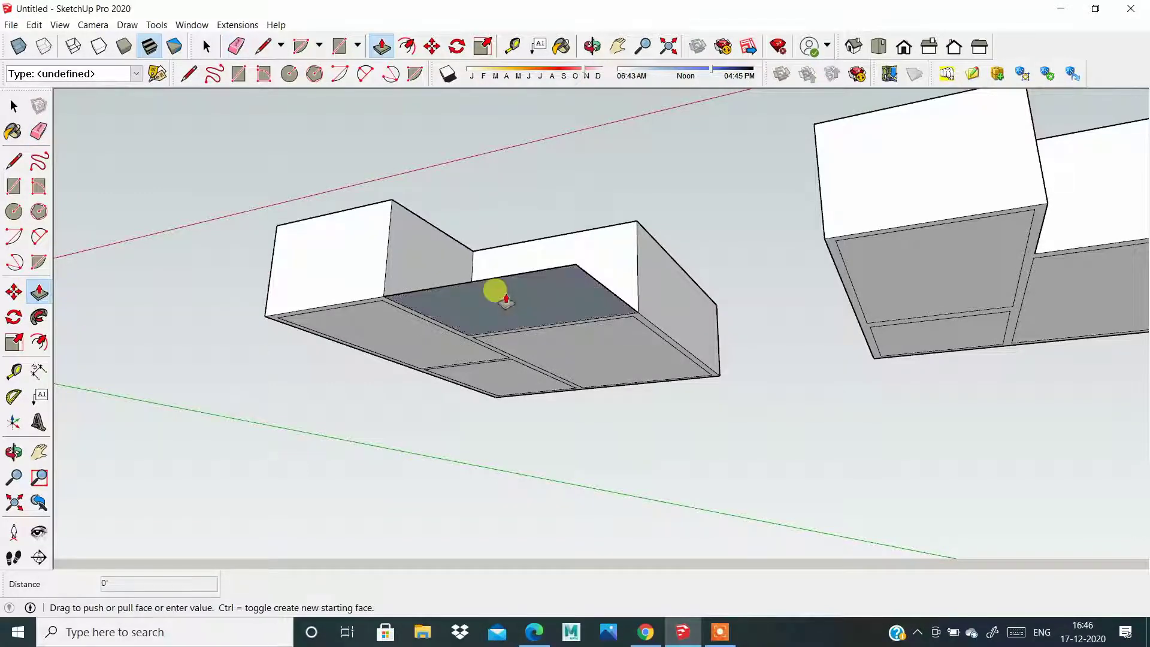
text(1)
mouse_move(487, 329)
middle_down()
mouse_move(726, 339)
mouse_move(526, 311)
middle_up()
click(492, 253)
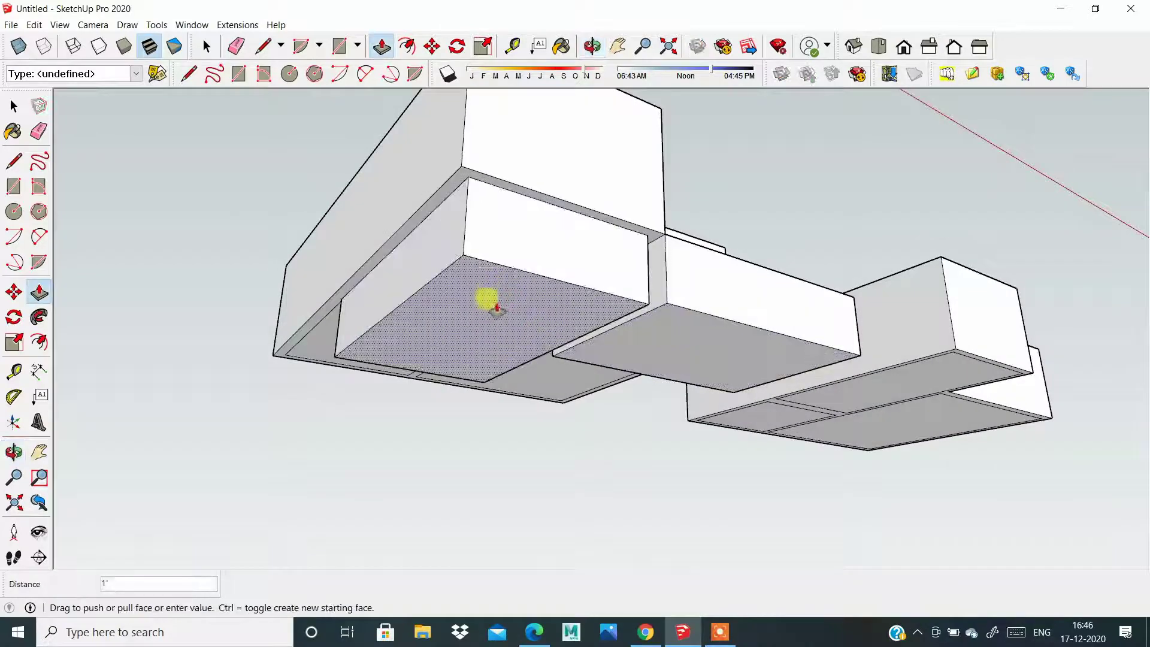
mouse_move(610, 464)
middle_down()
mouse_move(441, 431)
mouse_move(380, 385)
middle_up()
click(495, 473)
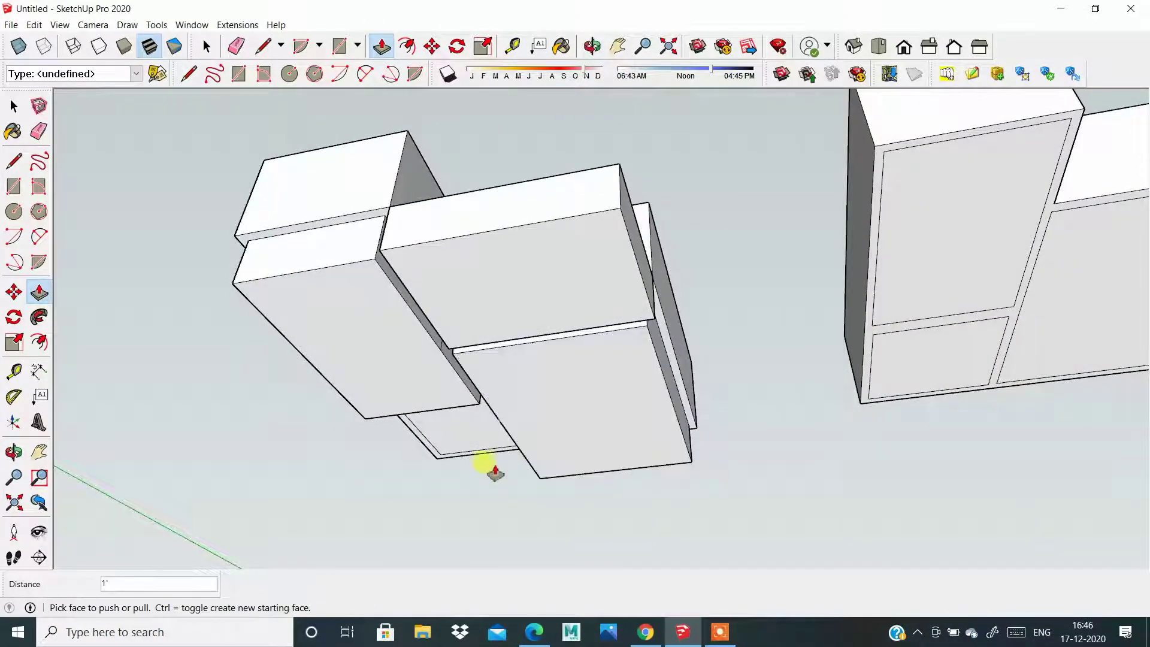
double_click(466, 429)
mouse_move(466, 429)
middle_down()
mouse_move(450, 334)
mouse_move(649, 428)
mouse_move(645, 585)
mouse_move(644, 444)
mouse_move(626, 483)
middle_up()
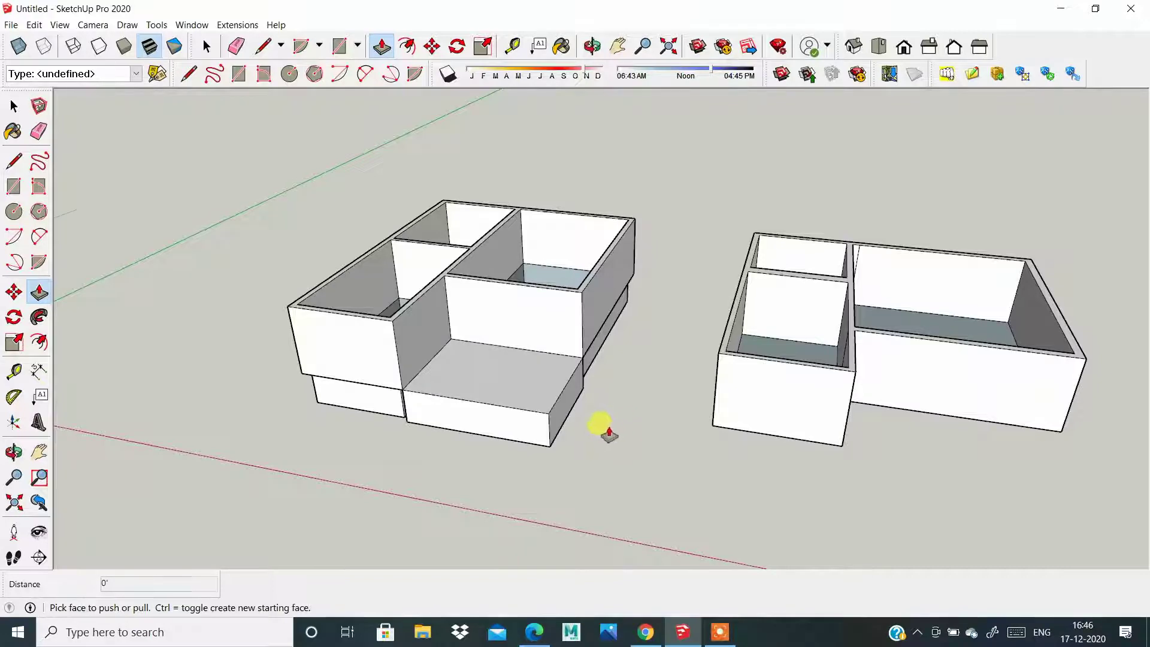
scroll(608, 432, up, 3)
key(ctrl+z)
key(ctrl+z)
key(ctrl+z)
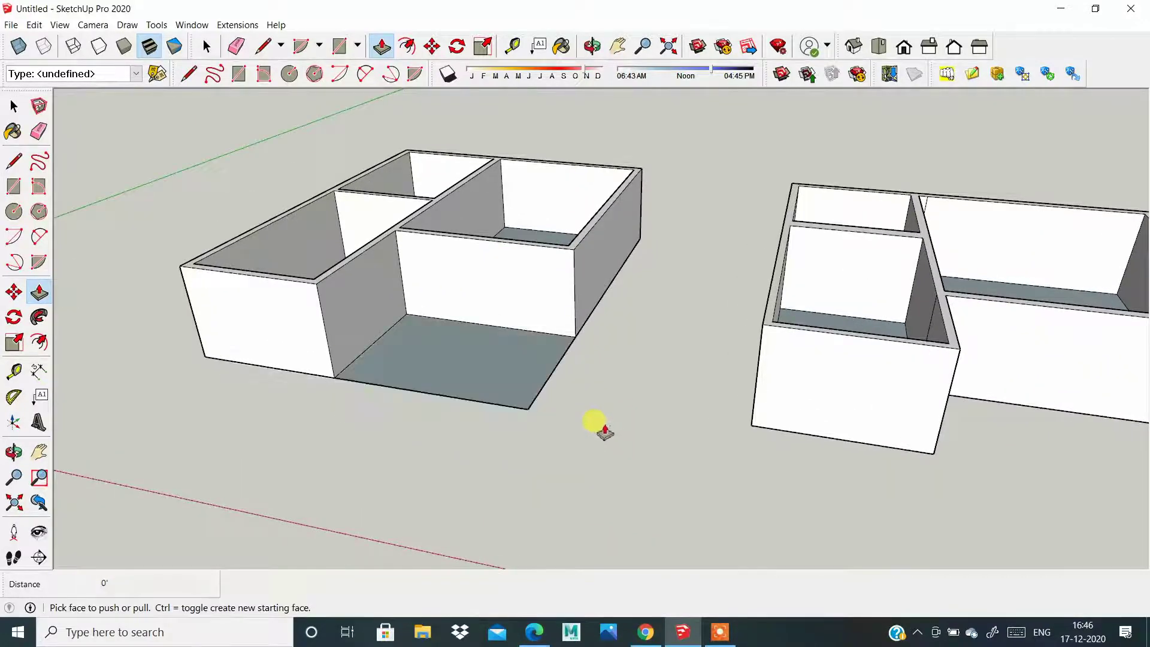
scroll(605, 430, down, 2)
click(853, 46)
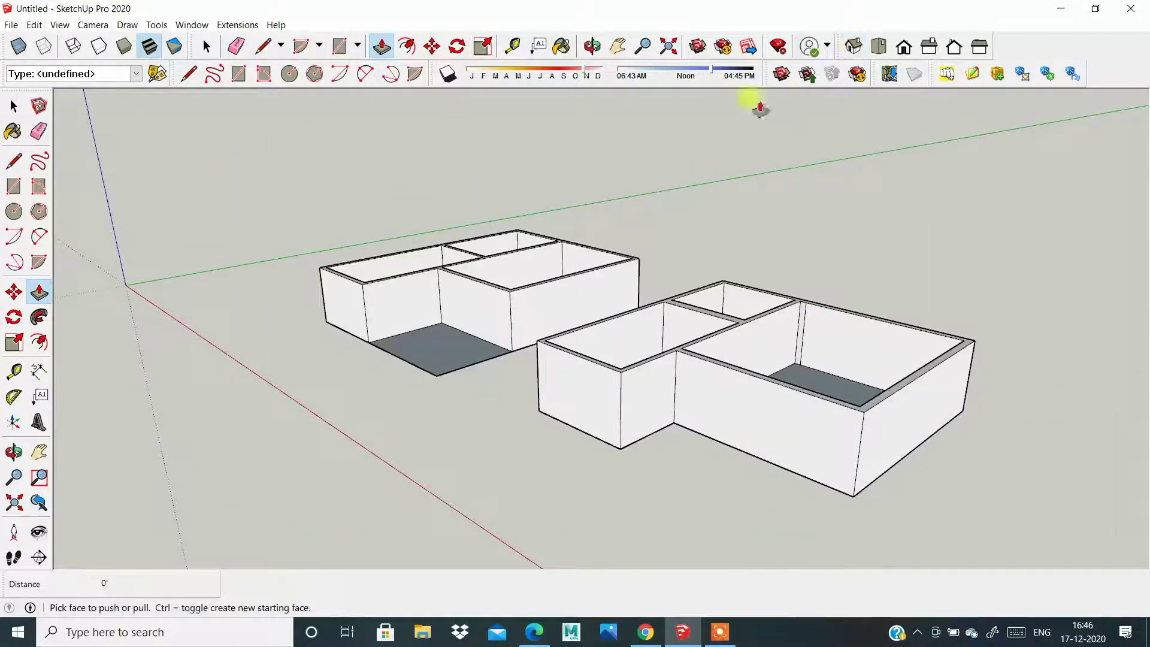
Step: In Top view, draw a rectangle enclosing the left floor plan with a margin
click(878, 46)
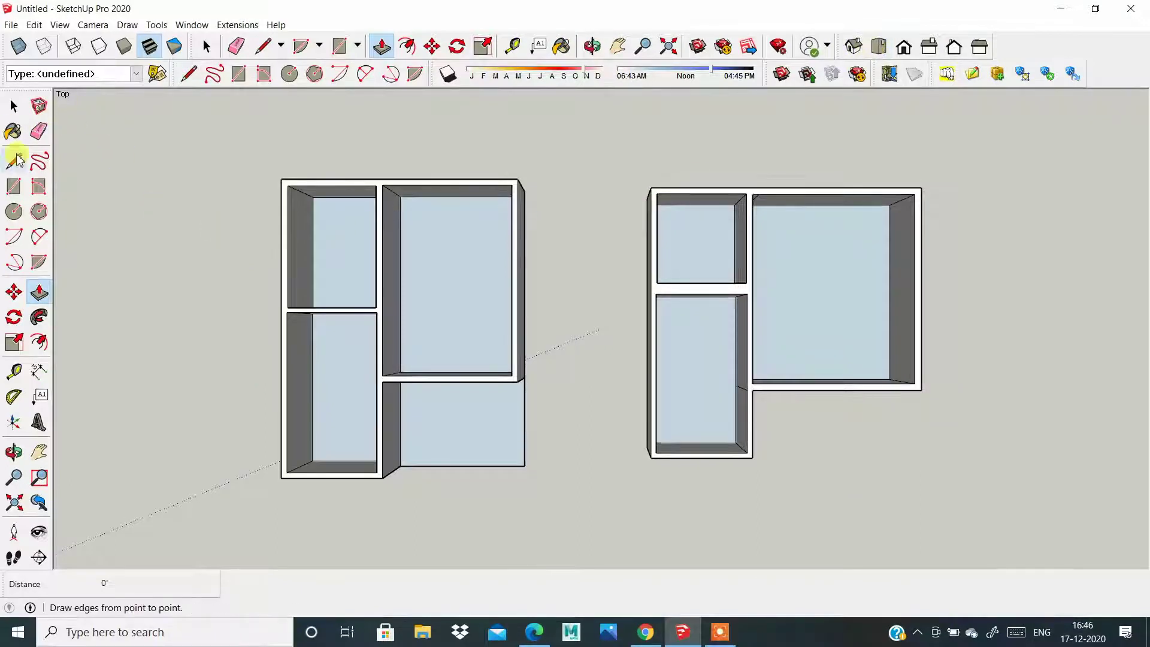
click(13, 185)
click(232, 152)
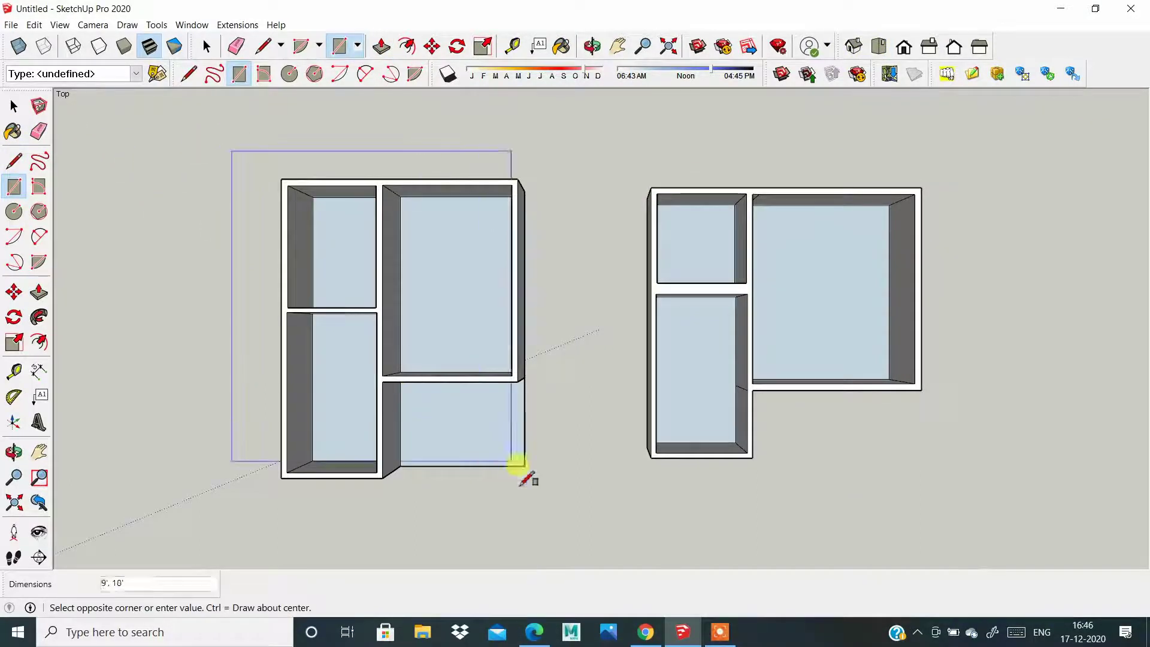
click(542, 493)
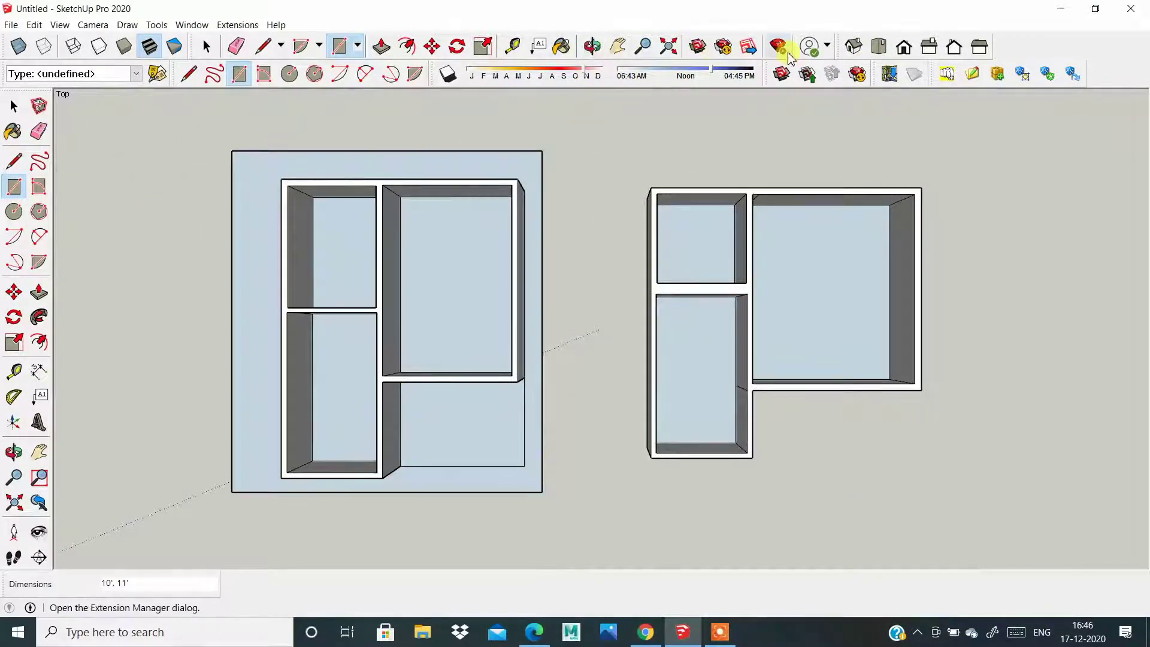
click(854, 46)
Step: Push/Pull the rectangle into a 3' thick base slab under the left plan
scroll(334, 524, up, 2)
scroll(383, 431, up, 2)
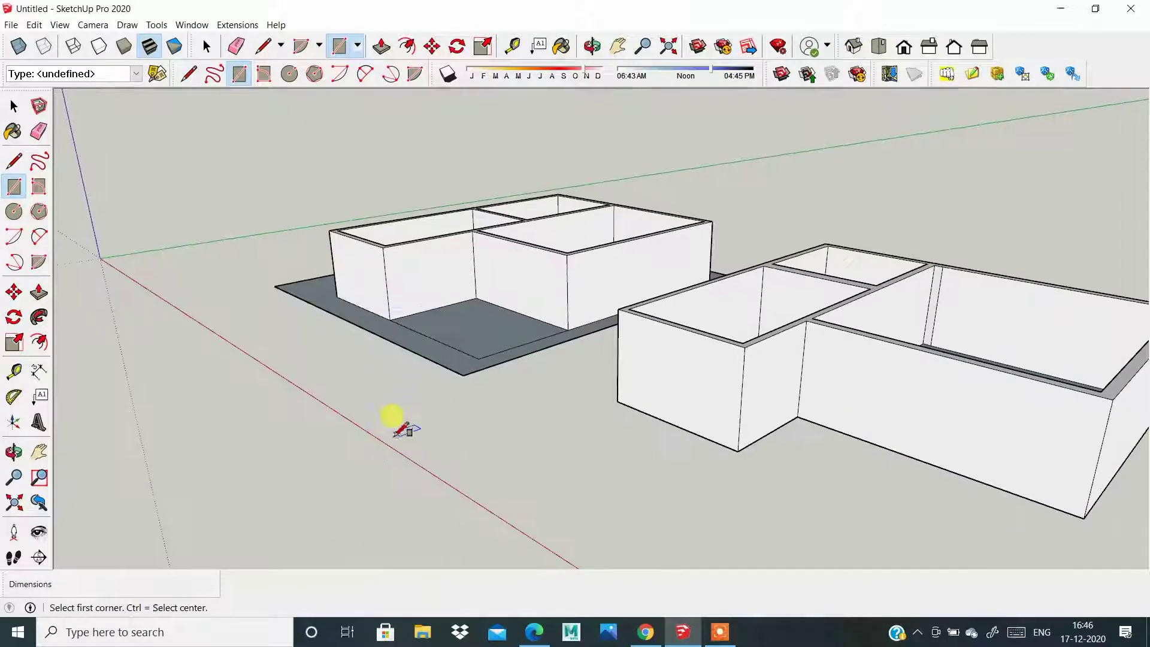
middle_drag(394, 436, 368, 217)
click(37, 292)
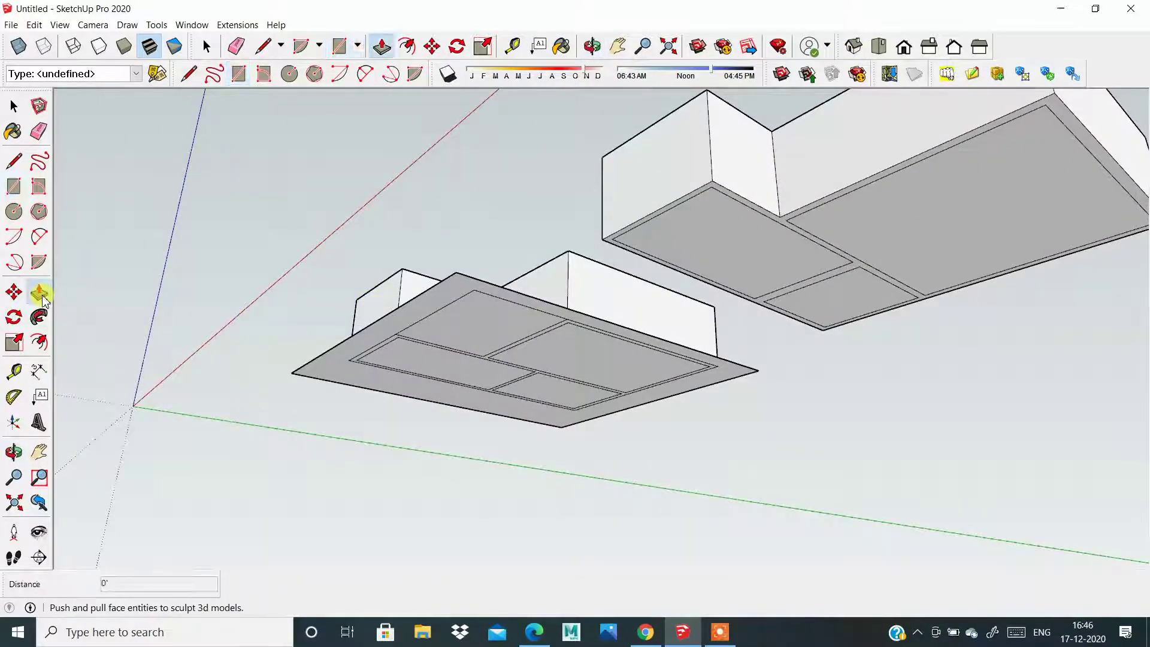
click(412, 314)
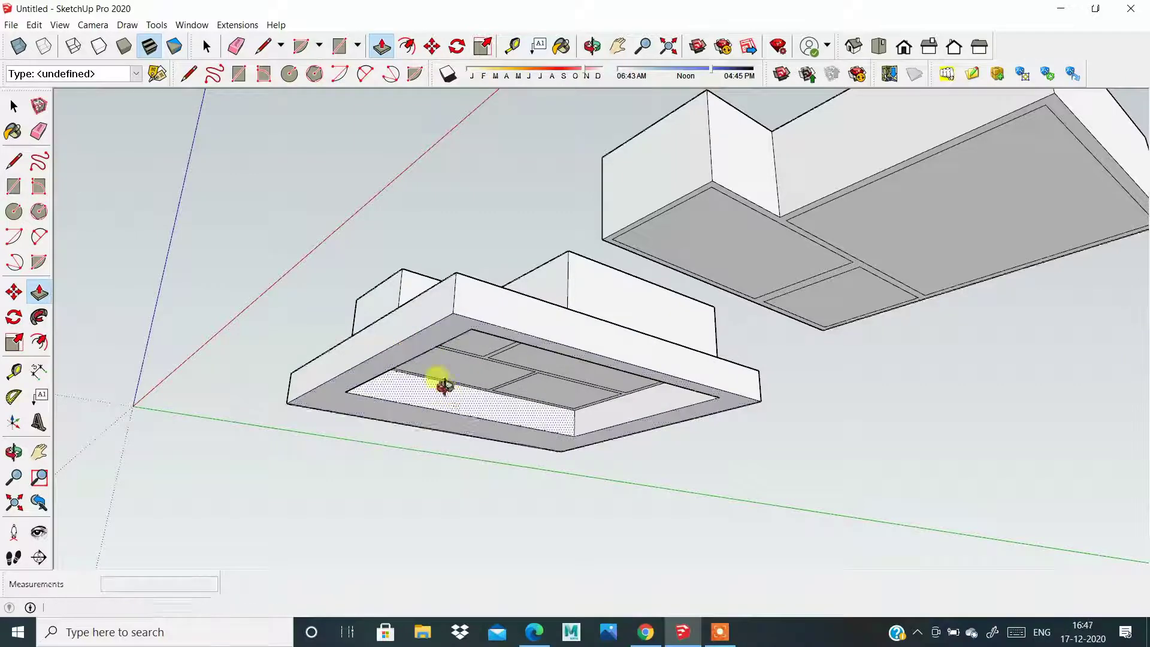
mouse_move(441, 380)
middle_down()
mouse_move(167, 359)
mouse_move(436, 397)
middle_up()
drag(503, 405, 608, 383)
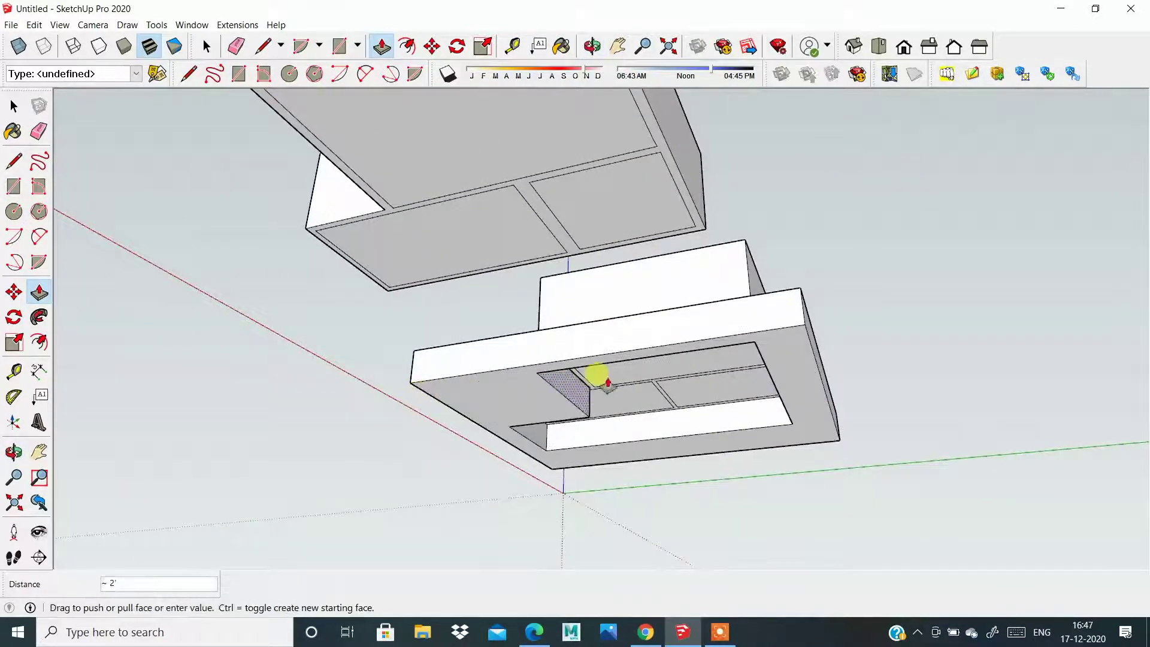
text(3)
key(Return)
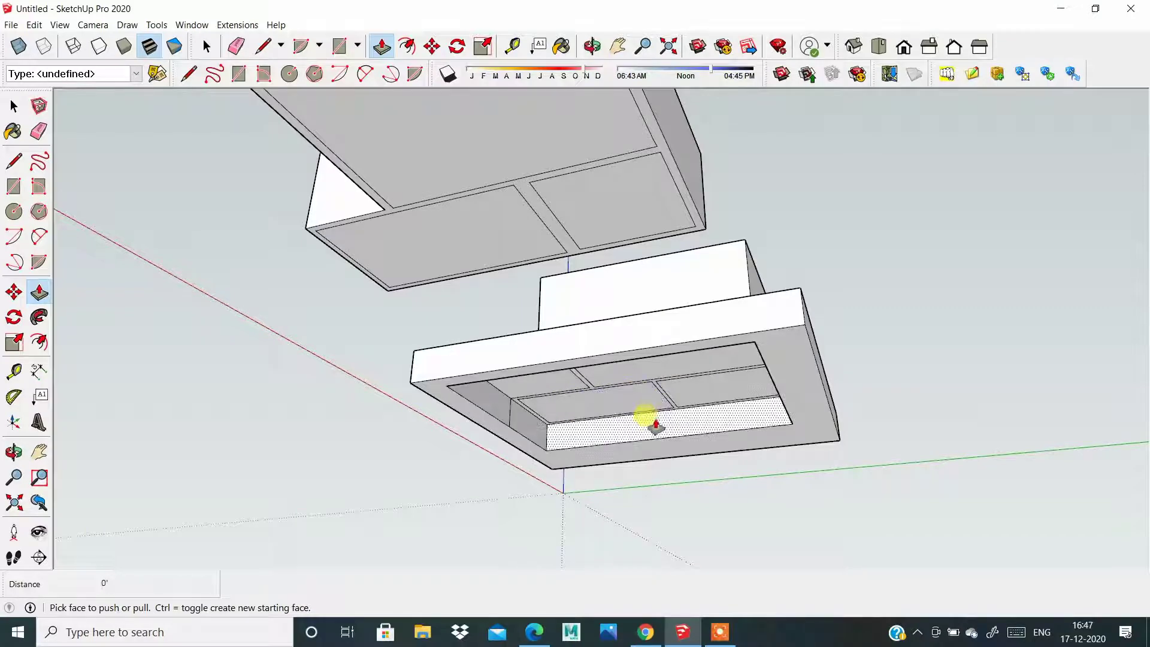
mouse_move(655, 421)
mouse_down()
mouse_move(633, 365)
mouse_move(624, 398)
mouse_move(609, 367)
mouse_move(522, 398)
mouse_up()
Step: Orbit and zoom around both room blocks to inspect the new base slab
scroll(352, 378, down, 2)
mouse_move(352, 378)
middle_down()
mouse_move(731, 495)
mouse_move(488, 437)
mouse_move(527, 505)
mouse_move(407, 428)
middle_up()
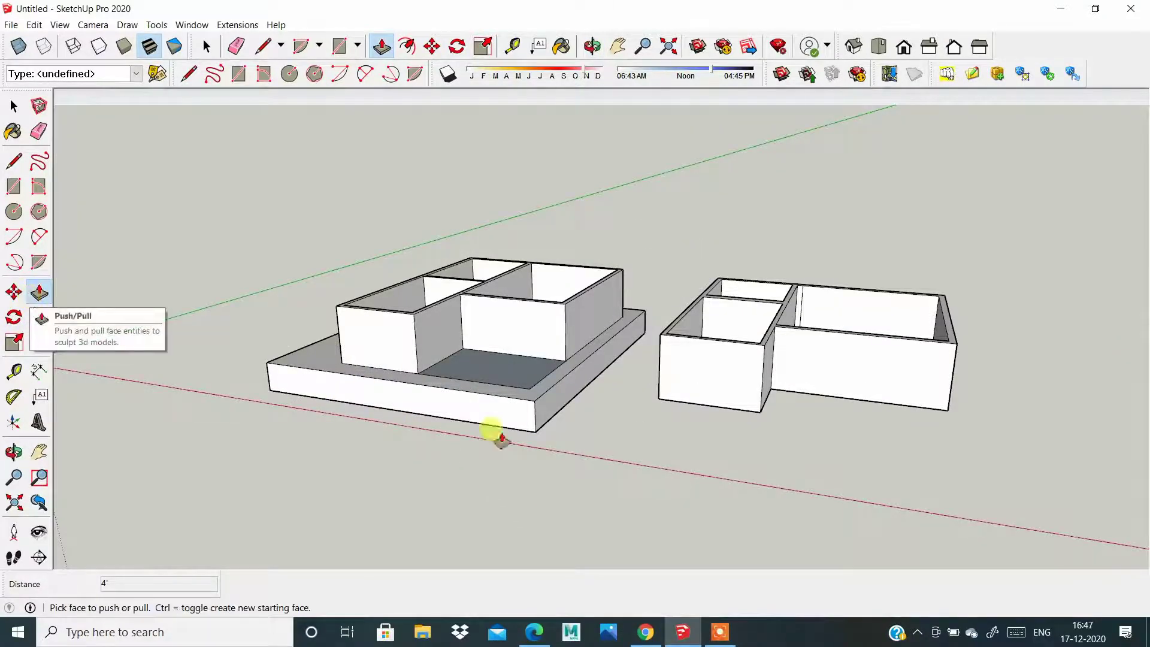
mouse_move(442, 385)
middle_down()
mouse_move(532, 441)
mouse_move(341, 329)
mouse_move(414, 490)
mouse_move(724, 510)
middle_up()
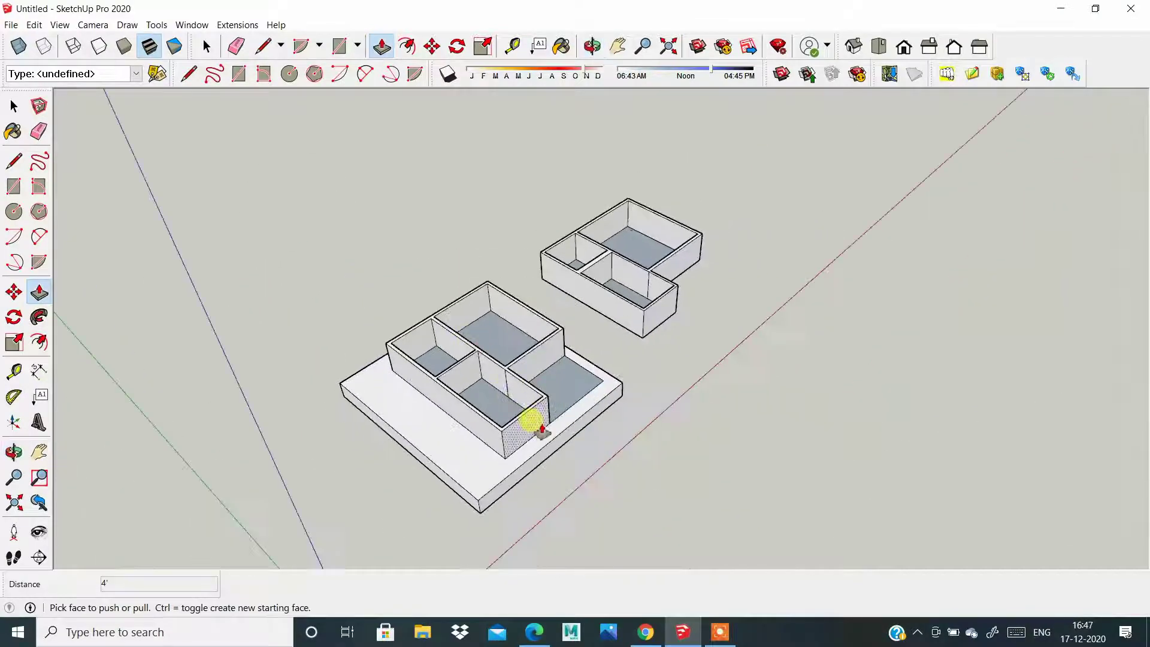
middle_drag(598, 491, 195, 393)
scroll(419, 316, up, 3)
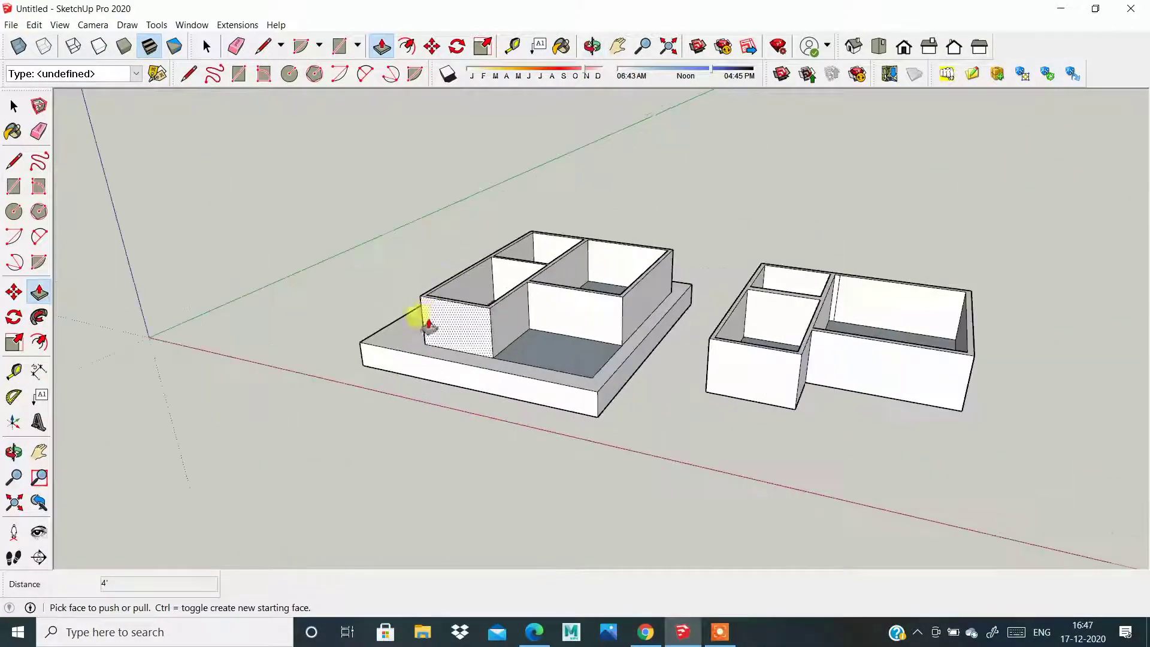
scroll(473, 387, up, 2)
scroll(479, 396, up, 2)
scroll(569, 413, down, 2)
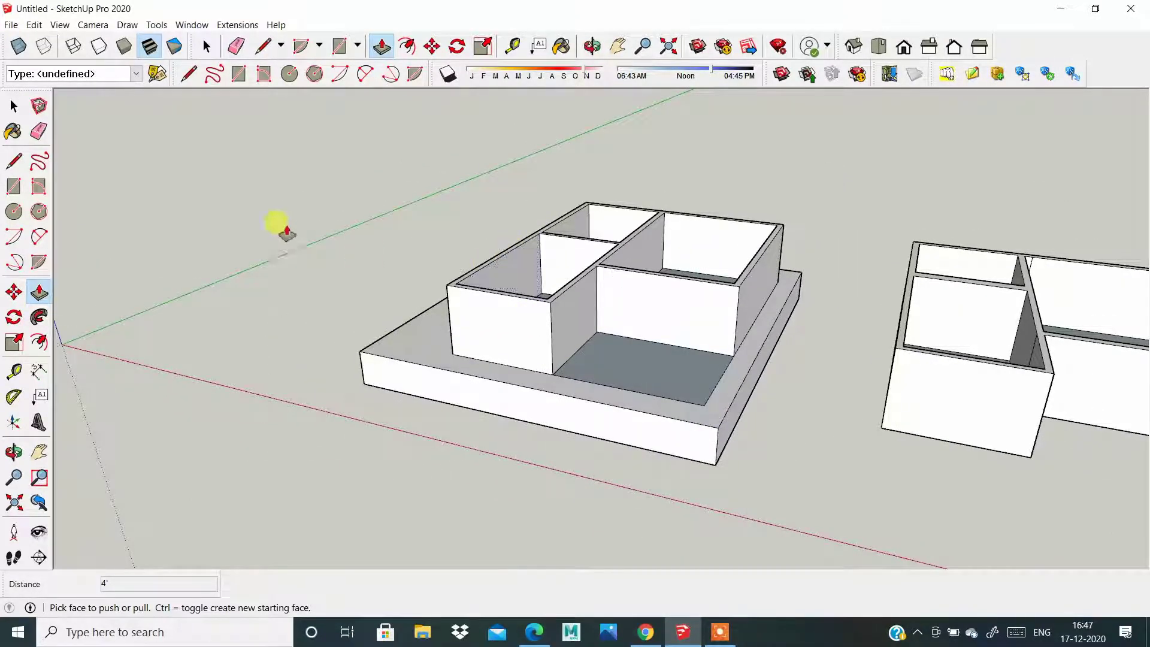
scroll(359, 246, down, 2)
scroll(240, 243, down, 3)
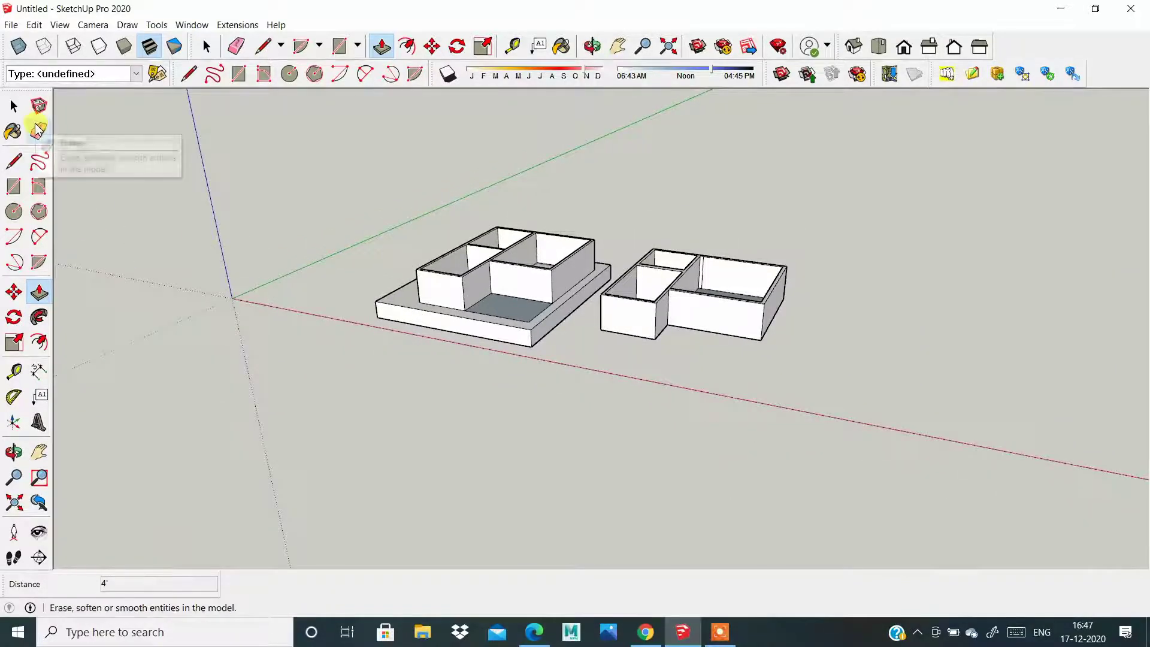
Step: Draw a new rectangle on the ground to the right of the two models
click(13, 187)
click(855, 309)
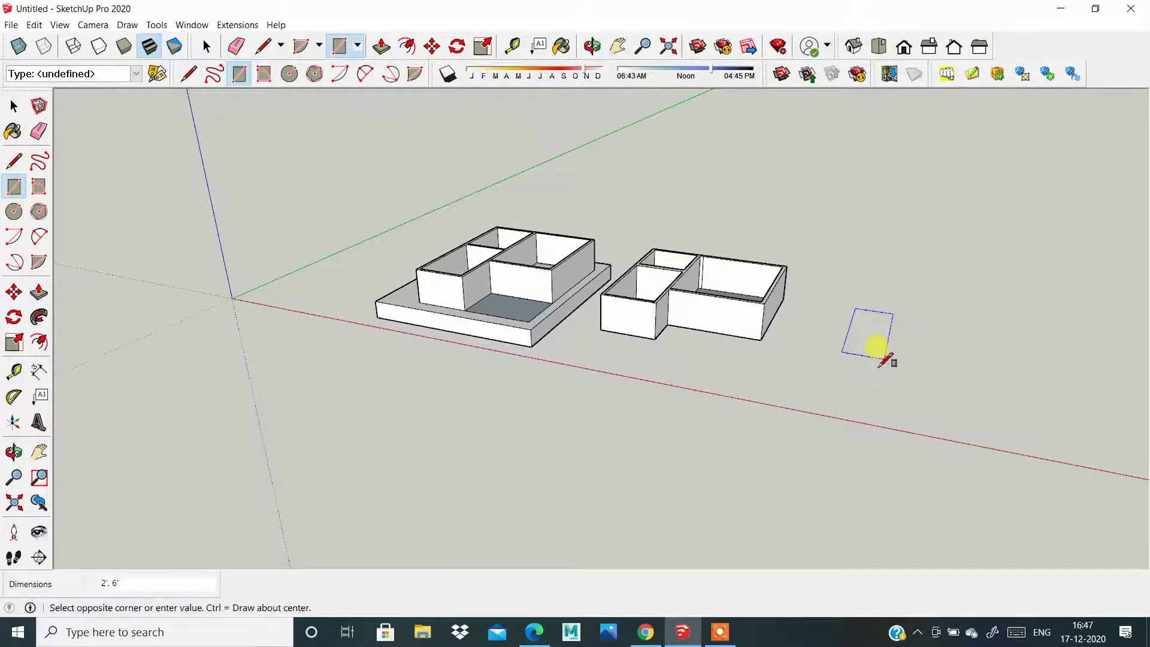
click(929, 375)
scroll(834, 385, down, 2)
middle_drag(834, 385, 827, 411)
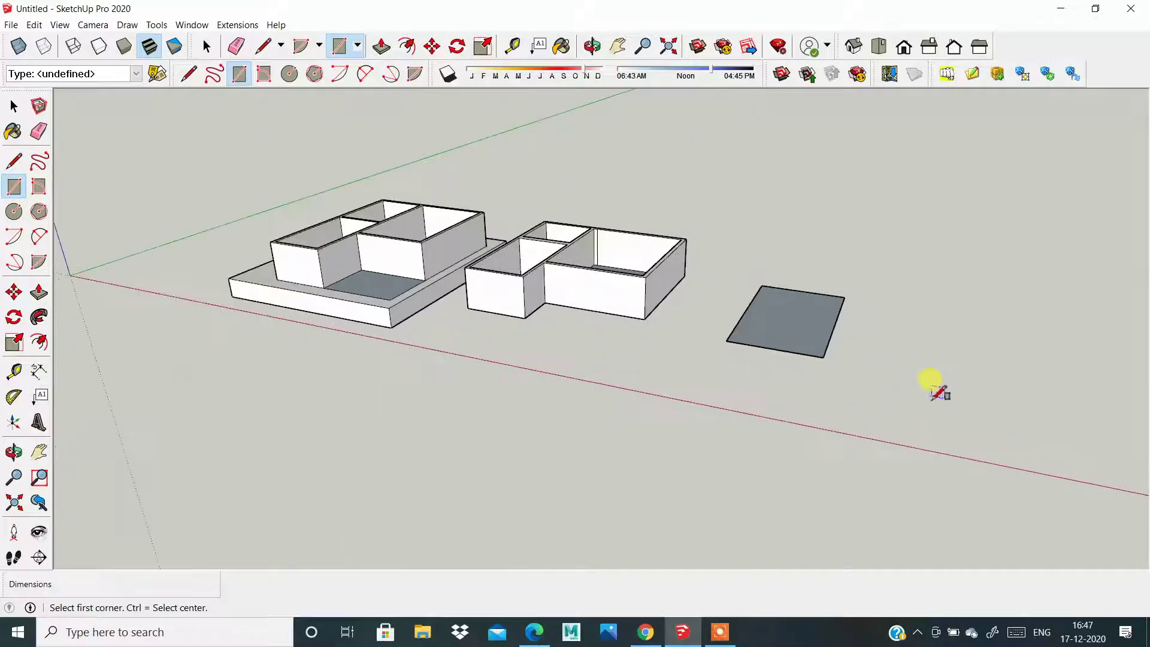
Step: Pull the rectangle up into a 3' box, then lower its top by 1'
click(39, 292)
drag(763, 346, 749, 285)
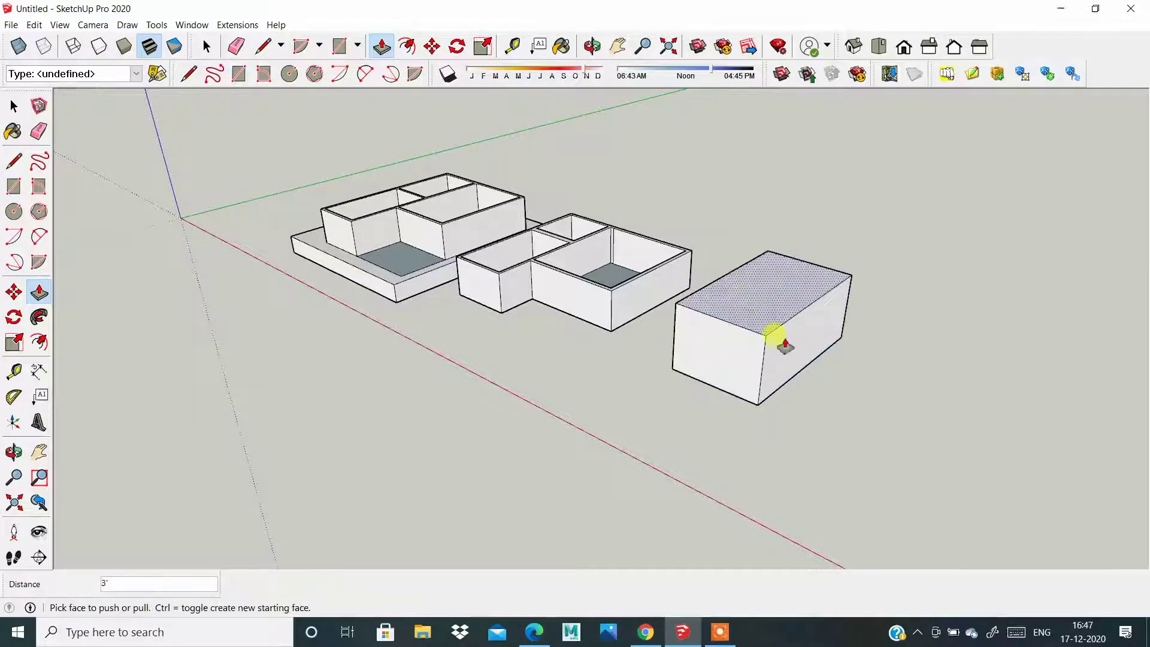
mouse_move(775, 334)
middle_down()
mouse_move(821, 367)
mouse_move(783, 234)
mouse_move(824, 421)
middle_up()
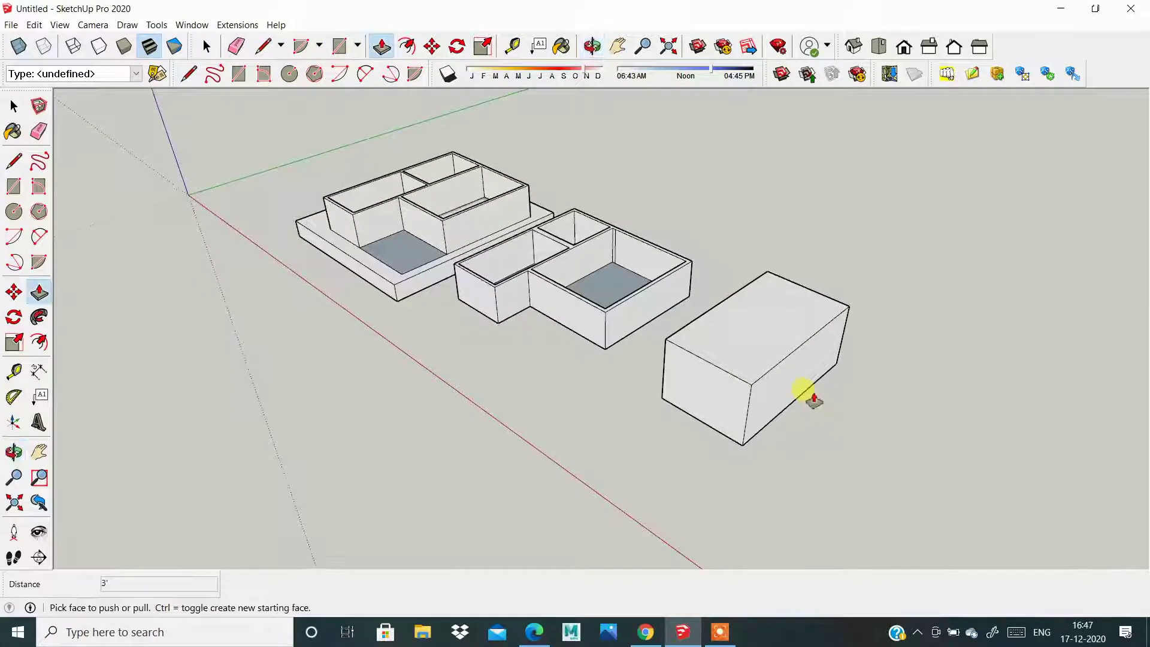
drag(762, 308, 765, 332)
text(1)
key(Return)
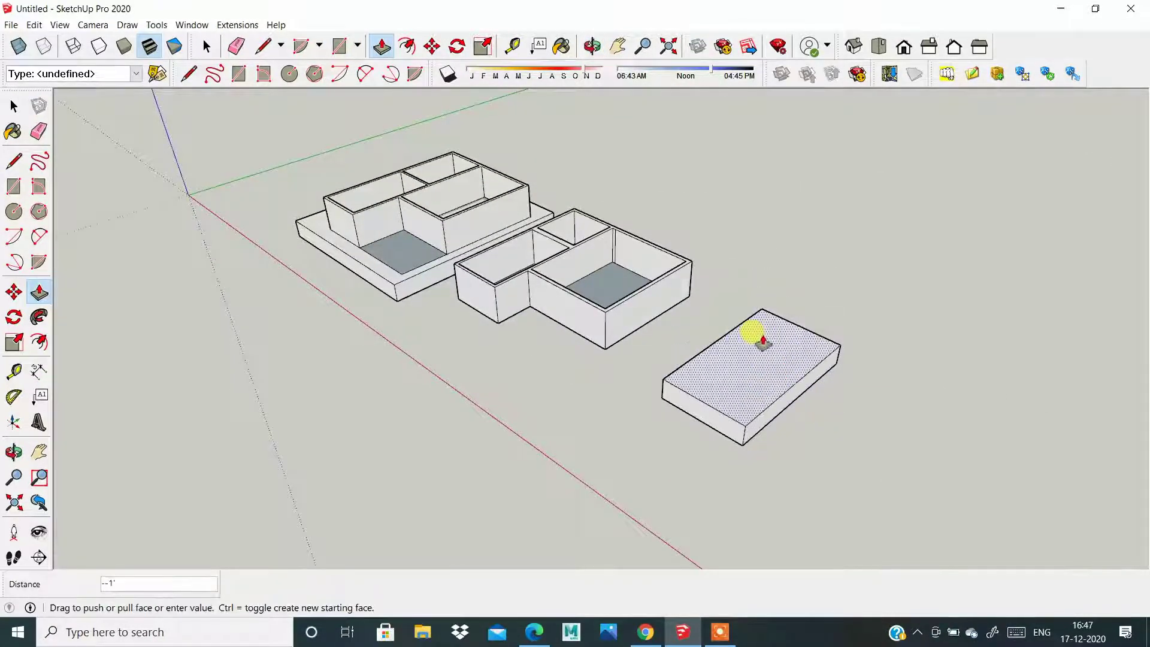
scroll(870, 424, up, 2)
scroll(864, 418, up, 1)
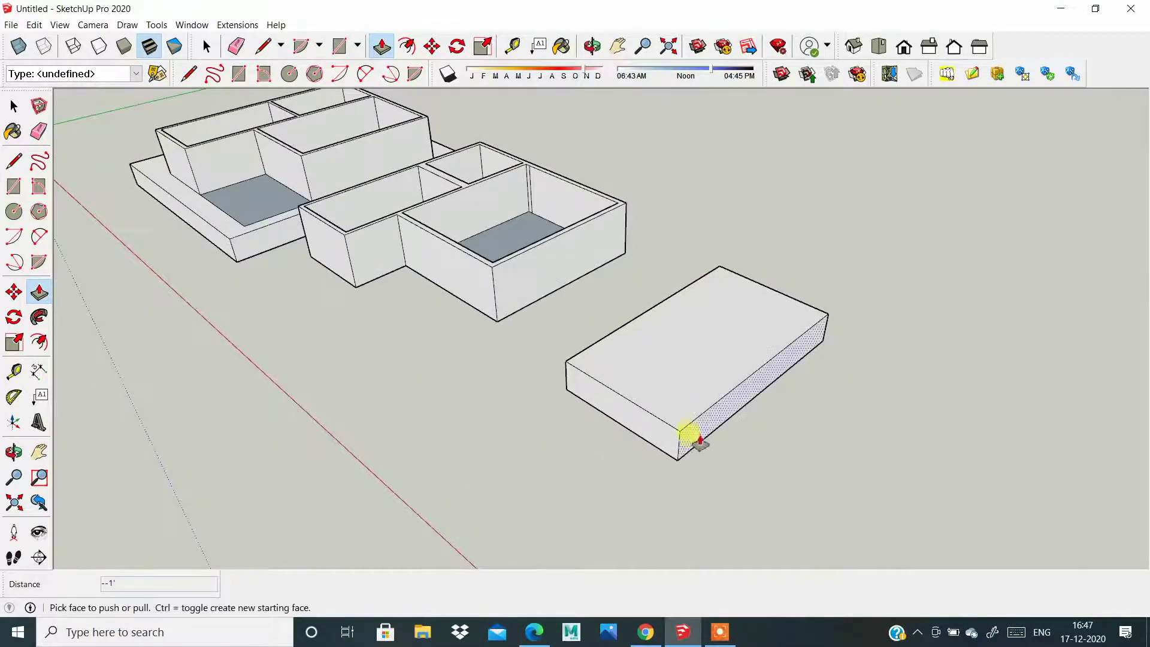
Step: Stretch and widen the box into a large slab, then raise it into a tall block
drag(689, 434, 600, 388)
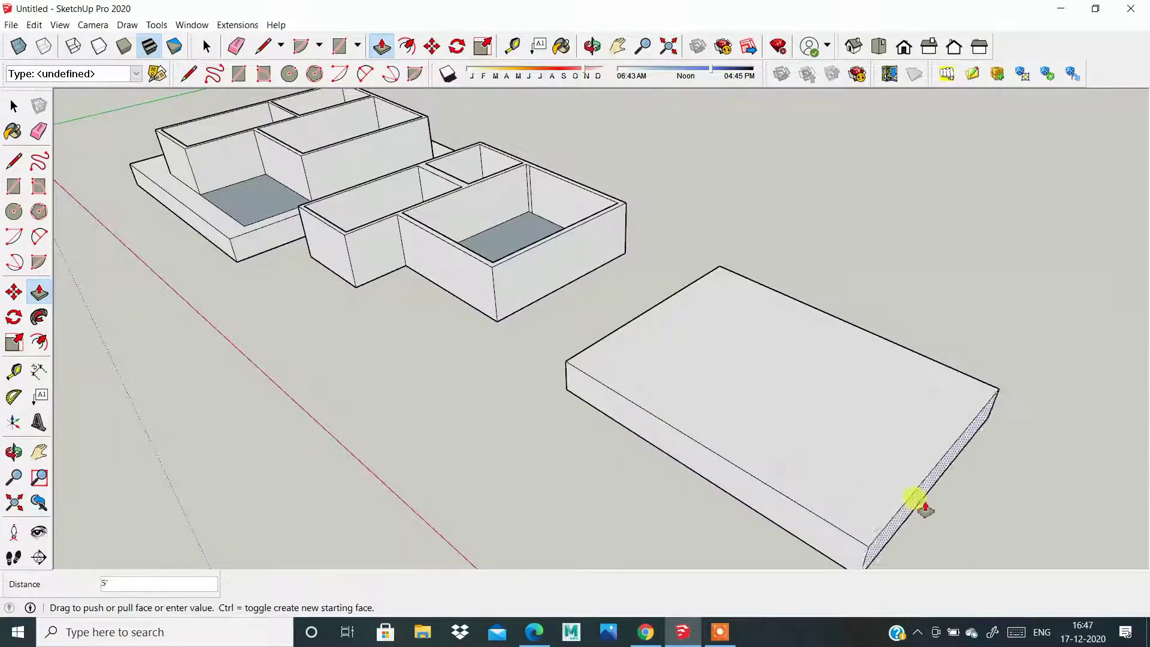
drag(593, 383, 940, 521)
scroll(781, 390, down, 3)
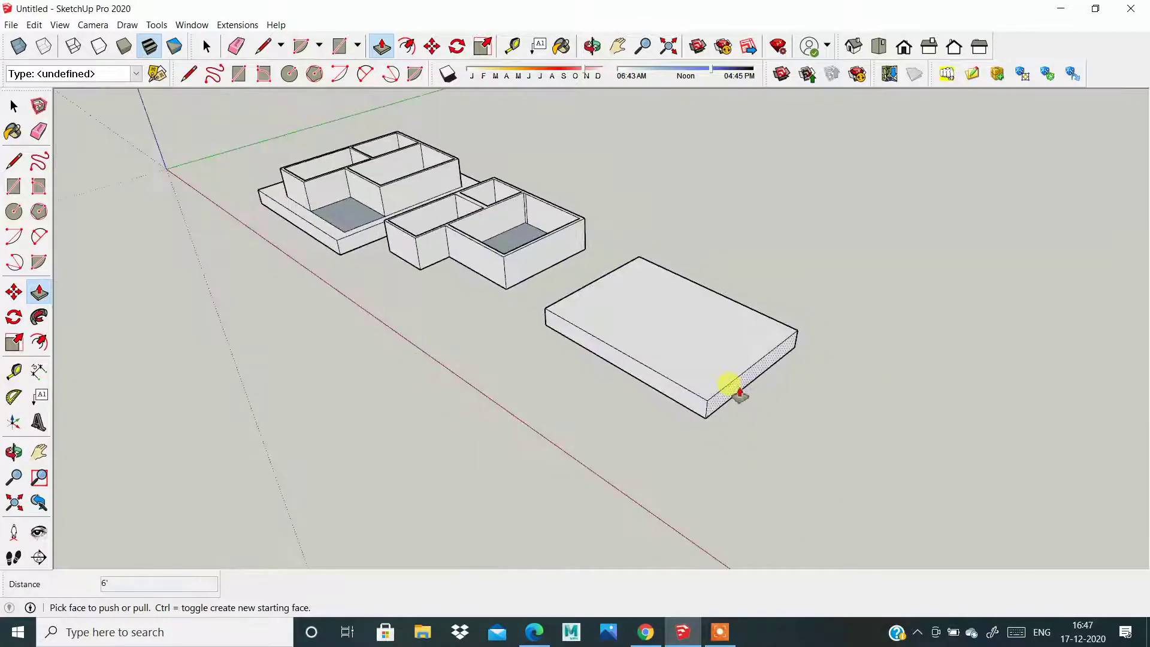
drag(739, 392, 867, 441)
middle_drag(868, 341, 575, 328)
mouse_move(549, 329)
mouse_down()
mouse_move(794, 369)
mouse_move(672, 359)
mouse_up()
mouse_move(673, 360)
middle_down()
mouse_move(326, 321)
mouse_move(659, 393)
mouse_move(475, 339)
mouse_move(982, 300)
mouse_move(727, 256)
mouse_move(860, 265)
middle_up()
scroll(664, 260, up, 3)
mouse_move(664, 260)
mouse_down()
mouse_move(647, 246)
mouse_move(651, 110)
mouse_up()
scroll(707, 308, down, 2)
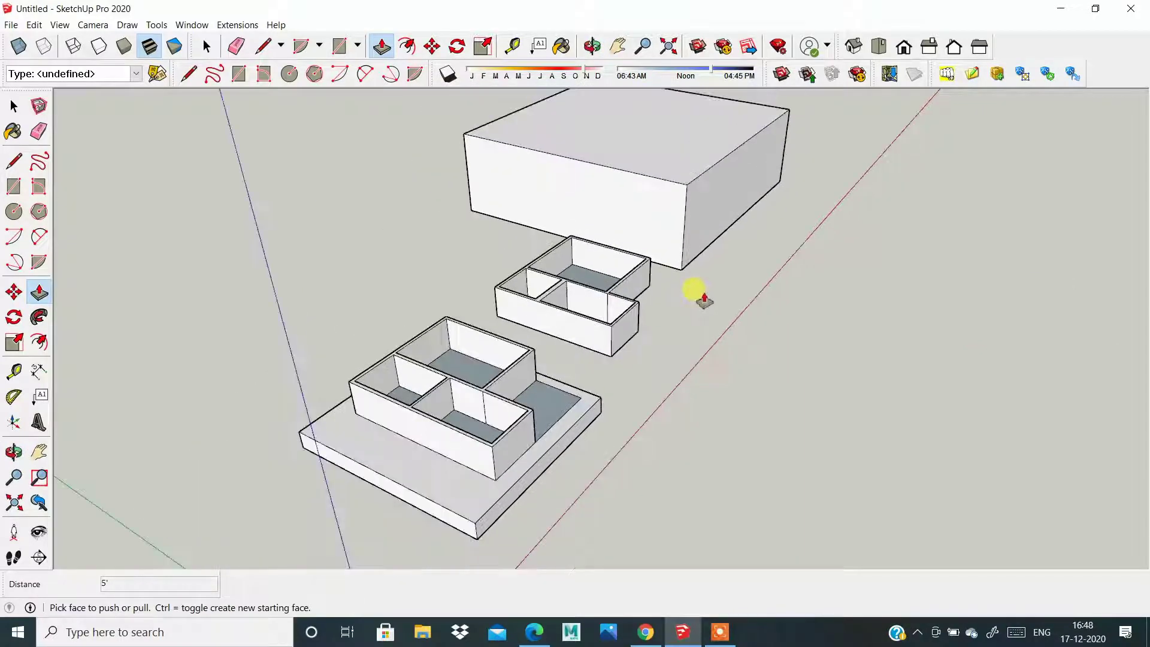
Step: Push the block into a thin wall, lower it to a beam, and shorten it
middle_drag(704, 299, 442, 341)
mouse_move(537, 333)
middle_down()
mouse_move(970, 339)
mouse_move(746, 354)
middle_up()
click(804, 403)
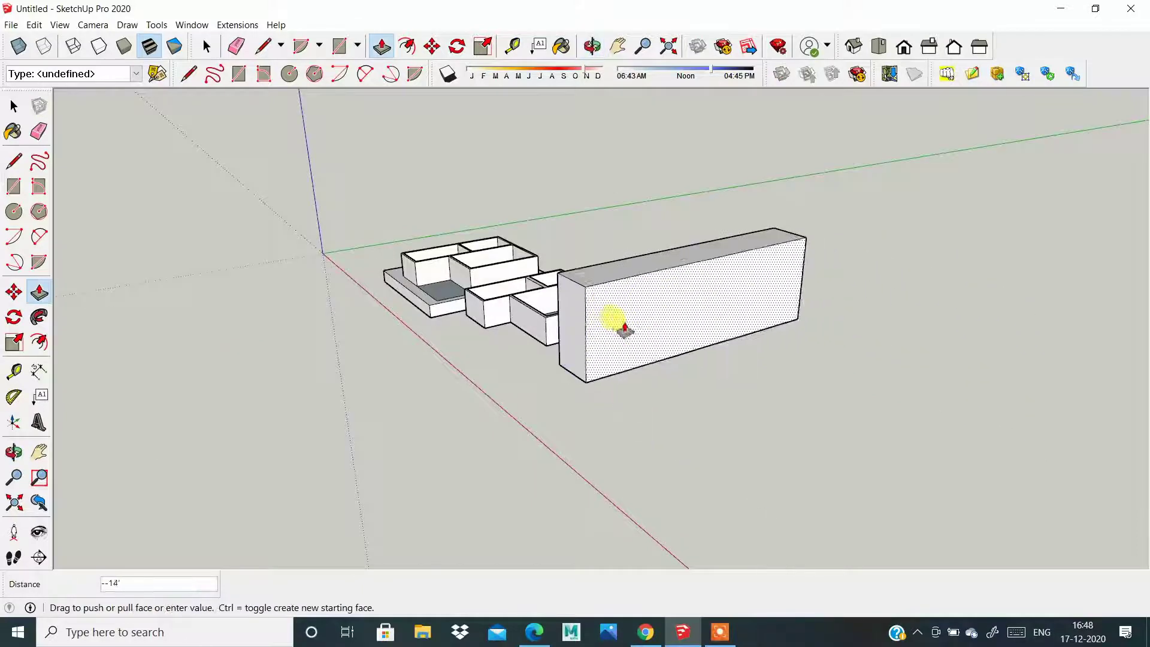
click(603, 265)
click(603, 271)
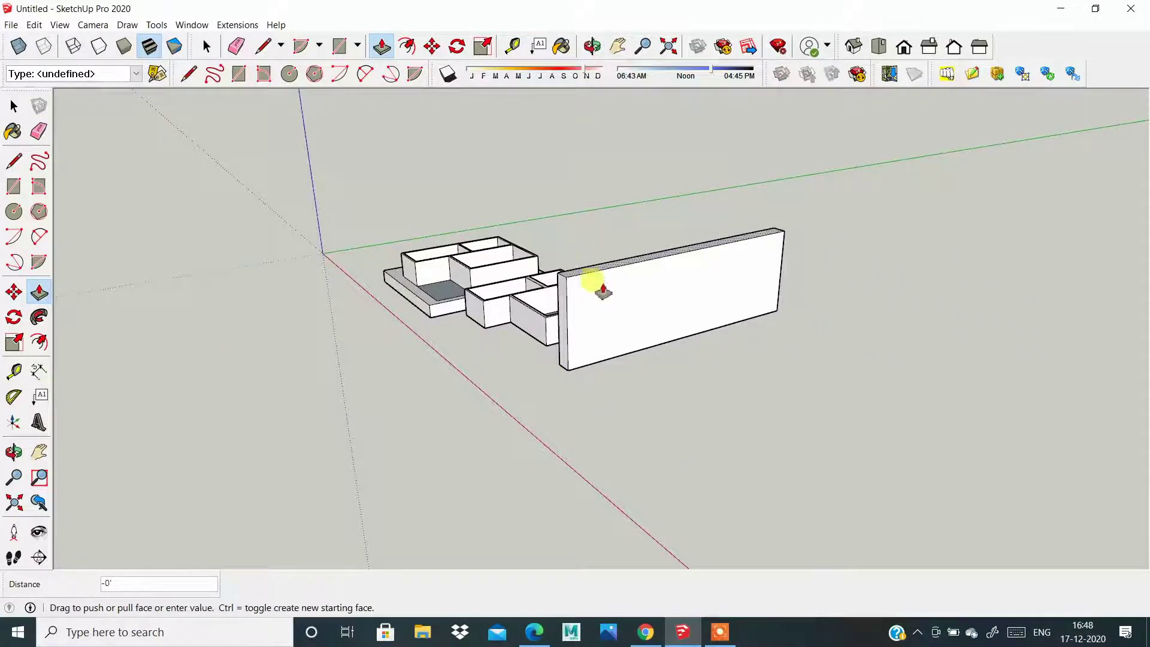
click(578, 341)
scroll(552, 363, up, 2)
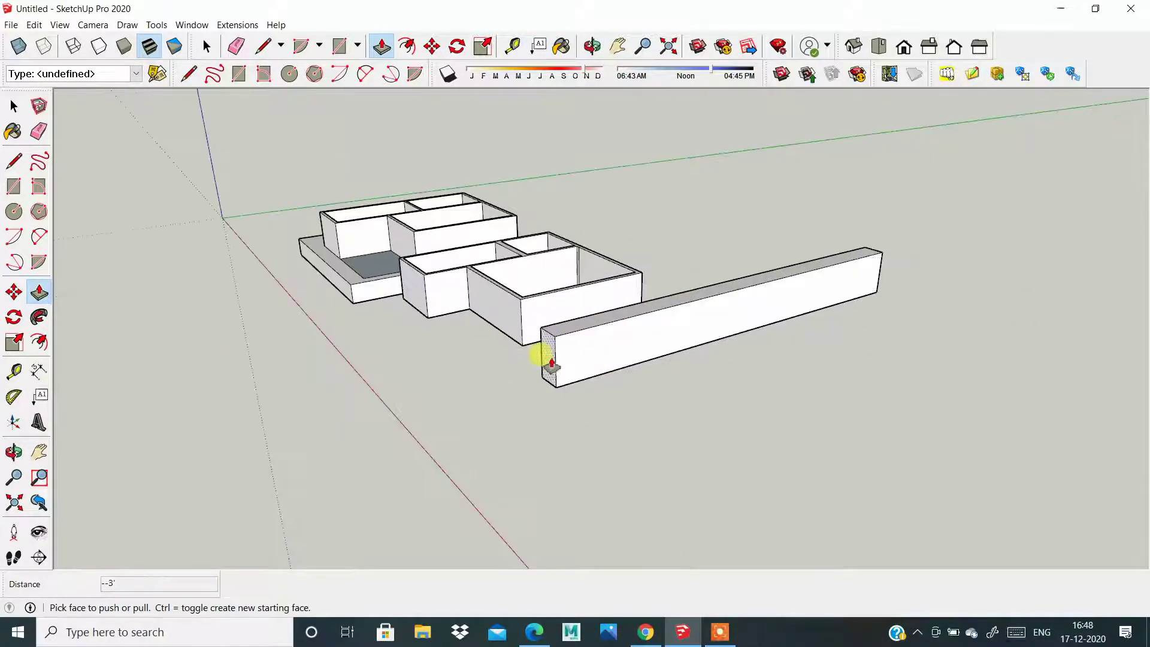
click(545, 360)
click(811, 308)
Step: Reshape the beam back into a small box about 1' tall
scroll(862, 294, up, 2)
click(863, 293)
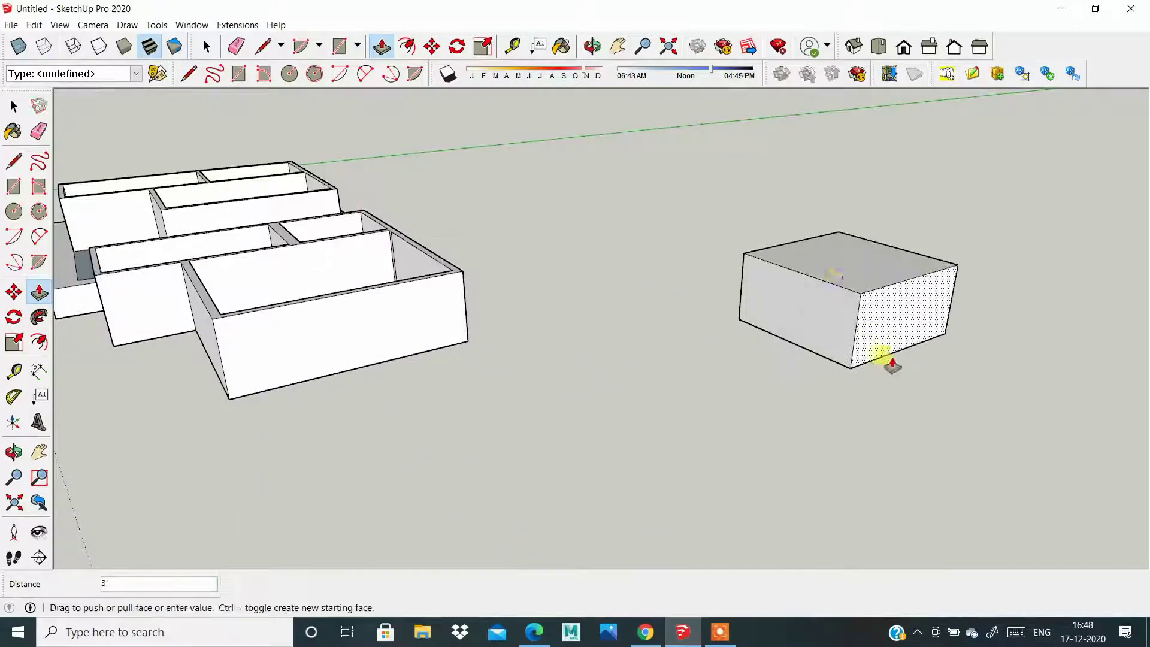
click(891, 359)
click(829, 254)
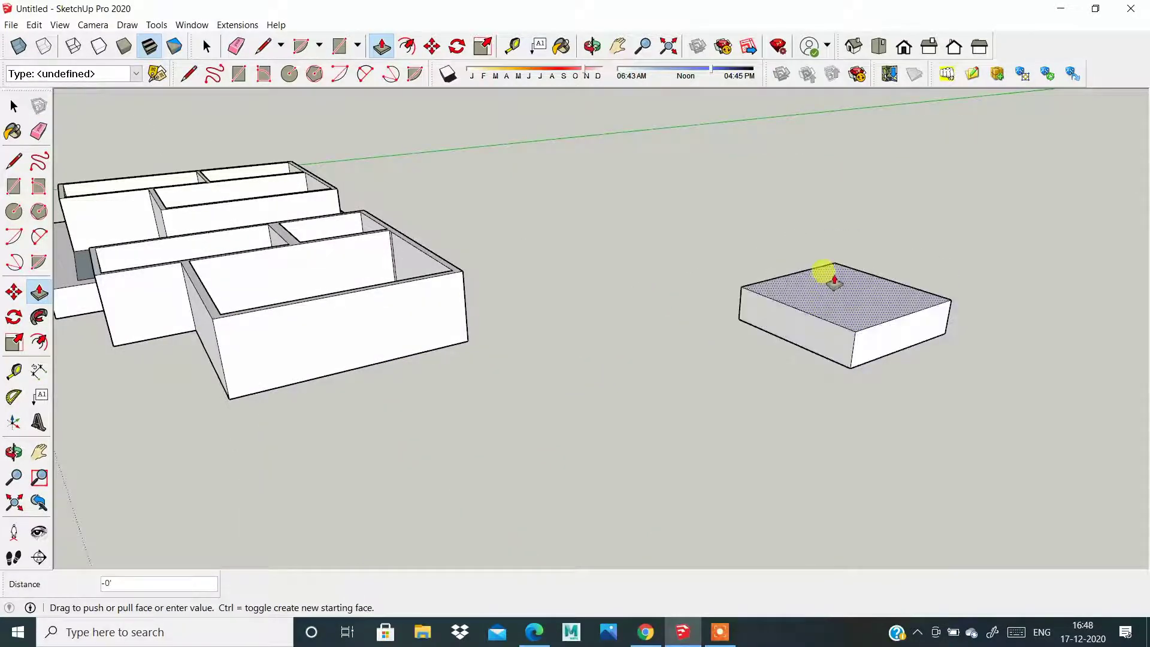
click(811, 246)
scroll(675, 306, down, 3)
scroll(651, 364, down, 1)
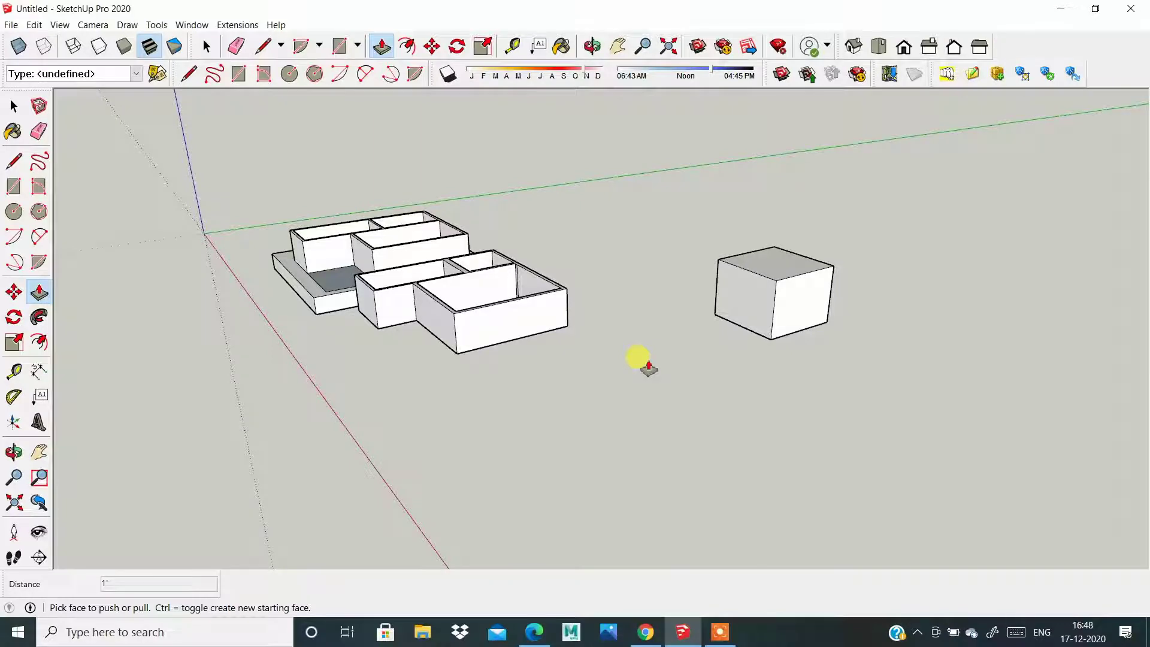
scroll(349, 249, down, 2)
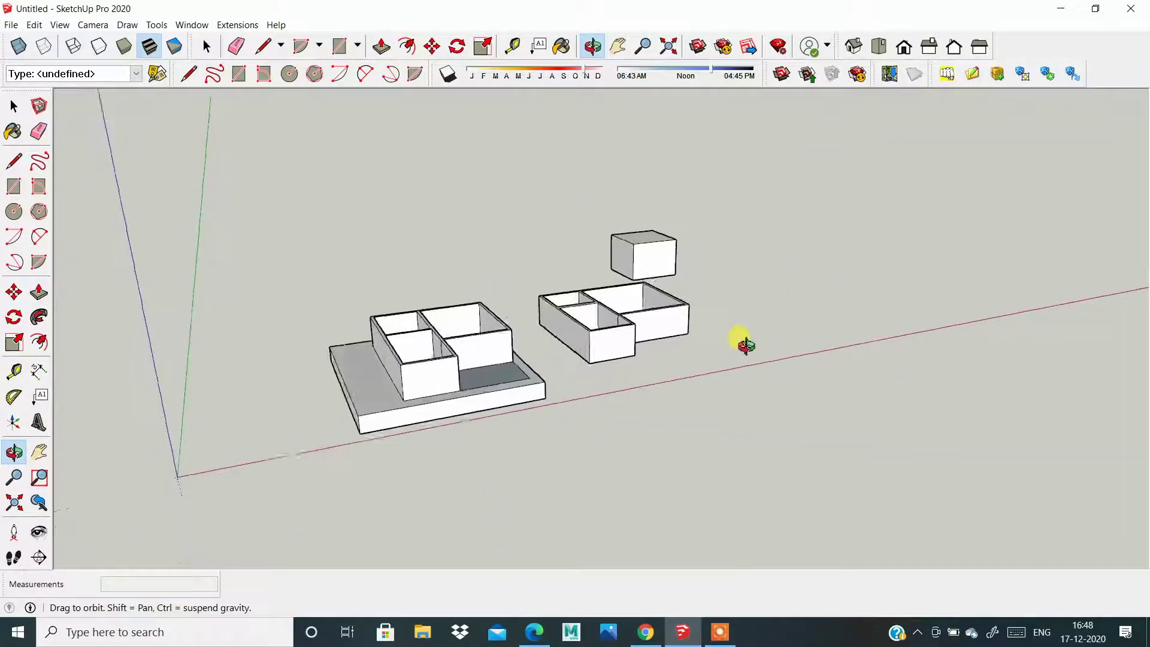
Step: Draw a rectangular face on the ground to the right of the floor plans
scroll(256, 533, up, 3)
key(p)
scroll(457, 354, up, 2)
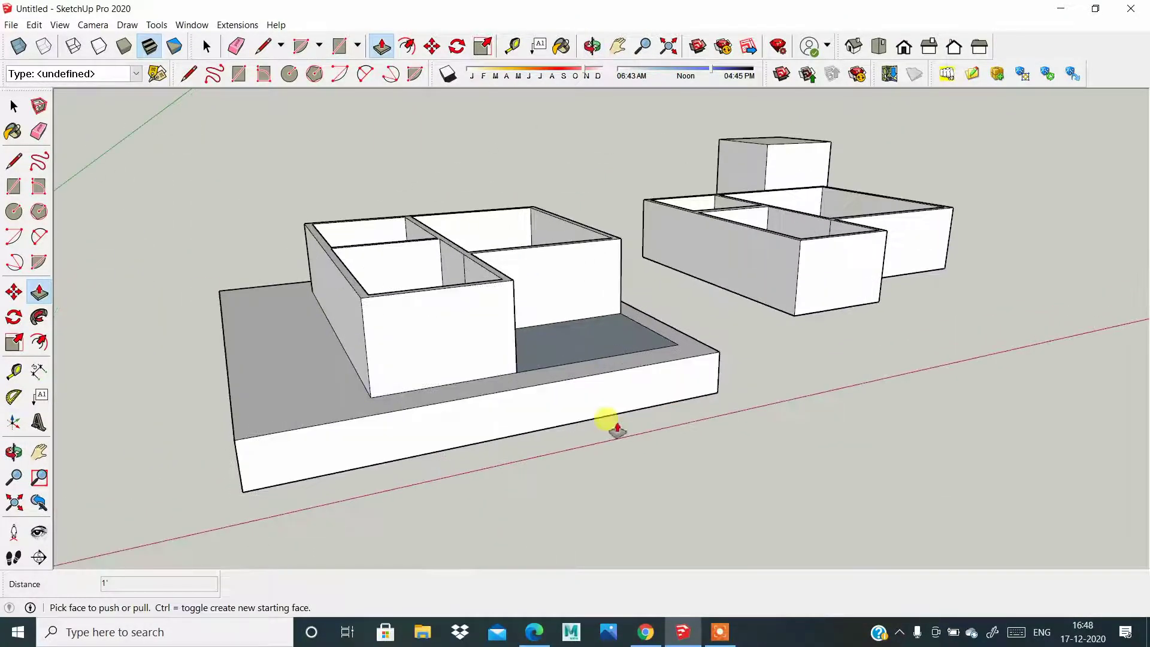
mouse_move(500, 464)
middle_down()
mouse_move(417, 486)
mouse_move(621, 475)
mouse_move(475, 307)
middle_up()
scroll(470, 305, down, 2)
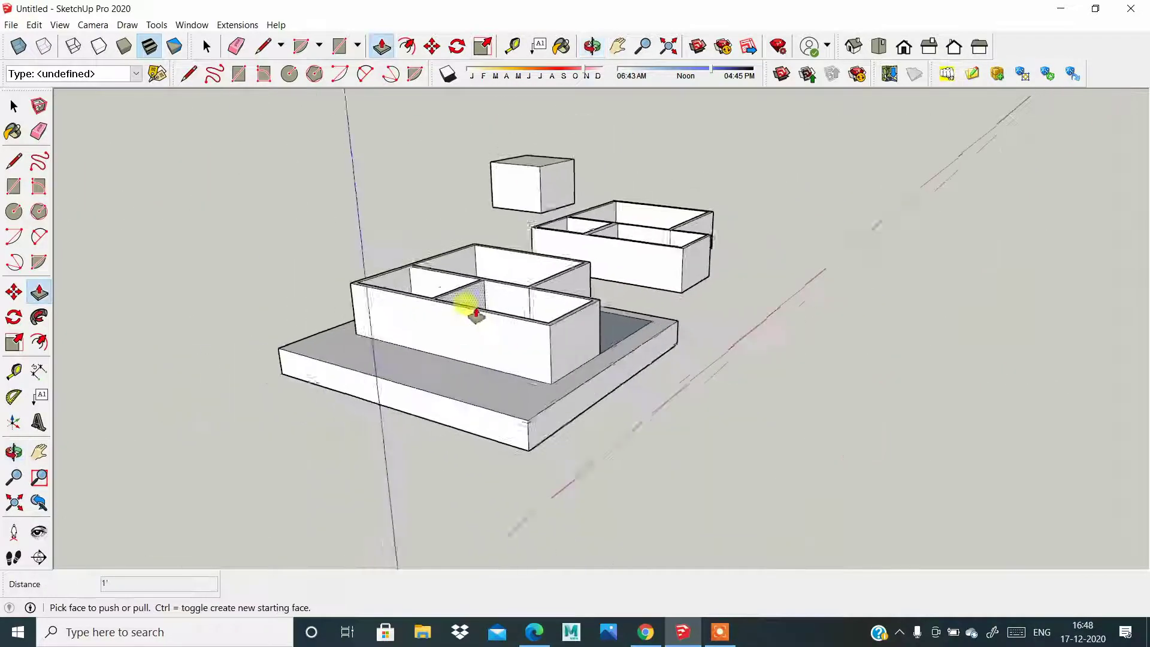
scroll(822, 213, up, 1)
scroll(462, 226, down, 2)
scroll(551, 231, down, 1)
mouse_move(551, 231)
middle_down()
mouse_move(655, 267)
mouse_move(451, 360)
mouse_move(297, 299)
middle_up()
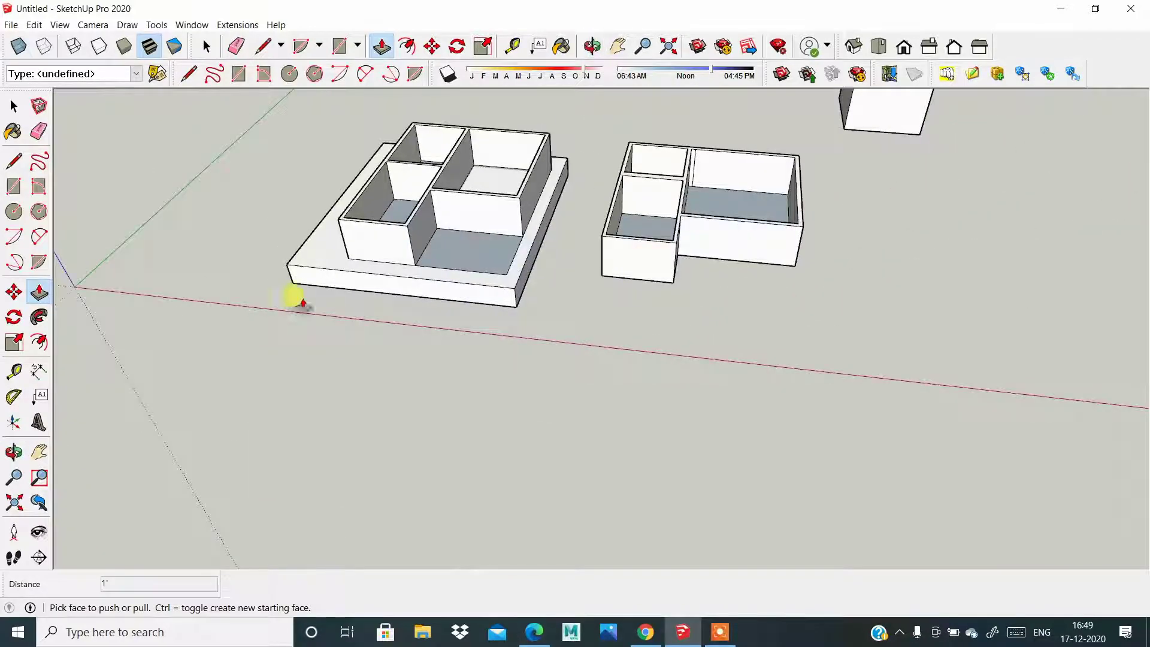
click(14, 186)
click(881, 202)
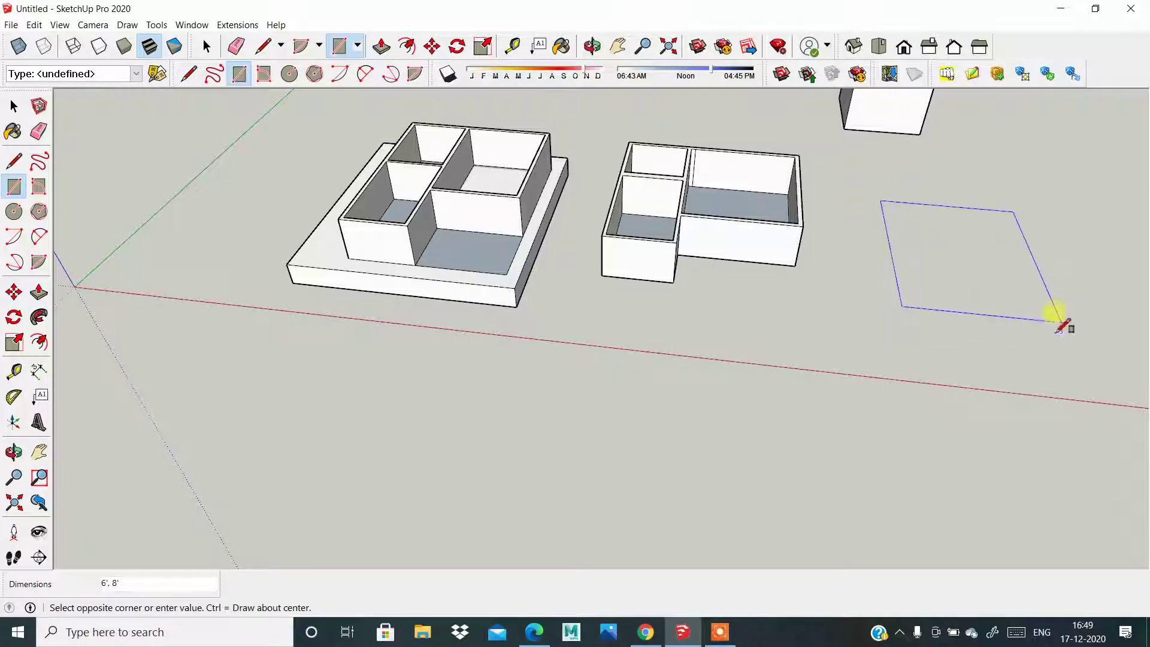
click(1040, 336)
scroll(662, 311, down, 3)
middle_drag(967, 426, 866, 425)
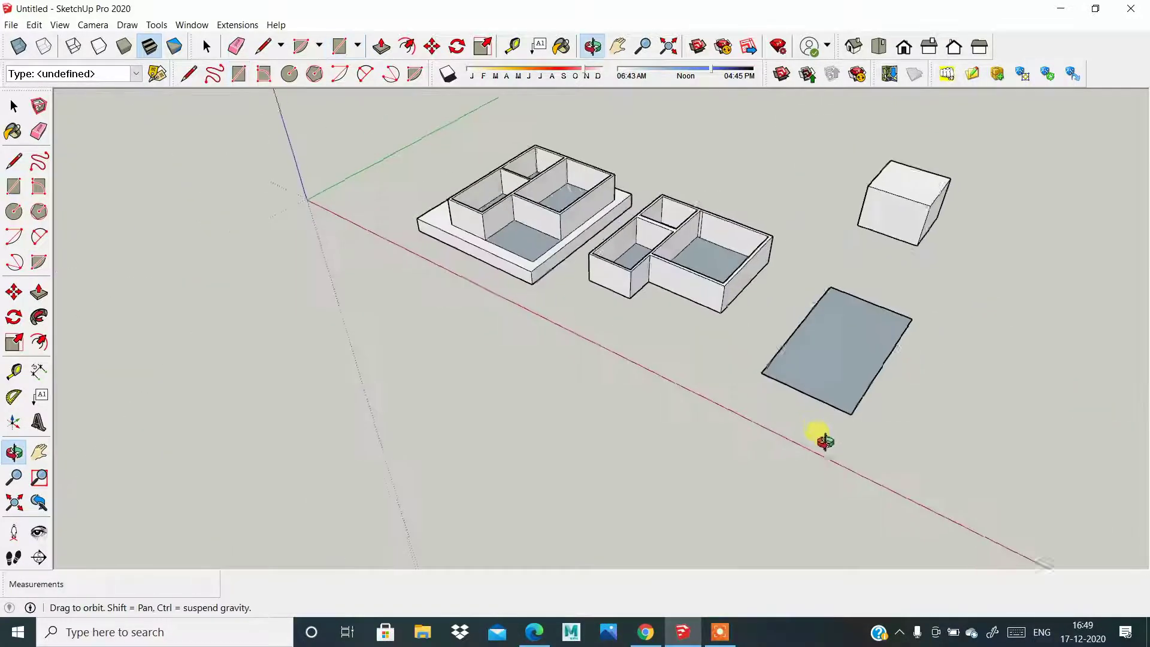
scroll(867, 425, up, 2)
Step: Push/Pull the new rectangle up 2' into a box
click(38, 292)
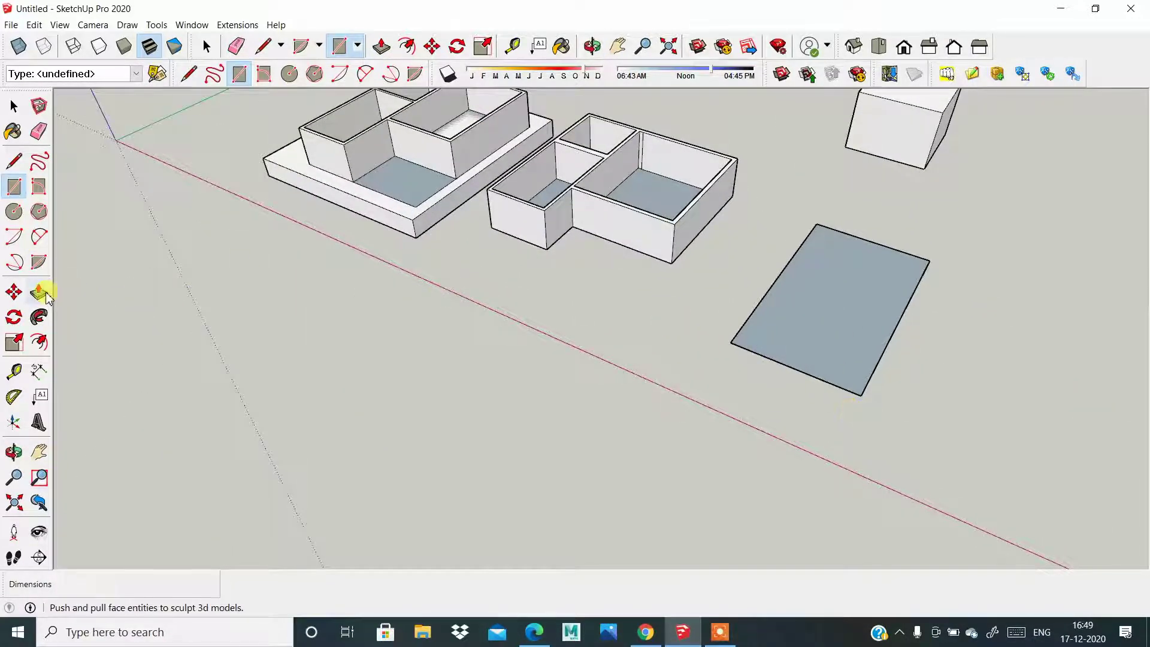
click(826, 321)
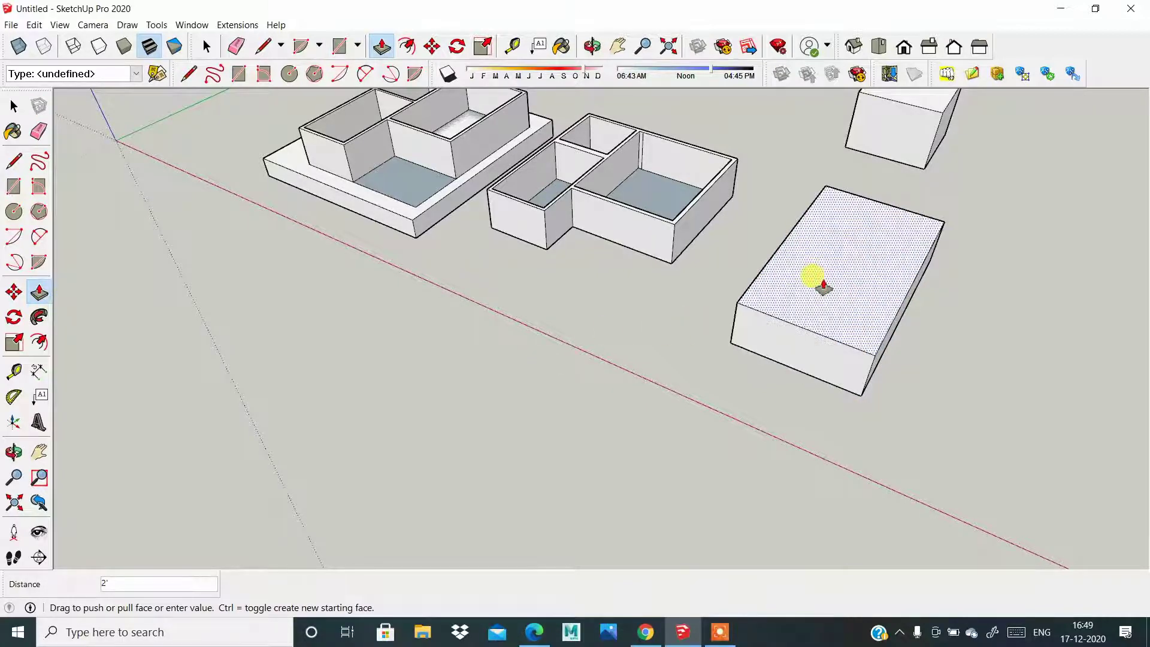
click(824, 287)
scroll(629, 290, down, 3)
mouse_move(629, 290)
middle_down()
mouse_move(457, 347)
mouse_move(747, 267)
mouse_move(743, 256)
middle_up()
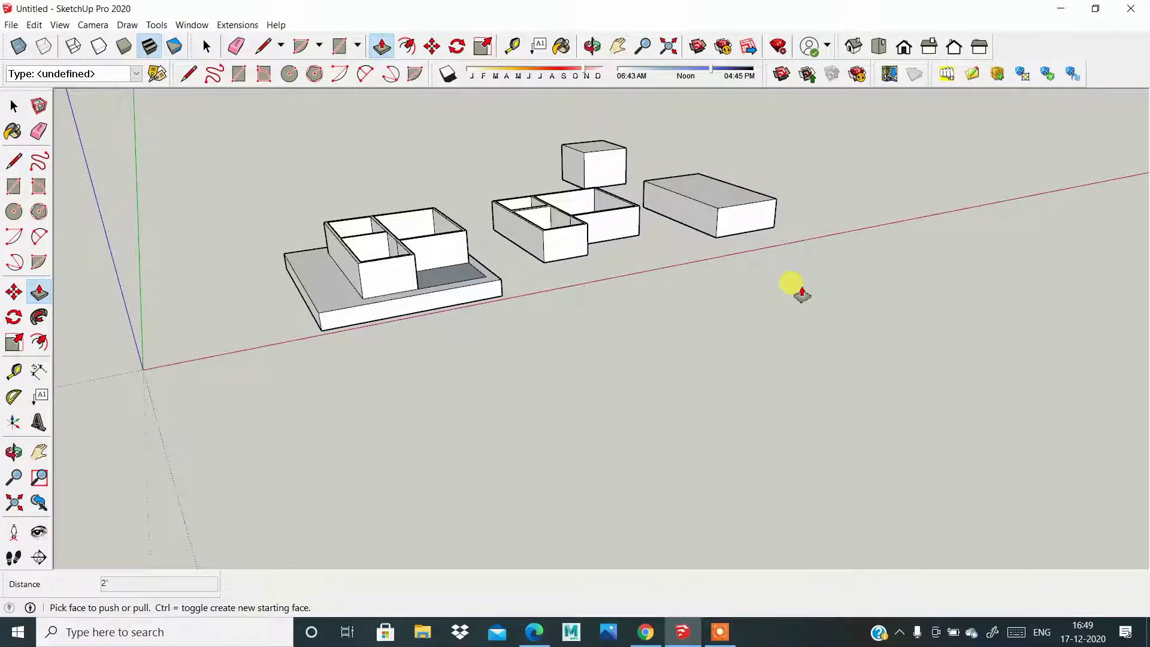
Step: Push the right box's top face down into a thin slab
mouse_move(367, 380)
middle_down()
mouse_move(752, 210)
mouse_move(770, 252)
middle_up()
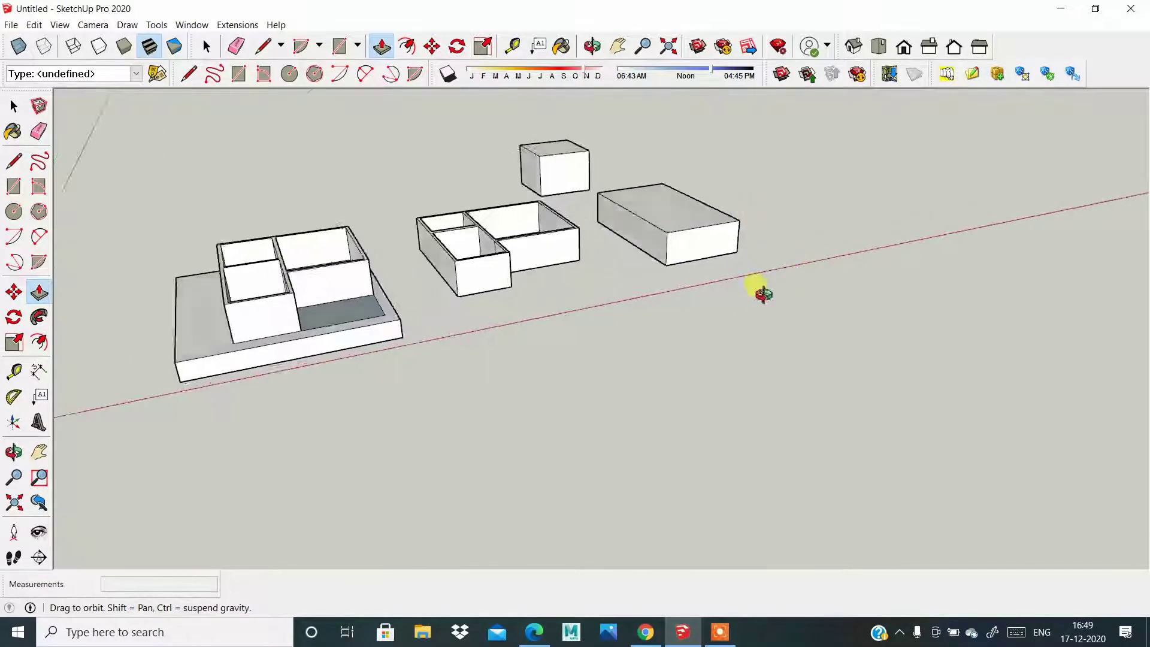
scroll(769, 252, up, 2)
click(762, 244)
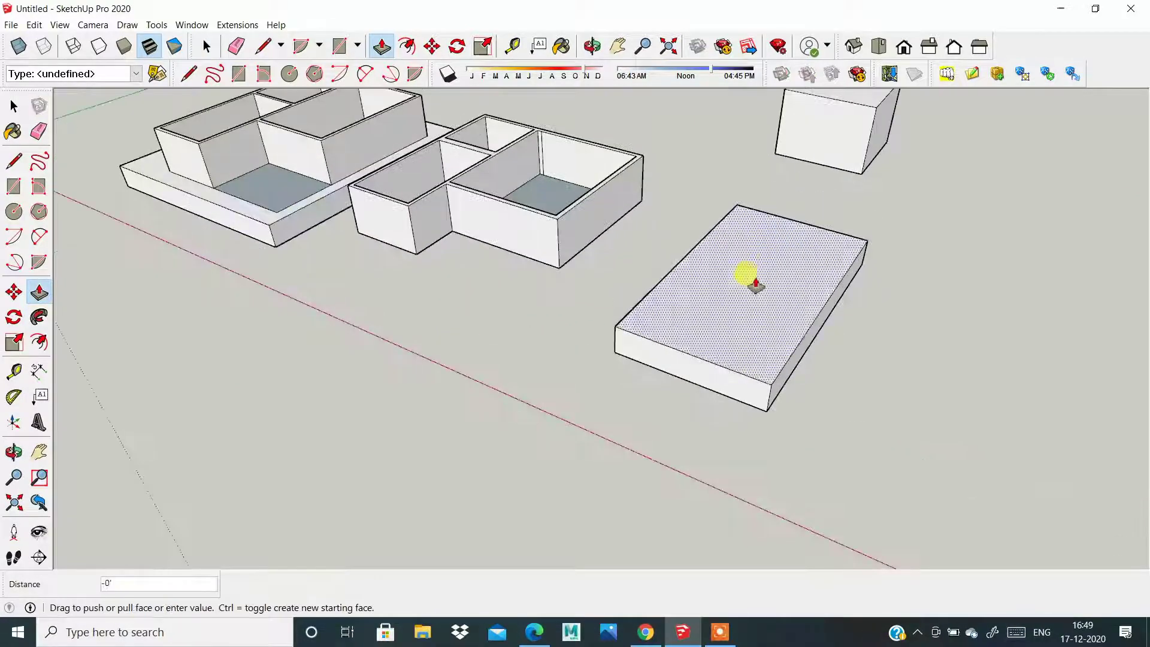
click(748, 282)
scroll(448, 253, up, 3)
Step: Orbit and zoom toward the second floor plan for a top-down view
middle_drag(448, 253, 688, 308)
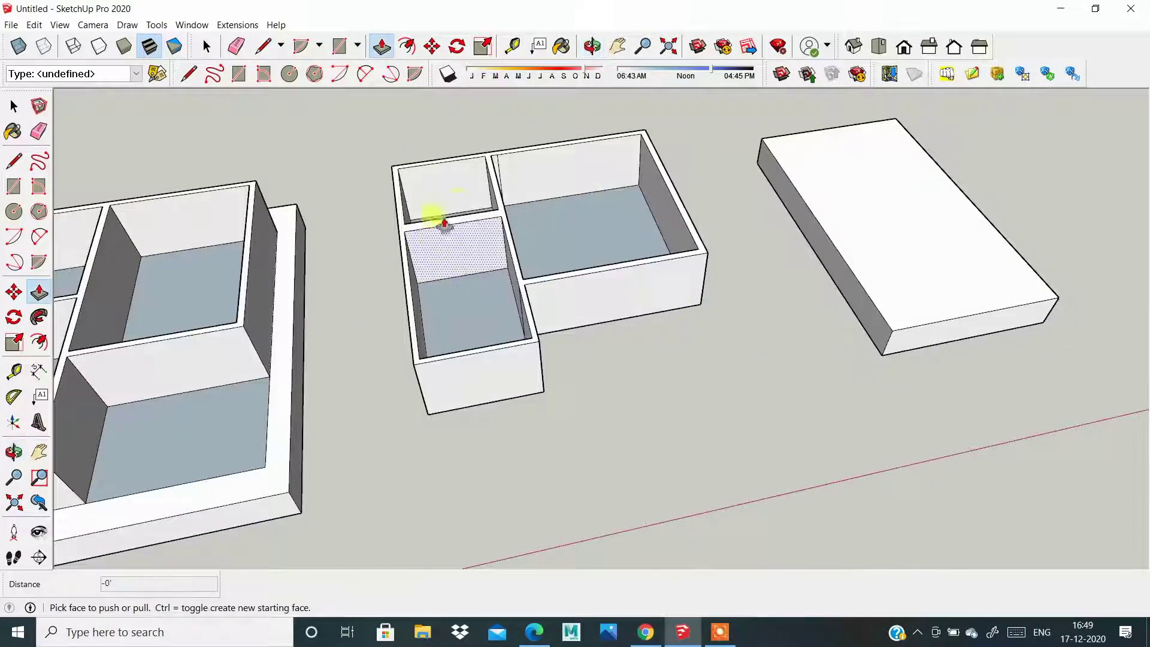
scroll(398, 207, down, 2)
scroll(486, 244, down, 2)
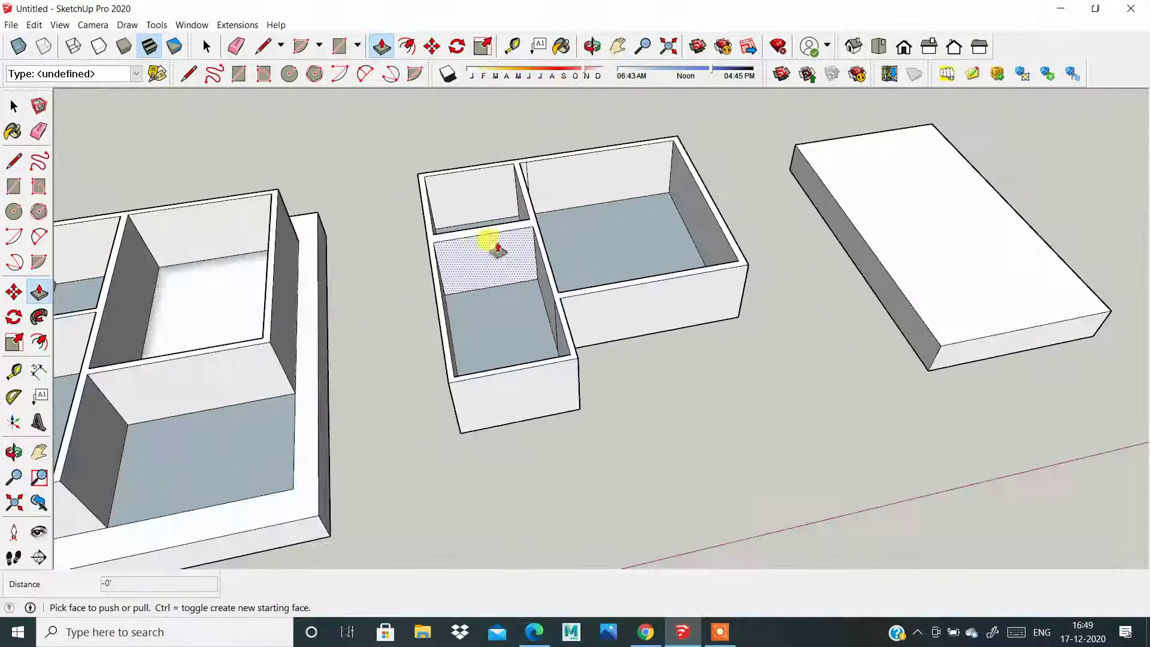
scroll(608, 390, down, 2)
mouse_move(608, 390)
middle_down()
mouse_move(519, 204)
mouse_move(523, 377)
mouse_move(709, 435)
mouse_move(542, 406)
middle_up()
scroll(479, 367, up, 3)
scroll(479, 366, up, 2)
scroll(452, 380, down, 1)
scroll(452, 380, down, 2)
scroll(555, 363, up, 1)
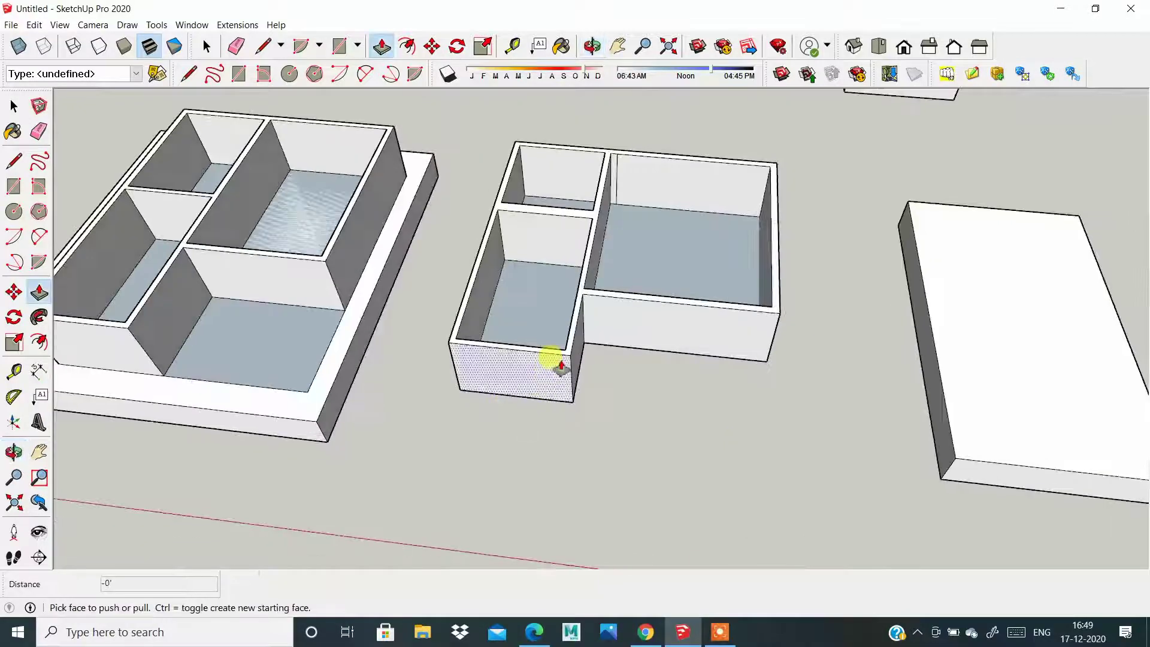
scroll(556, 362, up, 1)
scroll(351, 295, up, 2)
scroll(437, 377, up, 2)
mouse_move(437, 377)
middle_down()
mouse_move(488, 465)
mouse_move(397, 432)
middle_up()
scroll(410, 257, up, 2)
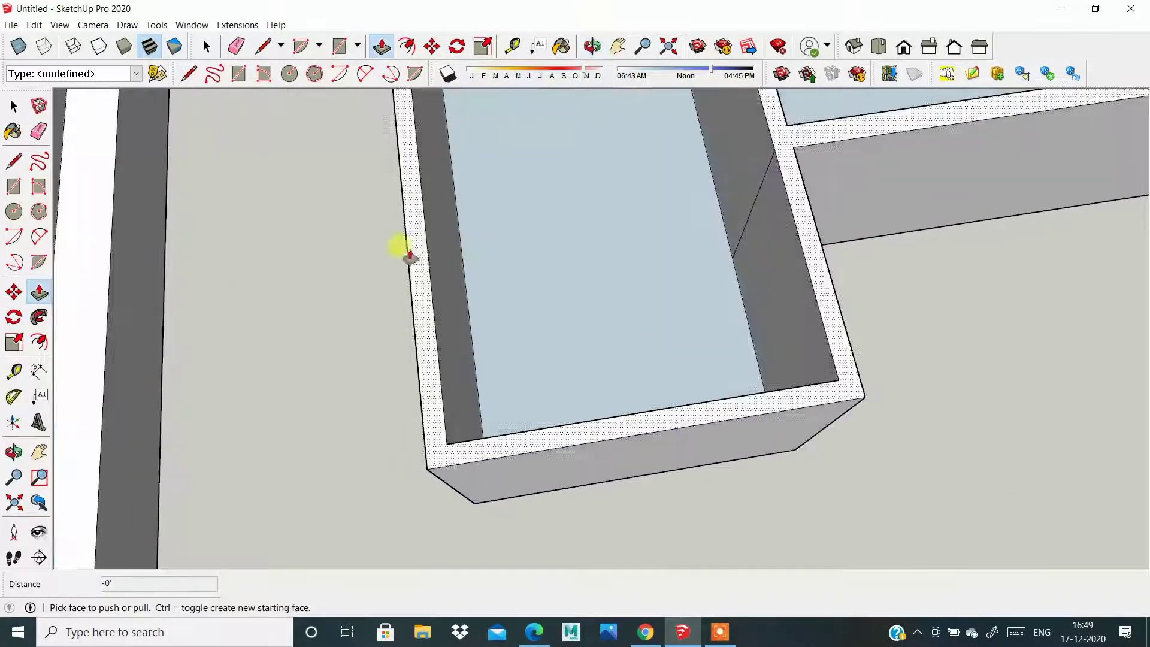
Step: Mark a small rectangle on the wall top, sink it 1', then fill it back flush
click(13, 187)
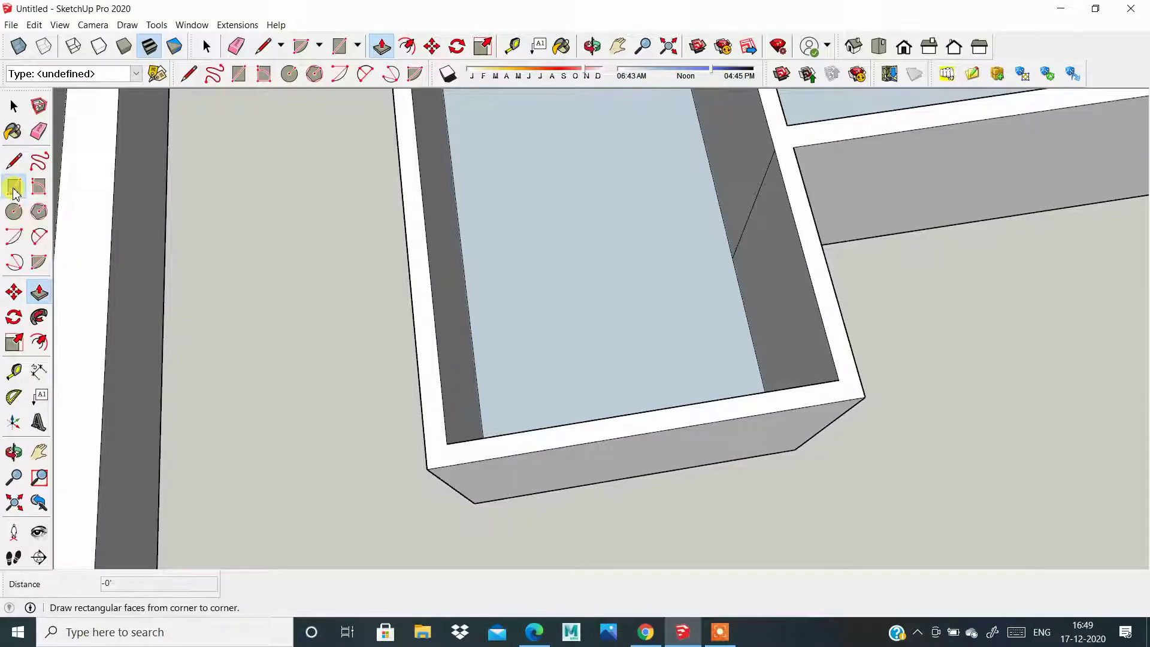
scroll(437, 377, up, 5)
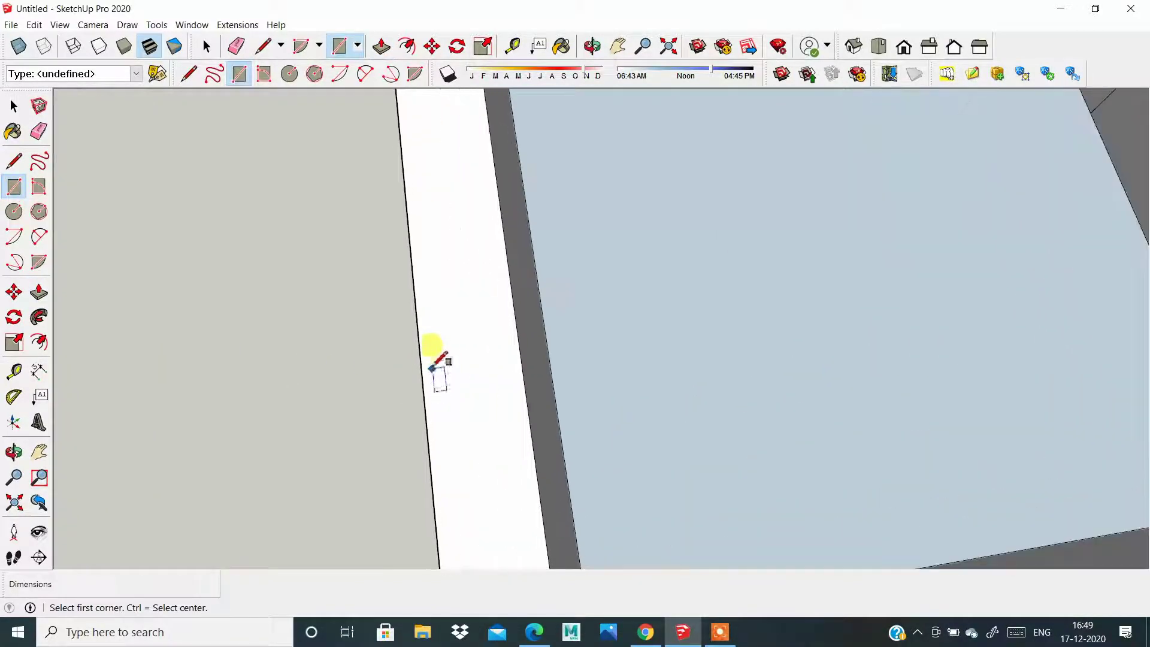
click(455, 348)
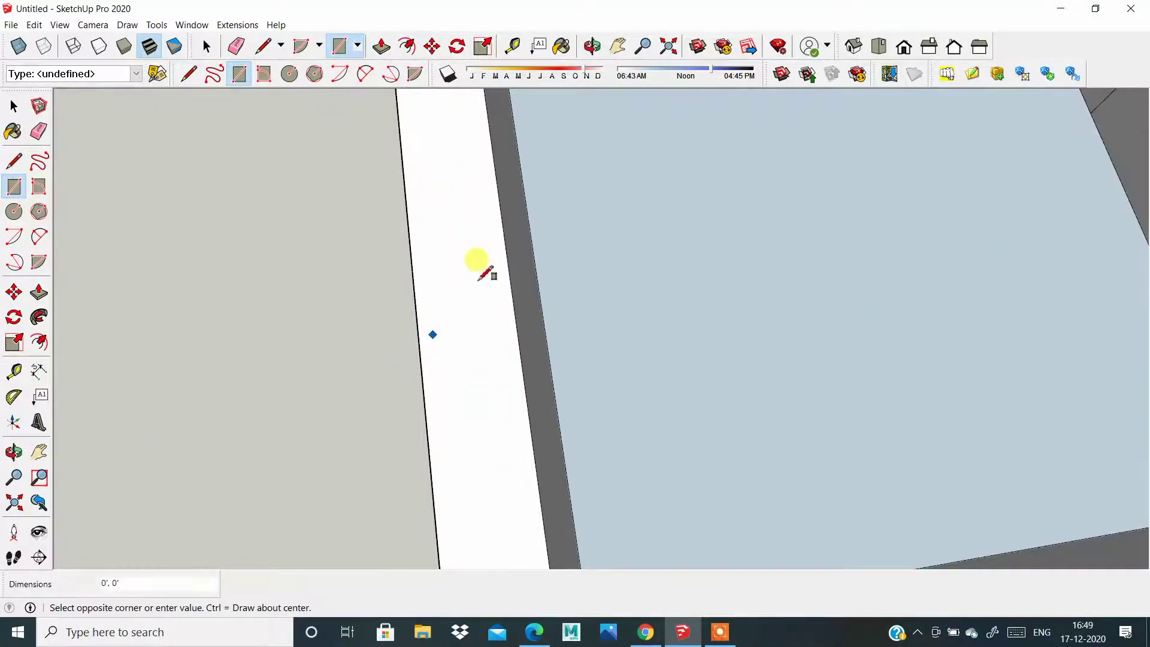
scroll(479, 279, down, 2)
scroll(470, 273, down, 2)
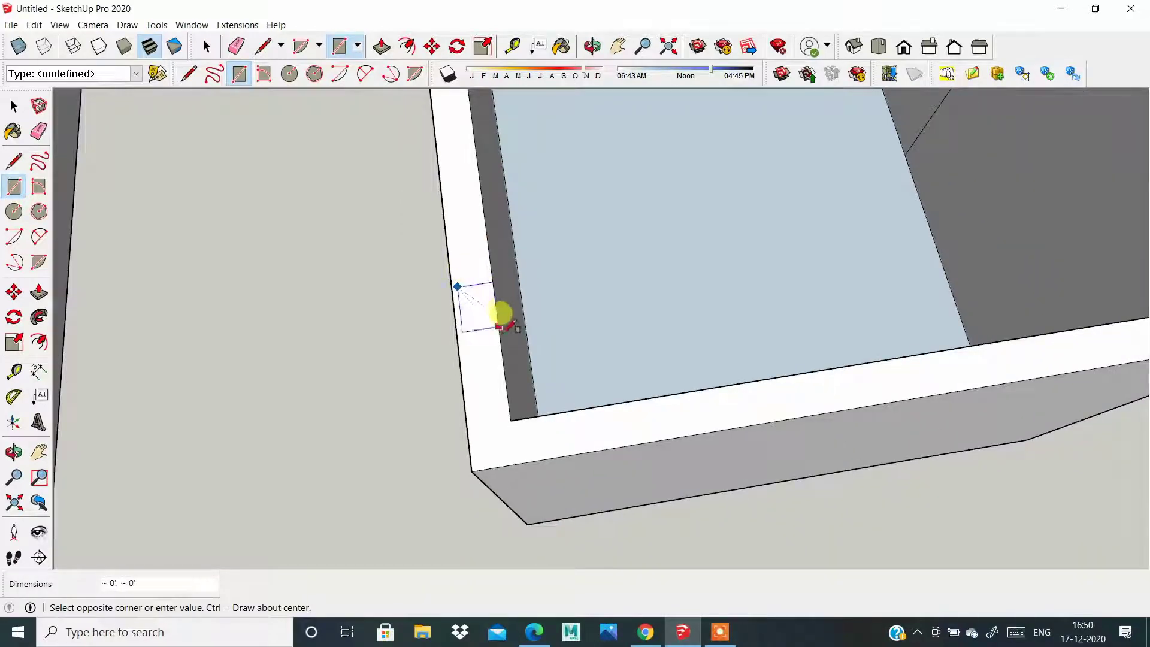
scroll(404, 339, down, 5)
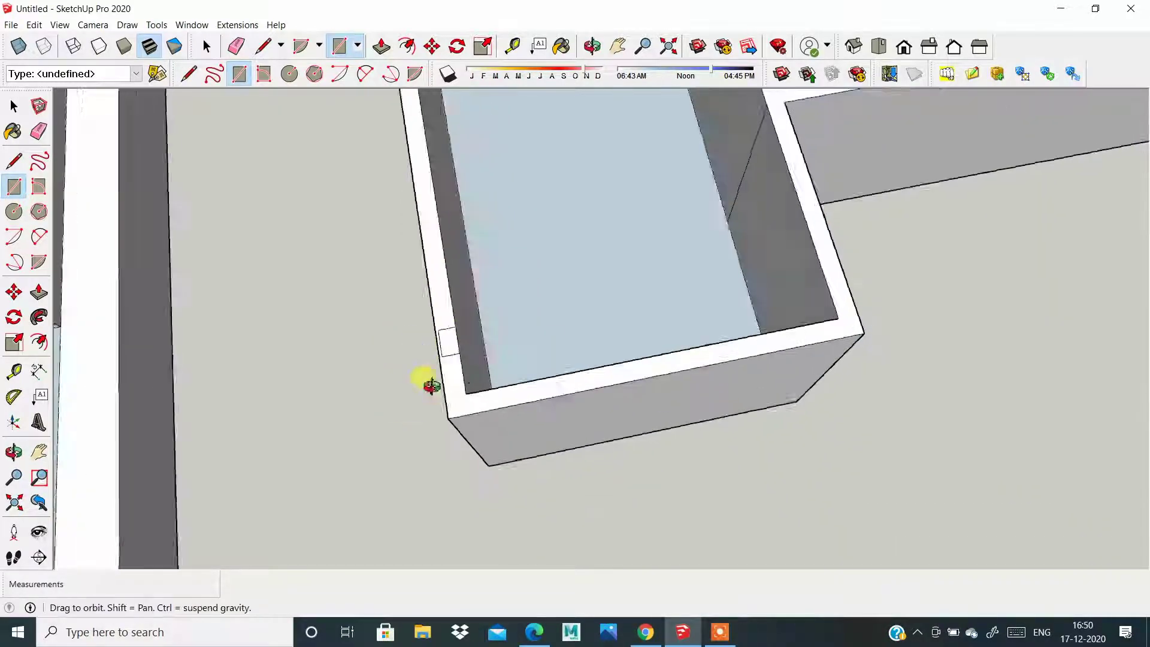
middle_drag(424, 380, 495, 321)
click(38, 292)
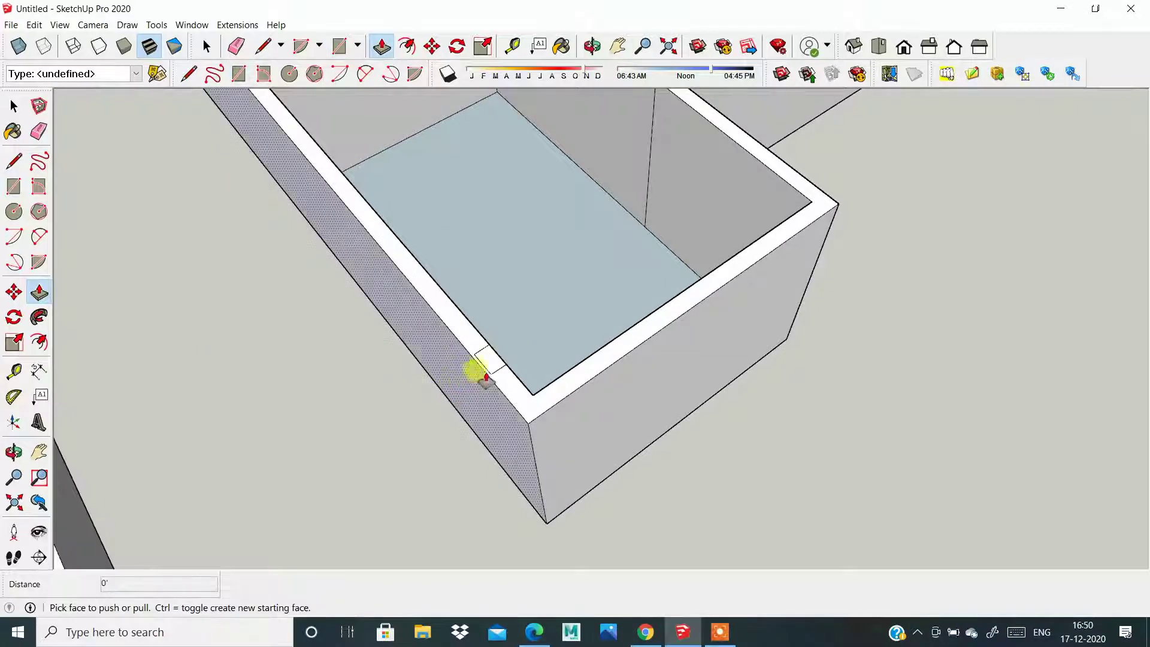
click(484, 358)
click(482, 308)
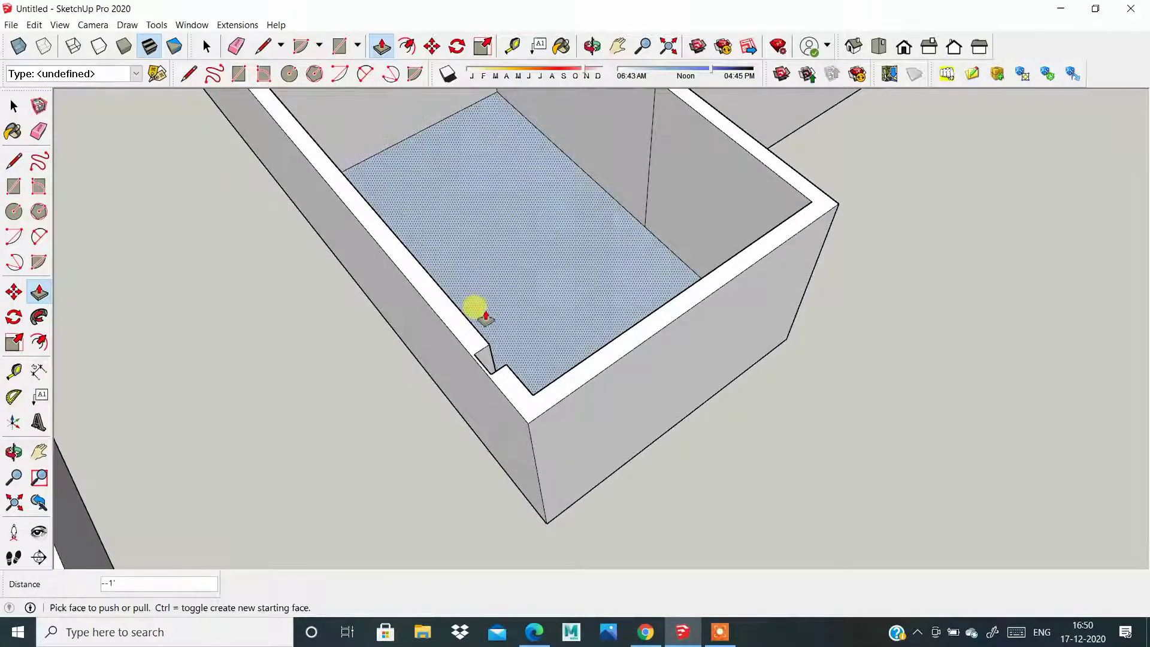
click(509, 339)
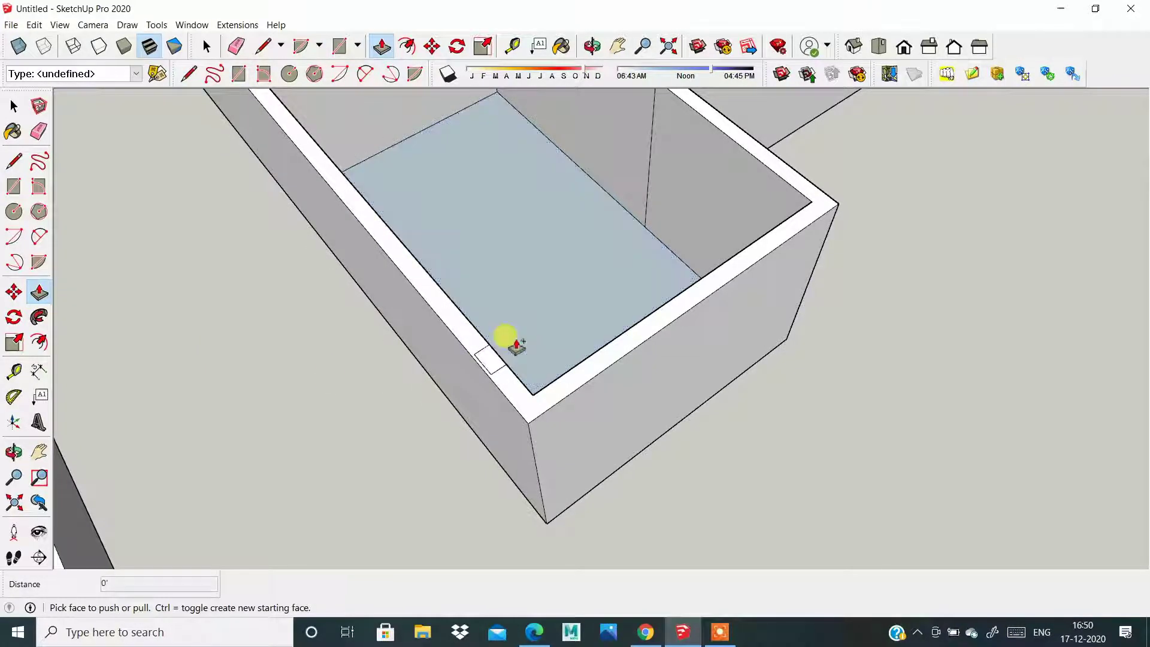
Step: Start another rectangle on the wall top, then cancel it with Esc
click(15, 187)
scroll(398, 295, up, 3)
scroll(429, 290, up, 3)
scroll(393, 288, up, 3)
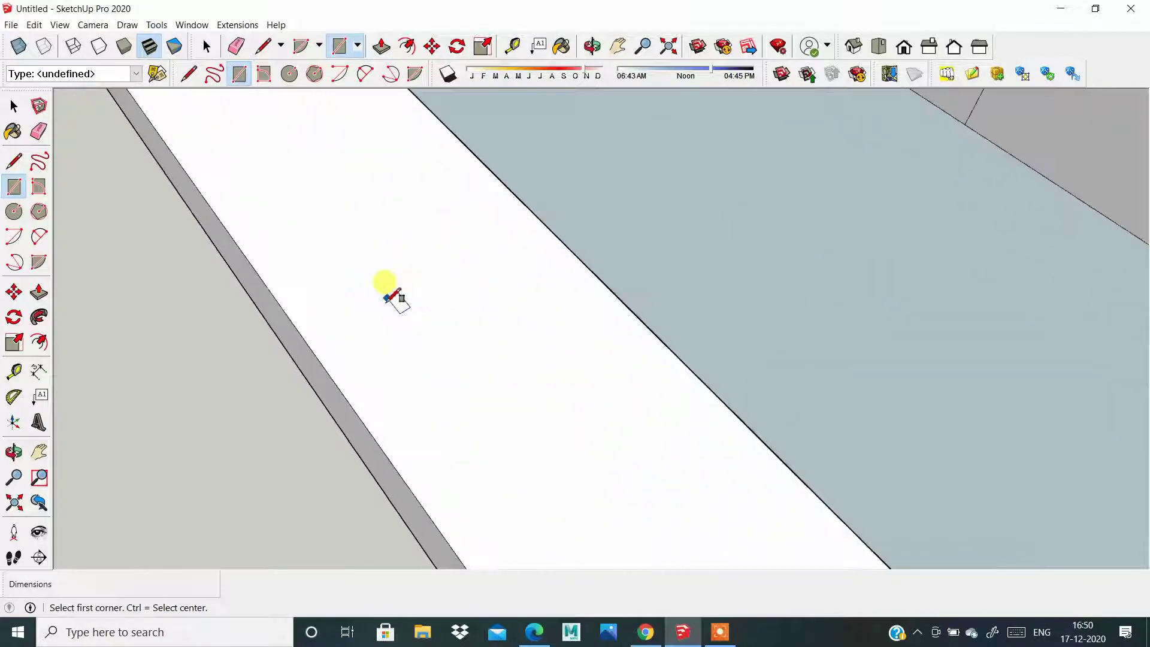
click(385, 297)
scroll(539, 373, down, 2)
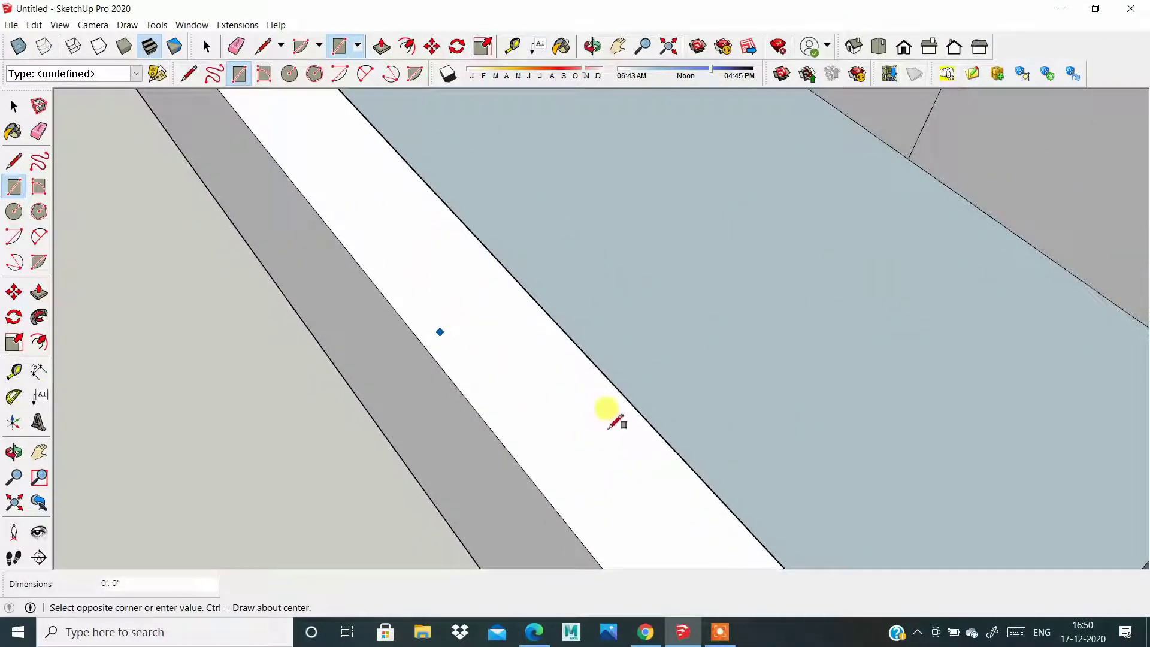
scroll(508, 333, down, 2)
scroll(524, 352, down, 2)
scroll(511, 351, up, 1)
scroll(506, 353, up, 3)
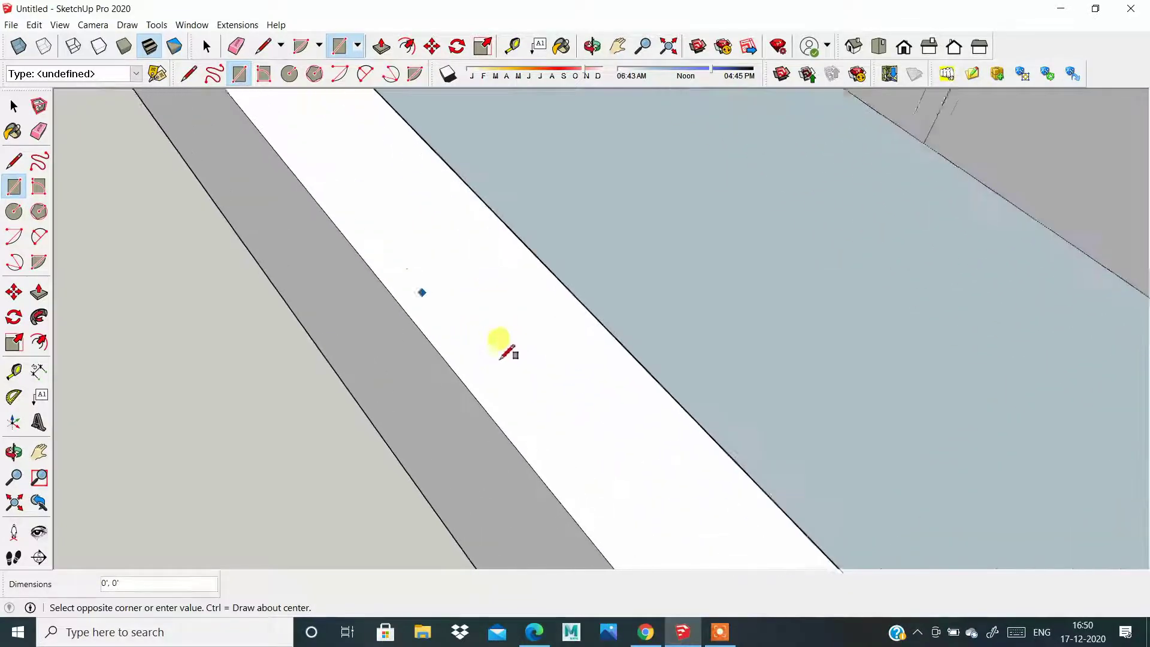
scroll(425, 284, up, 1)
scroll(360, 186, down, 1)
scroll(436, 269, down, 2)
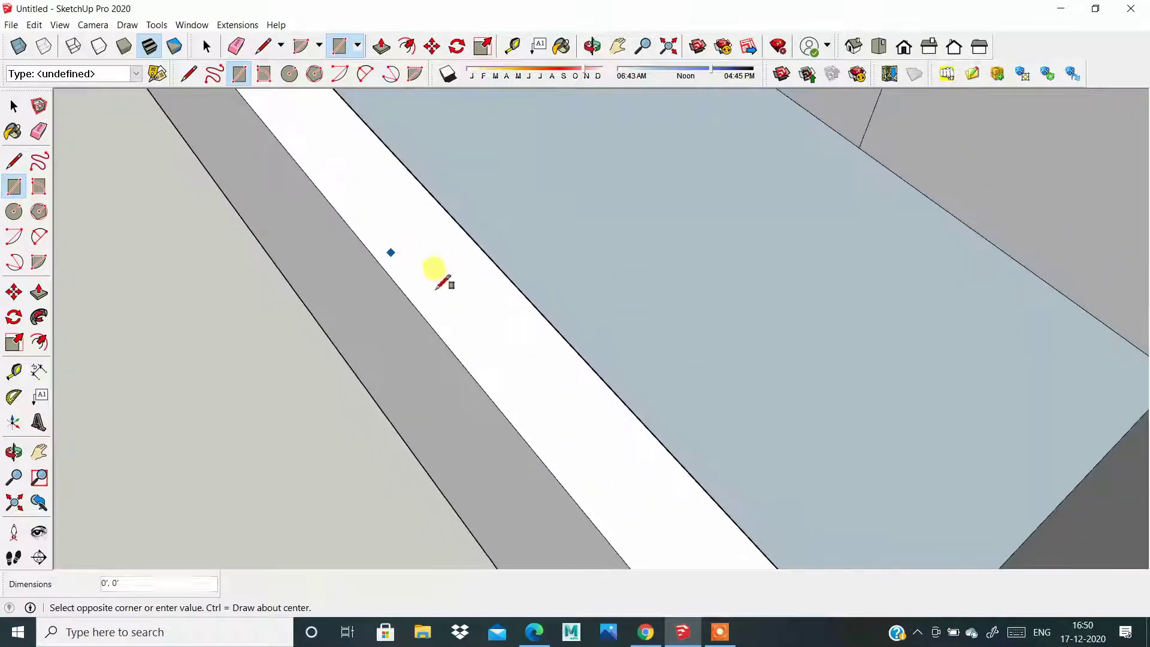
scroll(441, 261, down, 2)
scroll(467, 278, down, 2)
scroll(473, 300, down, 2)
scroll(488, 326, up, 1)
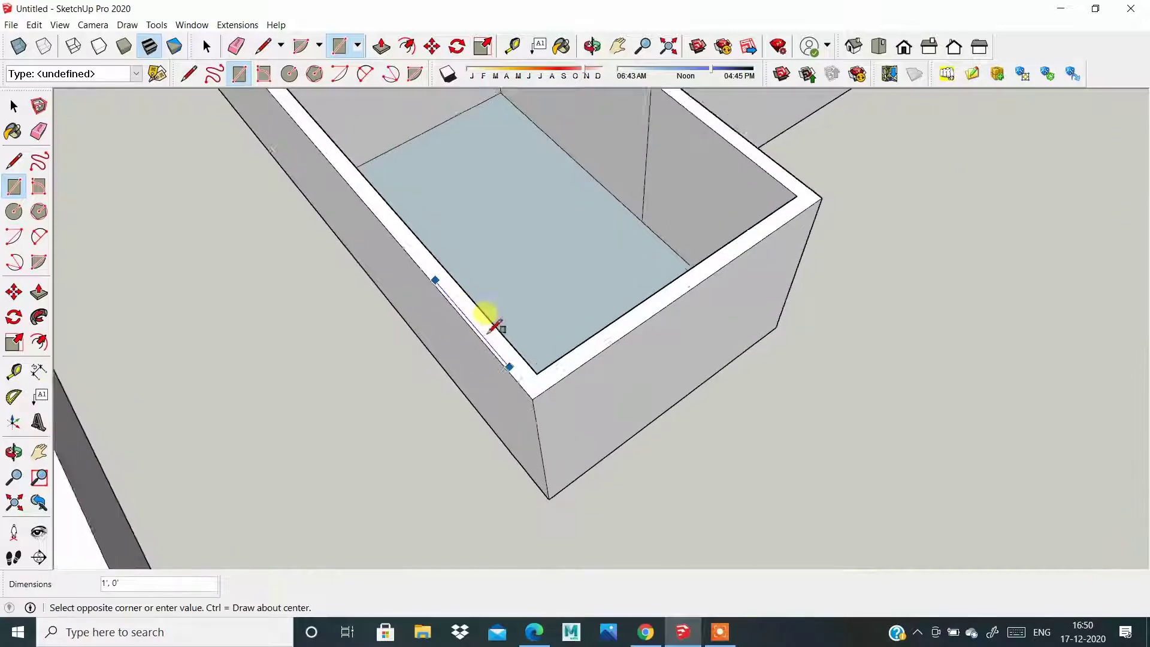
scroll(493, 321, up, 1)
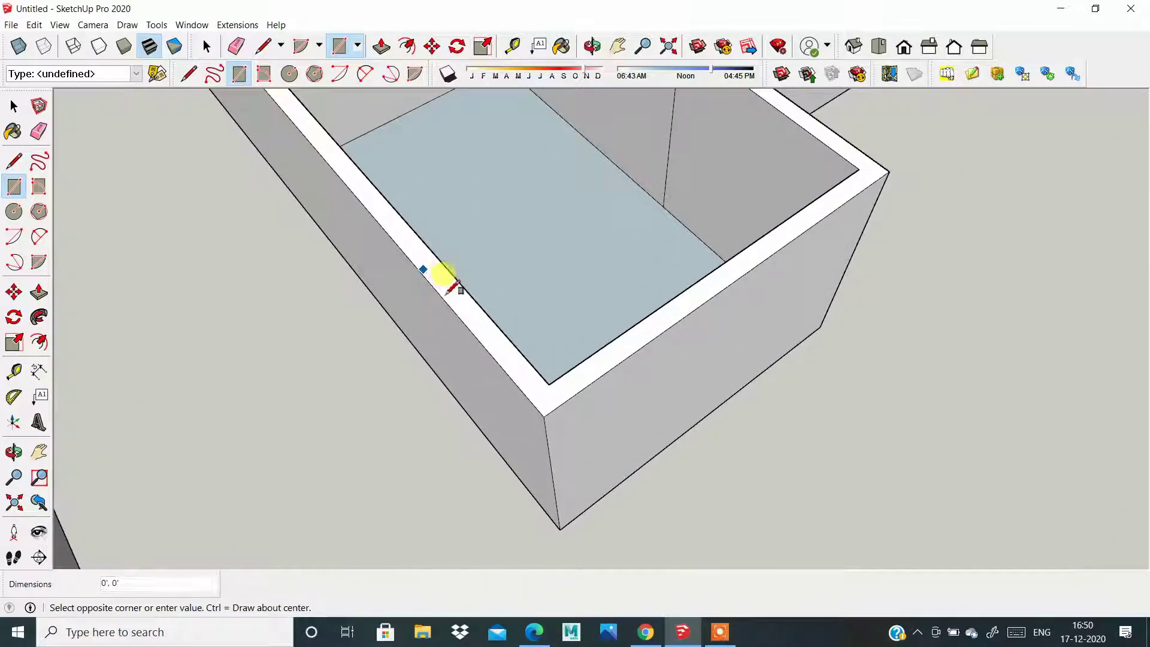
scroll(446, 293, up, 2)
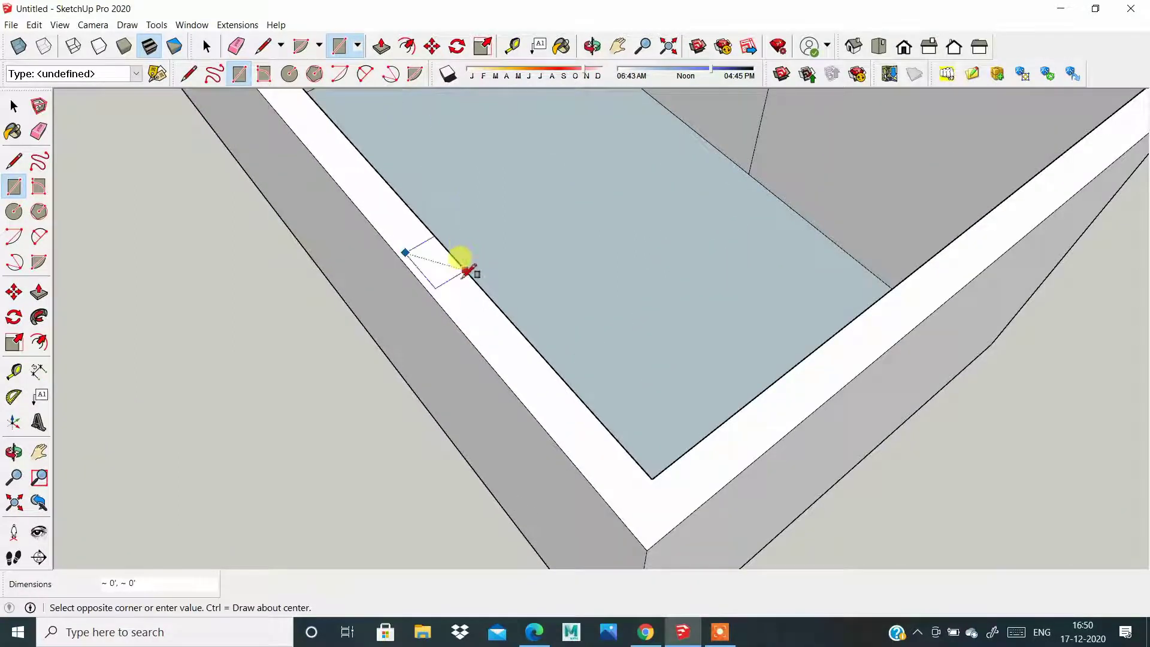
scroll(442, 283, down, 2)
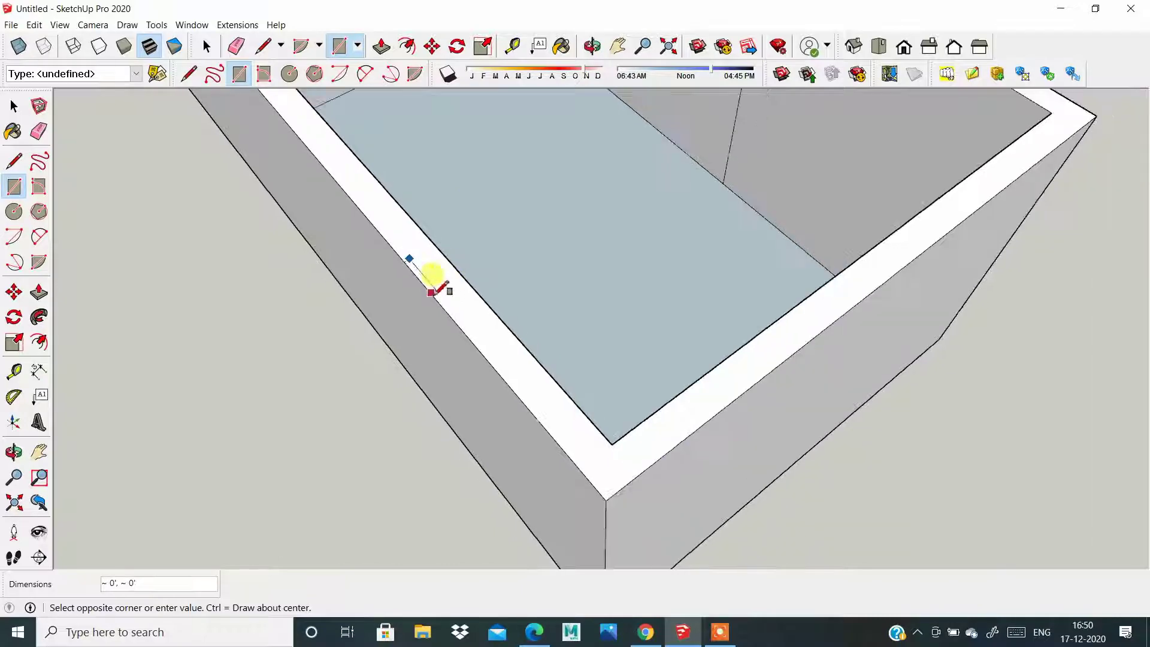
scroll(437, 289, down, 1)
scroll(440, 292, down, 2)
scroll(443, 303, down, 2)
key(Escape)
scroll(473, 307, down, 1)
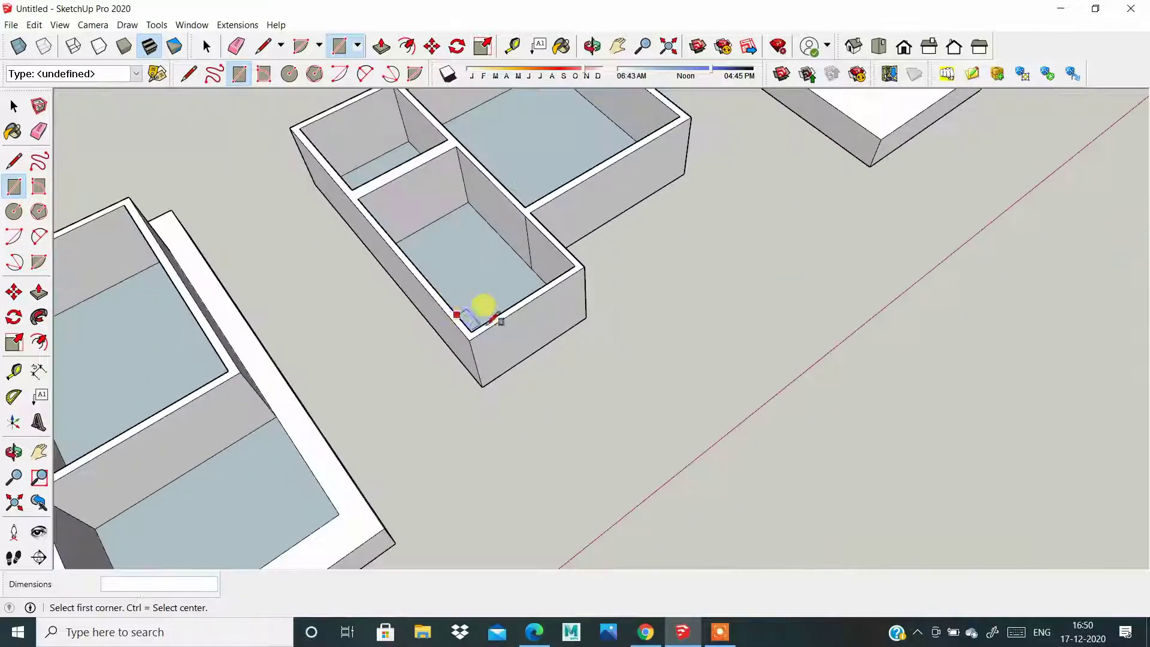
scroll(455, 312, up, 2)
scroll(443, 336, up, 2)
scroll(442, 366, up, 2)
scroll(438, 379, up, 2)
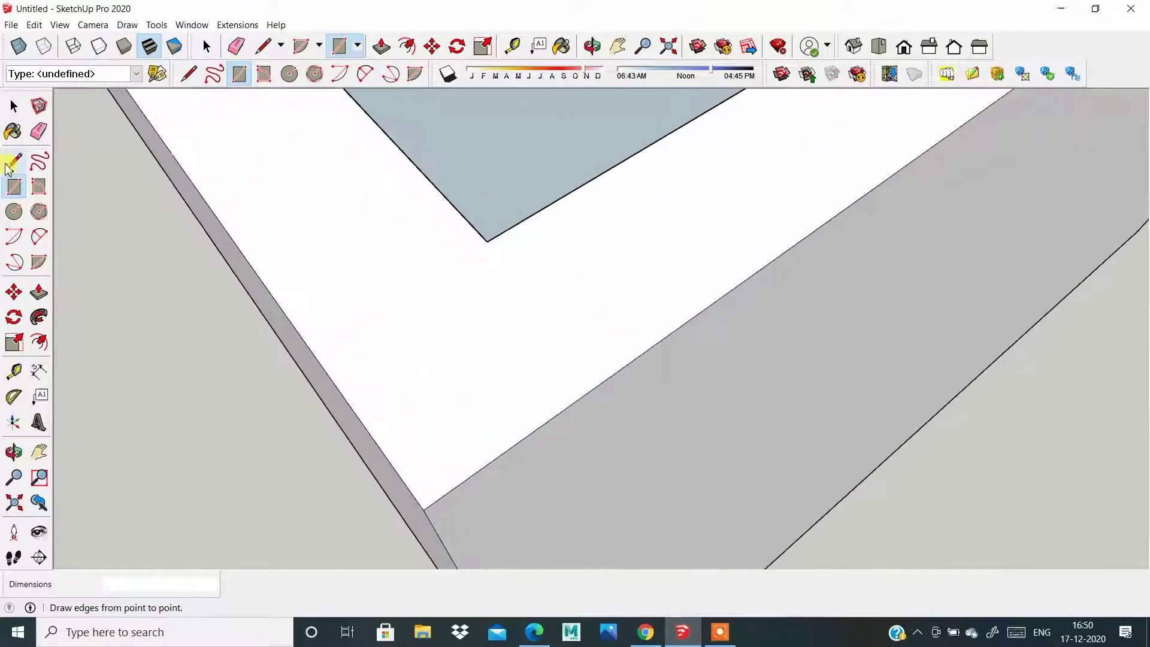
Step: Cancel a started line on the wall top and switch to the Top standard view
click(15, 162)
click(370, 300)
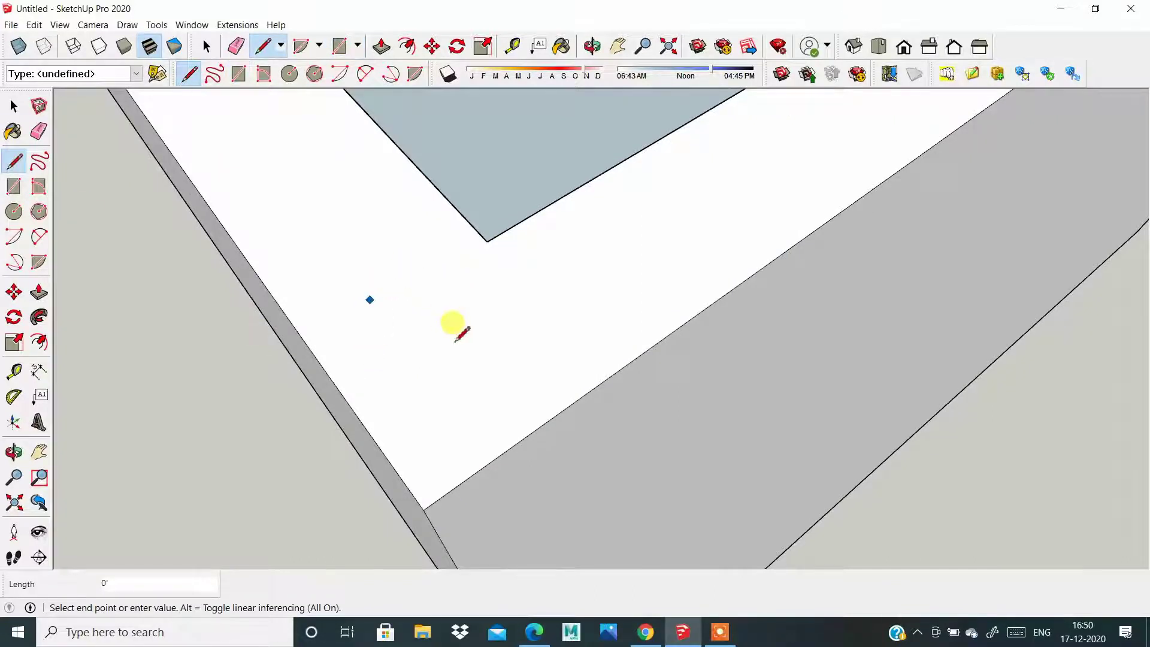
scroll(455, 252, down, 2)
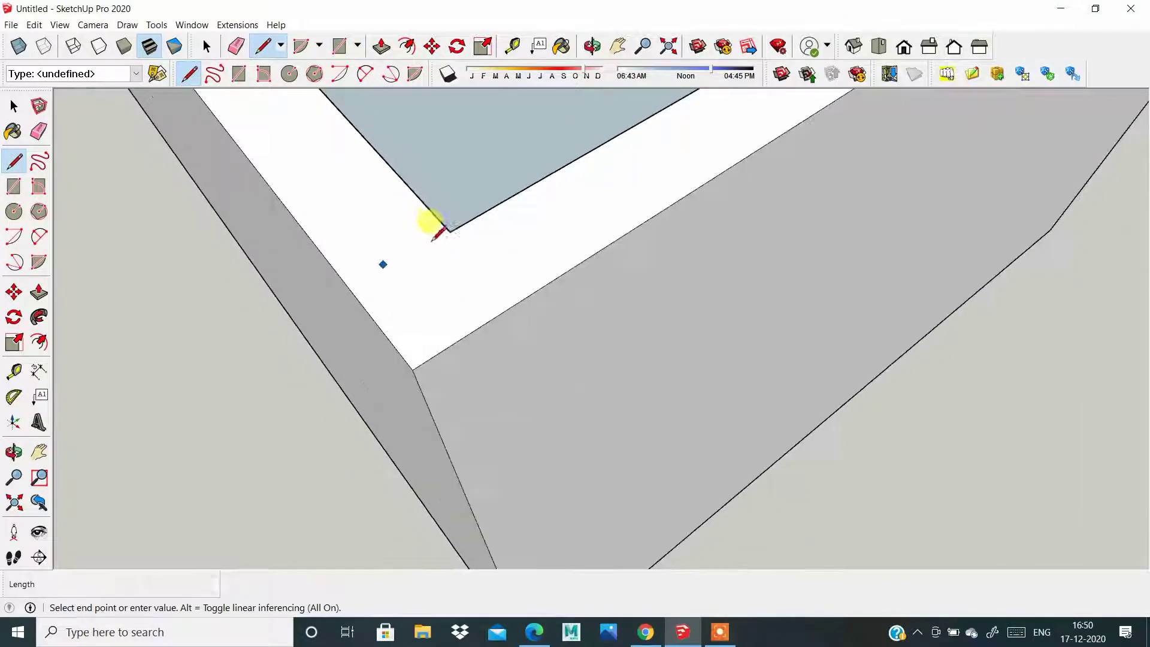
scroll(451, 267, down, 2)
scroll(462, 313, down, 2)
scroll(457, 323, down, 1)
scroll(456, 313, down, 4)
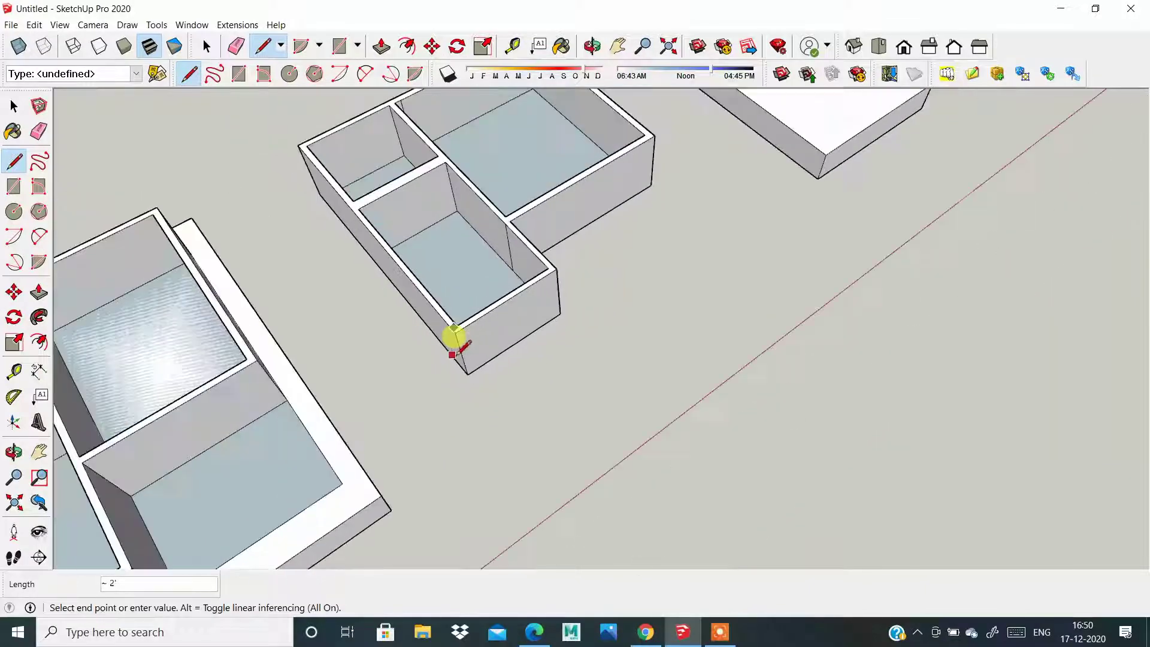
scroll(659, 372, down, 2)
key(Escape)
scroll(547, 359, down, 2)
scroll(668, 252, up, 4)
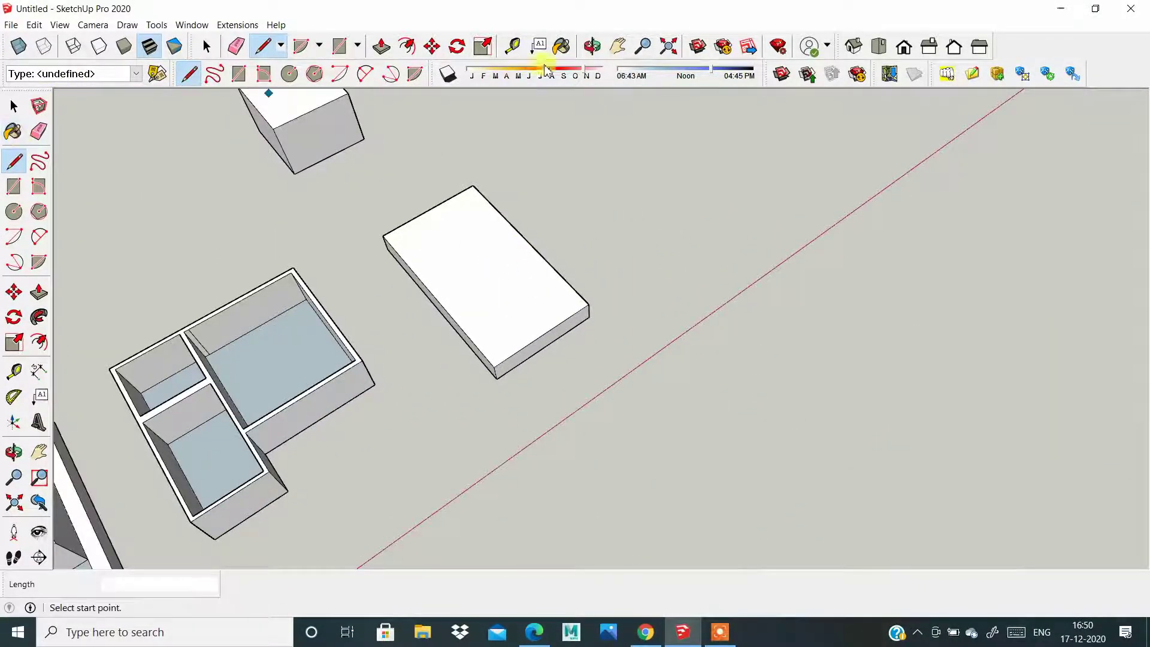
click(878, 47)
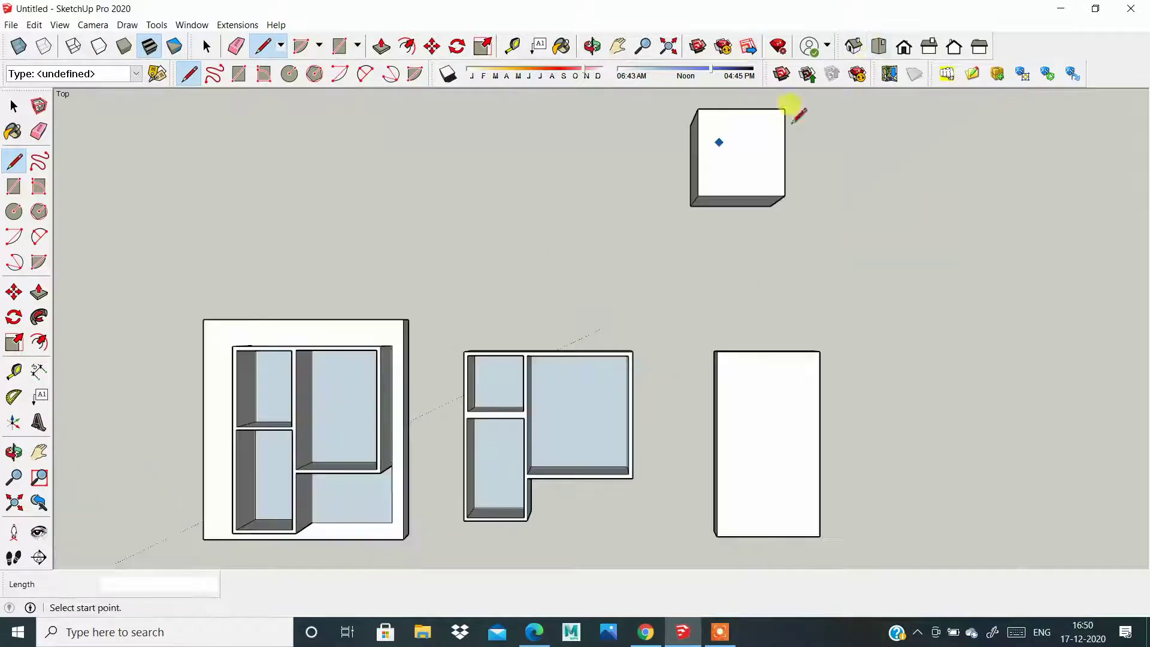
scroll(504, 473, up, 1)
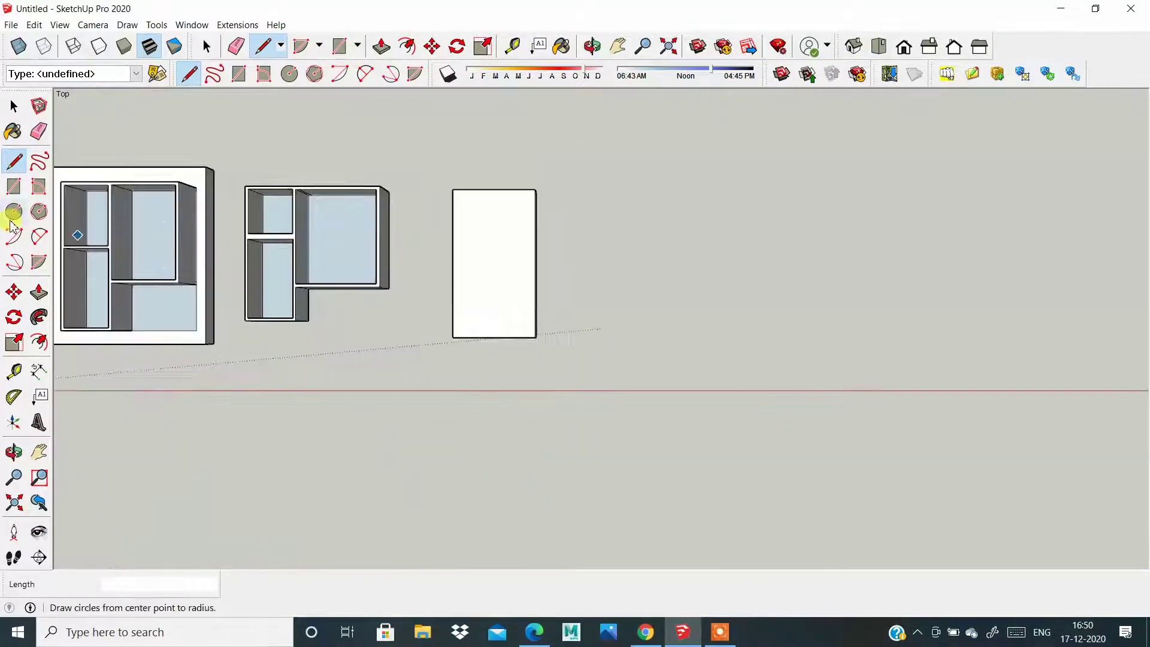
Step: Draw a square face to the right of the white block
click(13, 188)
click(640, 176)
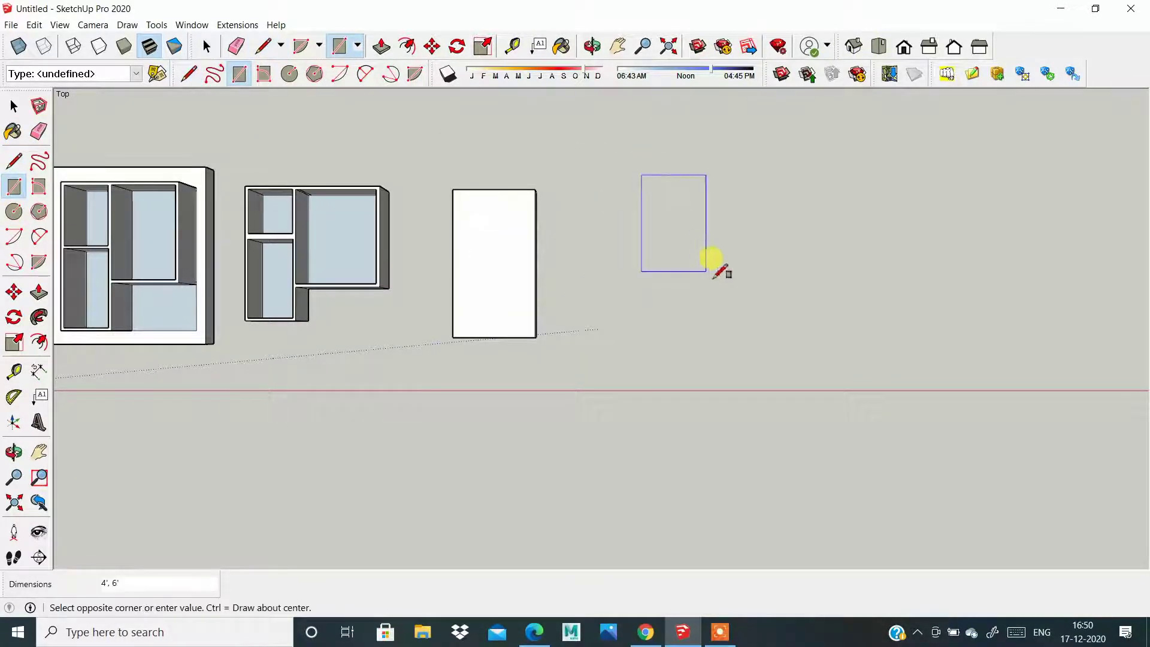
scroll(714, 258, down, 1)
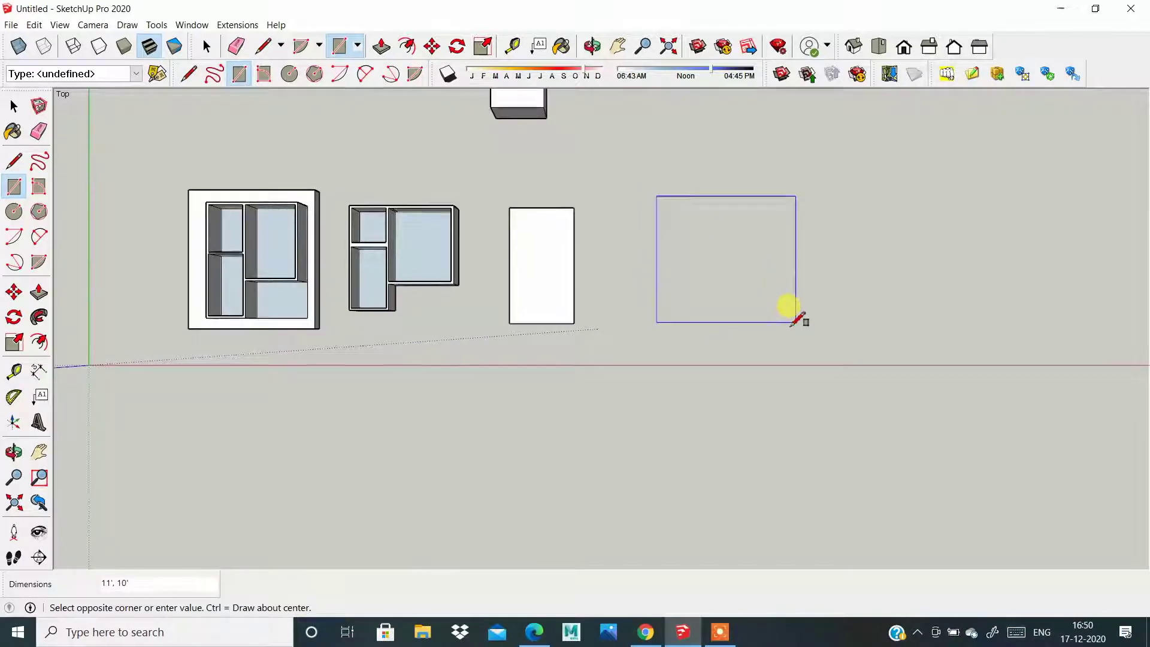
click(795, 321)
scroll(854, 318, up, 2)
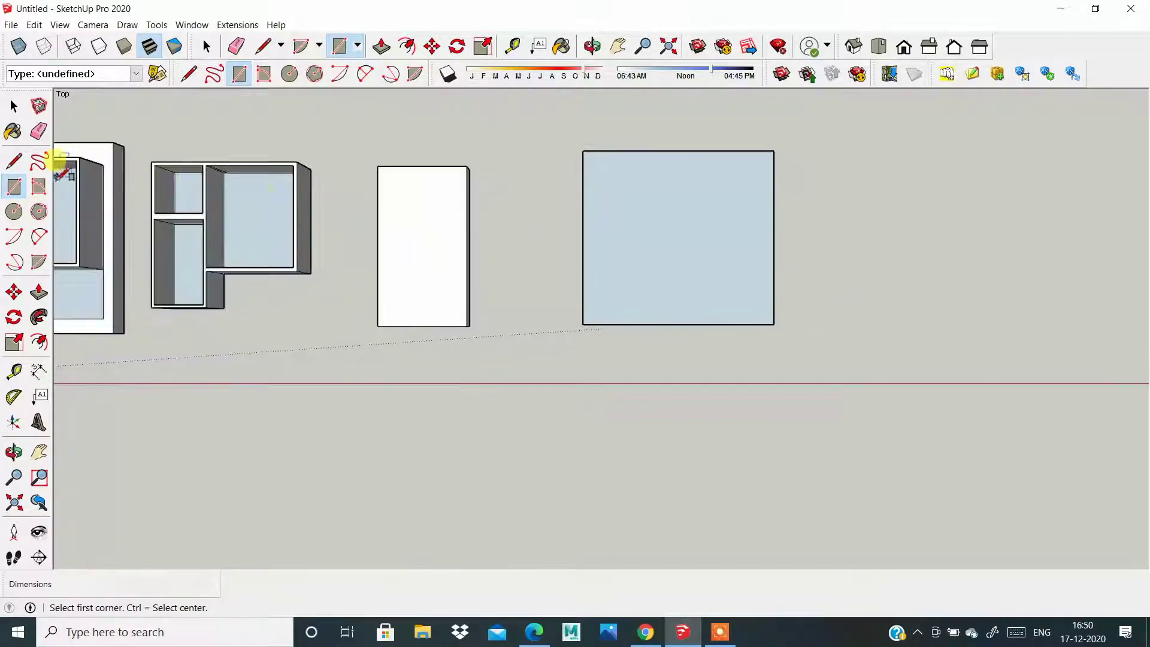
Step: Offset the square's edges outward into a thin border outline
click(39, 342)
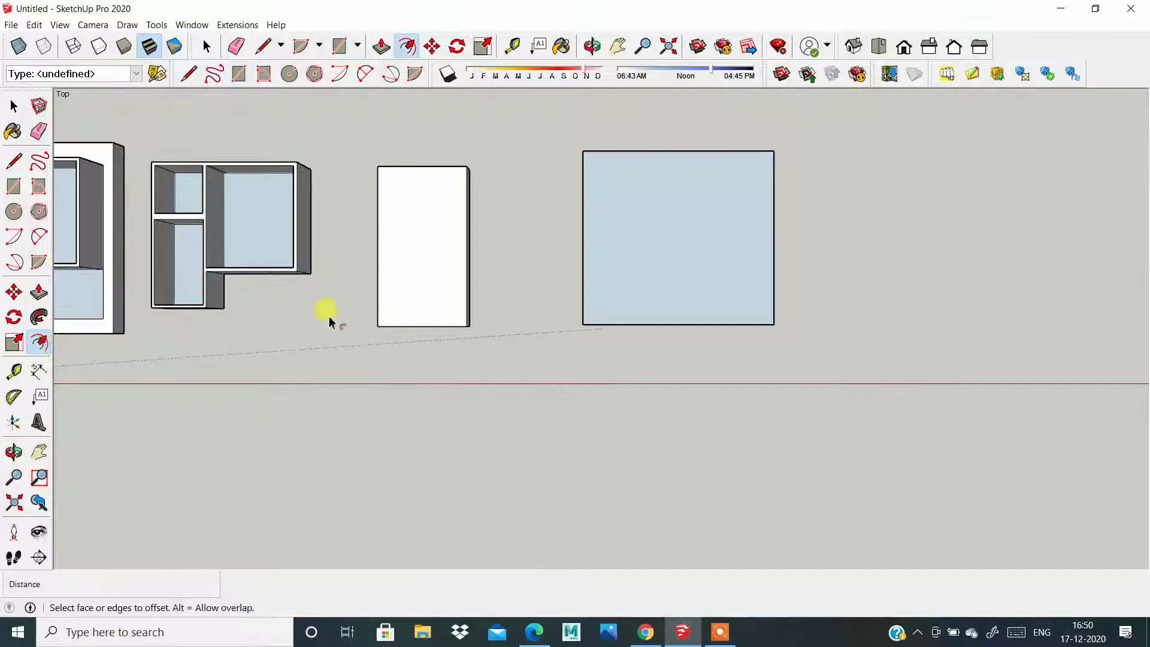
click(606, 244)
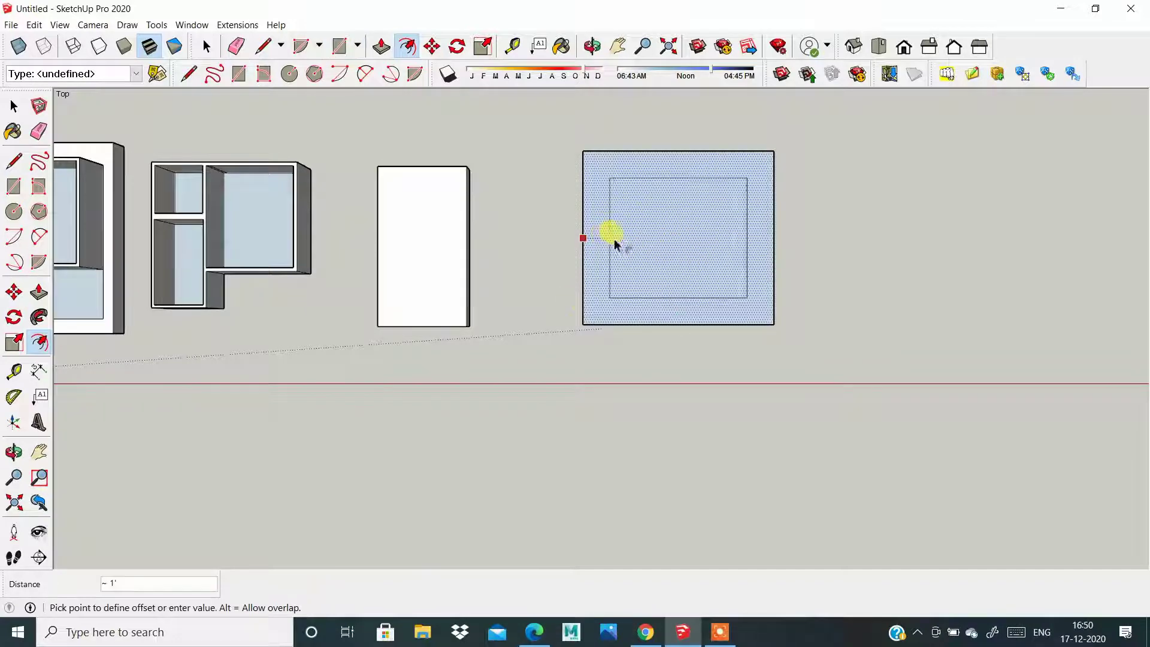
click(575, 234)
mouse_move(546, 341)
middle_down()
mouse_move(604, 352)
mouse_move(500, 341)
mouse_move(608, 398)
mouse_move(827, 321)
middle_up()
scroll(737, 395, up, 3)
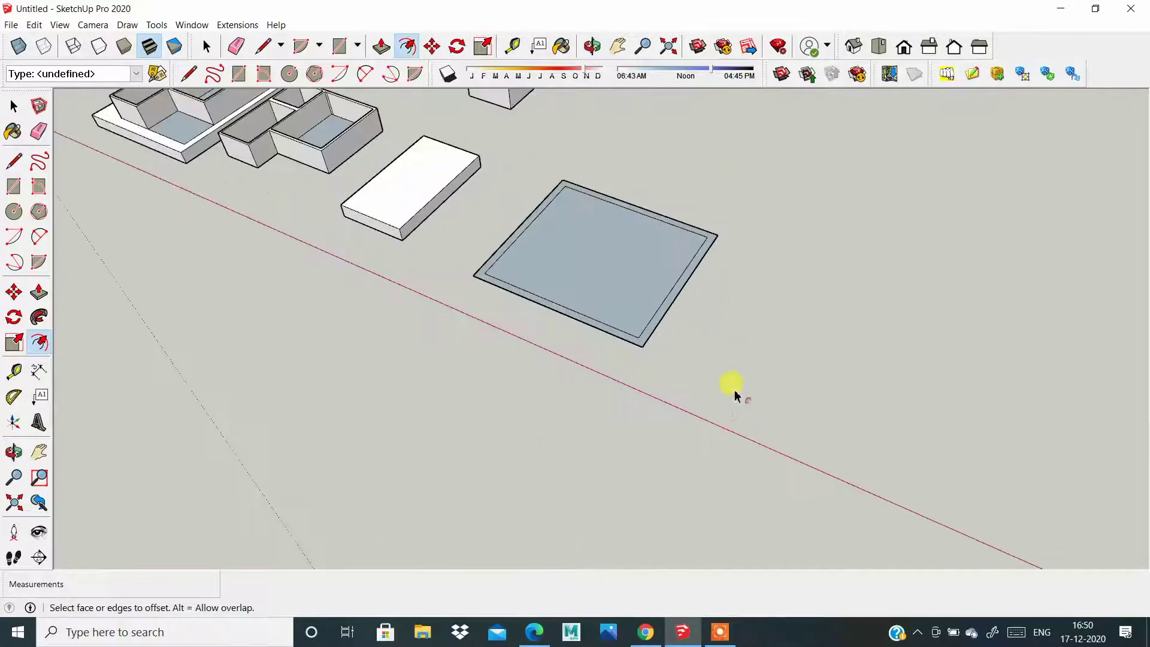
Step: Pull the square's border ring up 4' into walls
click(38, 293)
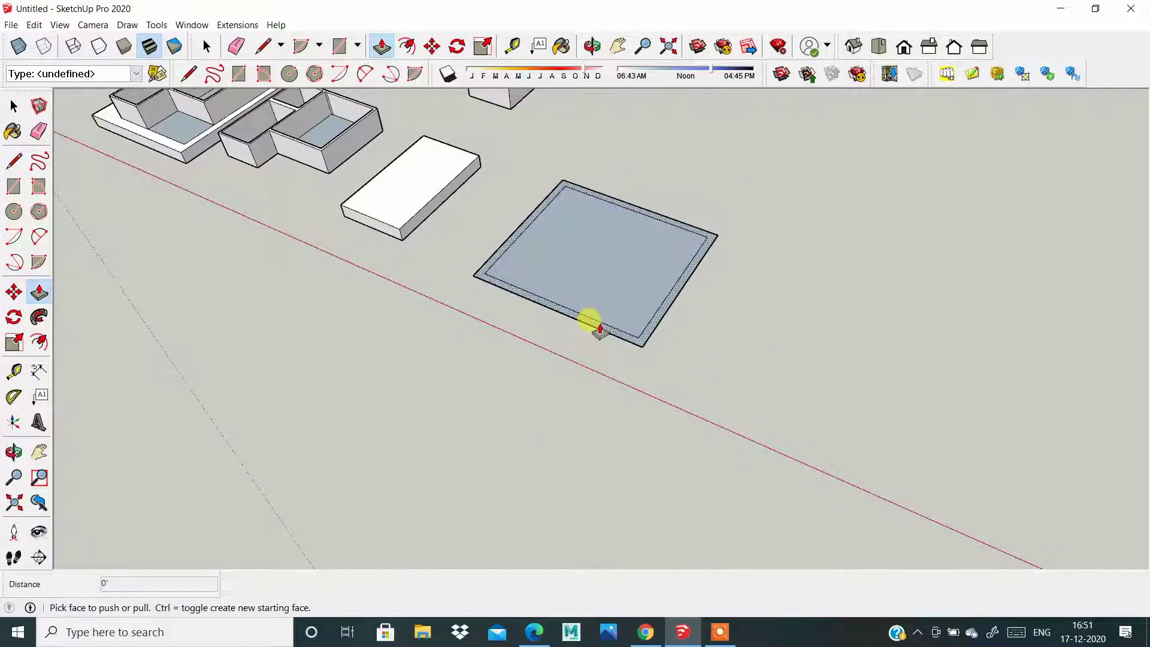
click(599, 330)
click(585, 274)
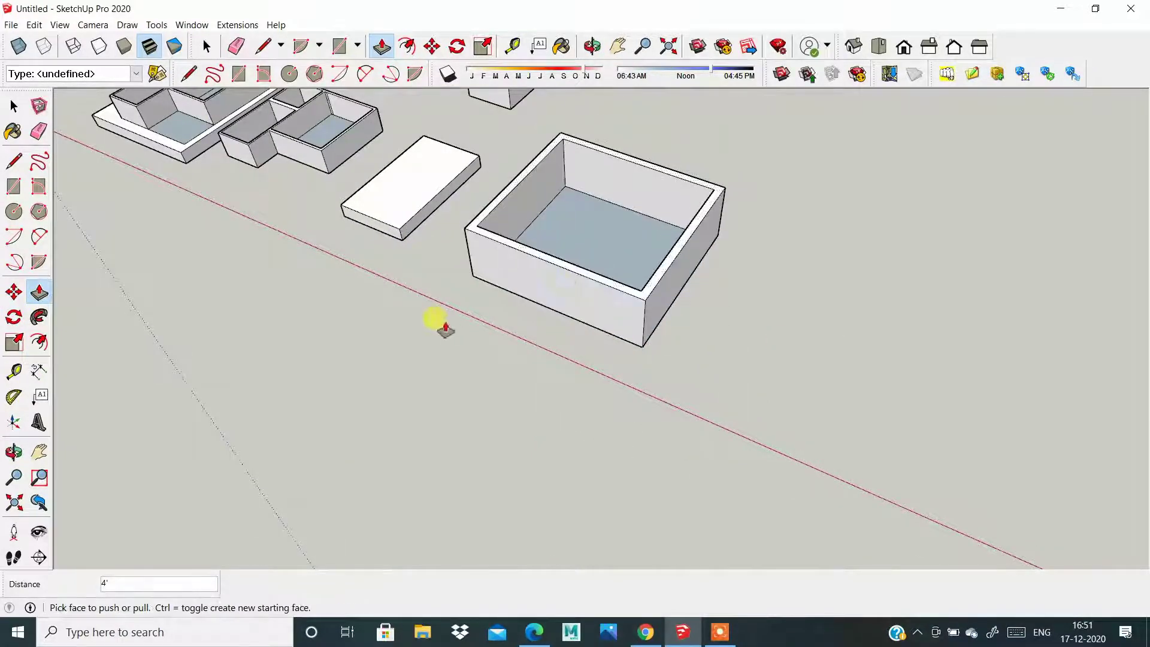
mouse_move(445, 328)
middle_down()
mouse_move(555, 287)
mouse_move(585, 293)
middle_up()
scroll(506, 269, up, 3)
scroll(516, 281, up, 2)
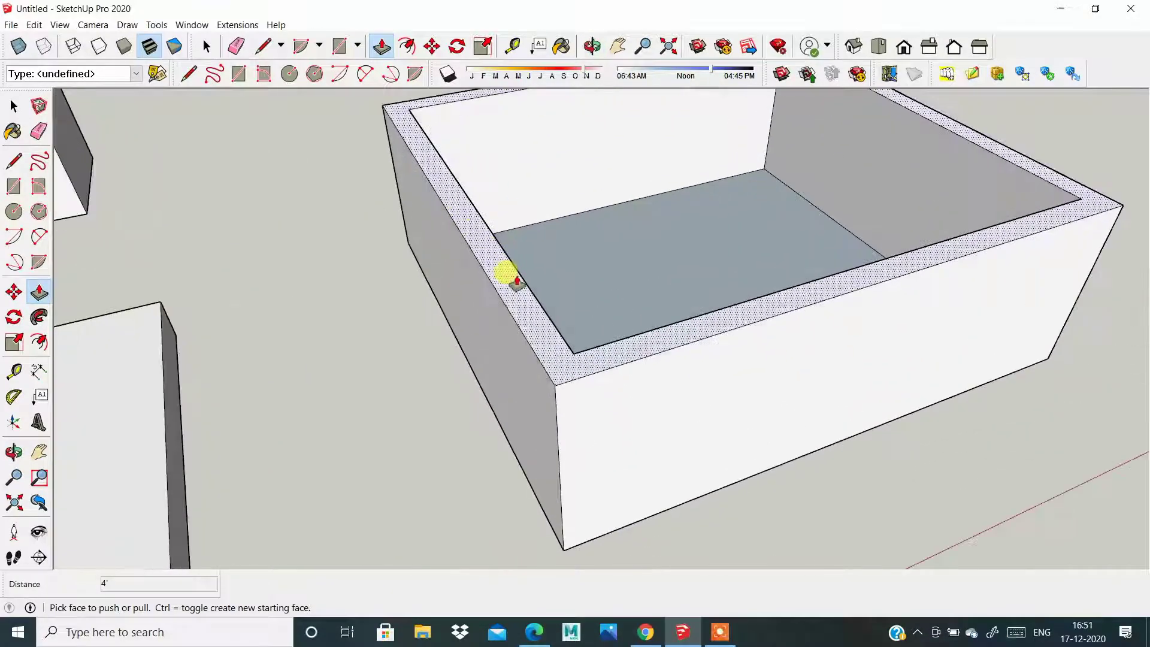
middle_drag(516, 281, 500, 352)
click(14, 162)
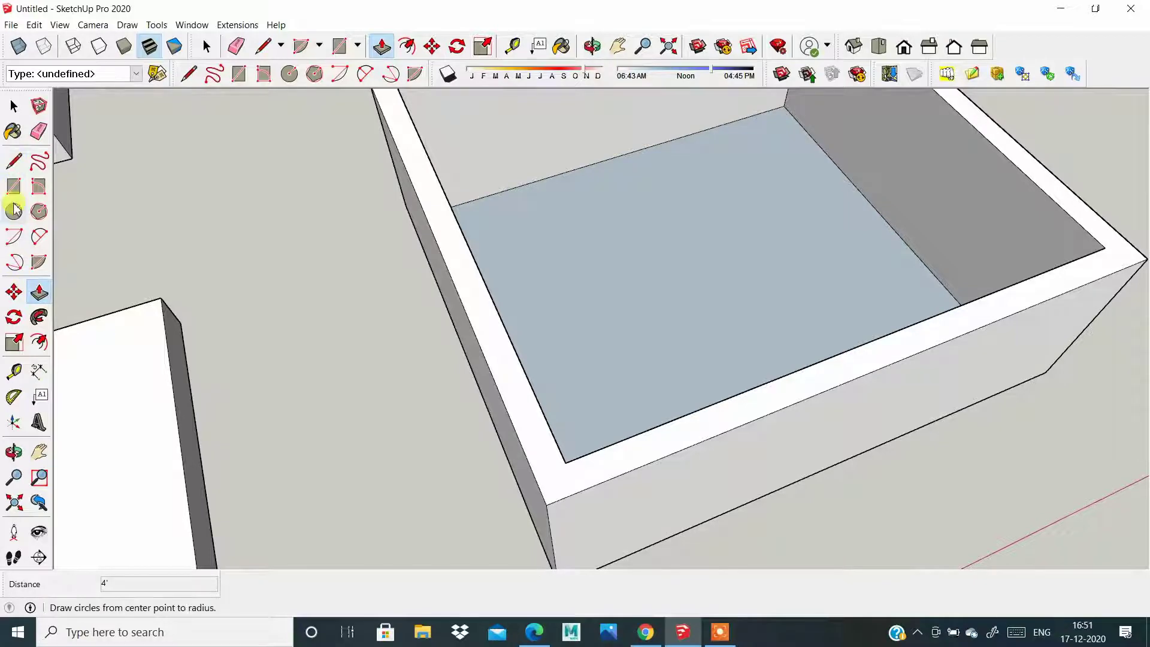
Step: Start a rectangle on the left wall top, then cancel it with Esc
click(14, 187)
scroll(464, 306, up, 3)
scroll(477, 294, up, 2)
click(470, 276)
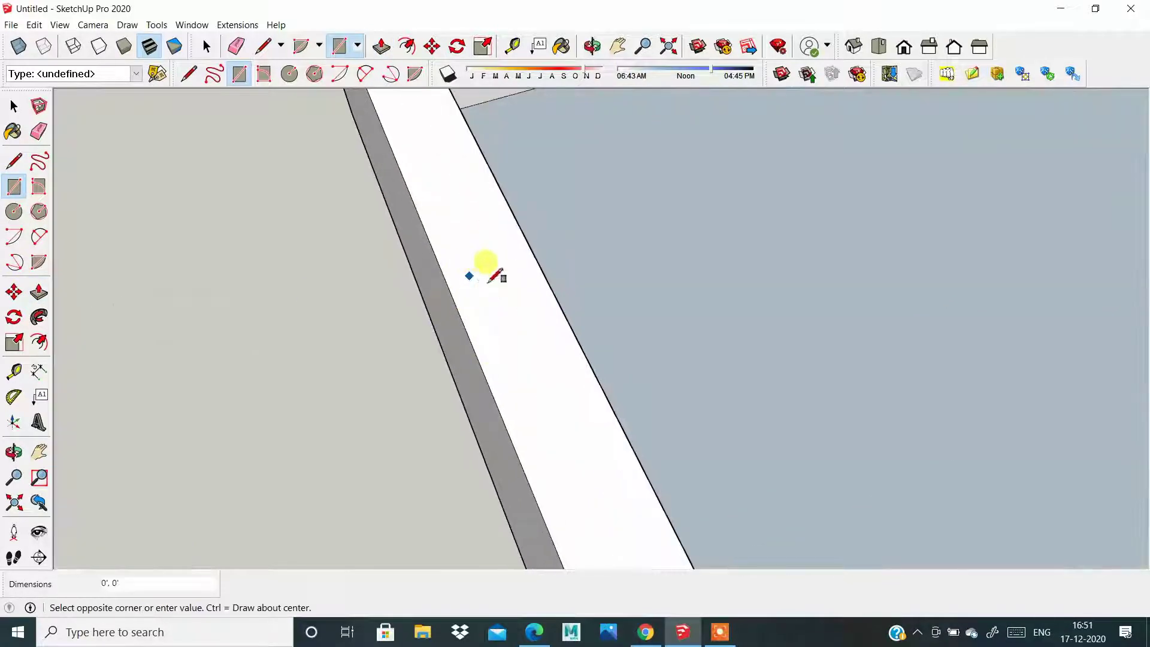
scroll(476, 252, down, 2)
scroll(479, 269, down, 2)
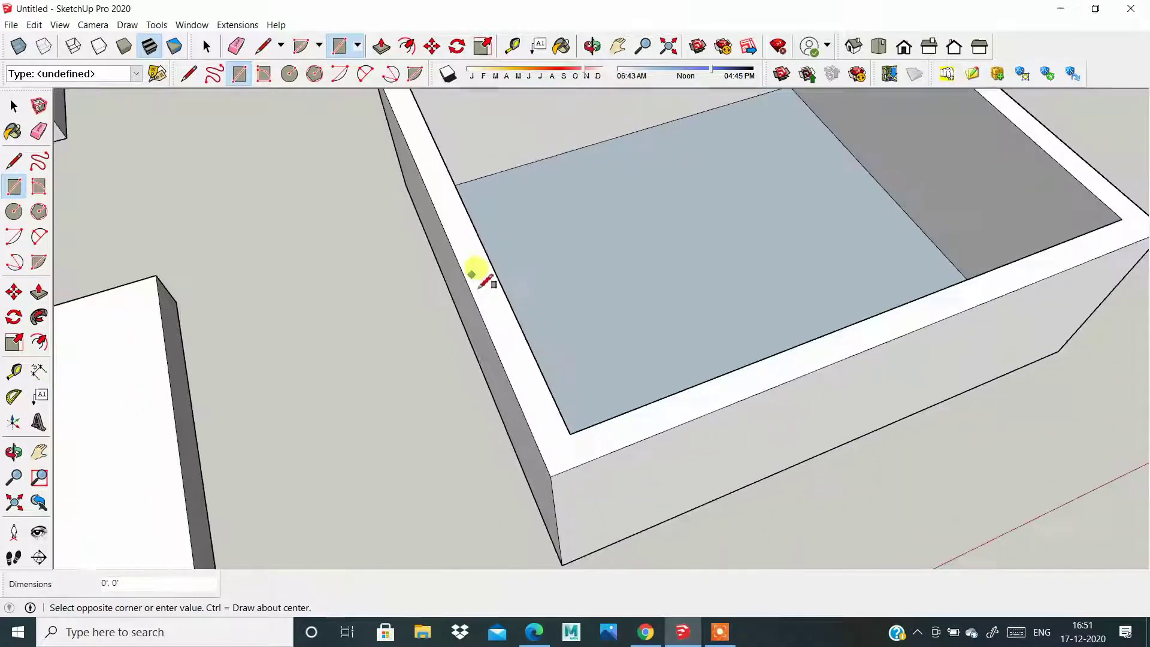
scroll(479, 268, up, 4)
scroll(497, 282, down, 1)
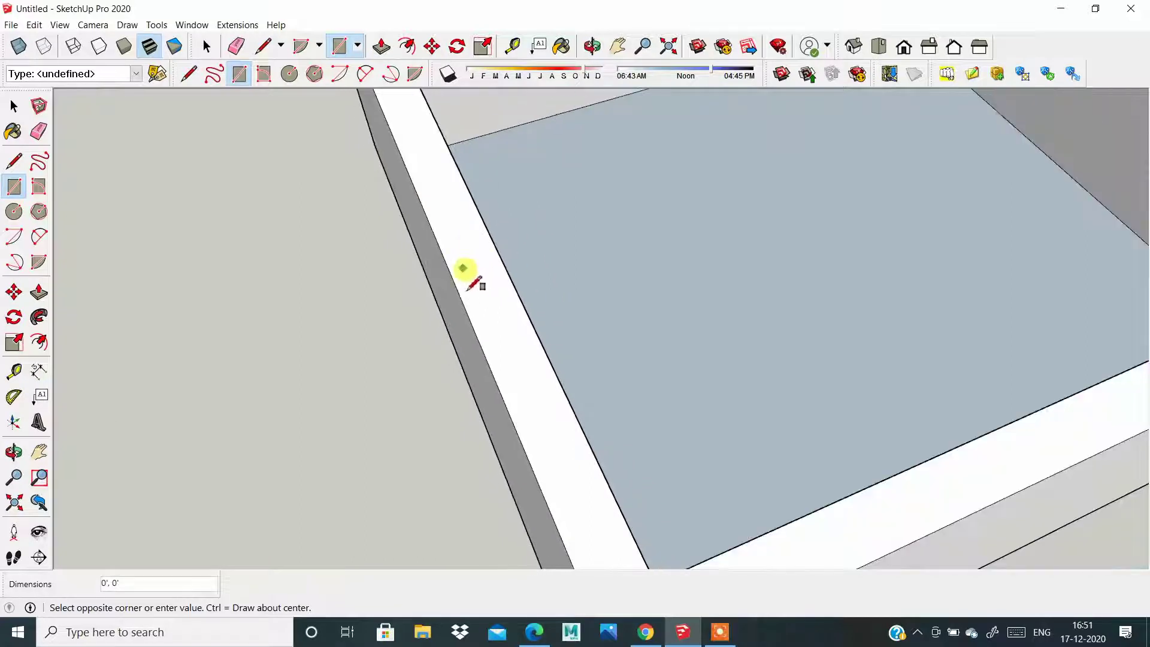
scroll(475, 282, down, 2)
scroll(475, 288, down, 1)
key(Escape)
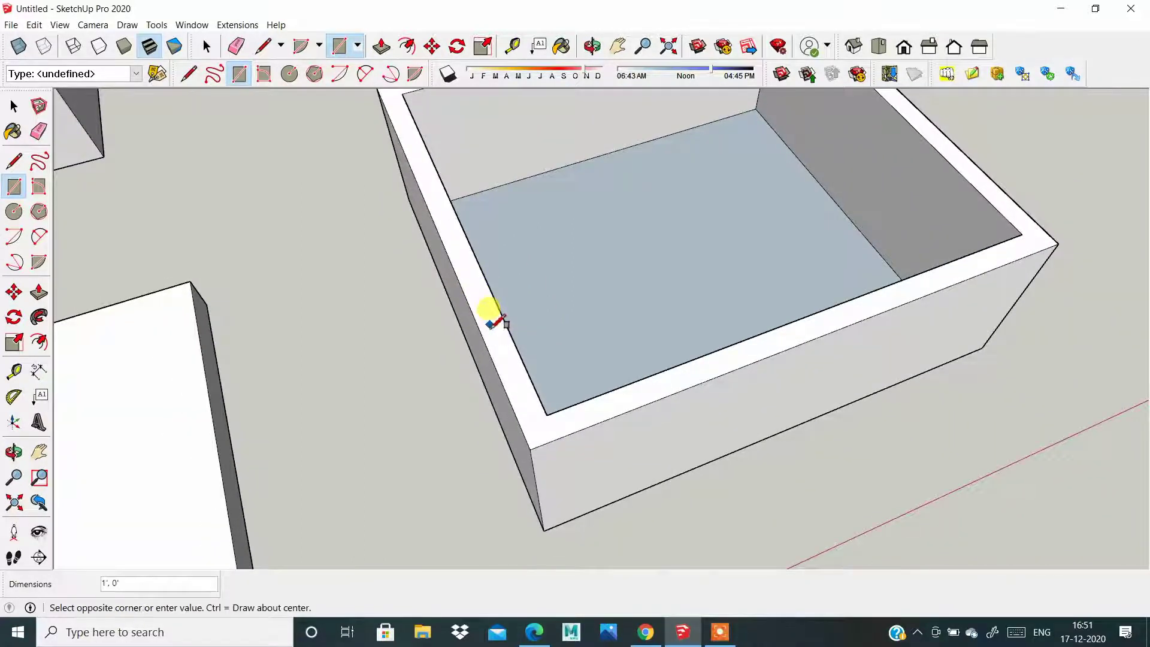
key(Escape)
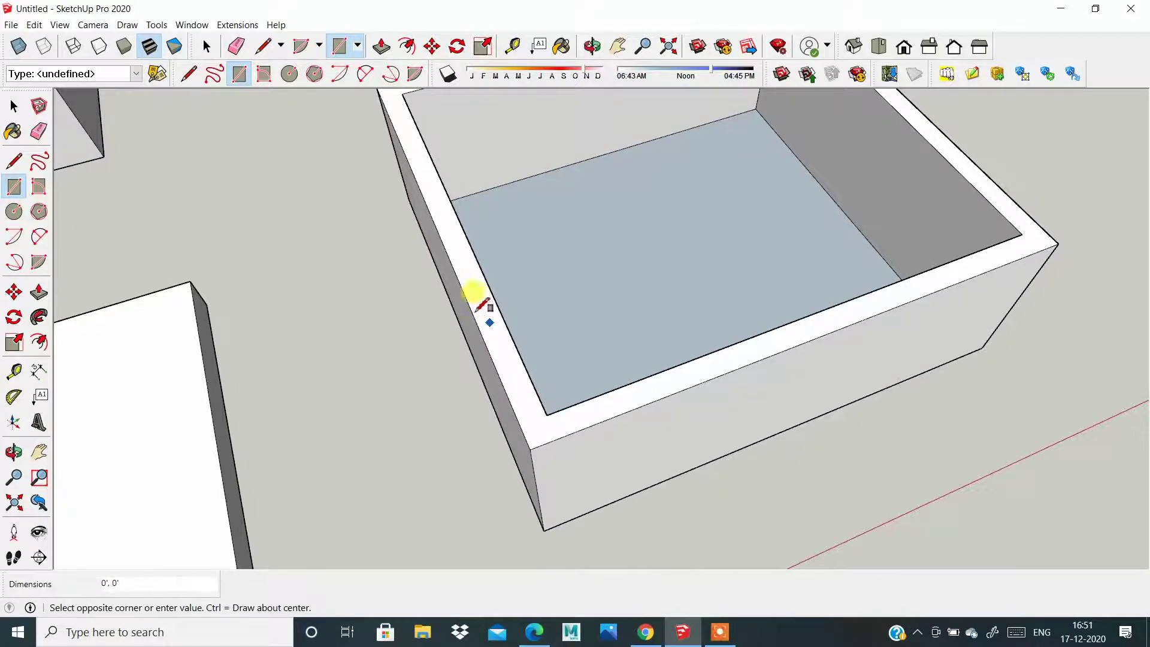
key(Escape)
scroll(458, 301, down, 2)
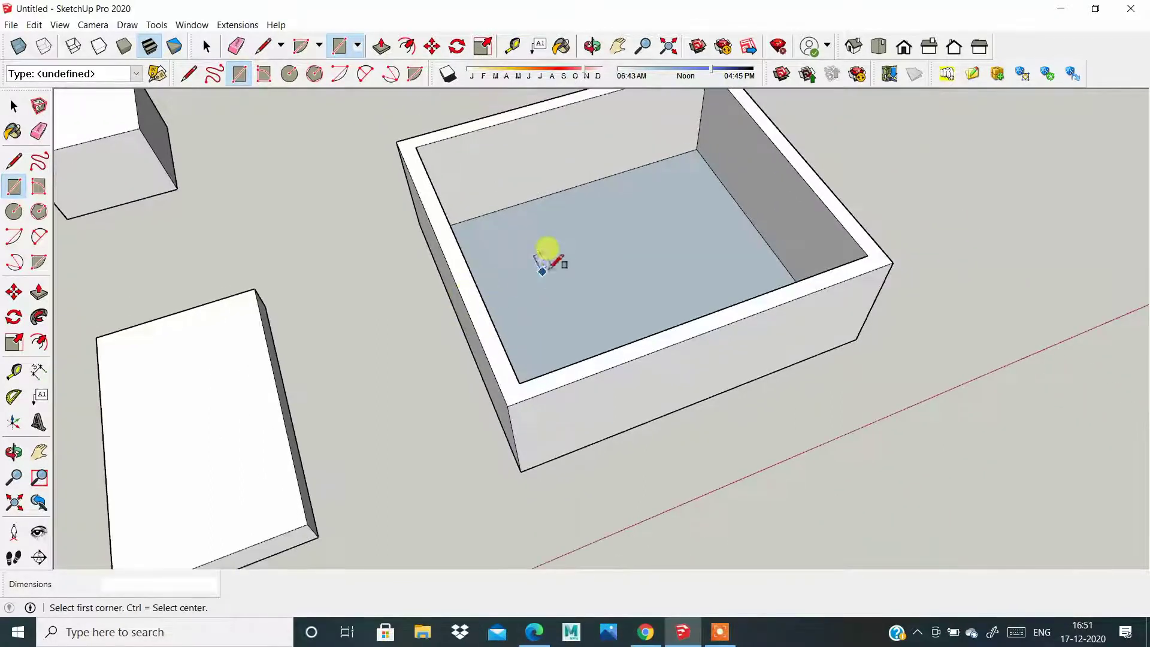
Step: Push the left wall's outer face out 1'
click(39, 292)
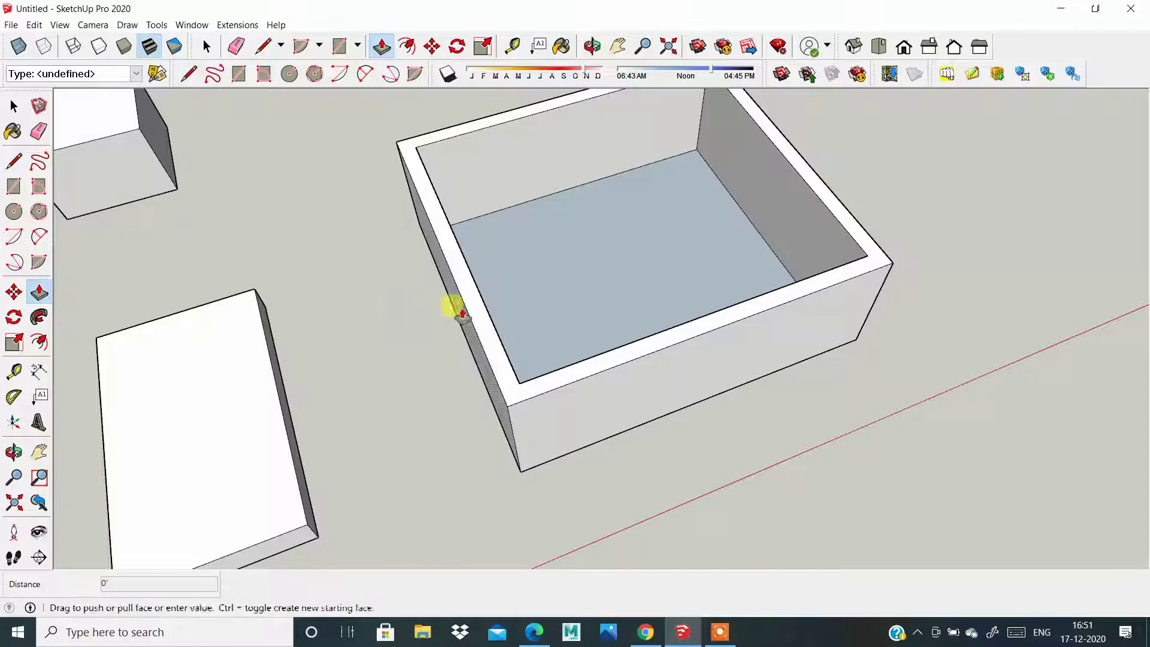
text(1)
key(Return)
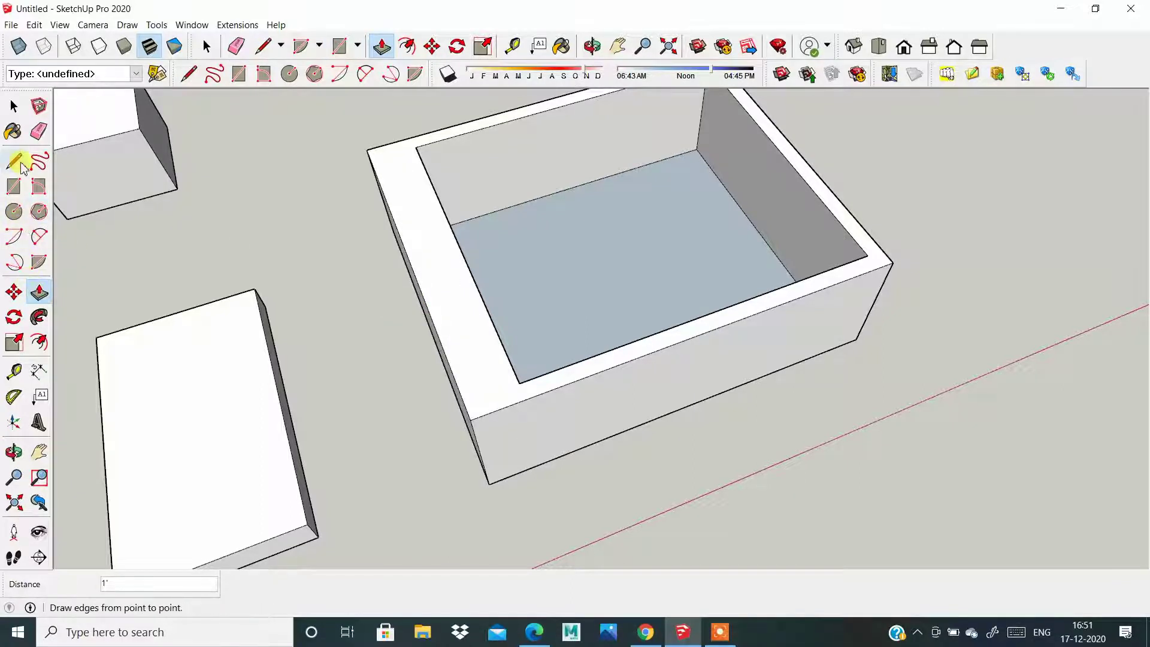
Step: Draw a small rectangle on top of the thickened left wall
click(14, 186)
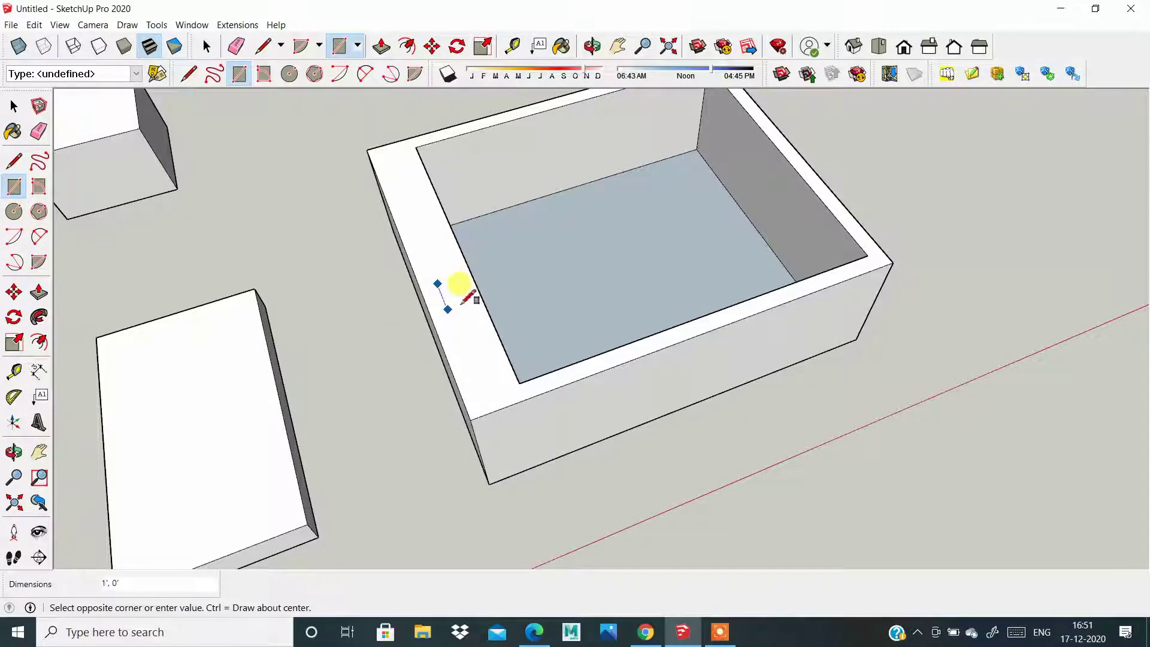
scroll(476, 294, up, 1)
scroll(458, 290, up, 3)
scroll(449, 289, up, 1)
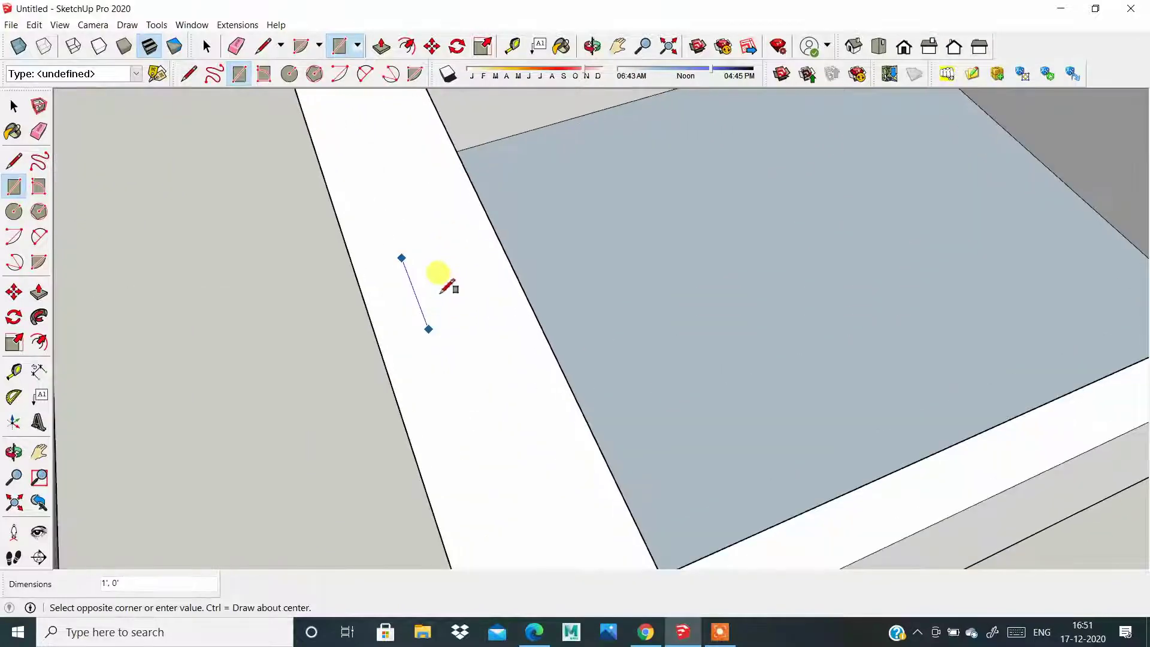
click(473, 292)
scroll(380, 283, down, 2)
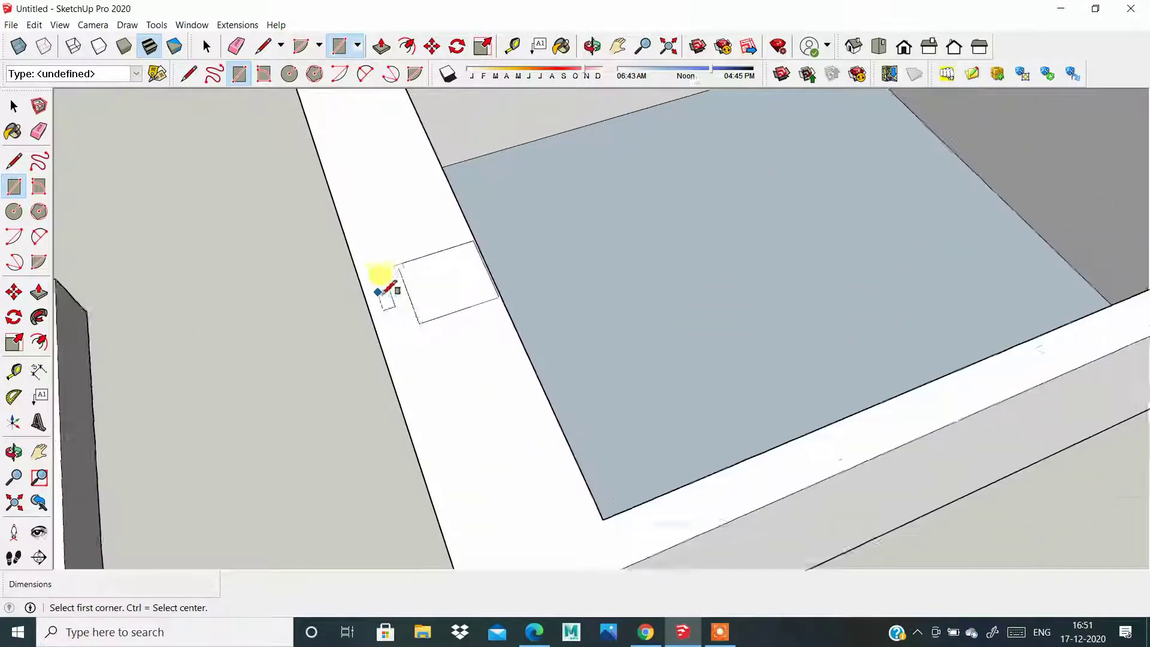
scroll(360, 317, down, 3)
scroll(353, 378, down, 2)
middle_drag(351, 385, 539, 385)
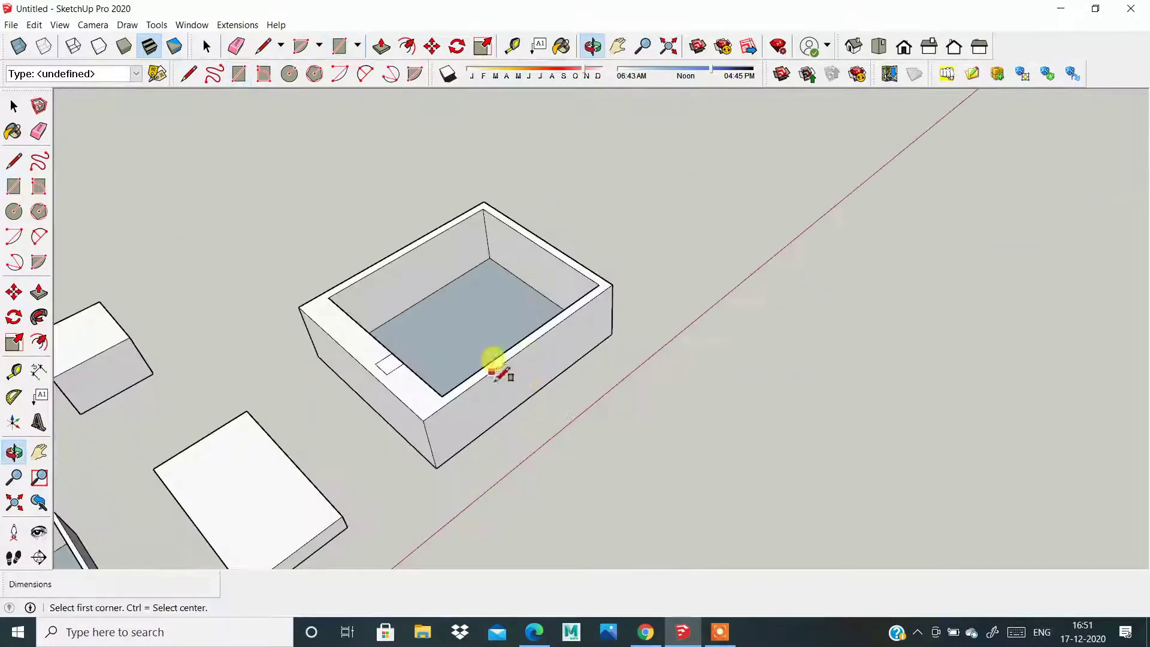
Step: Push/pull the small wall-top rectangle up into a 4' tall pillar
click(38, 292)
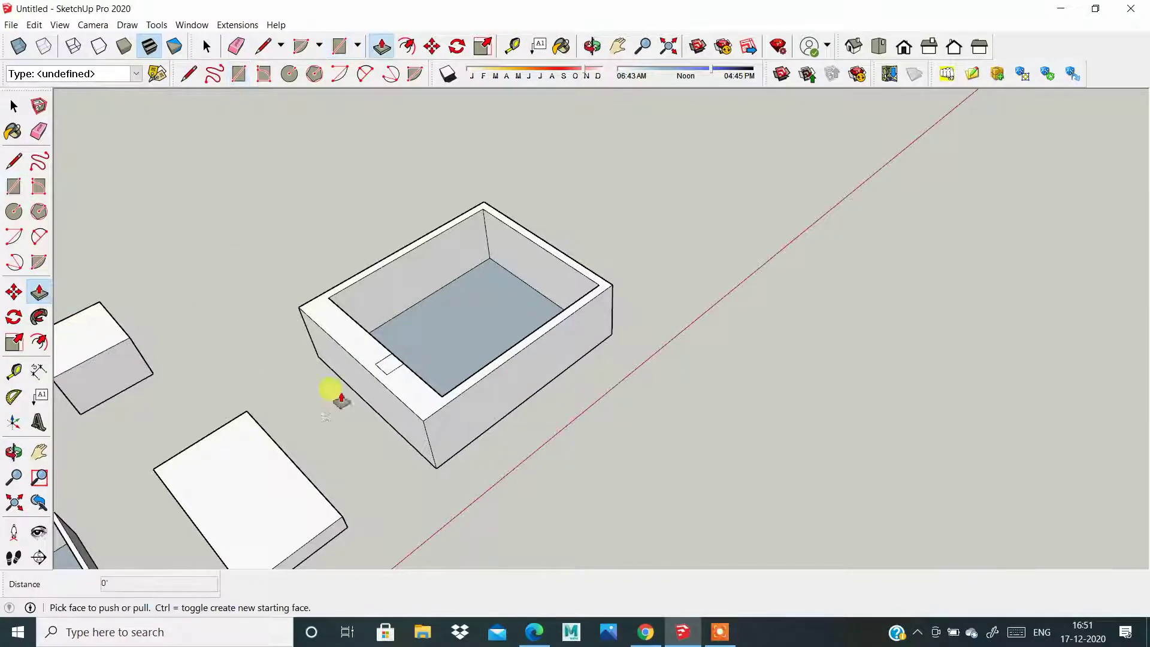
scroll(360, 377, up, 2)
scroll(390, 367, up, 1)
drag(397, 363, 378, 308)
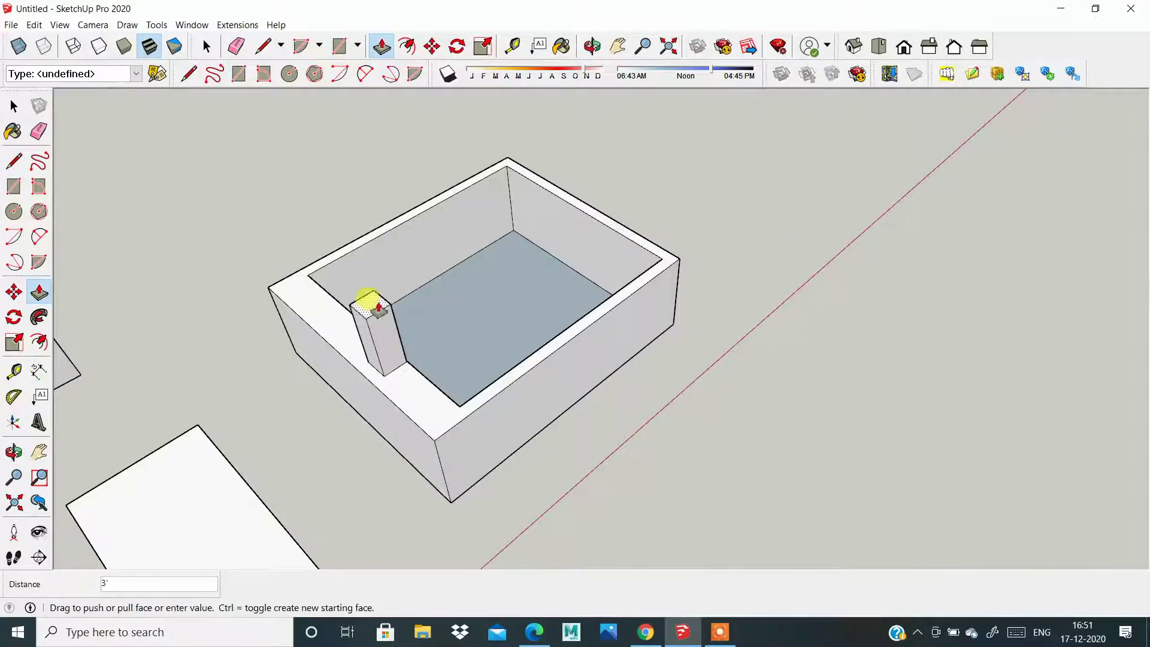
click(362, 279)
scroll(624, 386, down, 2)
Step: Orbit around the box, try pushing the left wall face inward, and view from another side
middle_drag(623, 385, 590, 380)
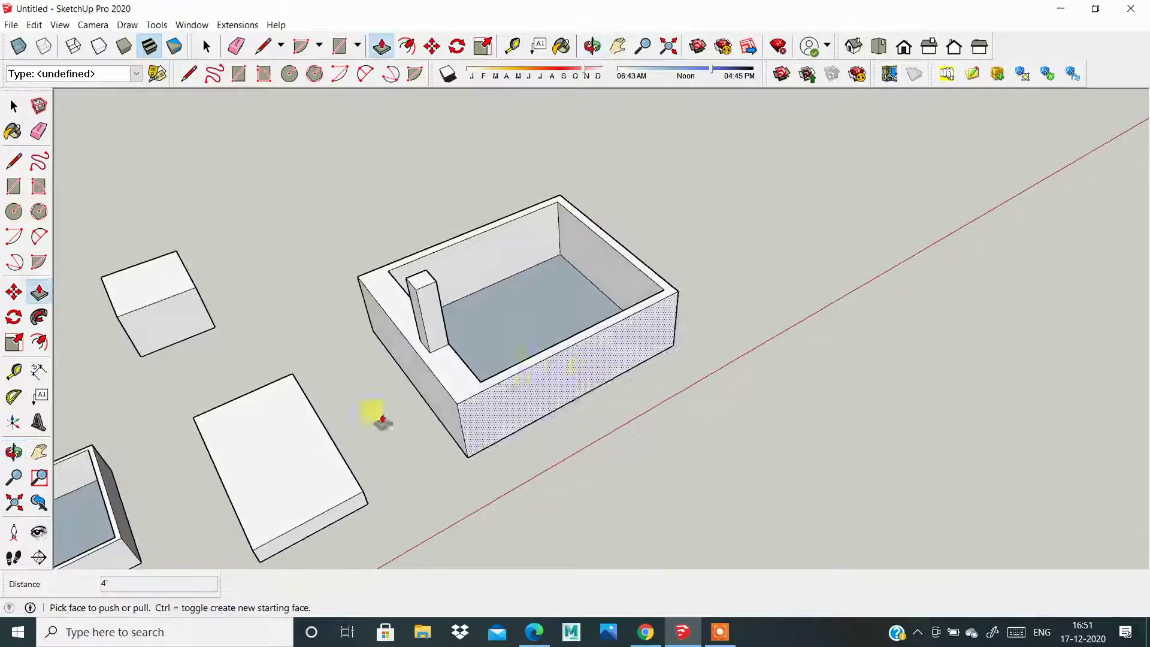
scroll(472, 402, up, 2)
drag(472, 402, 489, 408)
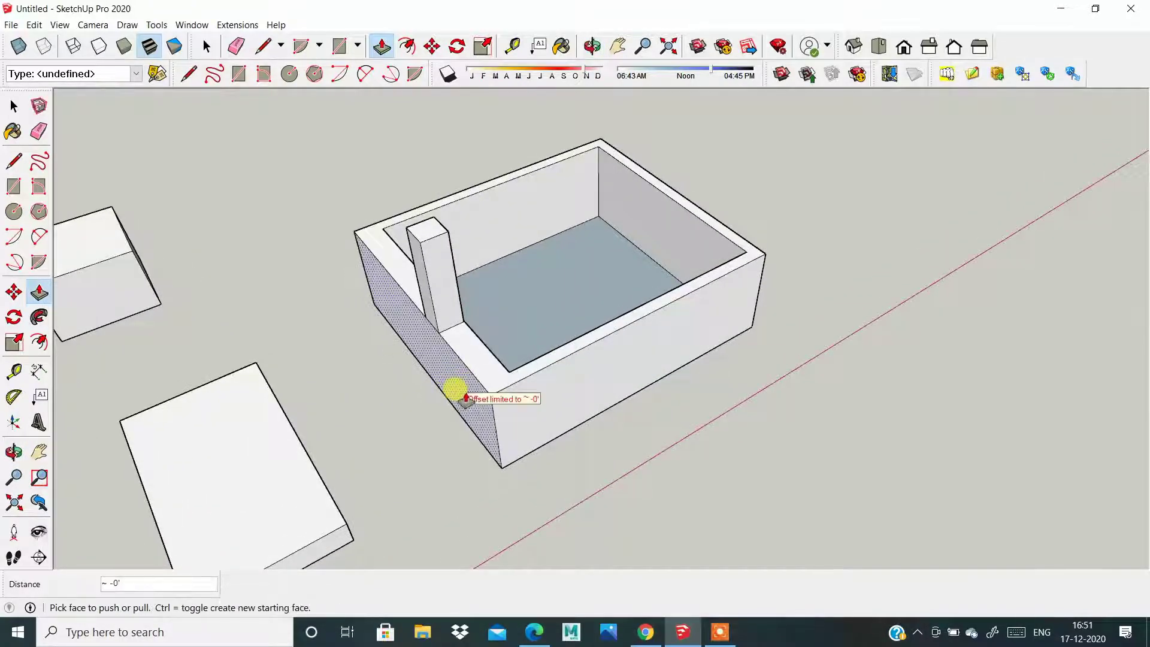
mouse_move(584, 467)
middle_down()
mouse_move(636, 468)
mouse_move(300, 415)
middle_up()
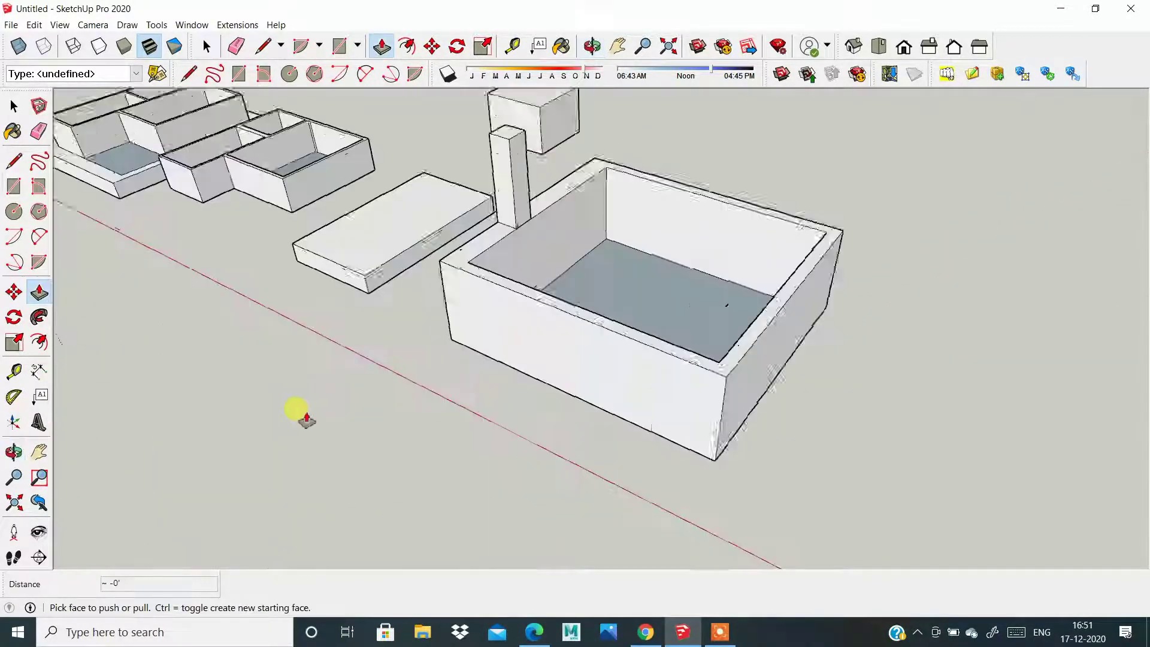
scroll(527, 341, up, 1)
scroll(503, 228, up, 2)
scroll(513, 230, up, 1)
Step: Pull the back wall up into a tall slab, then extend its end face and side outward into a large block
drag(489, 213, 762, 294)
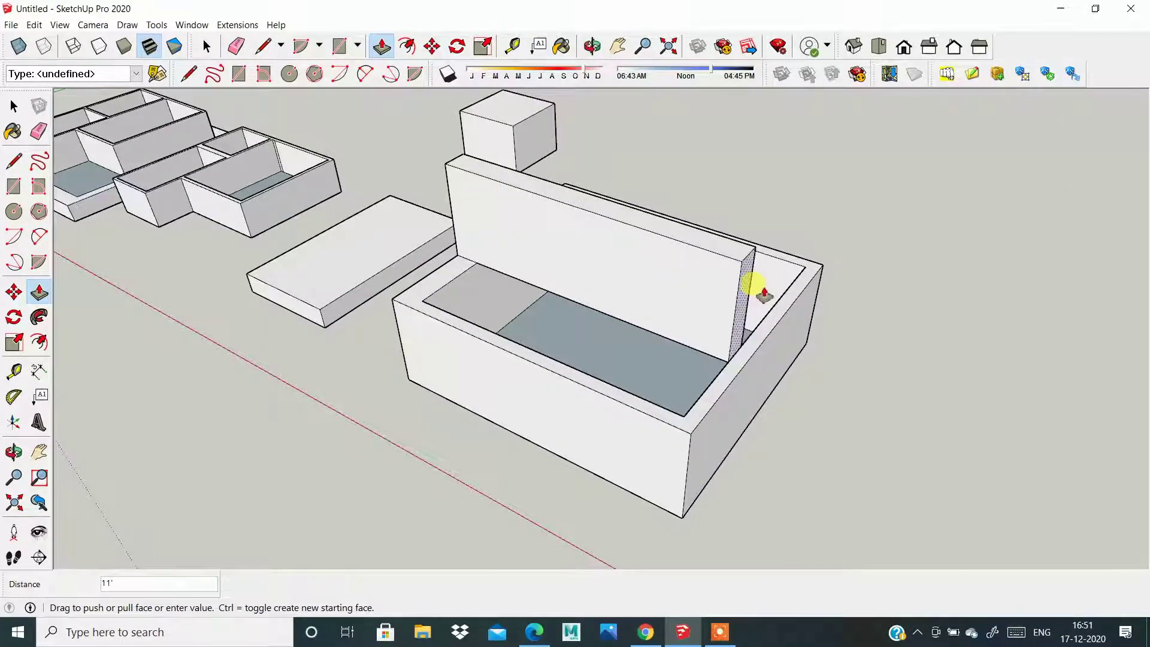
scroll(763, 294, up, 2)
scroll(744, 327, up, 1)
drag(744, 326, 764, 338)
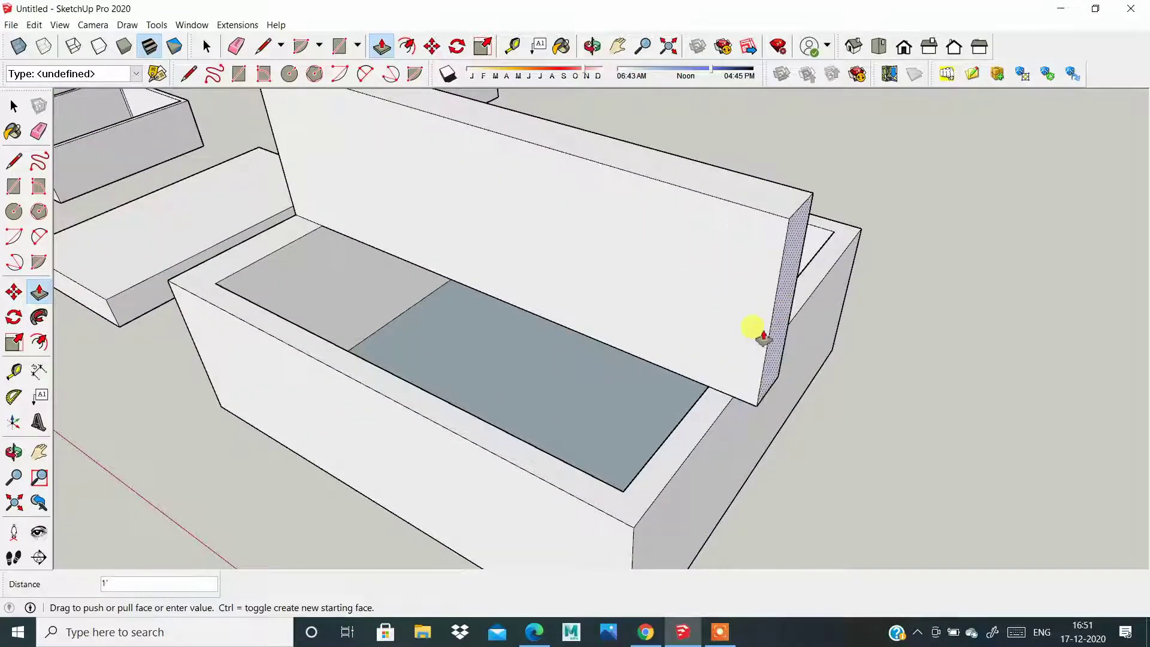
scroll(762, 339, down, 3)
mouse_move(680, 274)
mouse_down()
mouse_move(619, 324)
mouse_move(739, 380)
mouse_up()
mouse_move(739, 380)
middle_down()
mouse_move(337, 385)
mouse_move(367, 216)
middle_up()
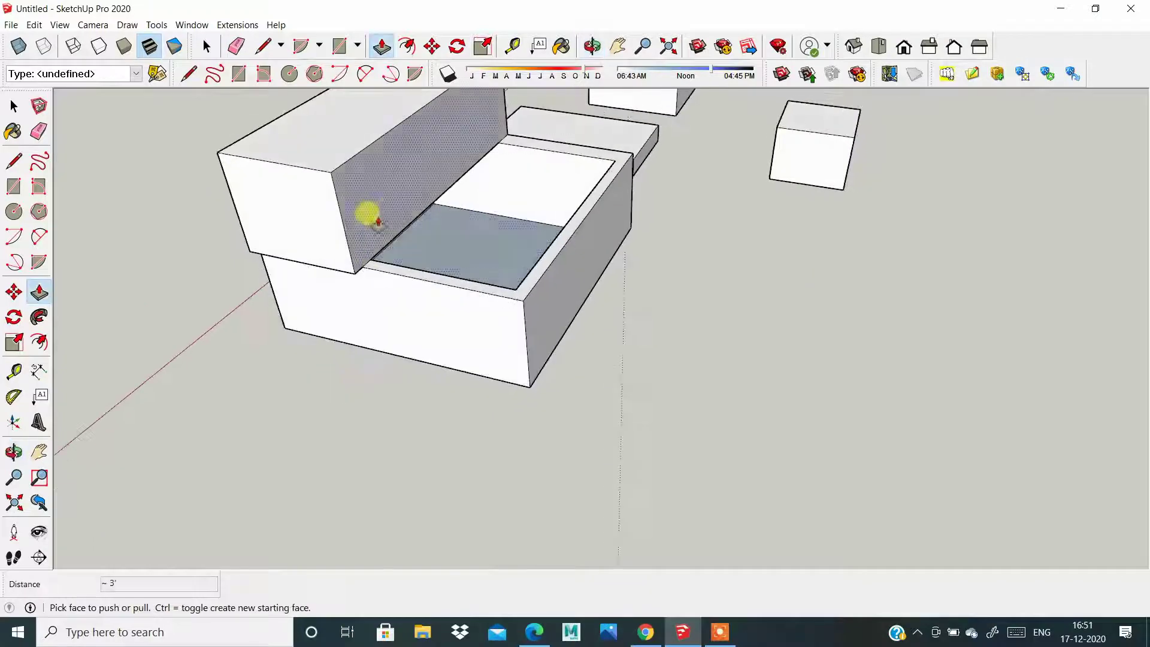
Step: Stretch the upper block to span the lower box, with its front face flush
drag(446, 236, 519, 259)
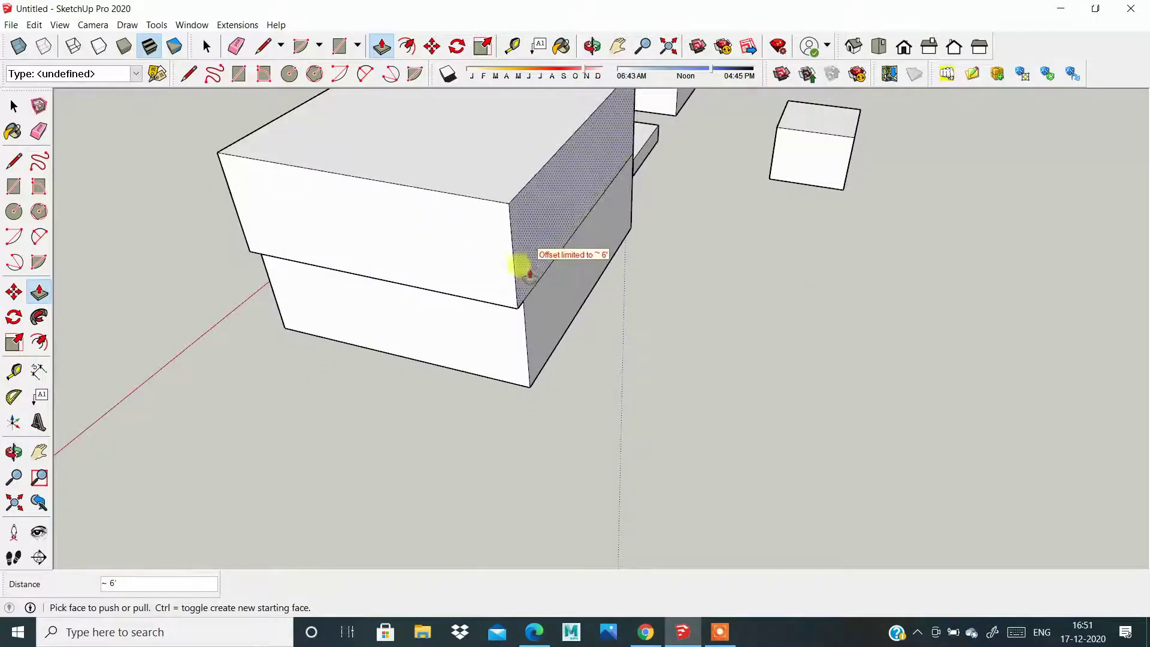
click(450, 276)
drag(450, 277, 466, 266)
scroll(460, 269, up, 2)
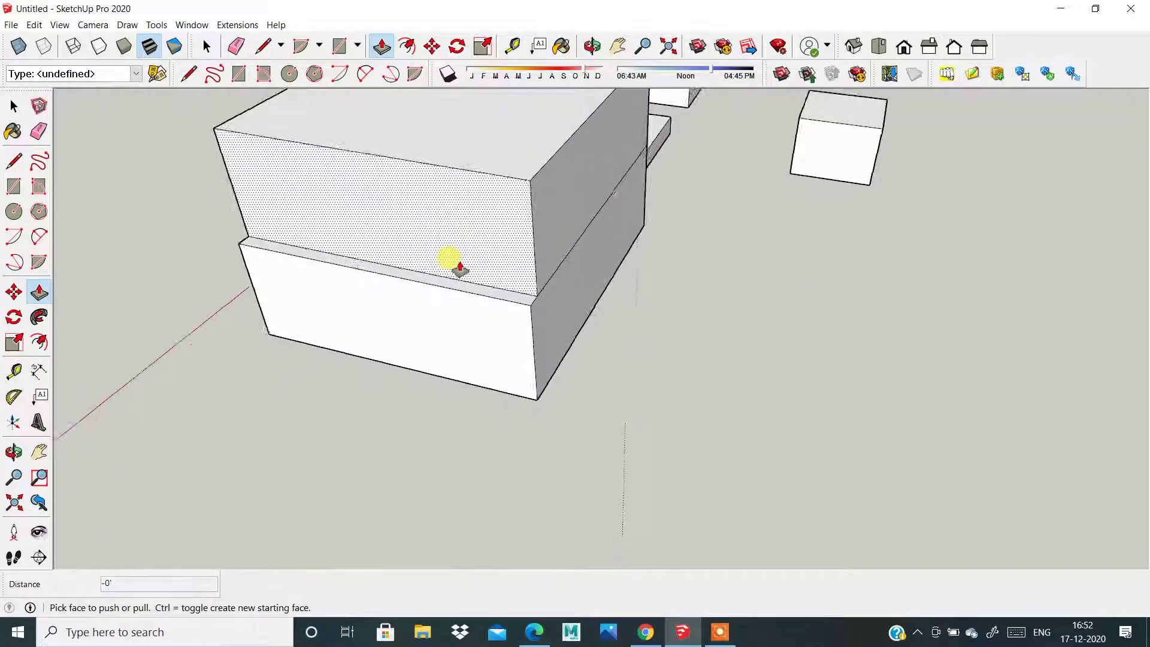
scroll(455, 265, up, 3)
click(443, 274)
scroll(521, 411, down, 3)
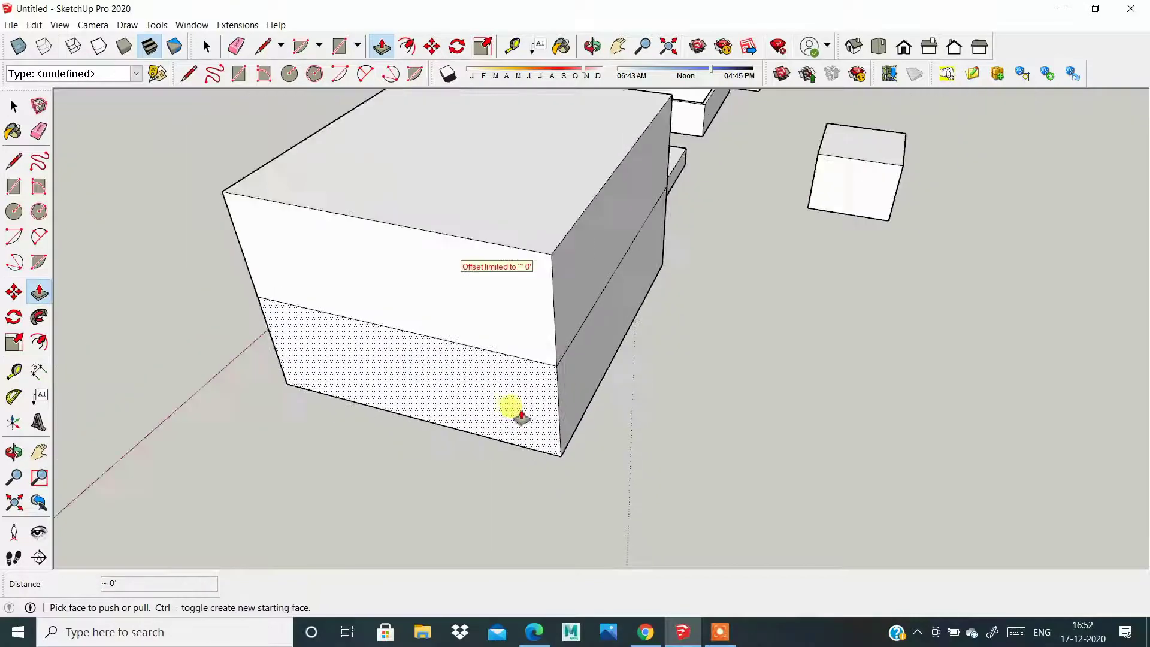
scroll(359, 390, down, 2)
Step: Orbit to view all the boxes together, then begin pushing the big block's top face down
mouse_move(360, 390)
middle_down()
mouse_move(673, 354)
mouse_move(699, 362)
middle_up()
scroll(878, 323, up, 1)
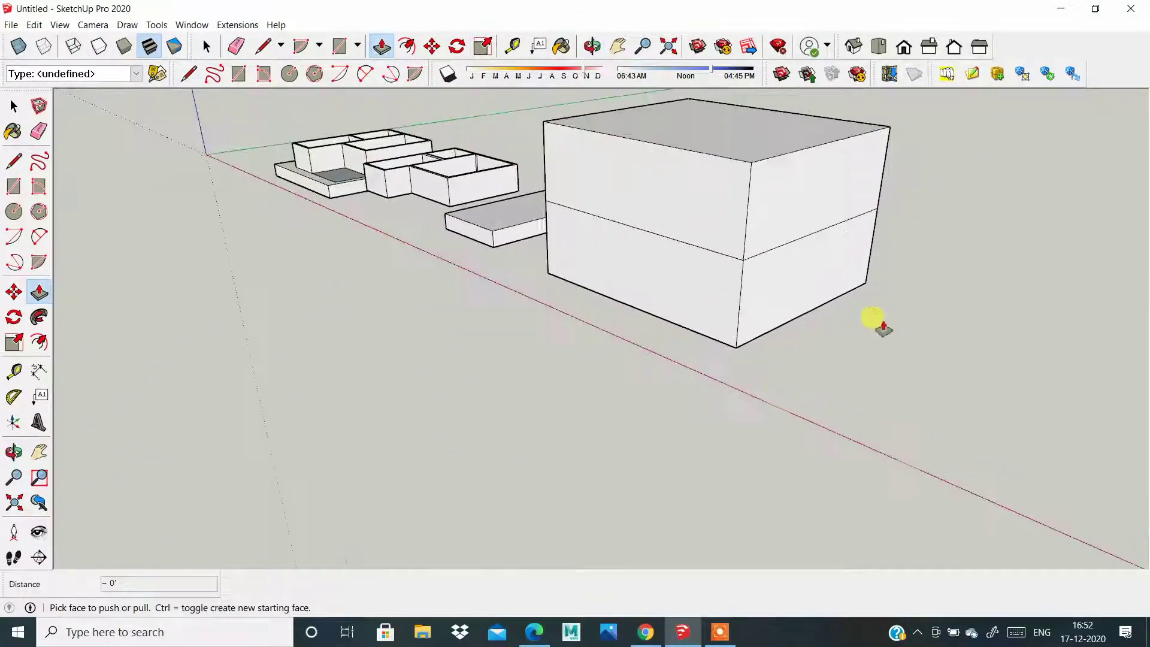
scroll(495, 457, down, 2)
scroll(808, 311, up, 4)
scroll(710, 443, down, 1)
scroll(710, 444, down, 2)
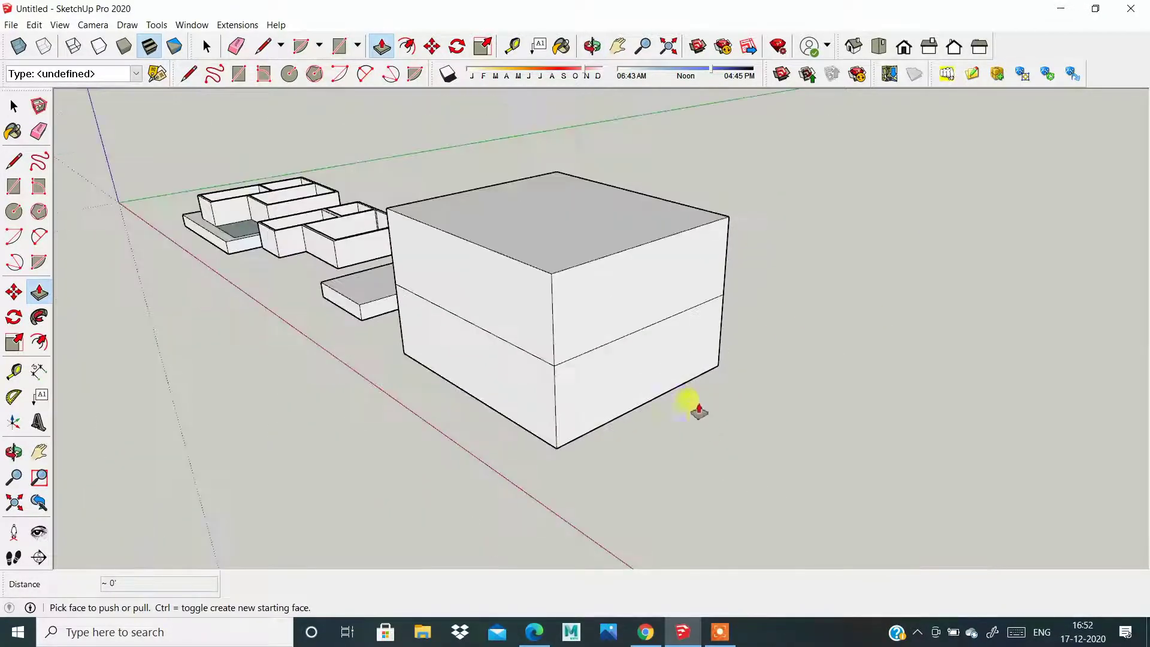
click(590, 231)
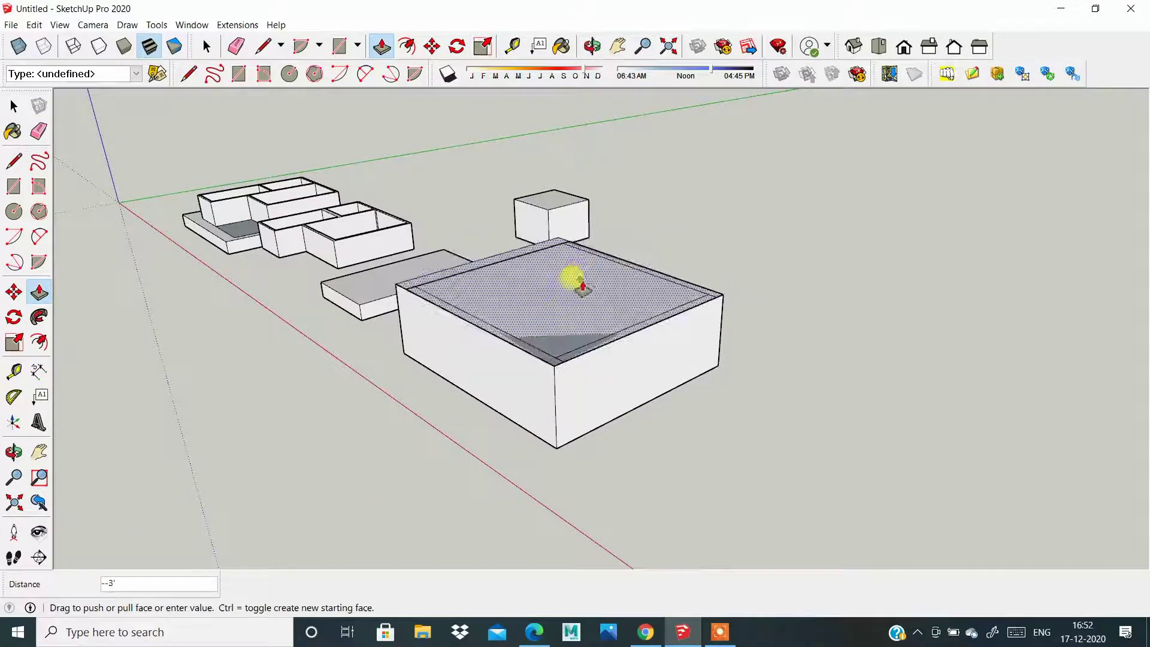
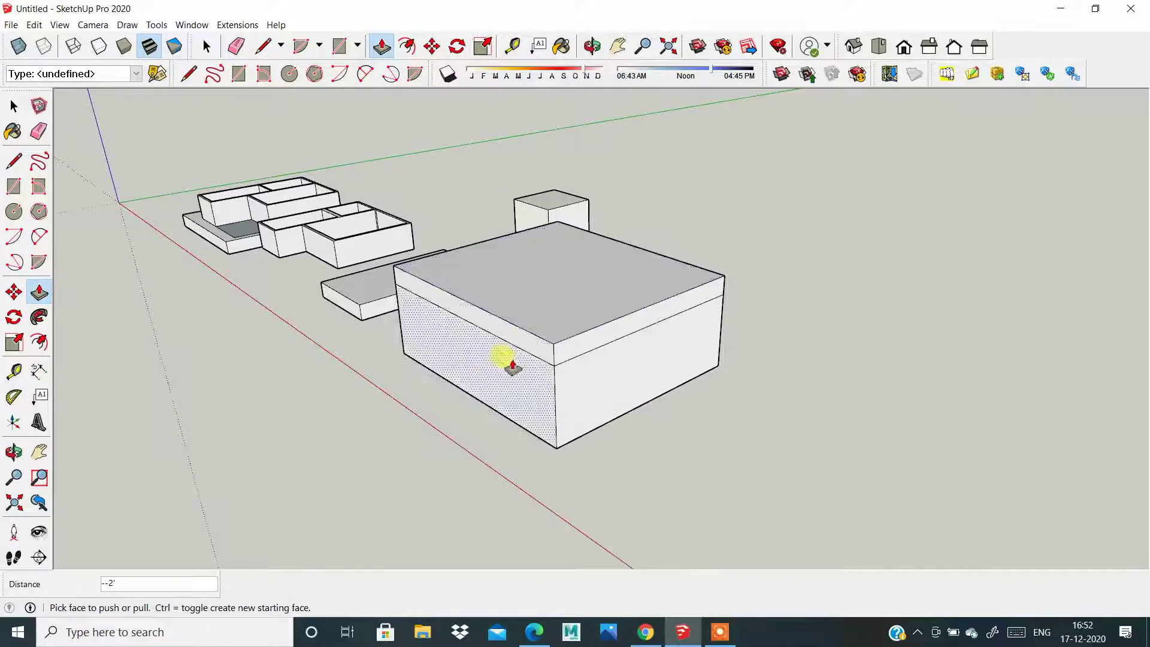
Step: Raise the big box's top face by 1 foot to form a thin band above its walls
scroll(506, 359, up, 3)
text(-)
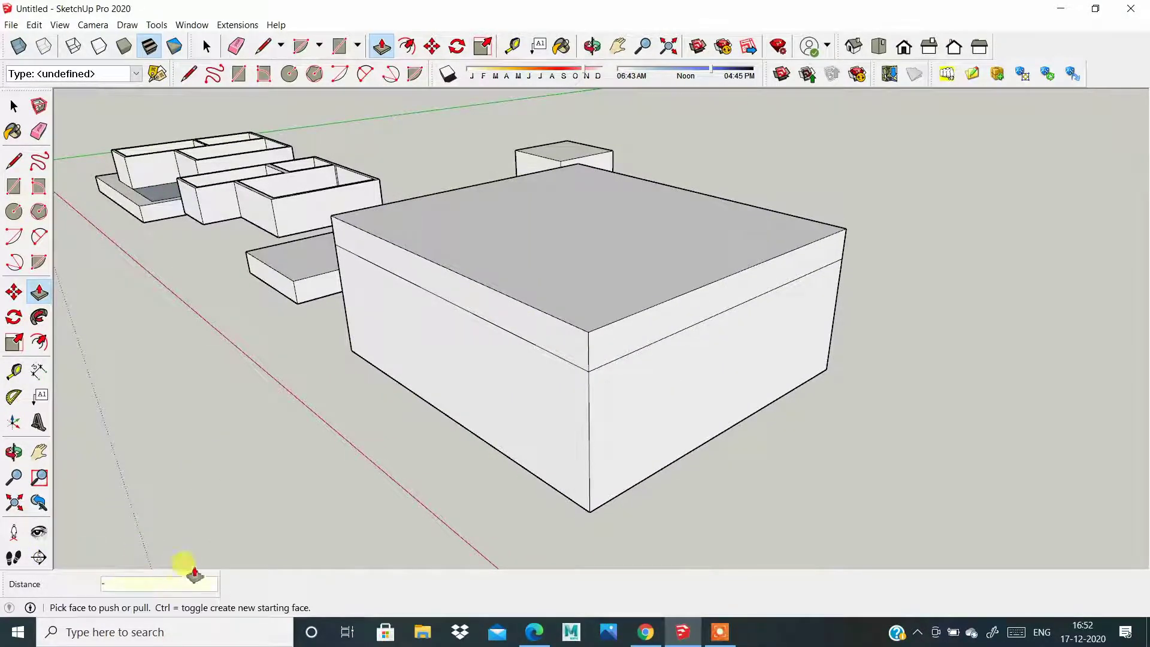
text(1')
key(Return)
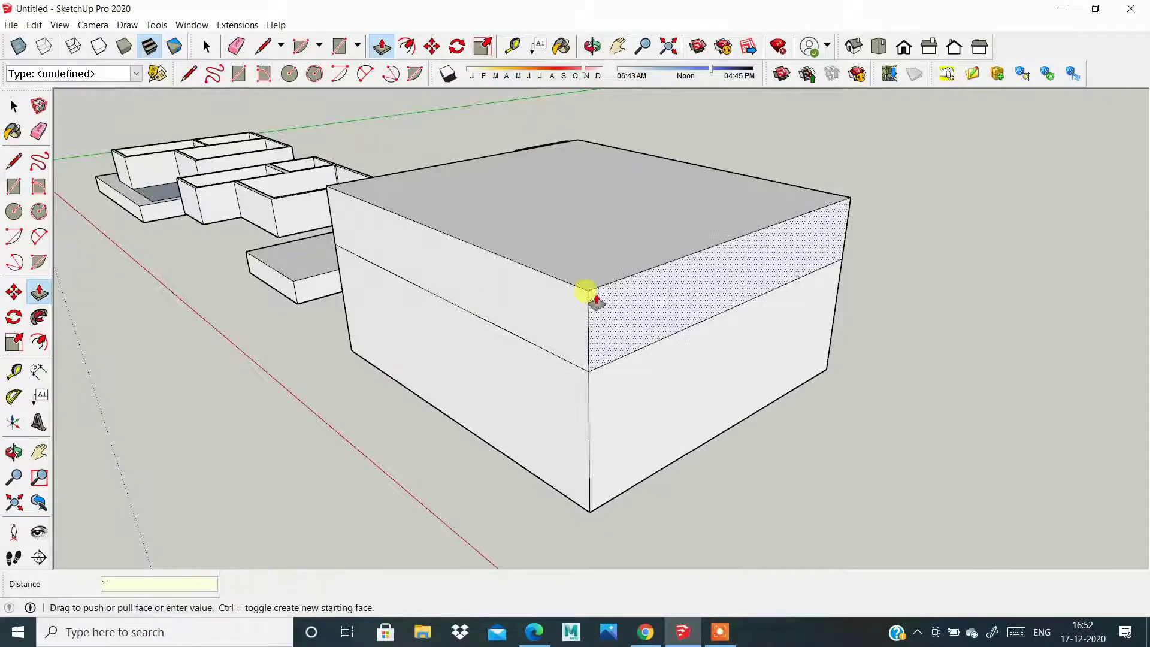
click(570, 244)
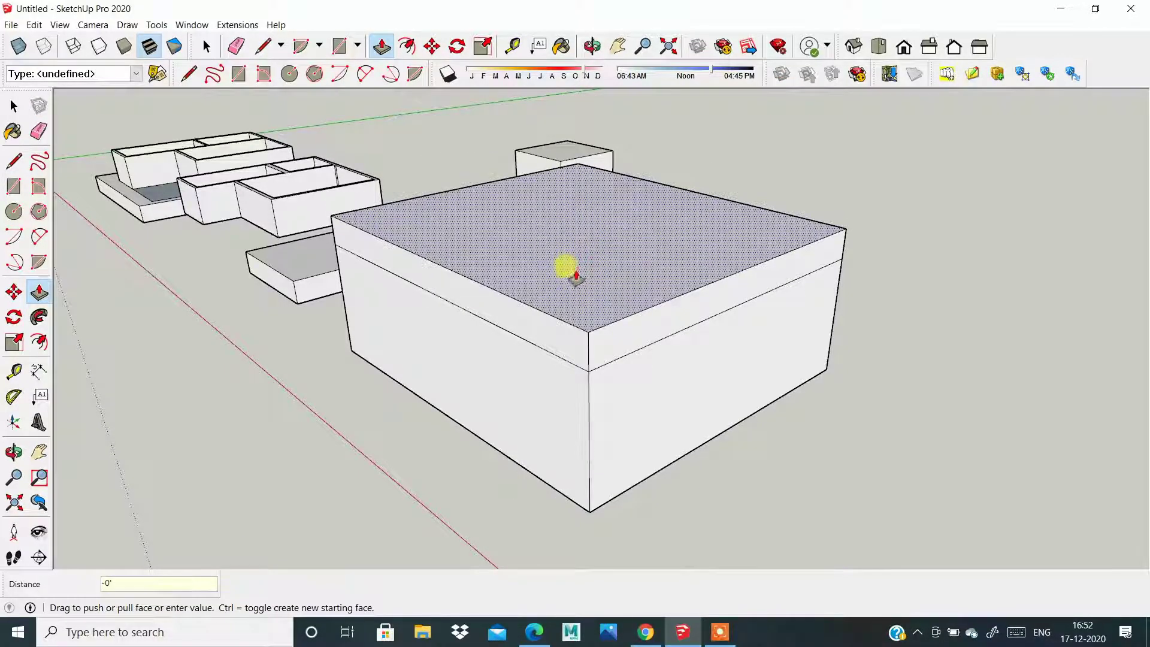
scroll(698, 372, down, 2)
scroll(605, 315, down, 3)
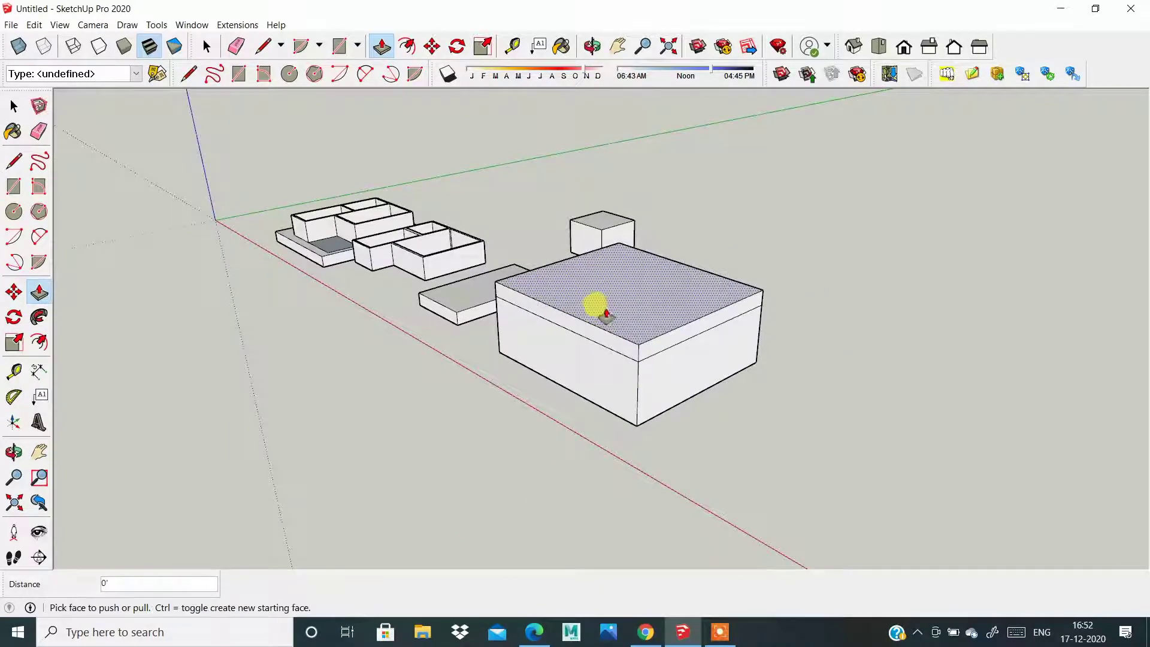
scroll(605, 316, down, 2)
middle_drag(556, 326, 779, 295)
Step: Push the big box's top face down, pull it back up, and orbit around the blocks
scroll(736, 272, up, 3)
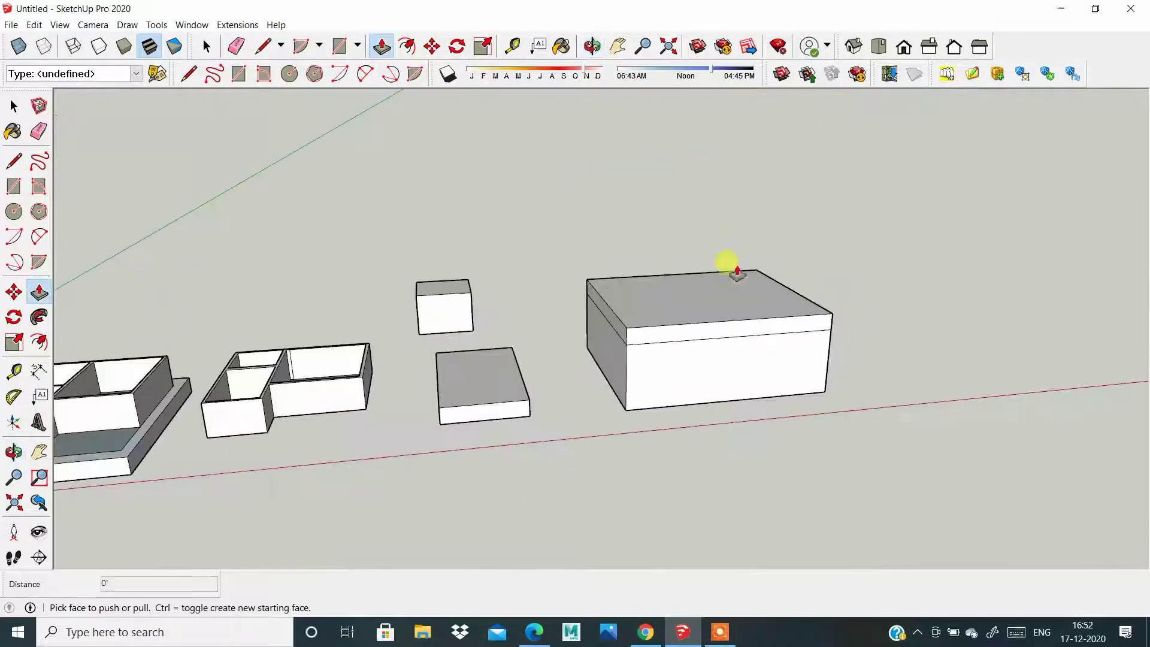
scroll(551, 257, down, 2)
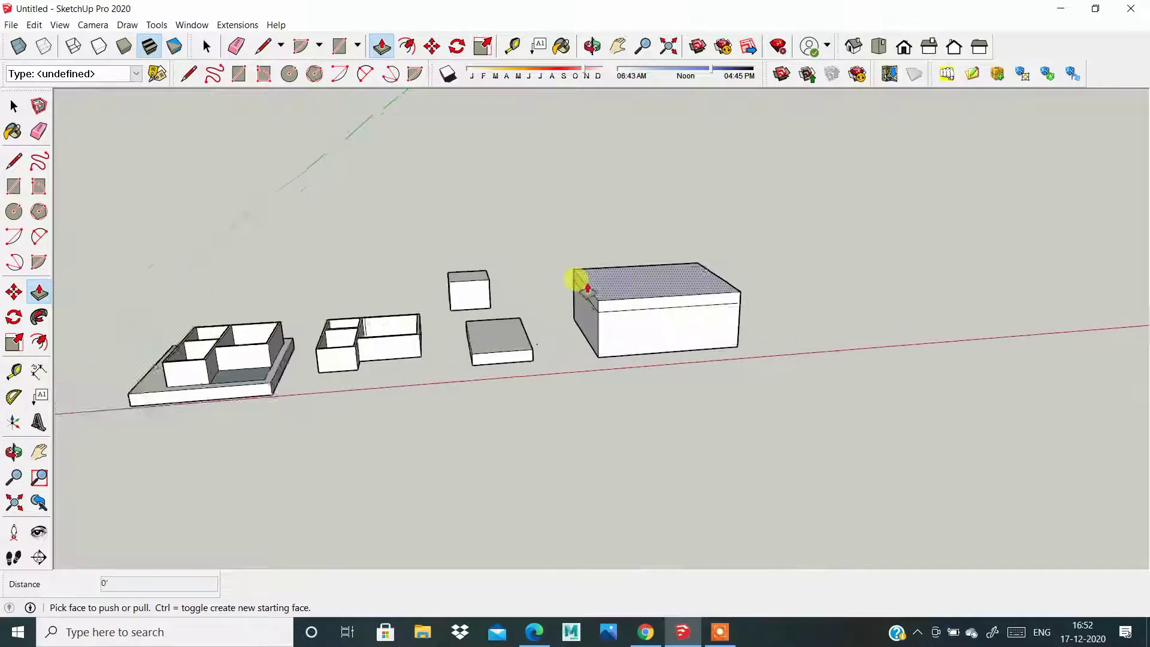
scroll(574, 322, up, 3)
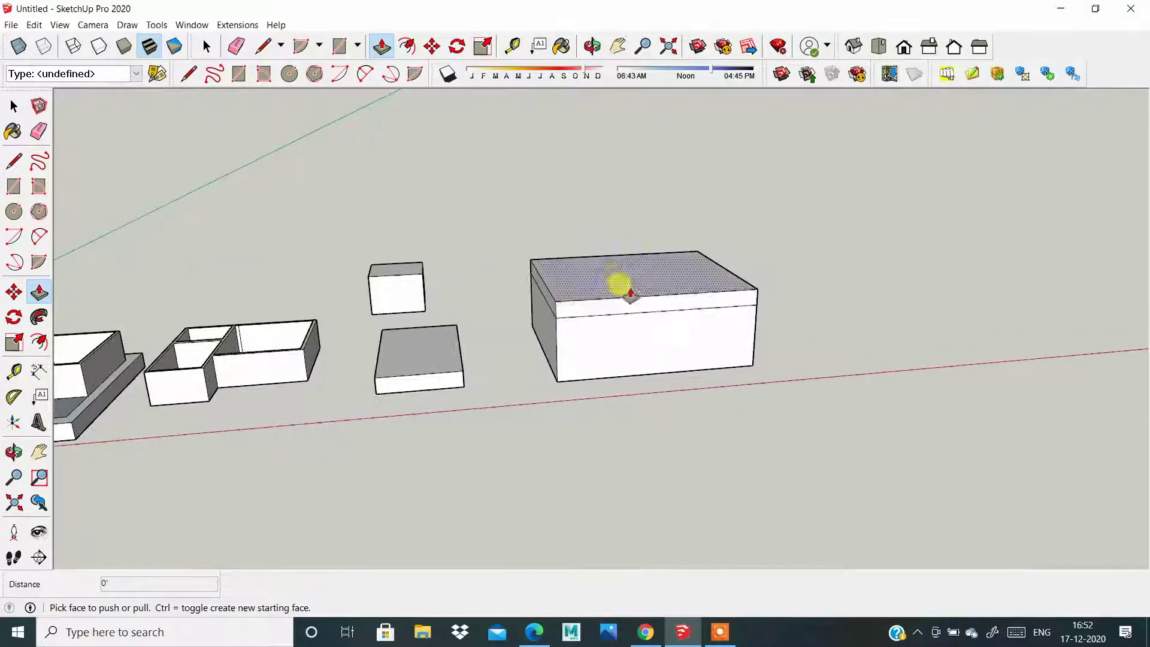
drag(623, 291, 618, 304)
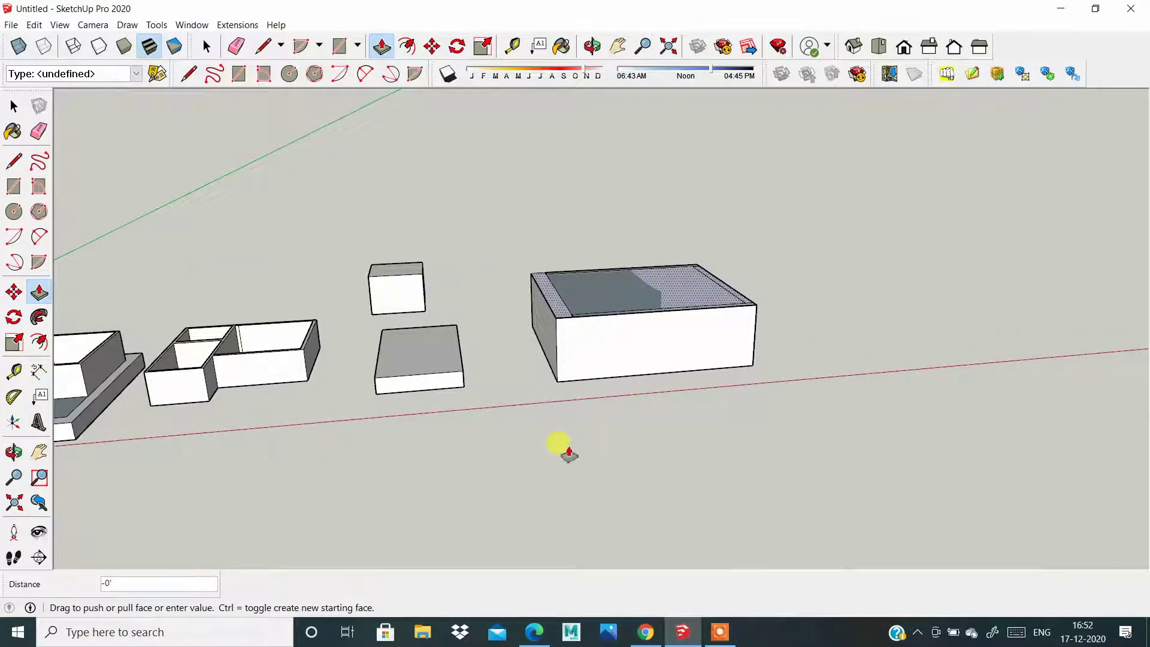
mouse_move(569, 454)
mouse_down()
mouse_move(607, 156)
mouse_move(602, 283)
mouse_up()
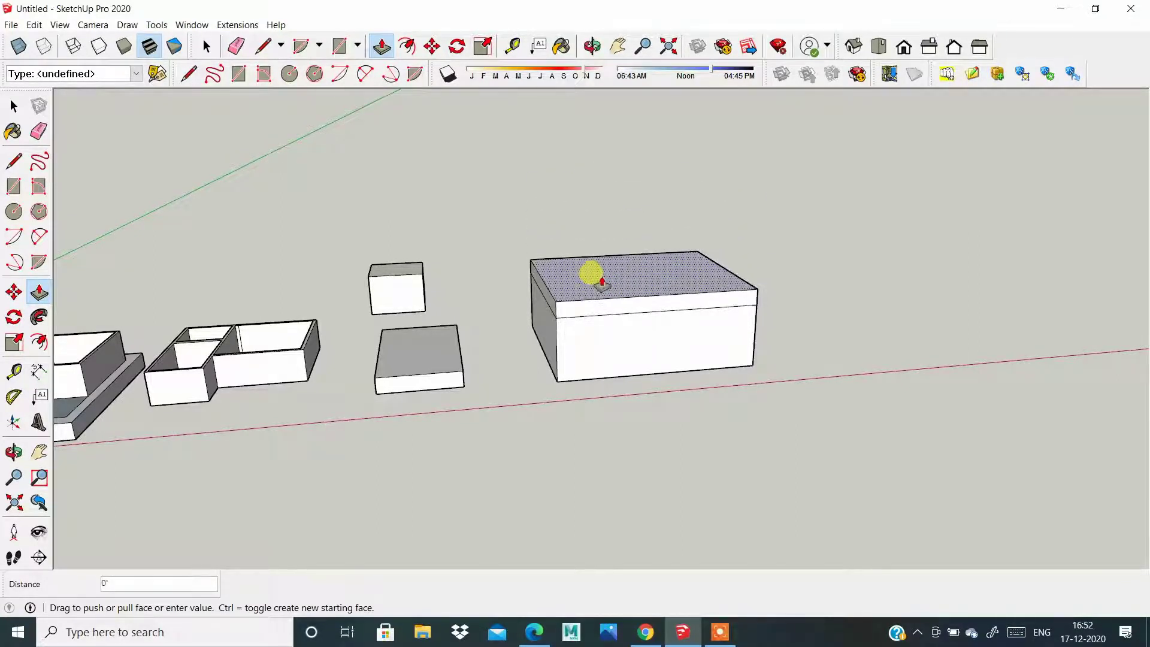
middle_drag(546, 375, 392, 434)
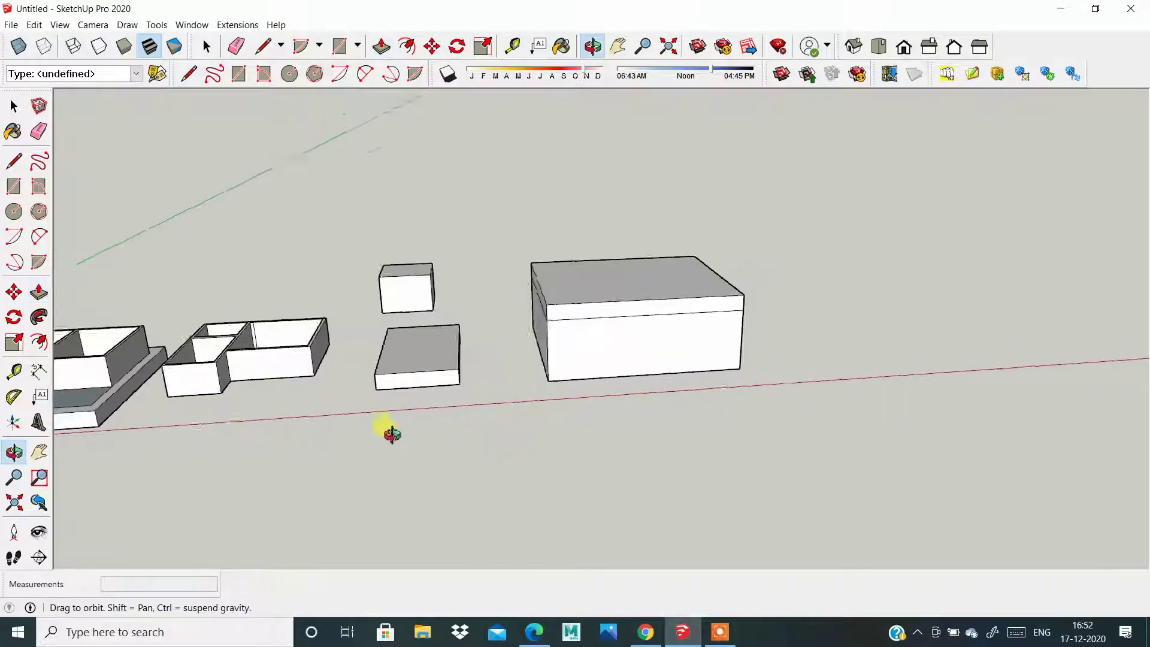
Step: Orbit and zoom in on a wall corner of the two-room walled block
scroll(231, 347, up, 5)
scroll(696, 269, down, 2)
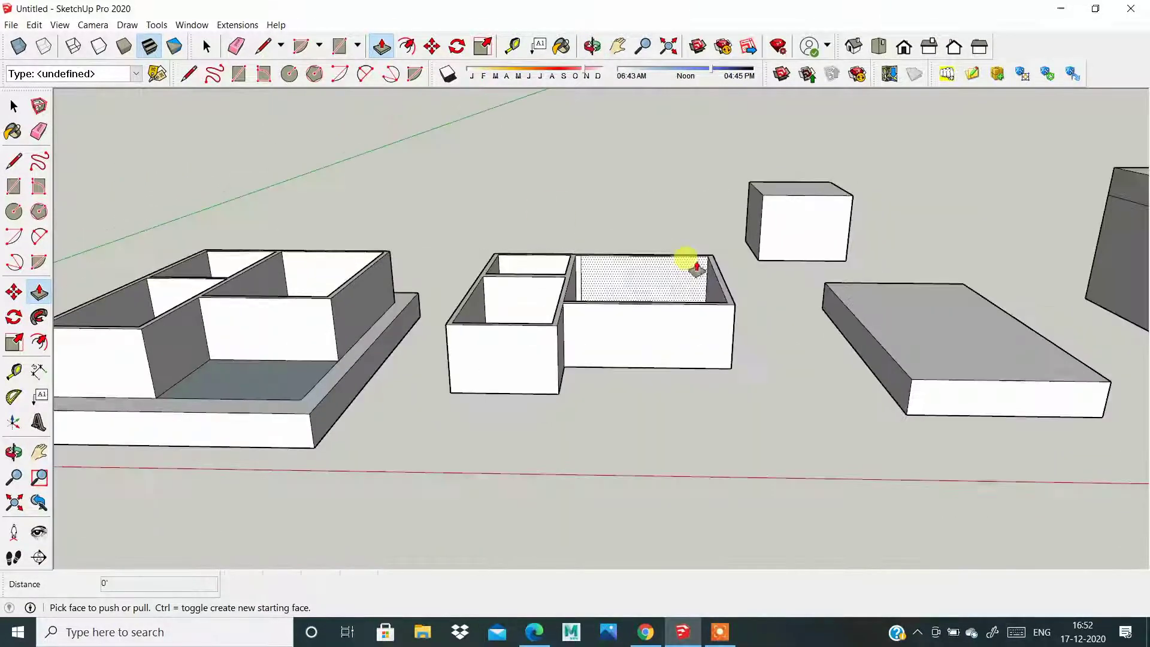
scroll(696, 269, down, 3)
mouse_move(547, 290)
middle_down()
mouse_move(521, 390)
mouse_move(701, 382)
middle_up()
scroll(739, 190, up, 4)
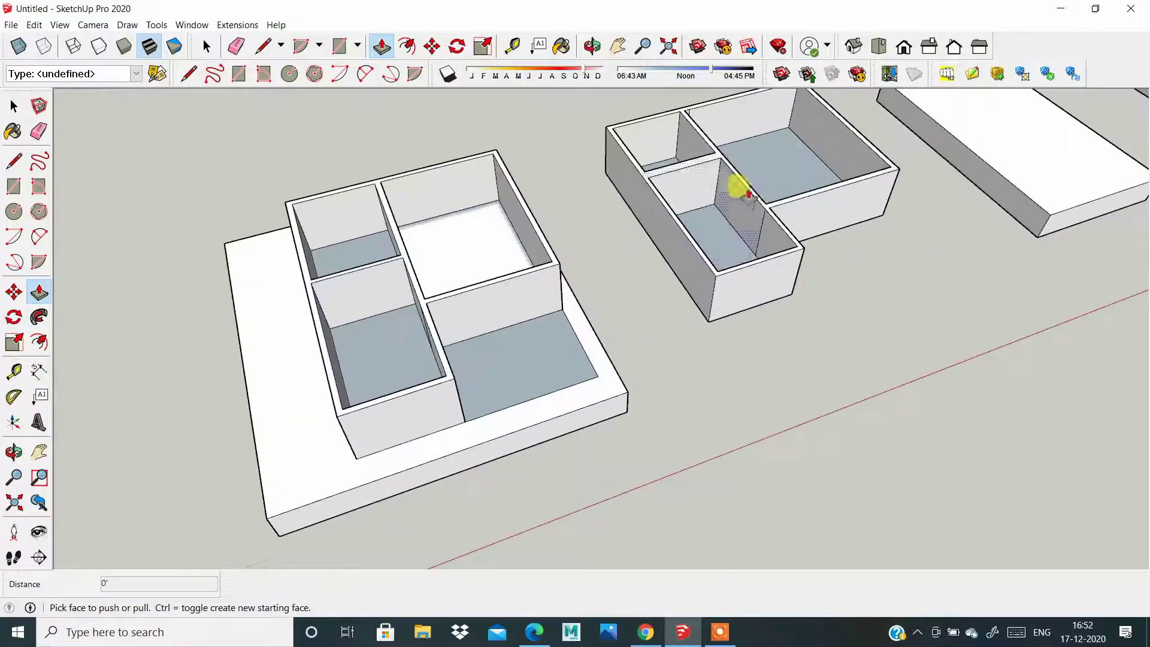
scroll(713, 230, down, 2)
scroll(693, 200, down, 2)
mouse_move(457, 313)
middle_down()
mouse_move(390, 298)
mouse_move(629, 311)
middle_up()
scroll(599, 309, up, 1)
scroll(580, 329, up, 2)
scroll(569, 326, up, 2)
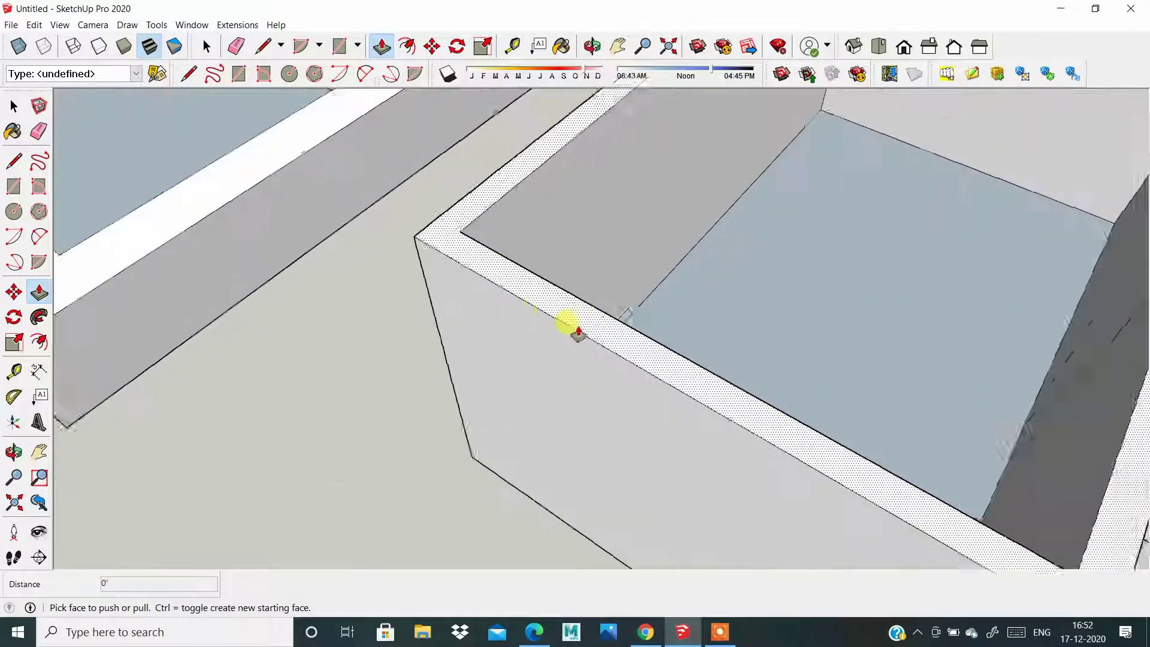
scroll(522, 300, up, 2)
scroll(523, 300, up, 2)
Step: Draw a small square on the wall top at the corner and select it for extrusion
click(13, 211)
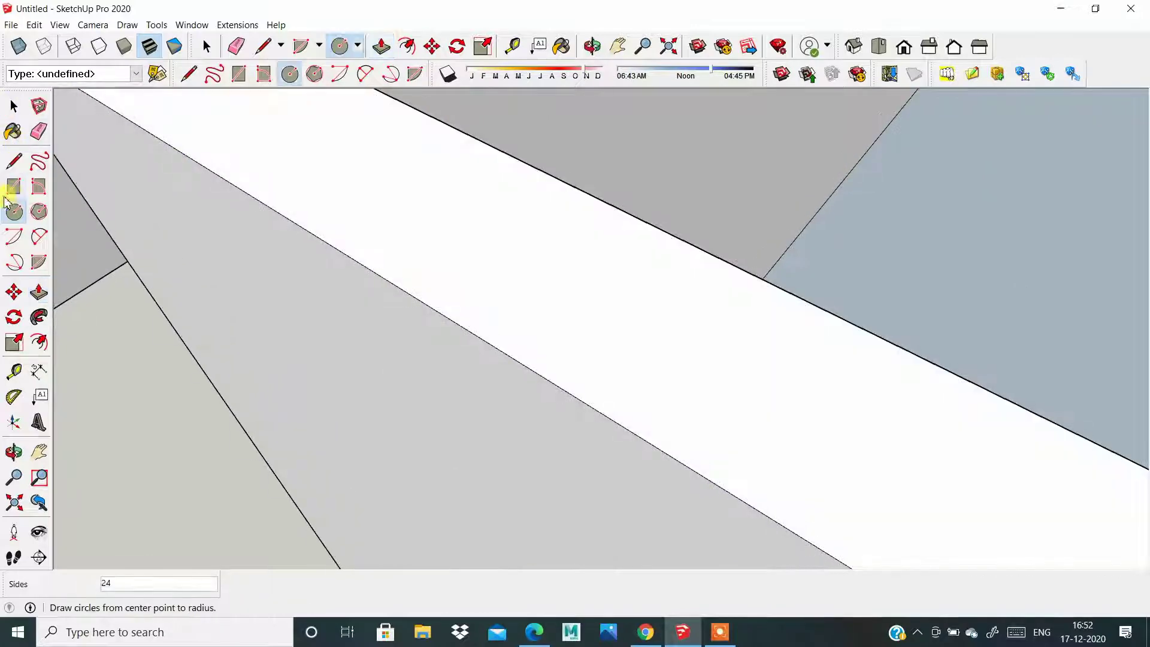
click(14, 187)
click(373, 194)
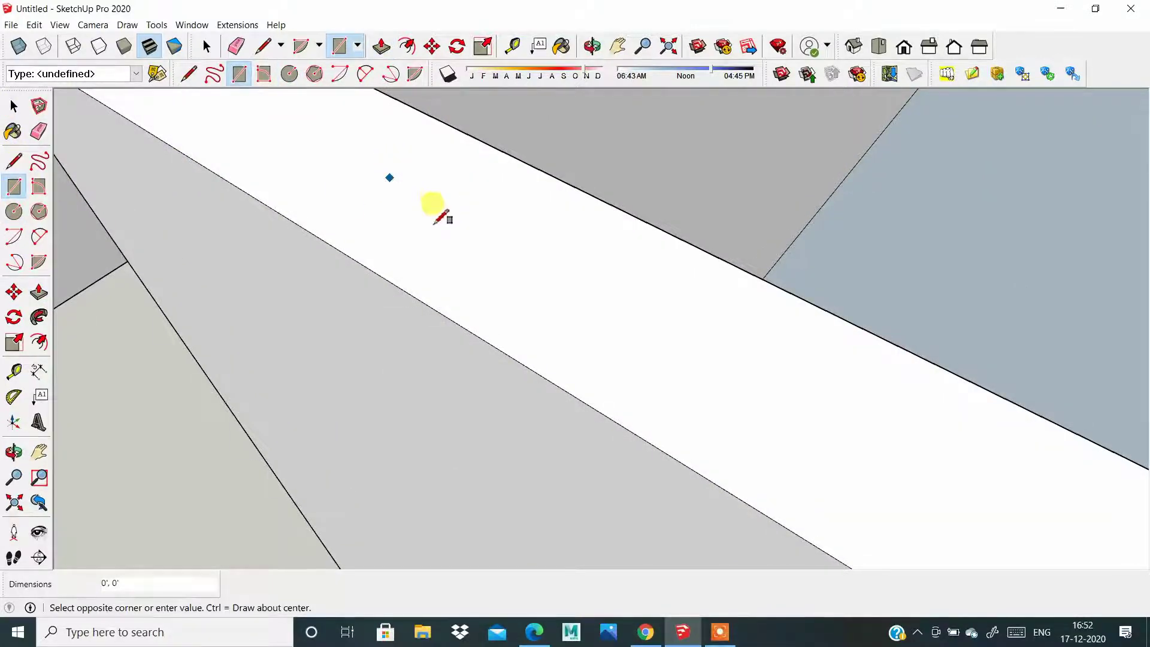
scroll(433, 219, down, 1)
scroll(427, 221, down, 2)
scroll(419, 237, down, 1)
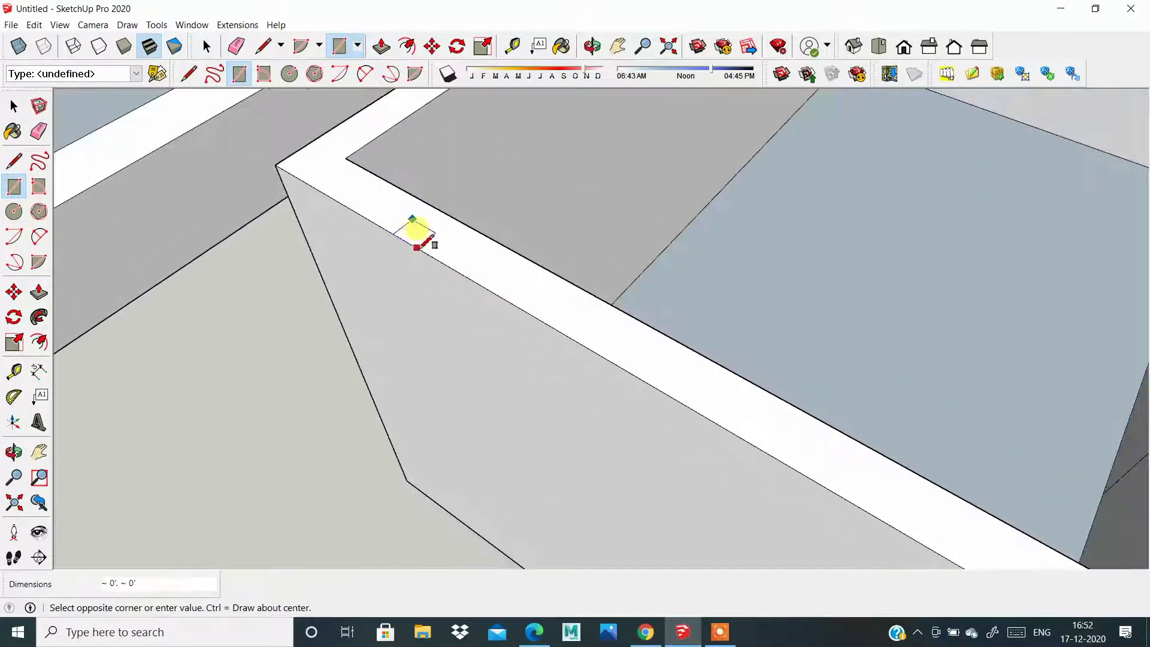
scroll(416, 230, up, 2)
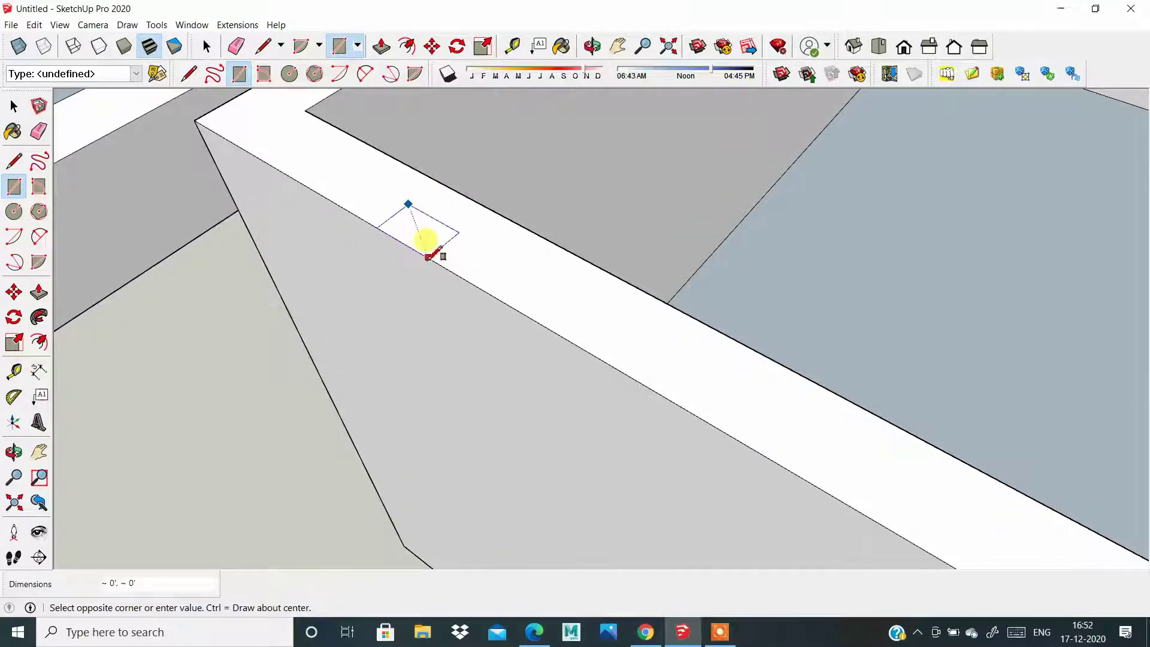
scroll(378, 249, down, 1)
scroll(334, 264, down, 2)
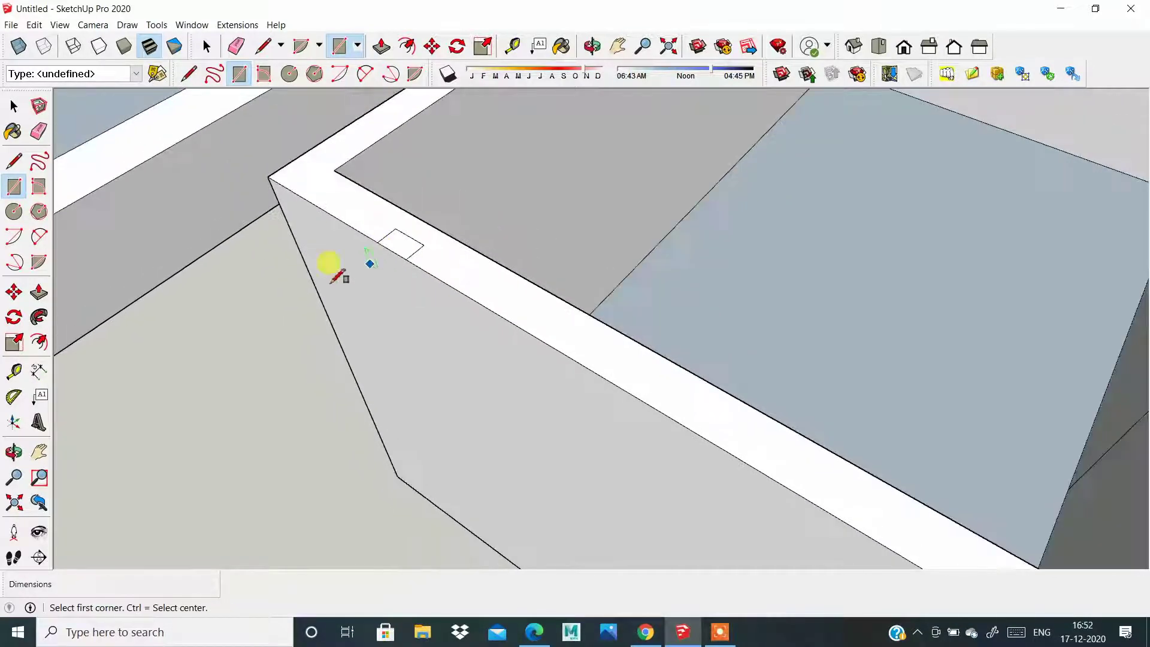
scroll(326, 263, down, 1)
click(38, 292)
click(362, 261)
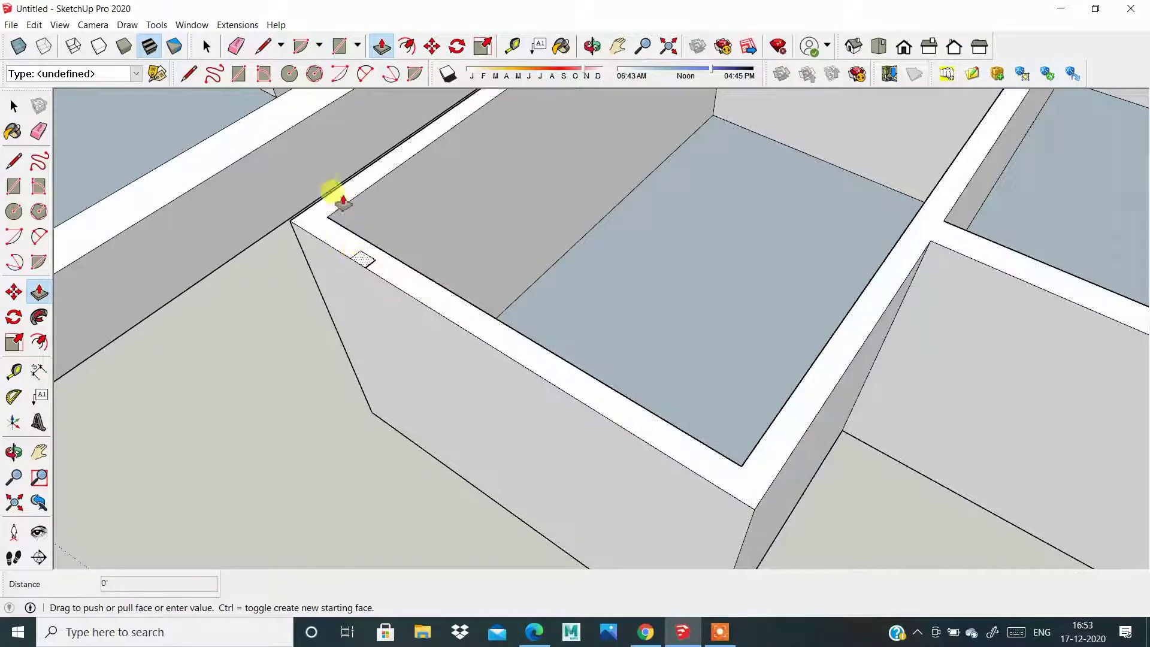
Step: Raise the square into a post and stretch its side into an 8-foot wall
click(329, 180)
scroll(359, 316, down, 2)
mouse_move(359, 316)
middle_down()
mouse_move(372, 303)
mouse_move(551, 346)
mouse_move(1138, 249)
middle_up()
scroll(850, 297, up, 2)
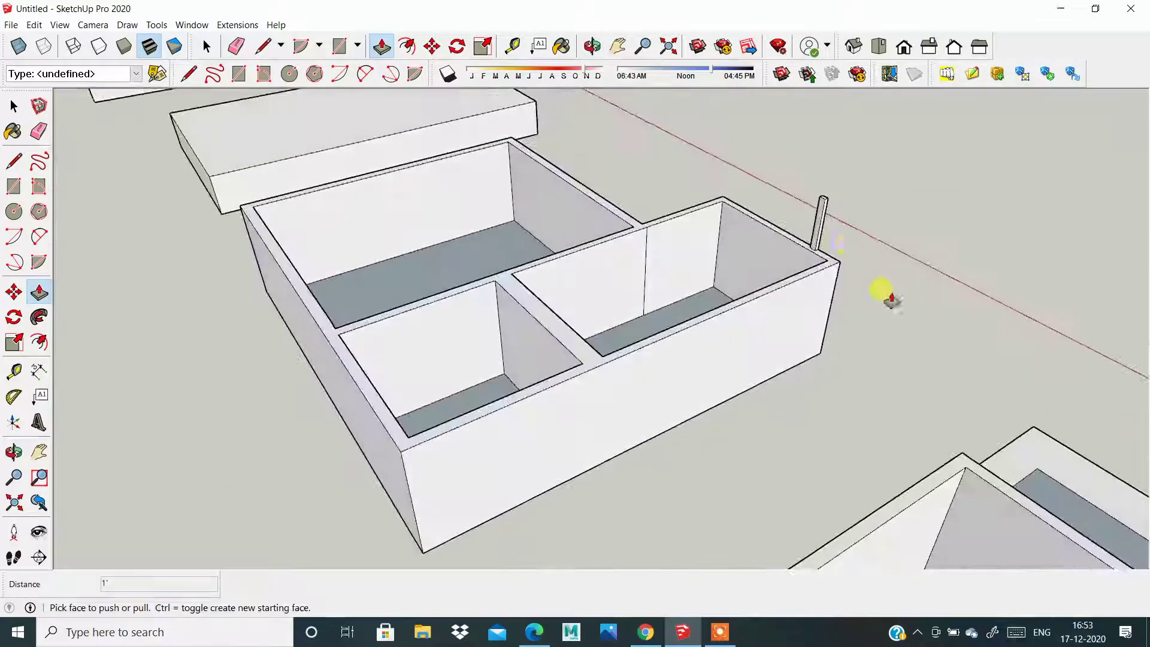
click(818, 230)
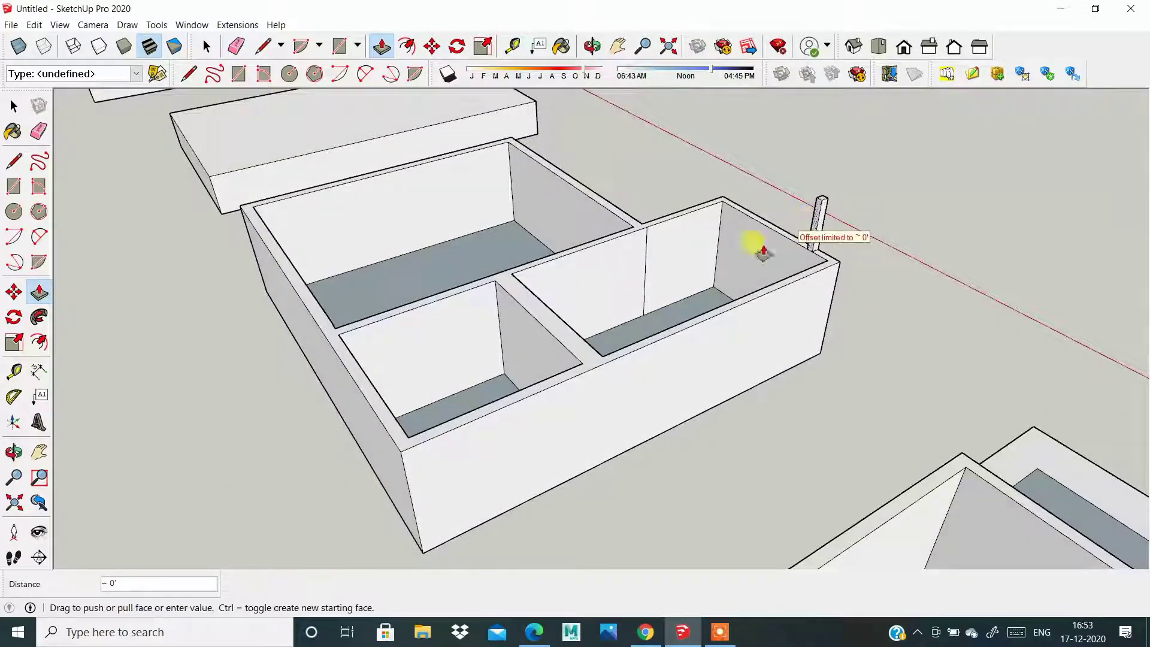
click(815, 222)
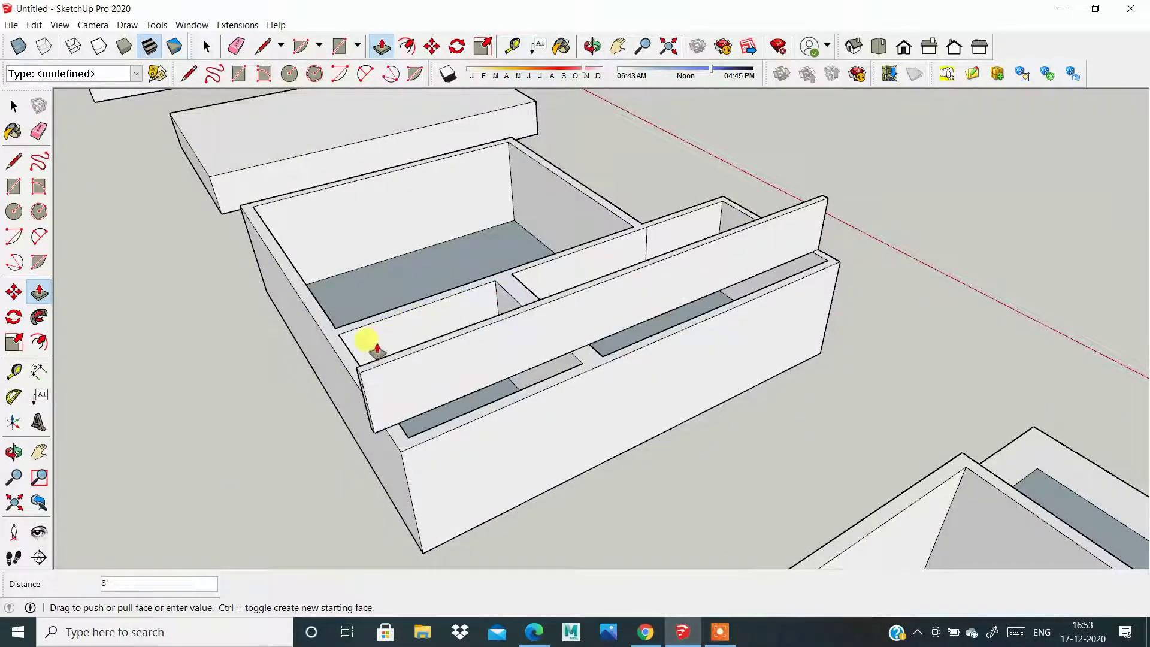
click(378, 348)
Step: Pull the wall's front face out 3 feet into a slab
scroll(368, 377, up, 2)
click(371, 402)
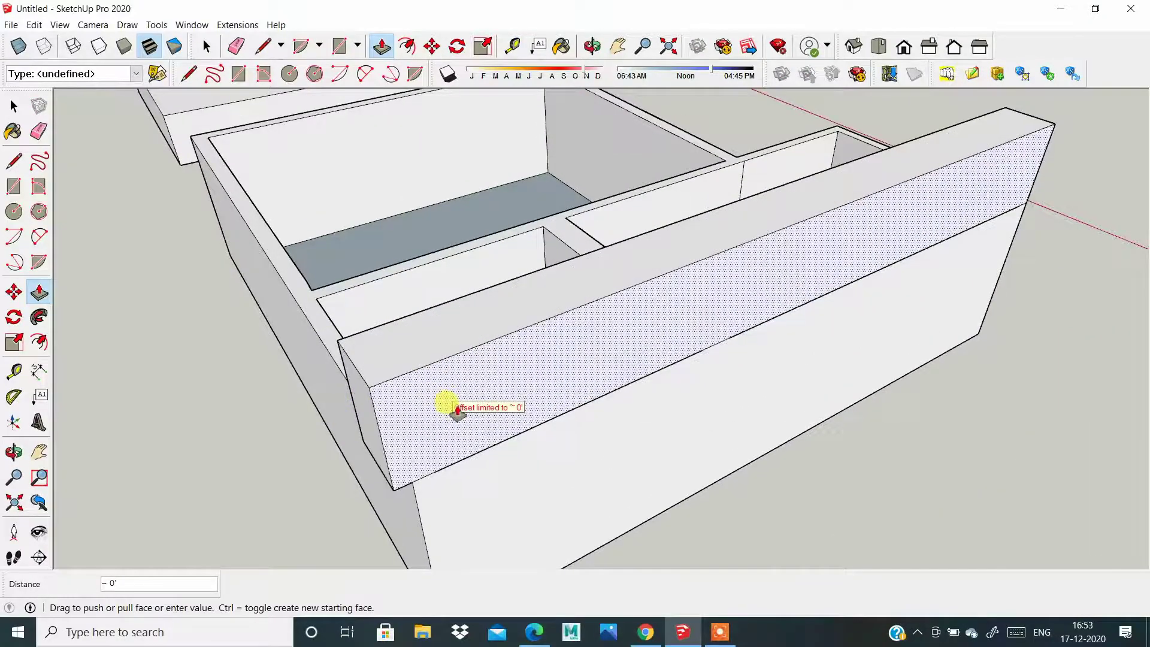
scroll(456, 412, down, 2)
mouse_move(479, 372)
middle_down()
mouse_move(523, 431)
mouse_move(849, 358)
middle_up()
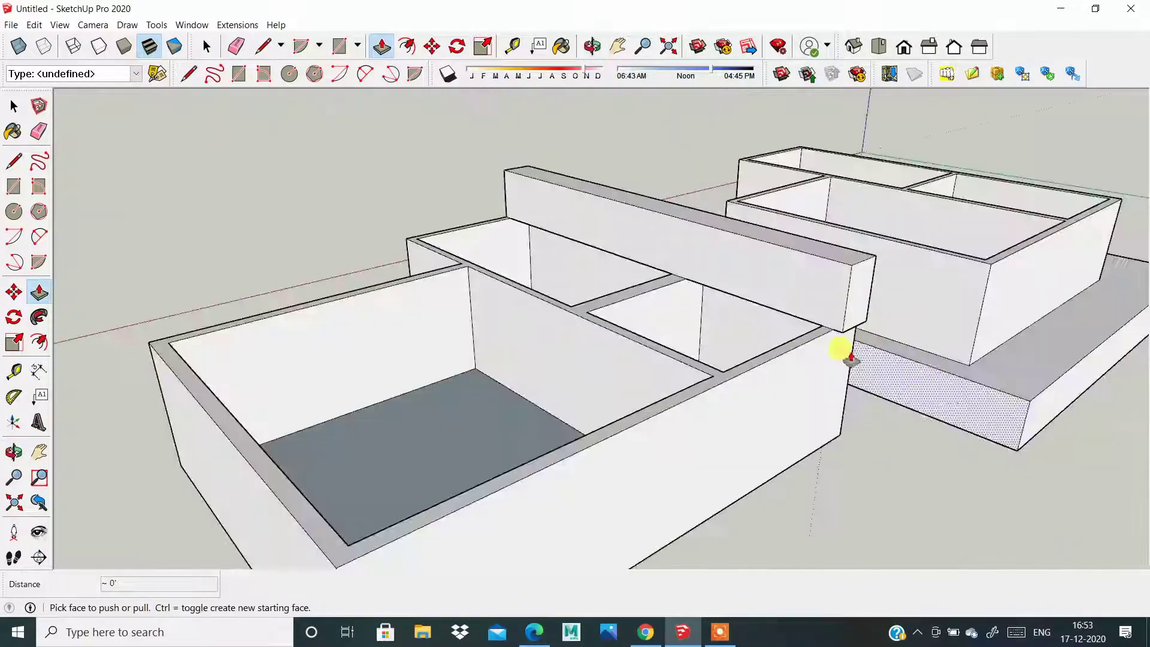
click(811, 288)
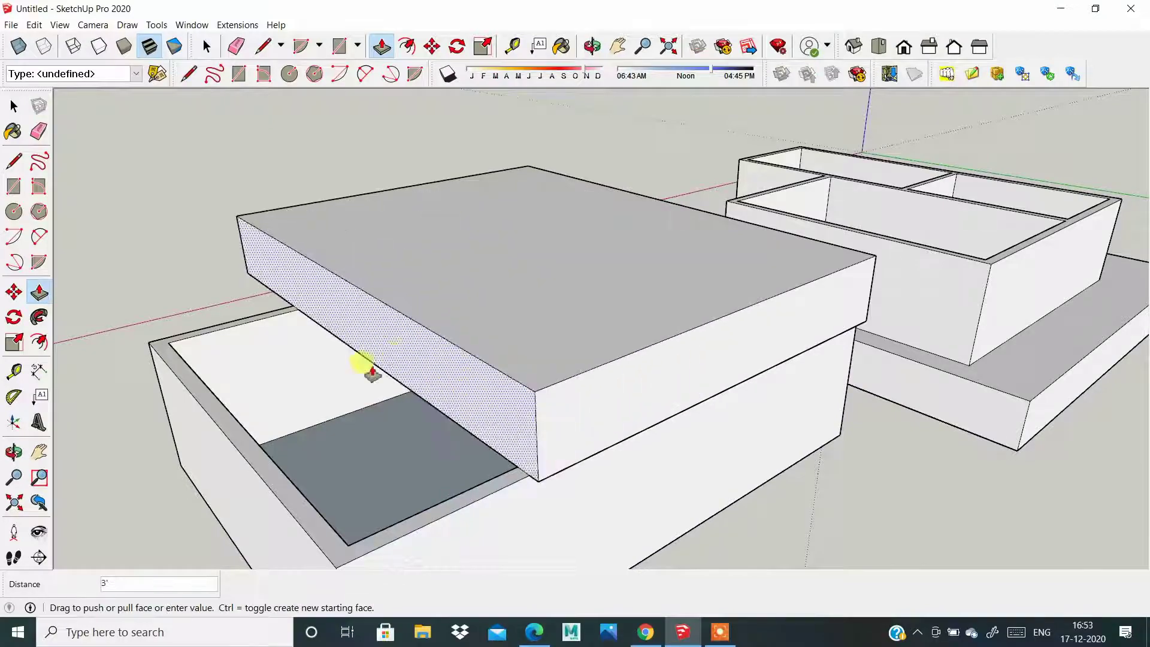
click(256, 398)
Step: Raise the slab's top 2 feet into a thick overhanging block
scroll(847, 295, down, 3)
mouse_move(662, 308)
middle_down()
mouse_move(599, 397)
mouse_move(783, 329)
mouse_move(597, 290)
mouse_move(623, 292)
middle_up()
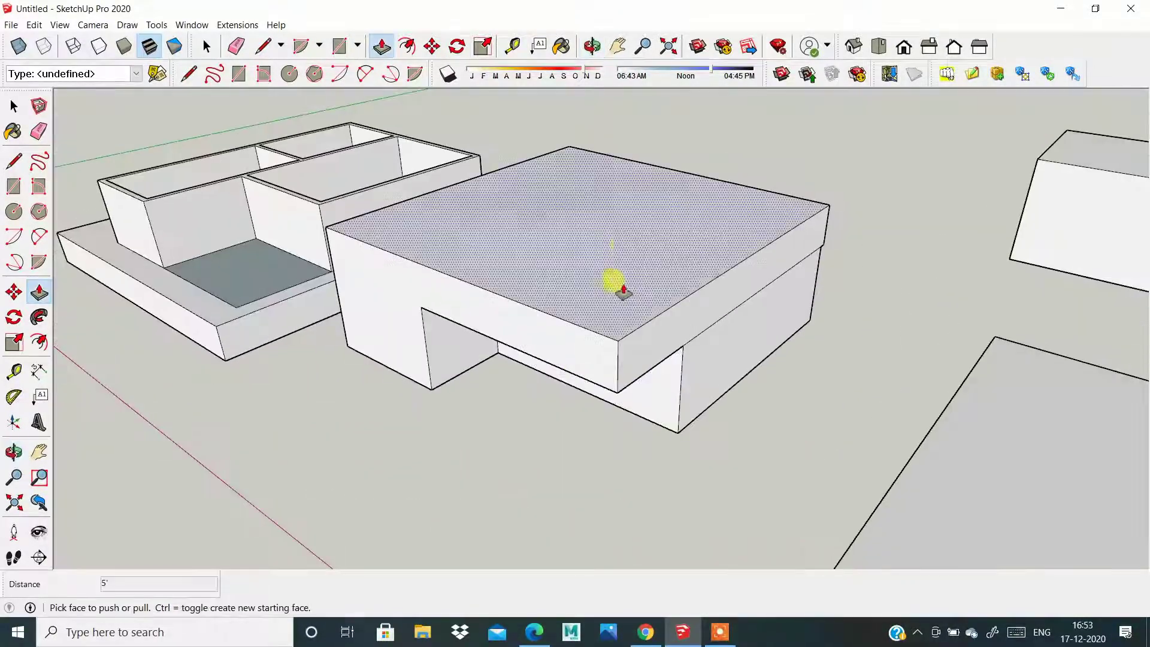
click(623, 291)
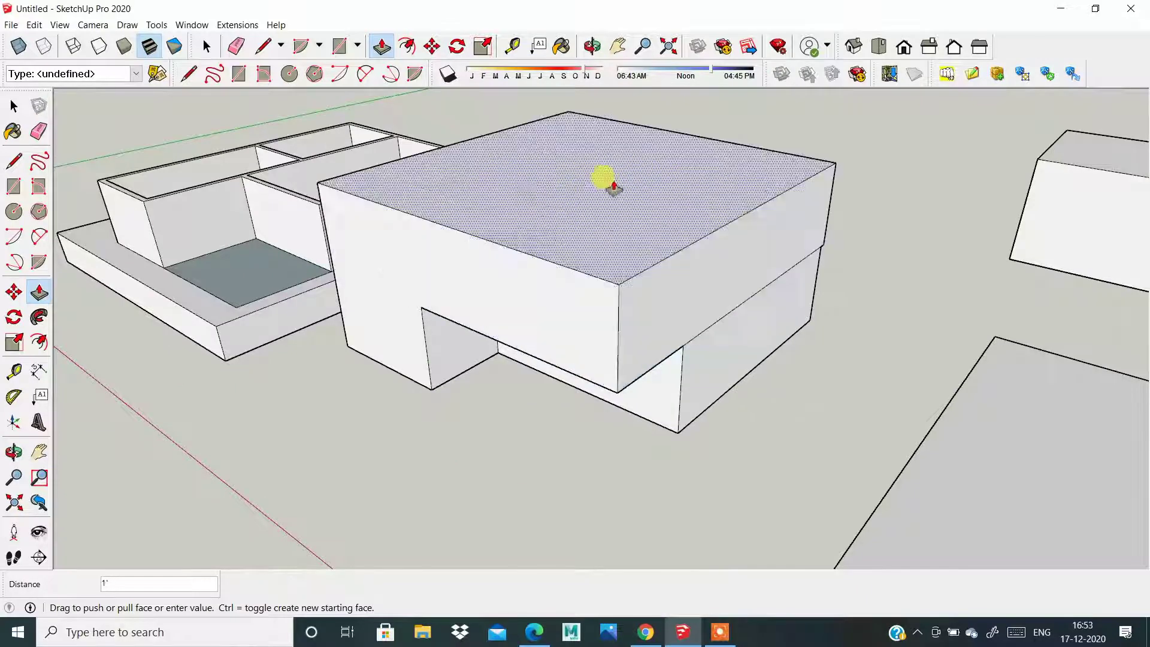
text(2)
key(Return)
scroll(596, 193, up, 2)
scroll(609, 175, down, 1)
click(622, 176)
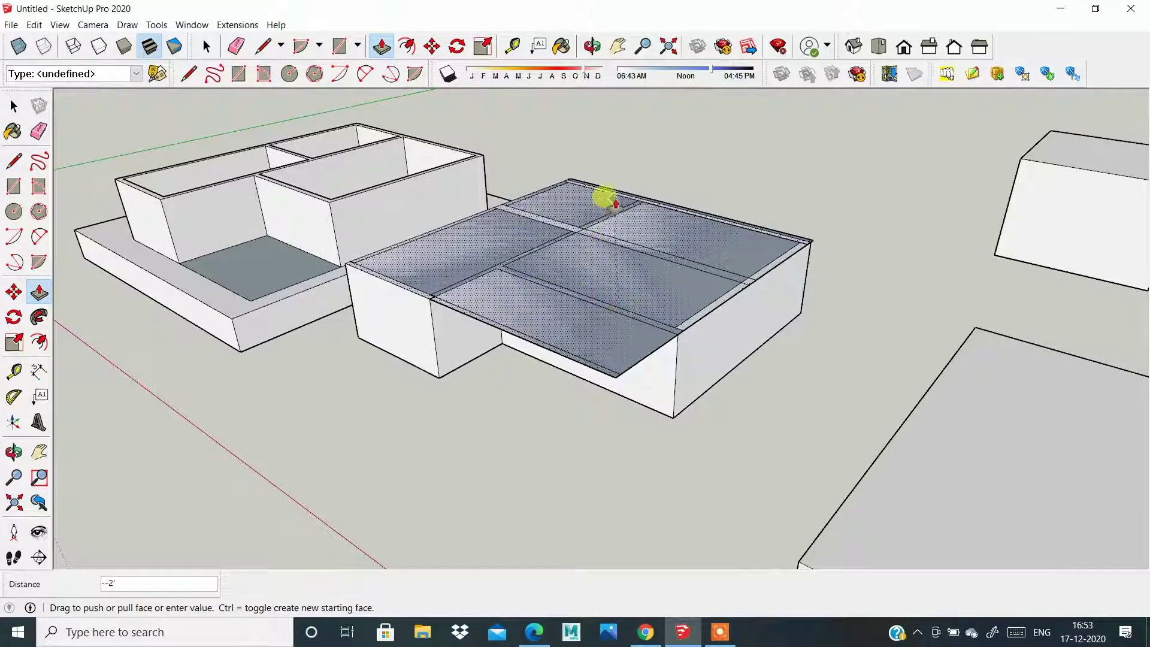
key(Escape)
Step: Change the unit format in Model Info > Units to Fractional
click(198, 25)
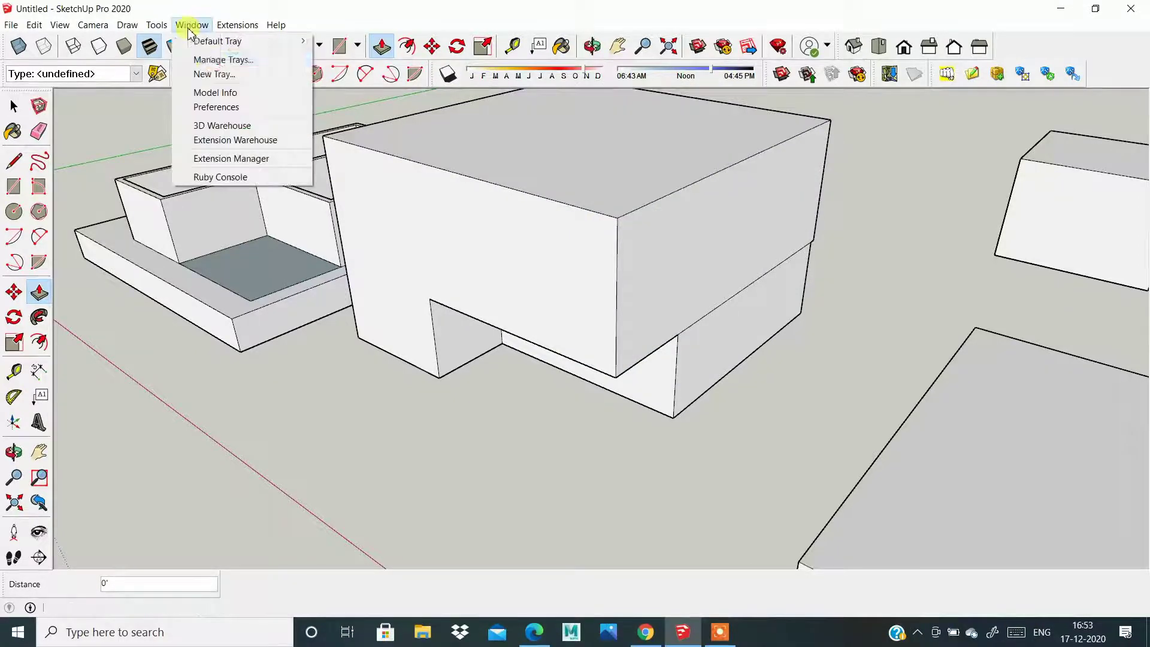
click(220, 93)
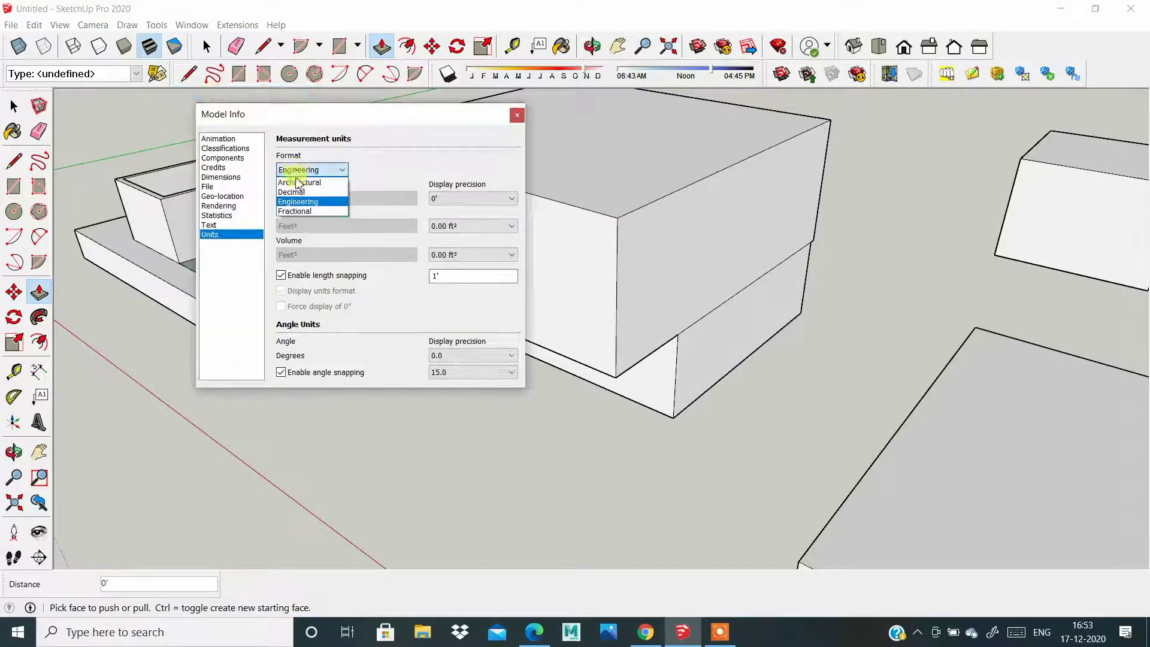
click(298, 192)
click(302, 171)
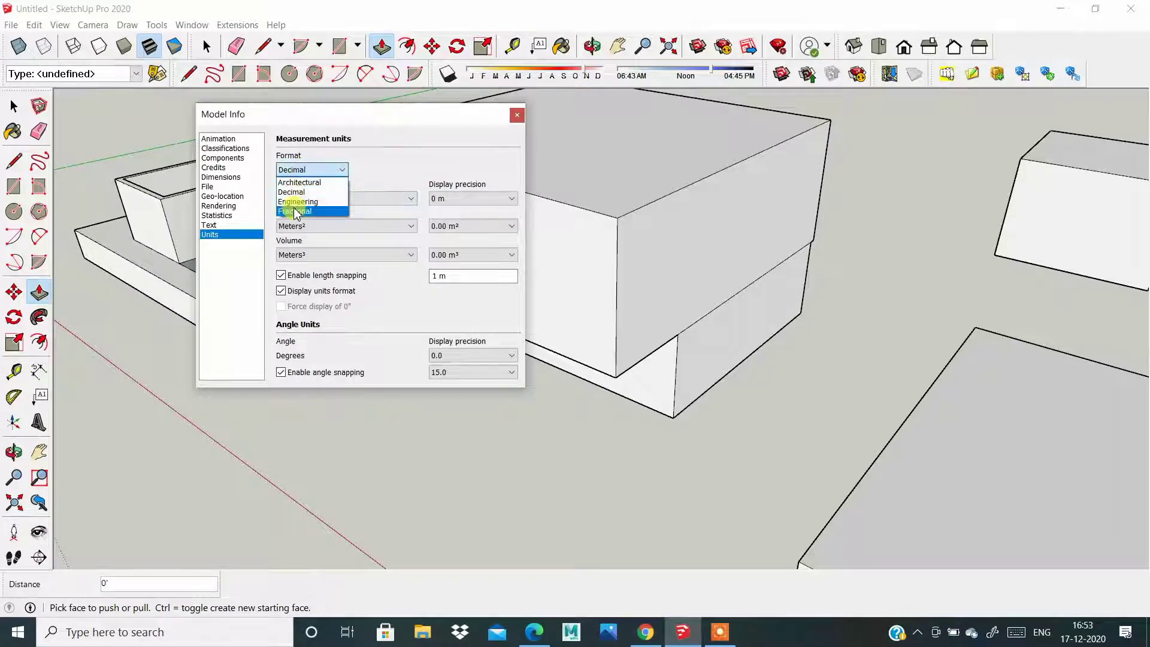
click(290, 200)
click(328, 171)
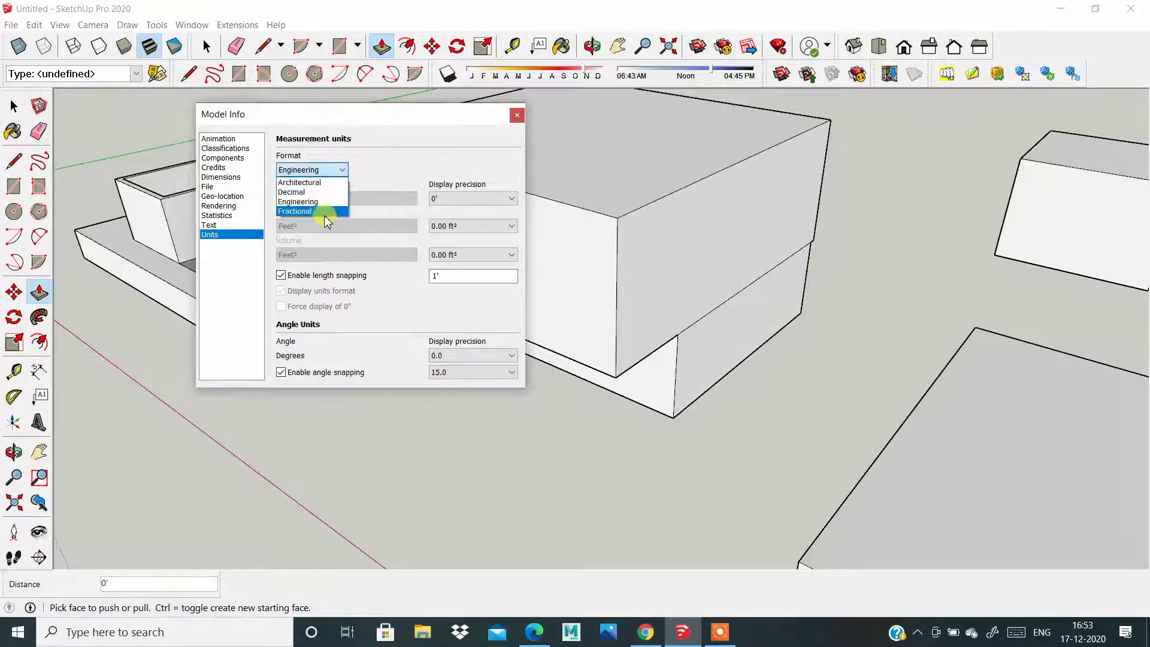
click(323, 217)
Step: Close Model Info and push the middle block's top face down
click(516, 115)
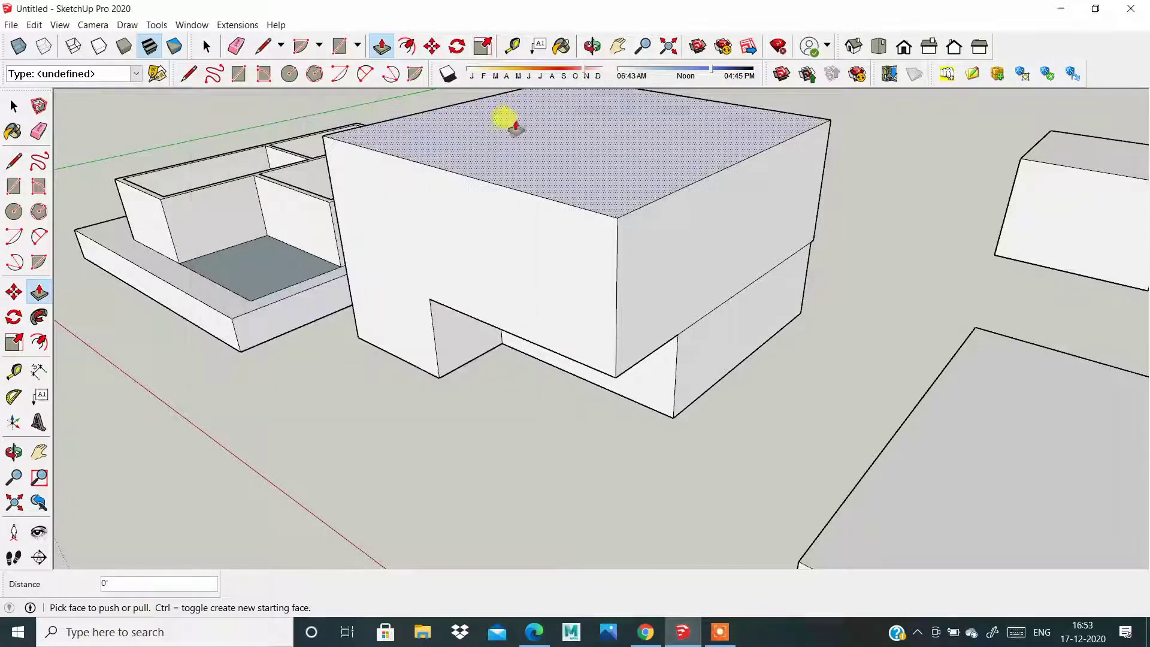
drag(509, 120, 528, 246)
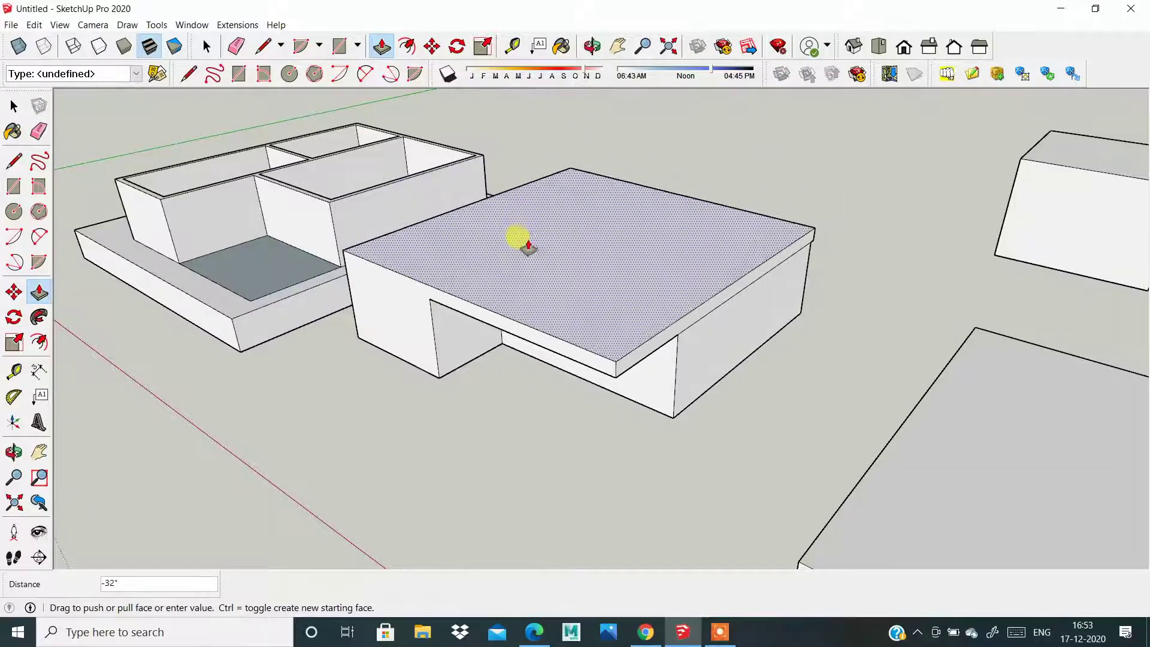
mouse_move(488, 303)
middle_down()
mouse_move(440, 324)
mouse_move(444, 312)
mouse_move(547, 311)
mouse_move(531, 231)
middle_up()
scroll(442, 321, down, 5)
scroll(441, 324, up, 3)
mouse_move(594, 137)
middle_down()
mouse_move(560, 372)
mouse_move(616, 308)
middle_up()
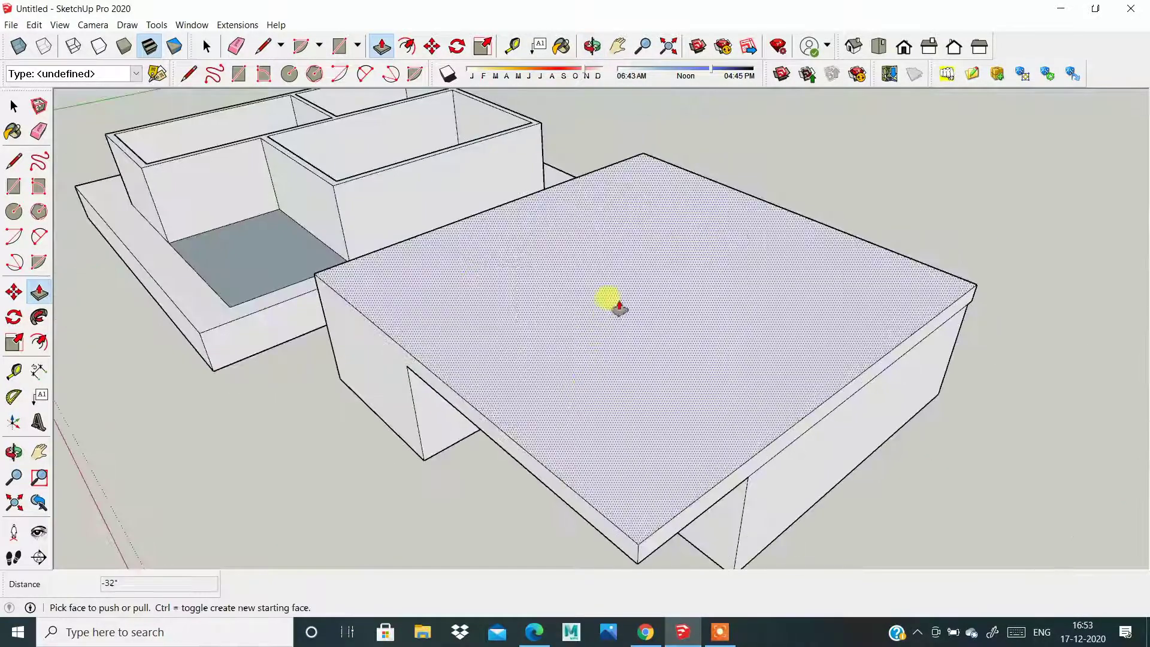
Step: Adjust the height of the overhanging roof slab's top face
click(614, 314)
scroll(614, 320, down, 5)
scroll(719, 210, down, 2)
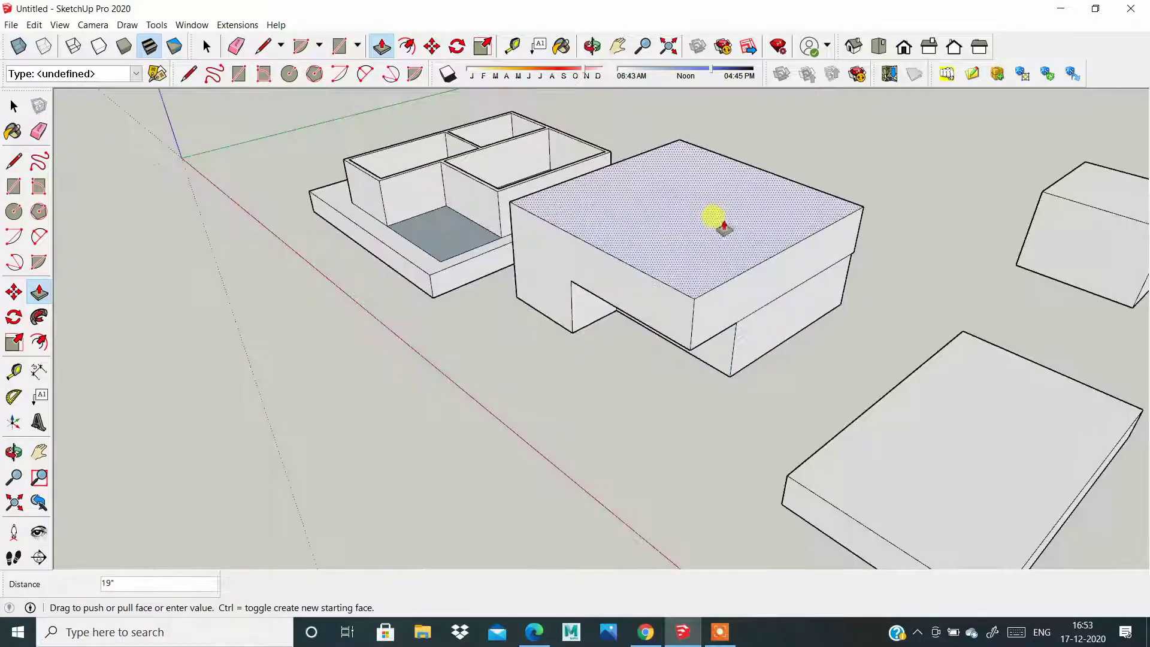
scroll(702, 259, up, 2)
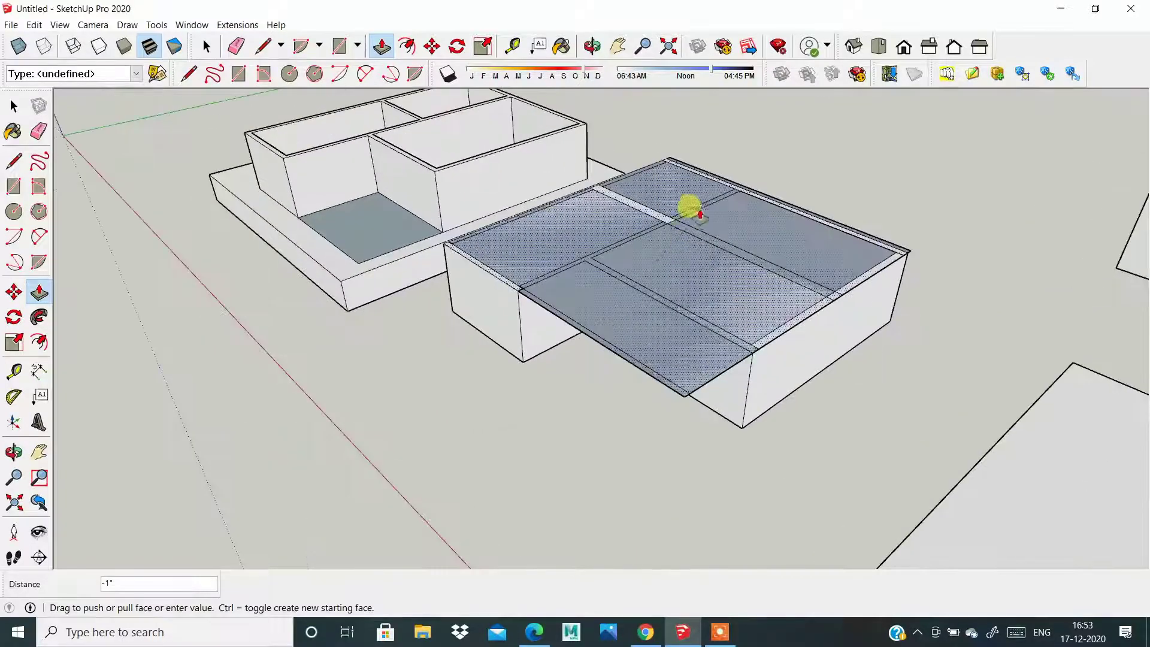
middle_drag(677, 204, 627, 226)
click(688, 259)
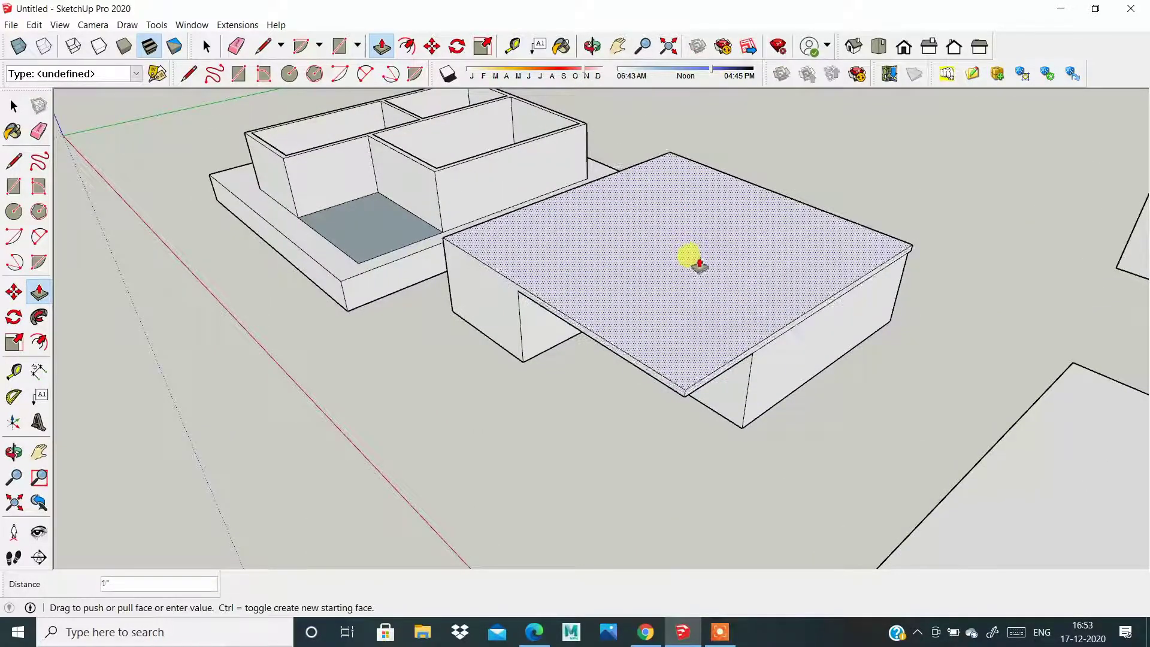
middle_drag(688, 259, 626, 245)
scroll(623, 251, up, 1)
scroll(617, 261, up, 3)
Step: Nudge the middle block's top face and view the walled building from above
click(619, 261)
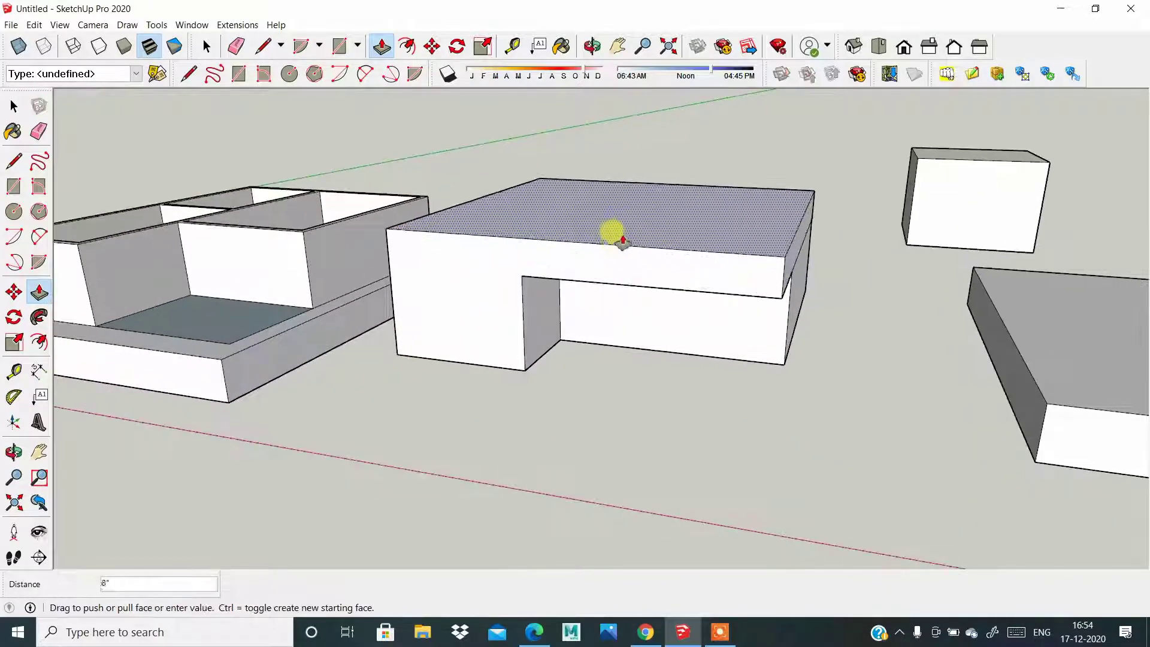
click(626, 270)
scroll(796, 313, down, 2)
scroll(834, 329, down, 2)
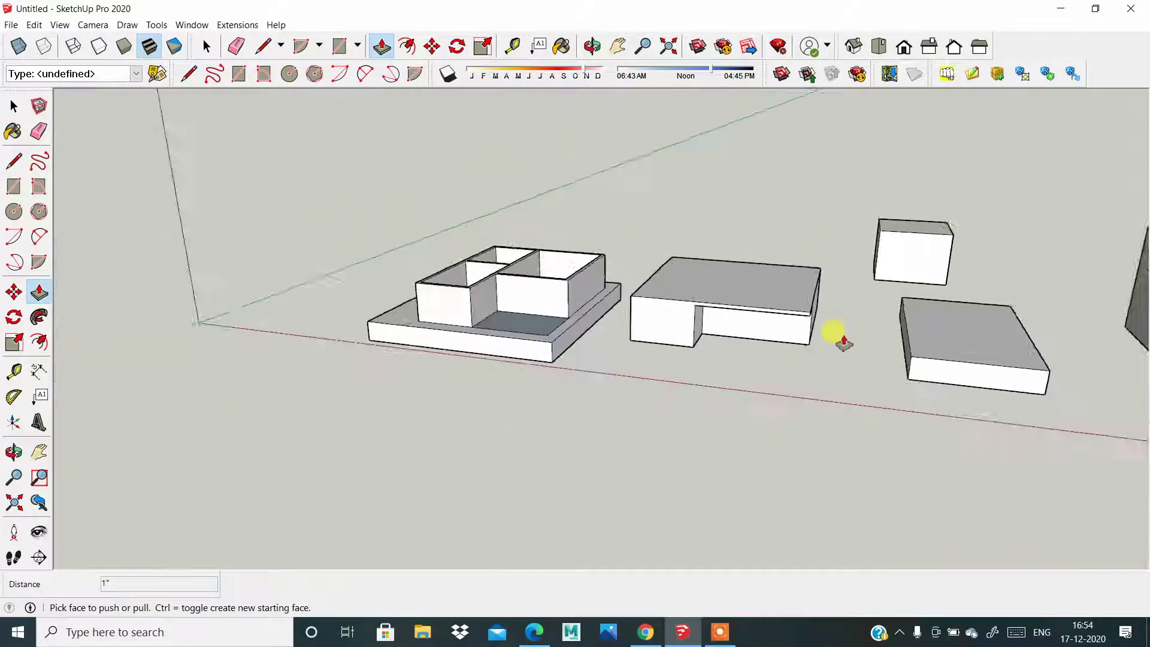
scroll(811, 361, down, 2)
scroll(626, 320, up, 3)
mouse_move(625, 320)
middle_down()
mouse_move(719, 423)
mouse_move(950, 488)
middle_up()
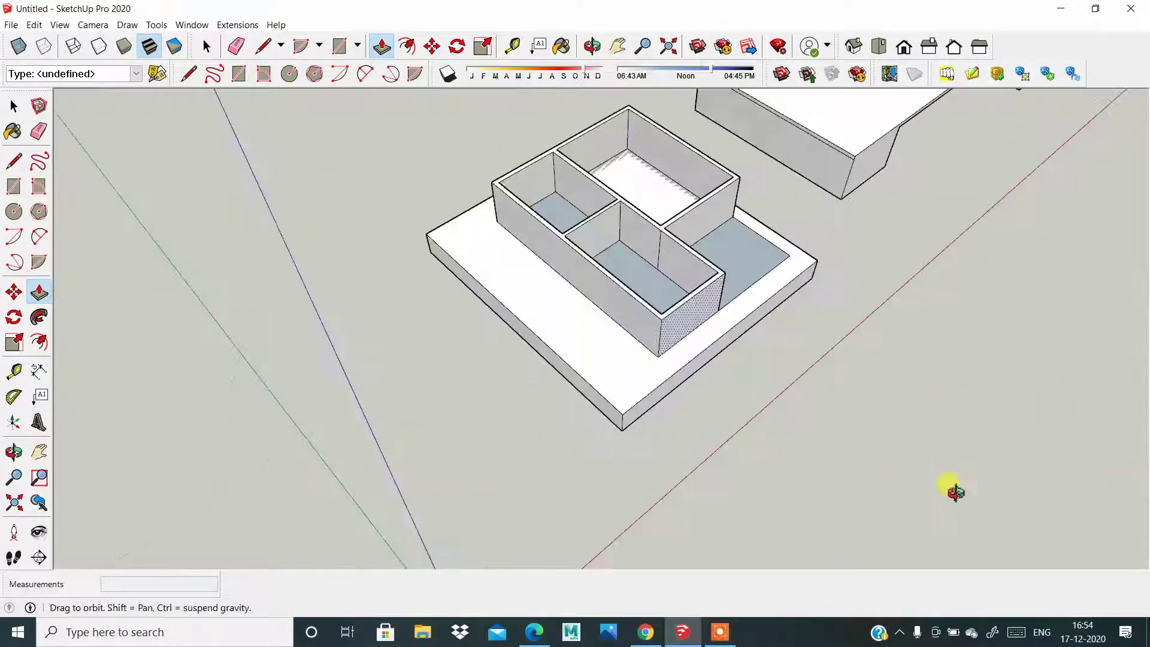
scroll(654, 264, up, 5)
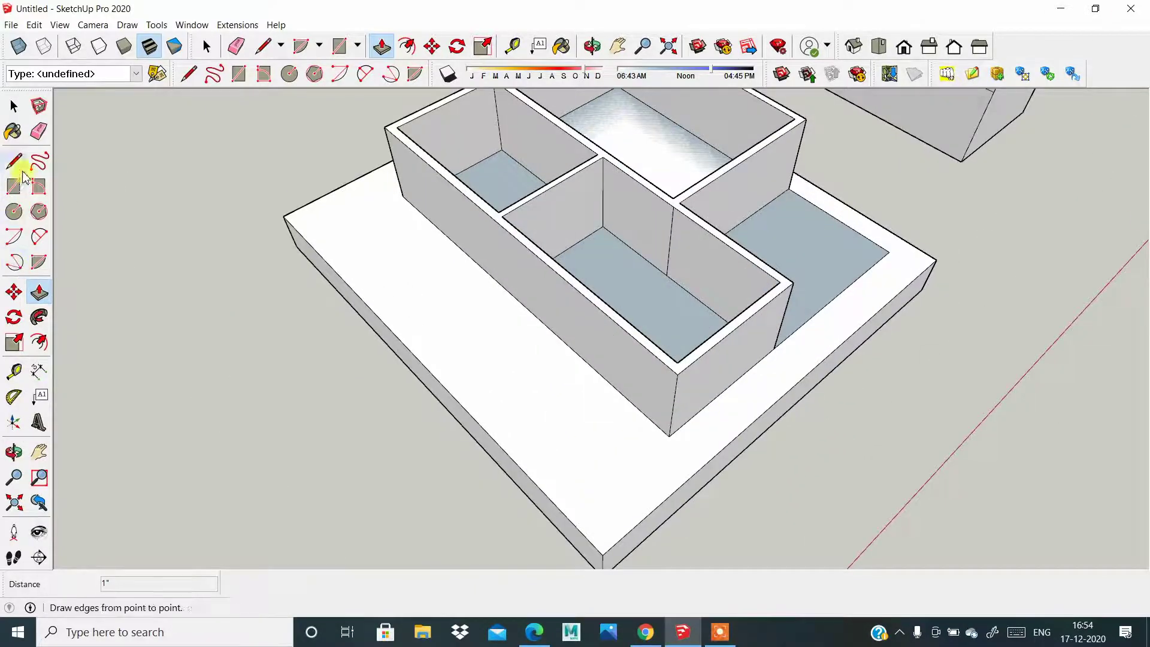
Step: Draw a small square beside the inner wall of the walled building
click(13, 186)
scroll(644, 350, up, 2)
scroll(643, 354, up, 2)
scroll(647, 294, up, 2)
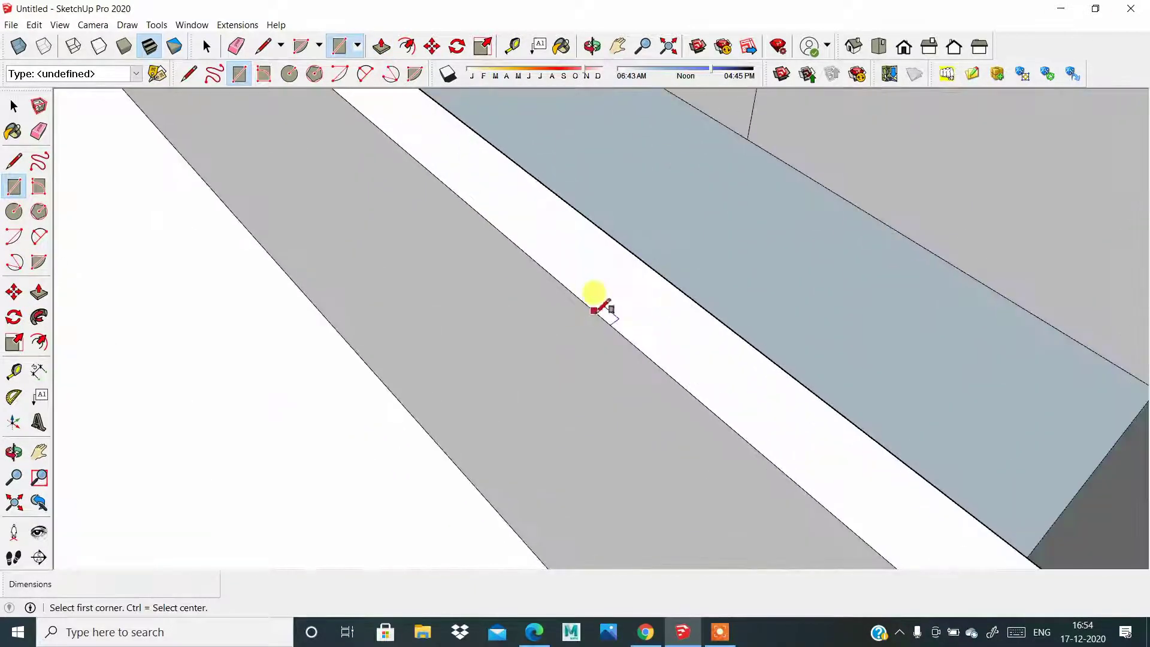
scroll(599, 299, up, 1)
click(580, 253)
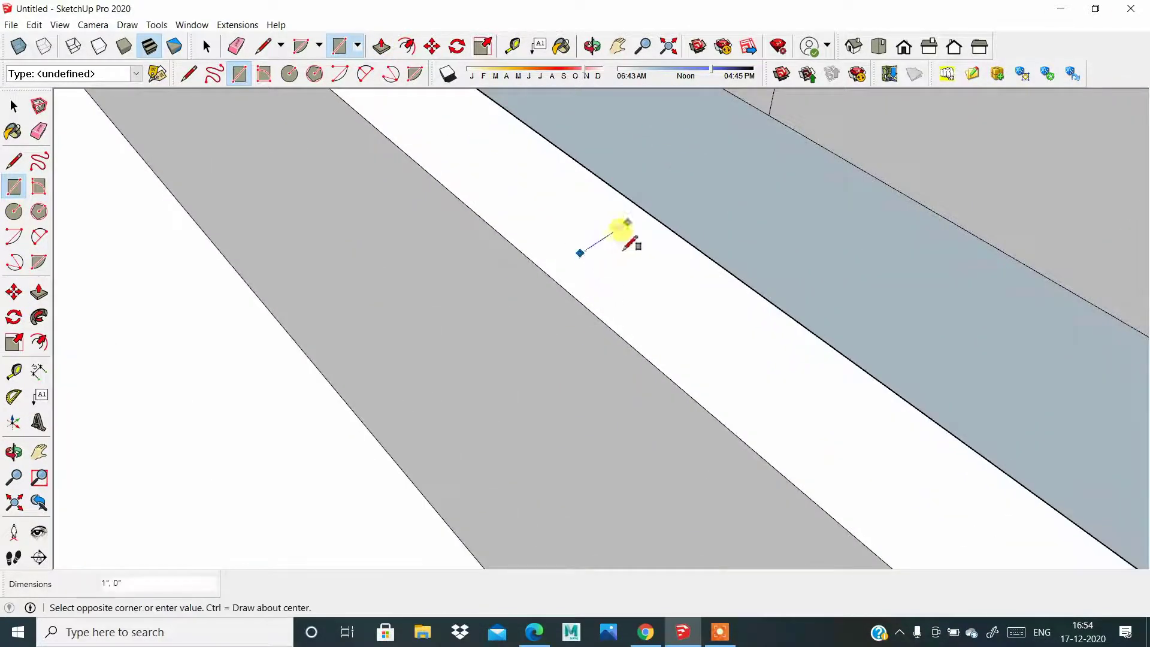
click(664, 264)
scroll(474, 268, down, 2)
scroll(456, 266, down, 3)
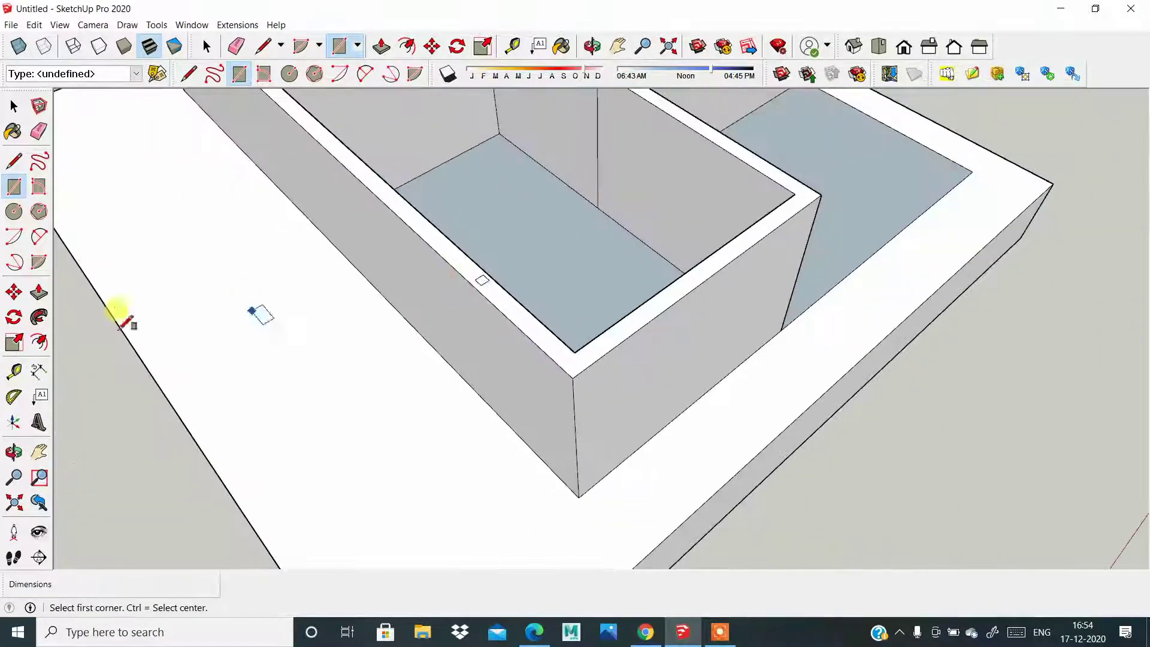
Step: Raise the small square into a pillar
click(37, 296)
click(479, 279)
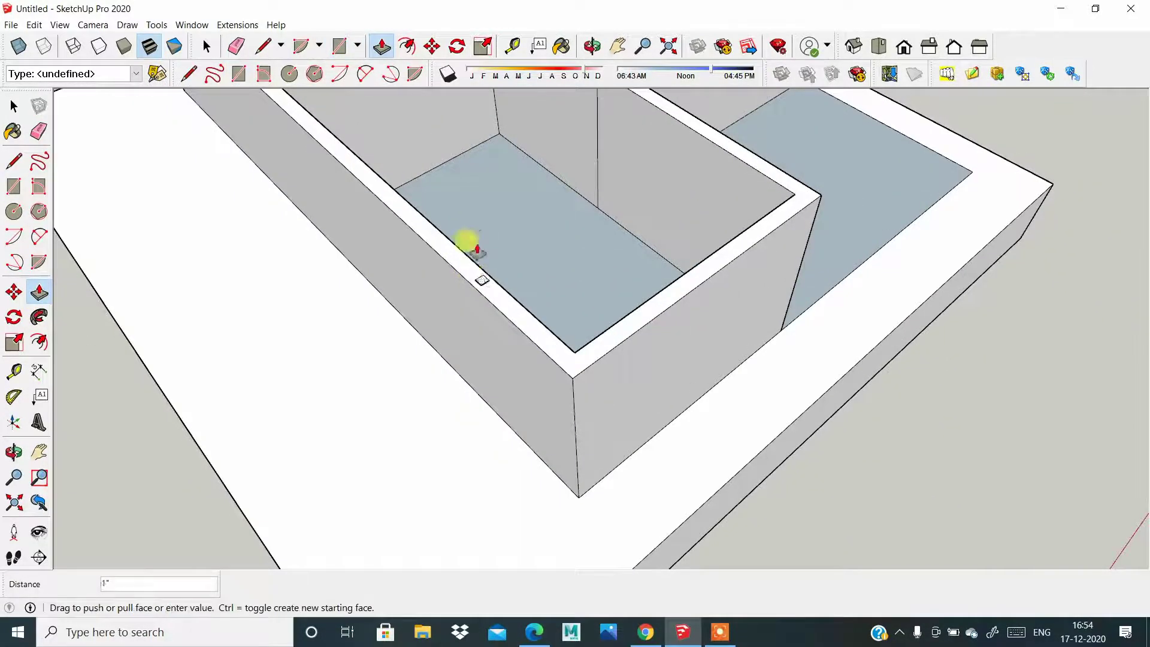
click(471, 222)
scroll(699, 403, down, 3)
scroll(699, 403, down, 3)
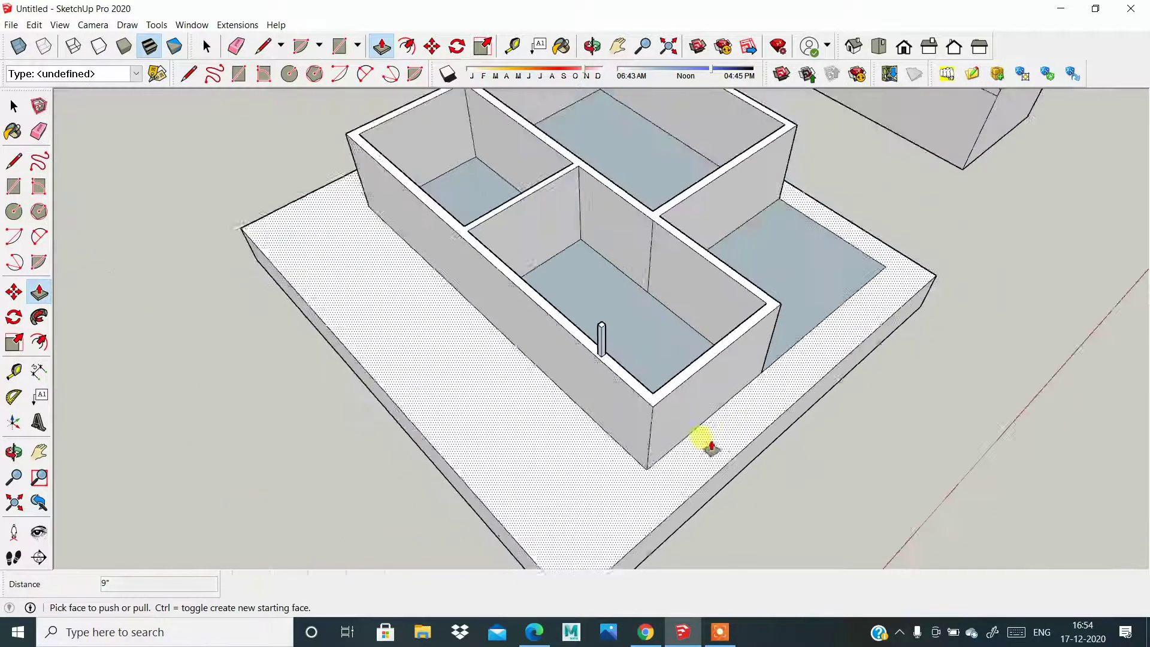
mouse_move(296, 416)
middle_down()
mouse_move(533, 376)
mouse_move(393, 290)
middle_up()
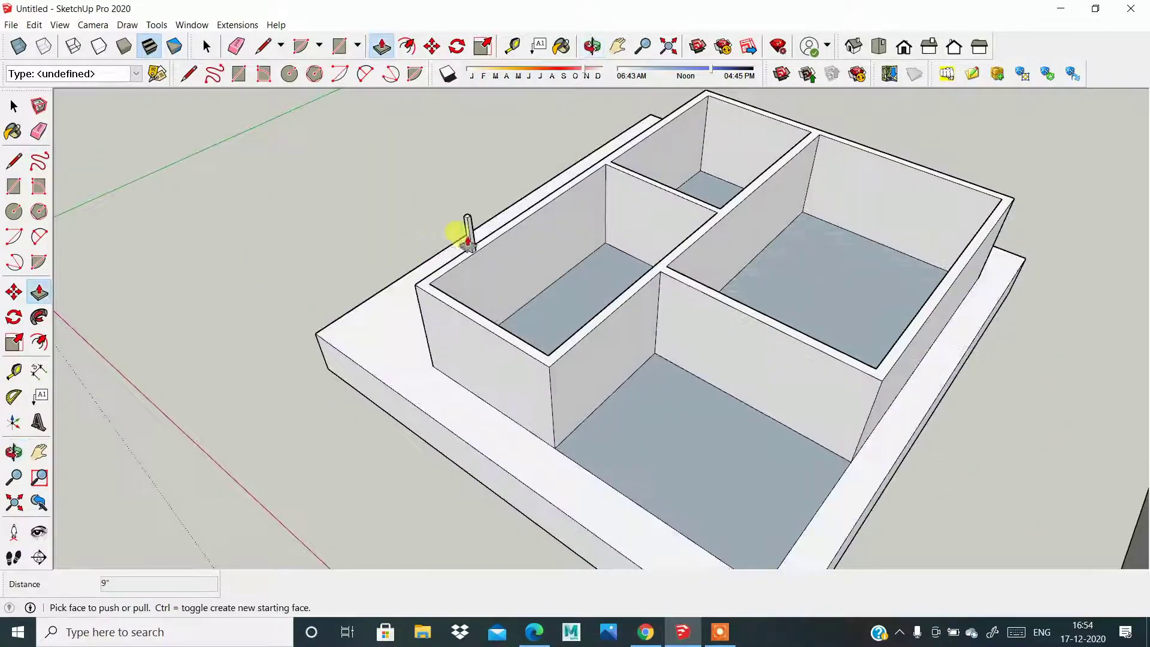
Step: Stretch the pillar's side face out into a wall across the building
click(467, 232)
click(543, 271)
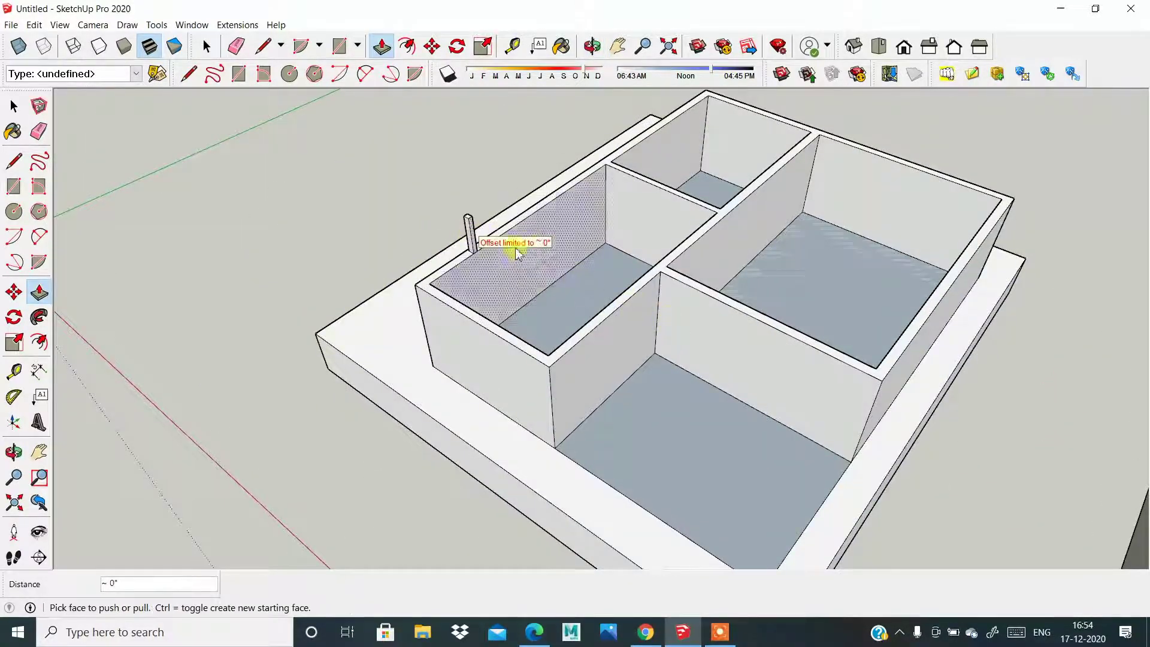
click(469, 232)
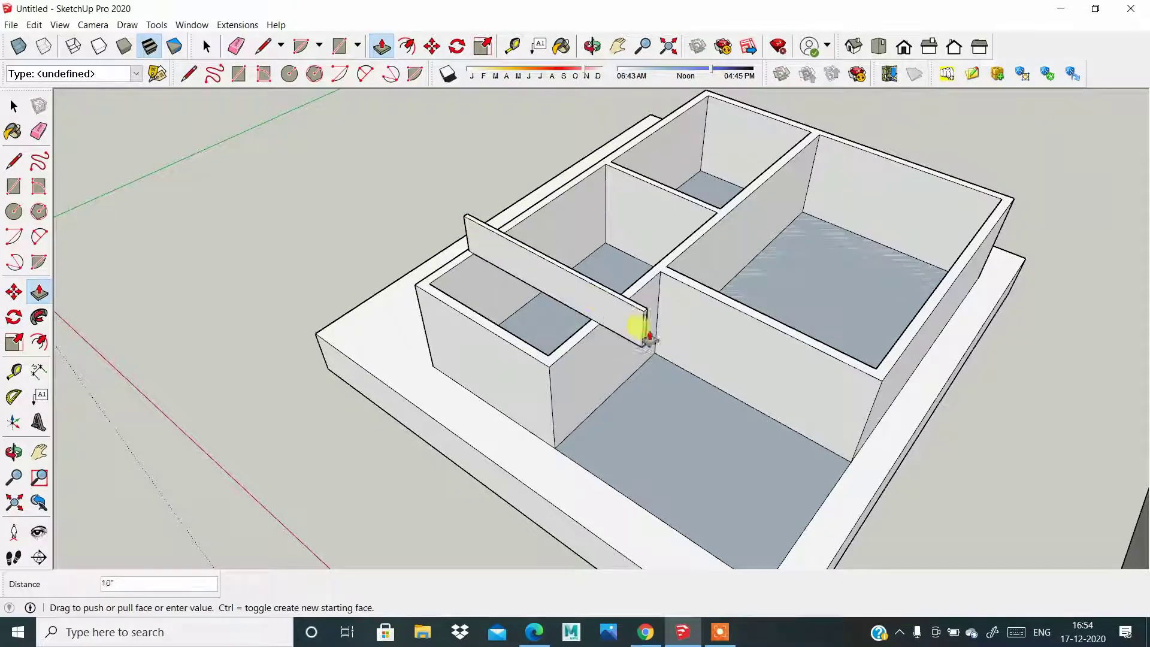
click(856, 438)
mouse_move(832, 429)
middle_down()
mouse_move(449, 372)
mouse_move(441, 303)
middle_up()
click(441, 303)
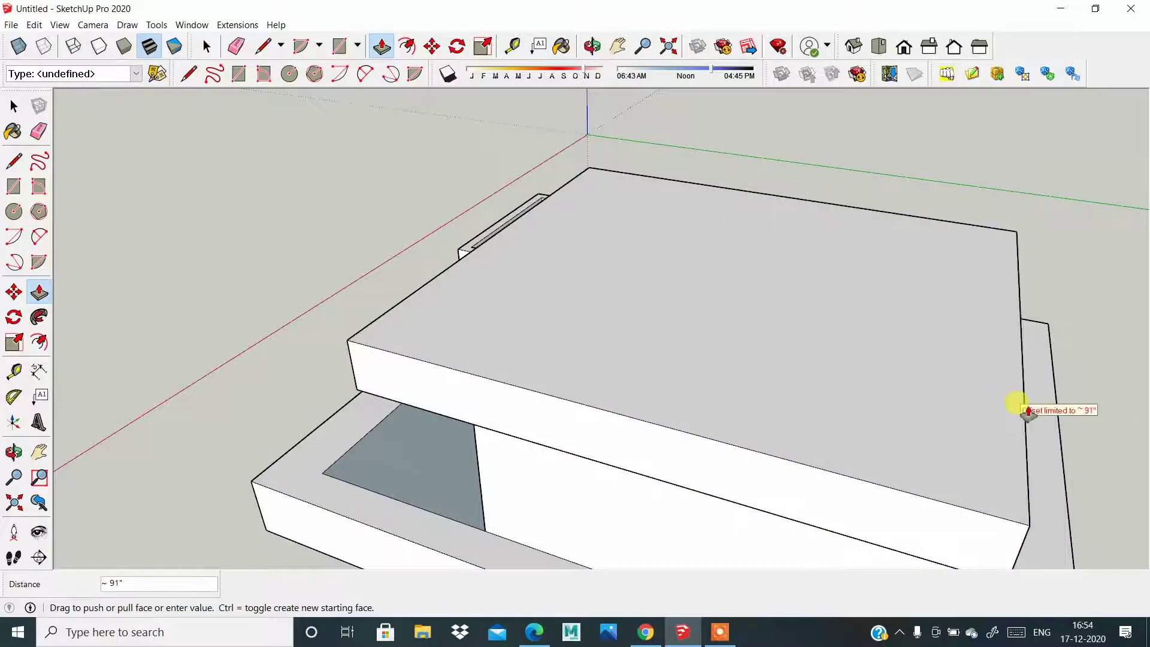
Step: Extend the wall about 91 inches and push the slab's front face out about 14 inches
click(1022, 406)
scroll(434, 386, down, 2)
middle_drag(435, 386, 1037, 303)
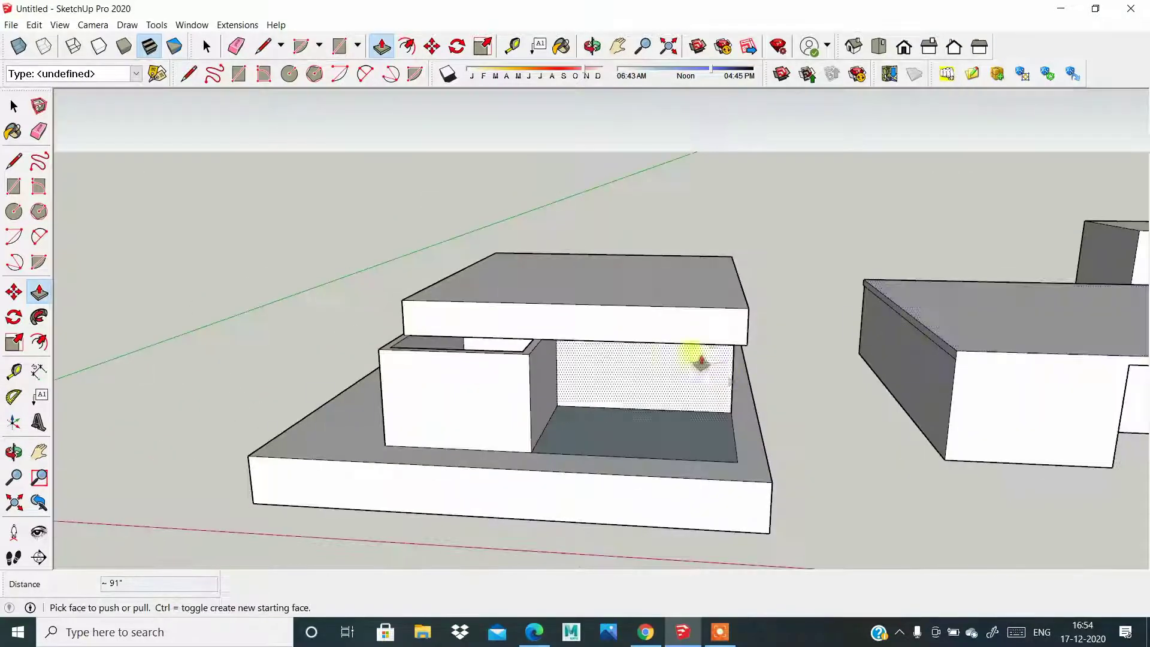
click(676, 339)
click(661, 375)
mouse_move(661, 375)
middle_down()
mouse_move(782, 403)
mouse_move(585, 308)
middle_up()
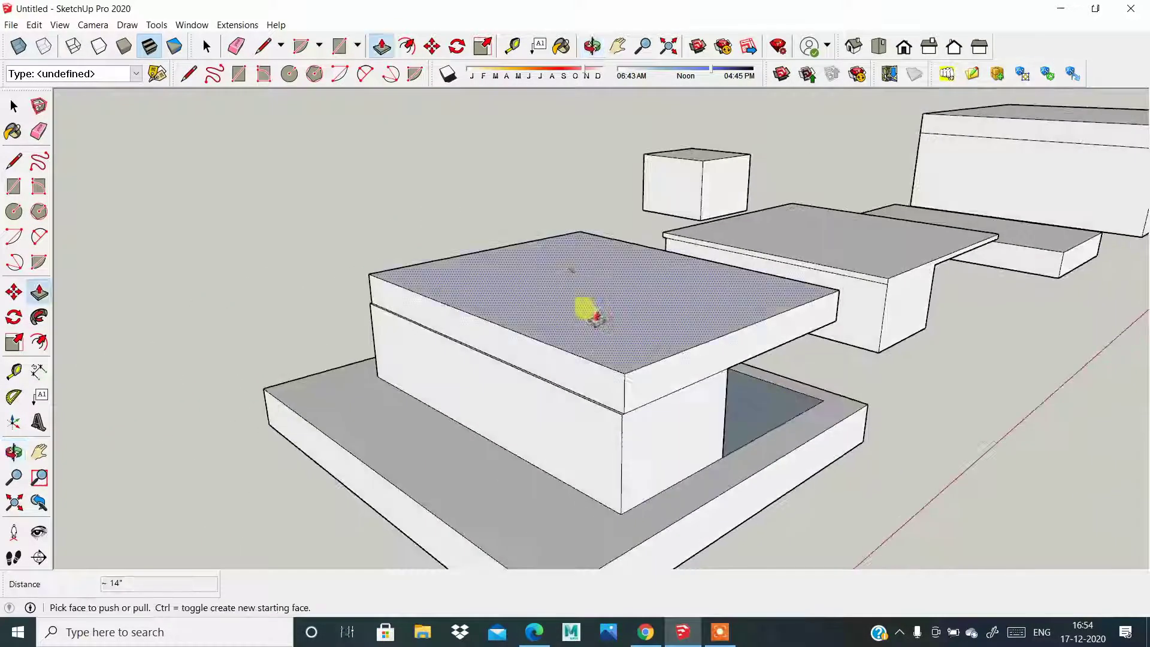
Step: Raise the slab top 12 inches, then push it down into a thin overhanging roof
click(585, 300)
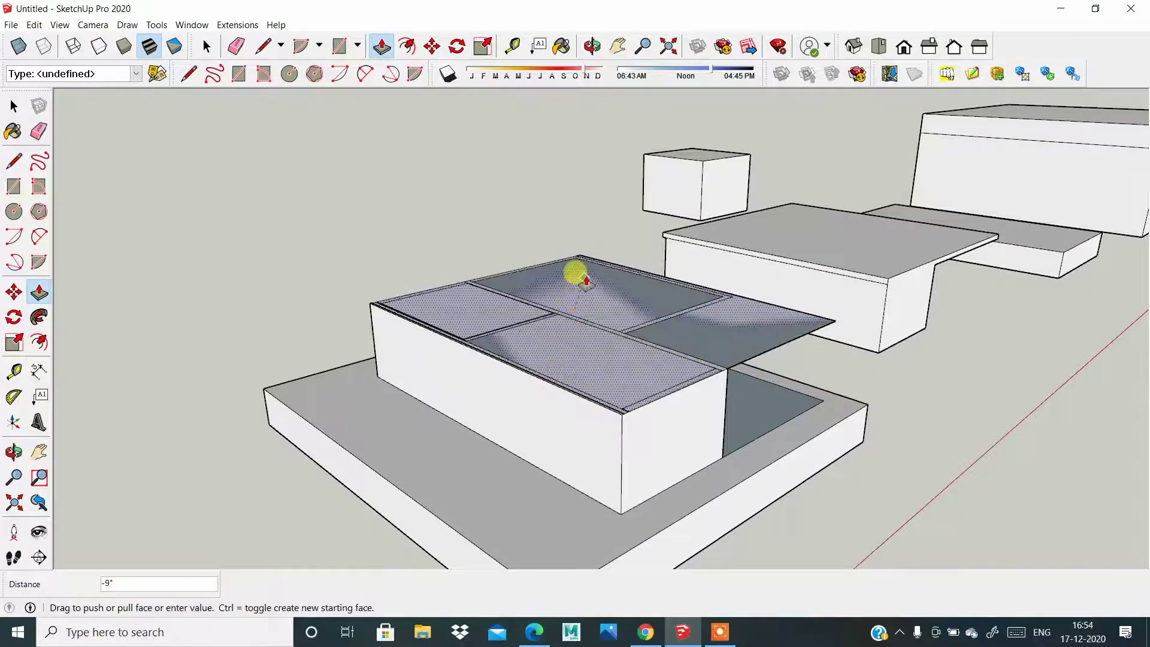
text(12)
key(Return)
middle_drag(620, 298, 611, 267)
click(611, 267)
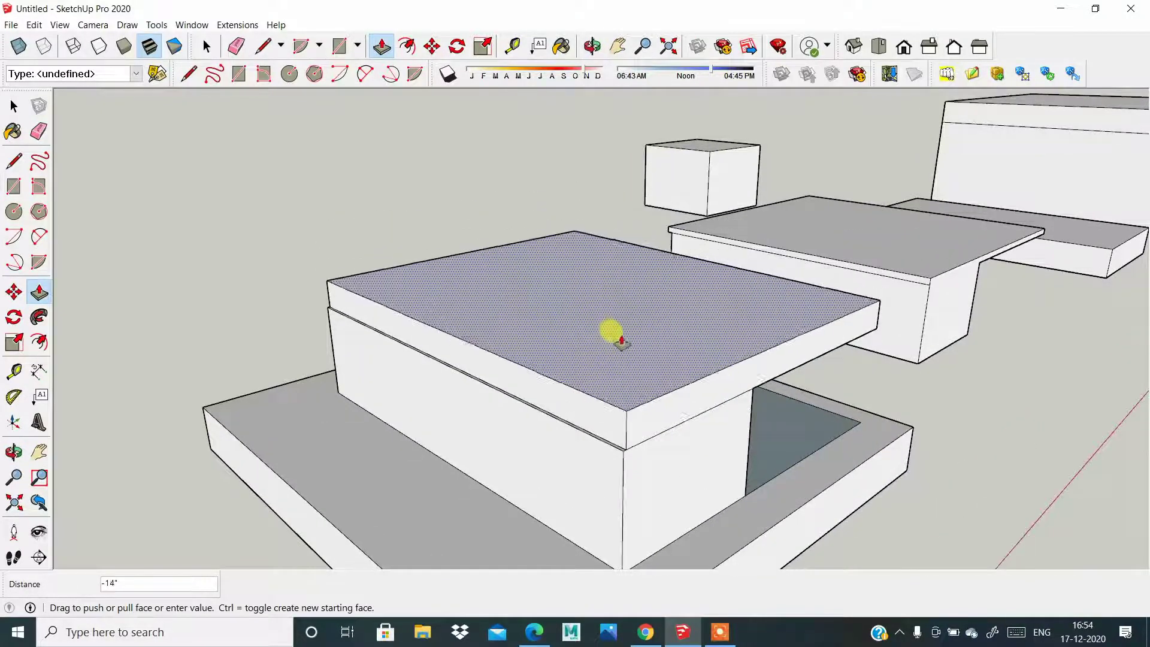
click(602, 358)
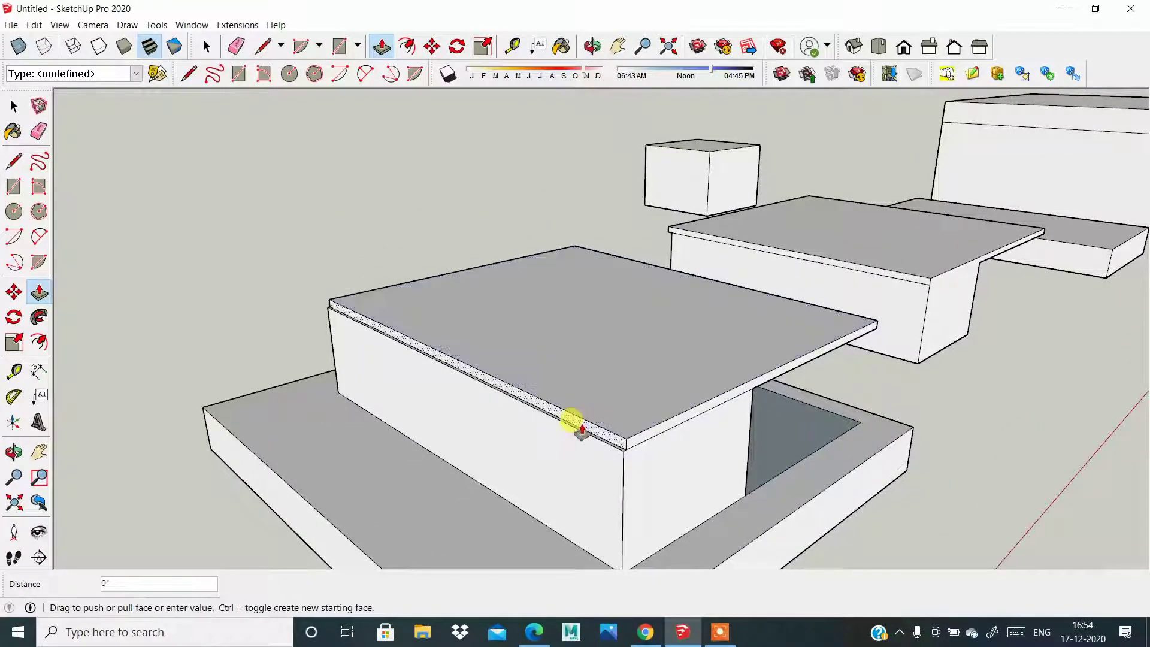
key(Escape)
mouse_move(406, 290)
middle_down()
mouse_move(749, 448)
mouse_move(441, 411)
middle_up()
Step: Push/Pull the small floor rectangle up into a column reaching the pavilion's roof slab
scroll(455, 300, up, 2)
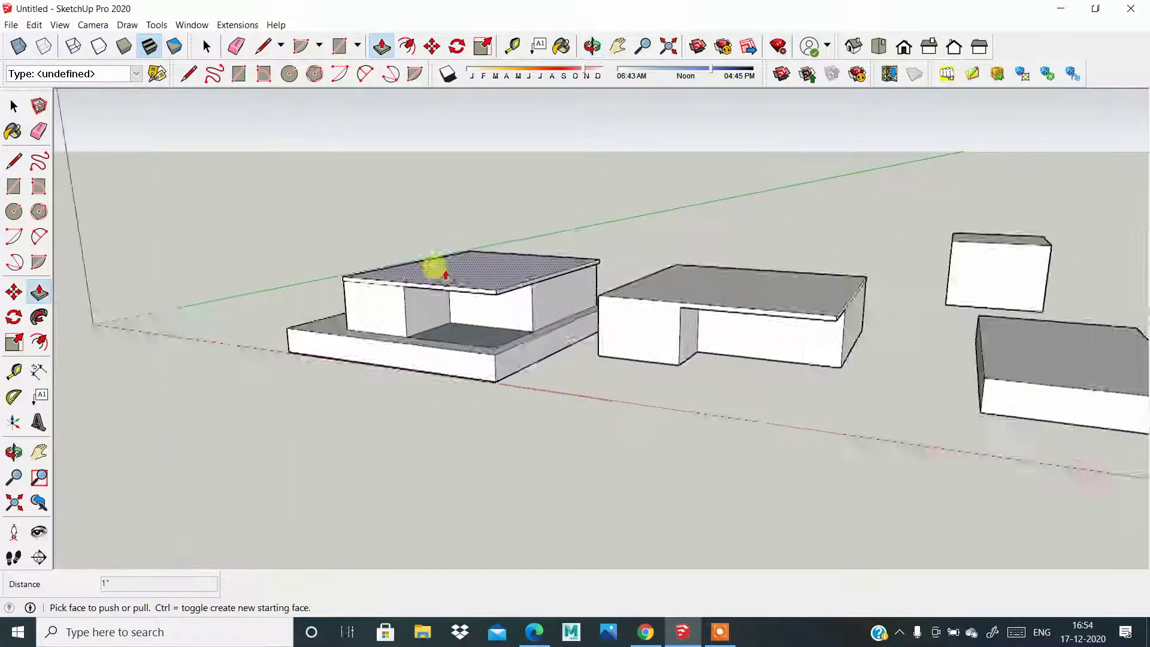
scroll(531, 372, up, 2)
middle_drag(531, 372, 569, 464)
scroll(513, 411, up, 2)
scroll(514, 400, up, 2)
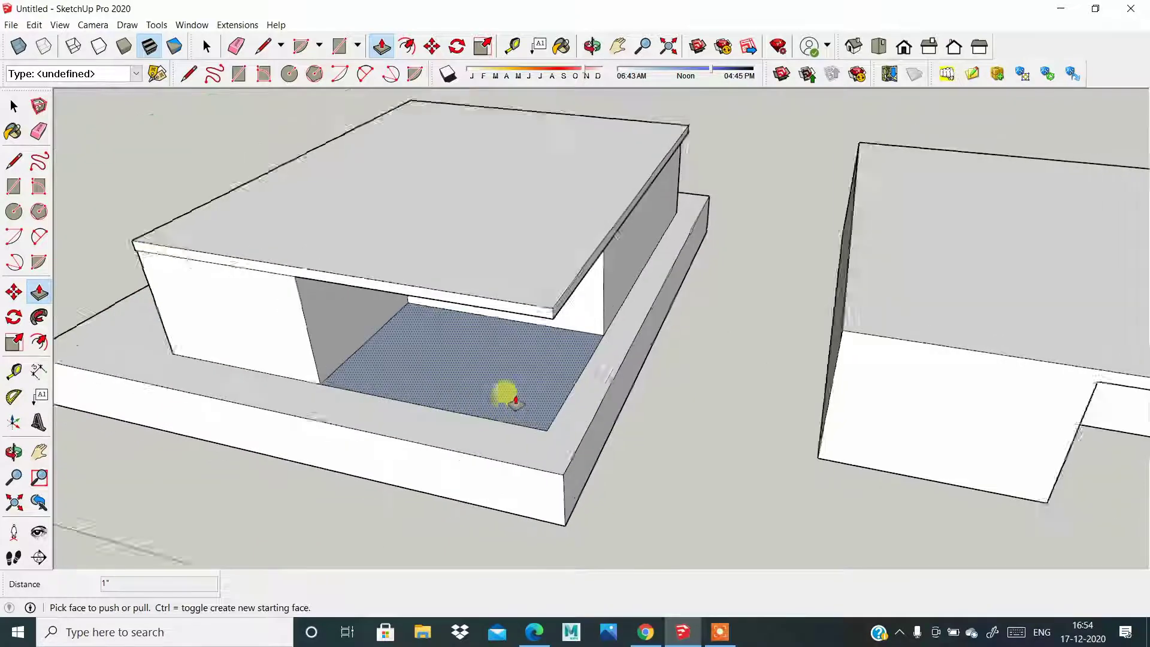
scroll(514, 400, up, 1)
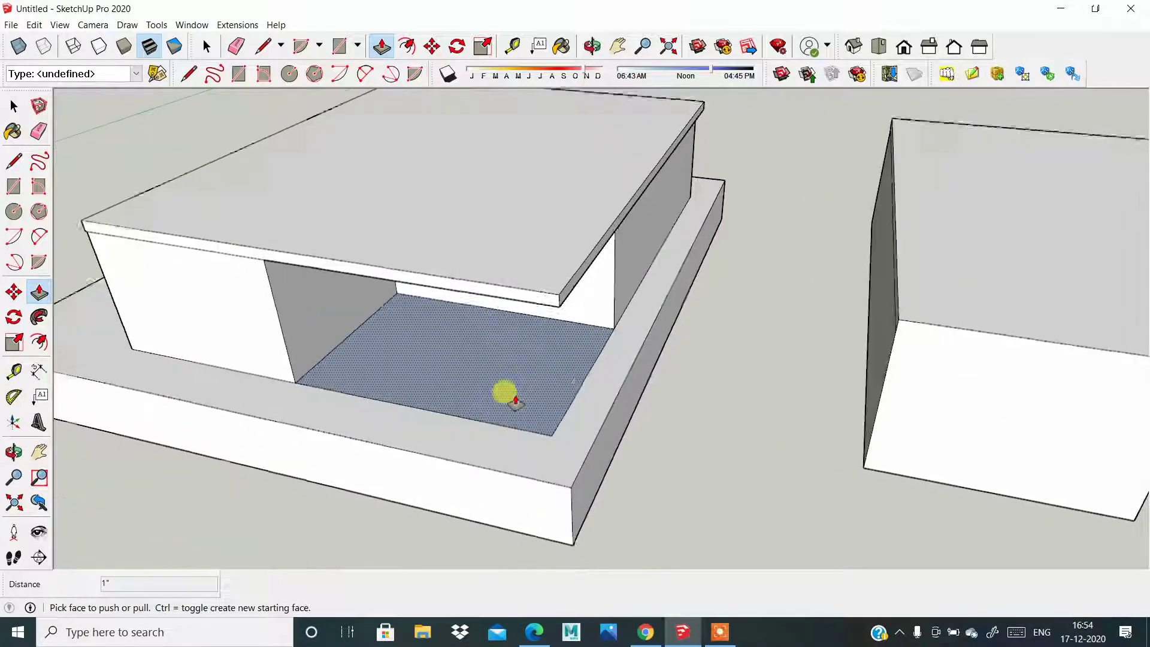
click(14, 187)
scroll(596, 458, up, 2)
scroll(532, 416, up, 2)
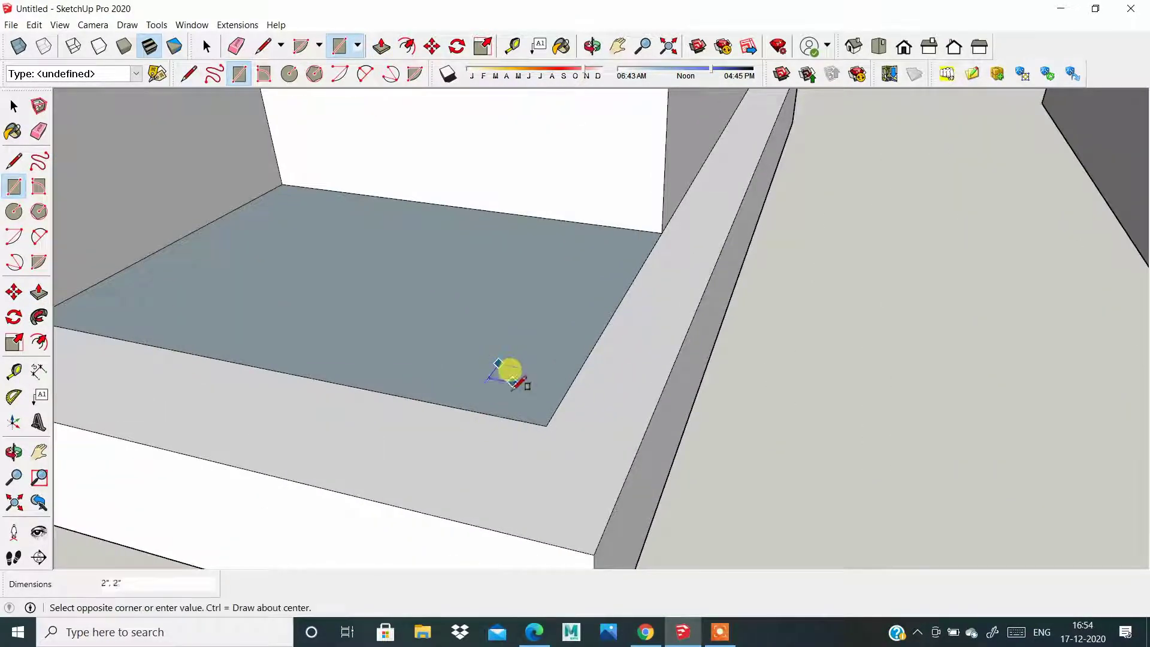
scroll(541, 394, down, 2)
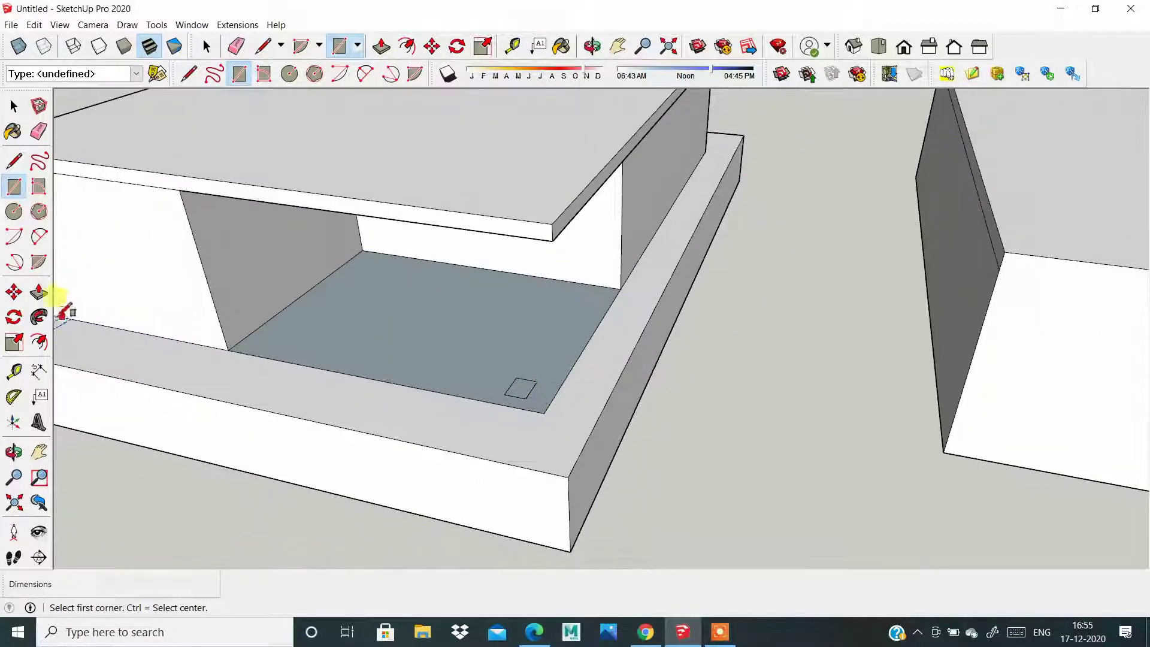
click(35, 295)
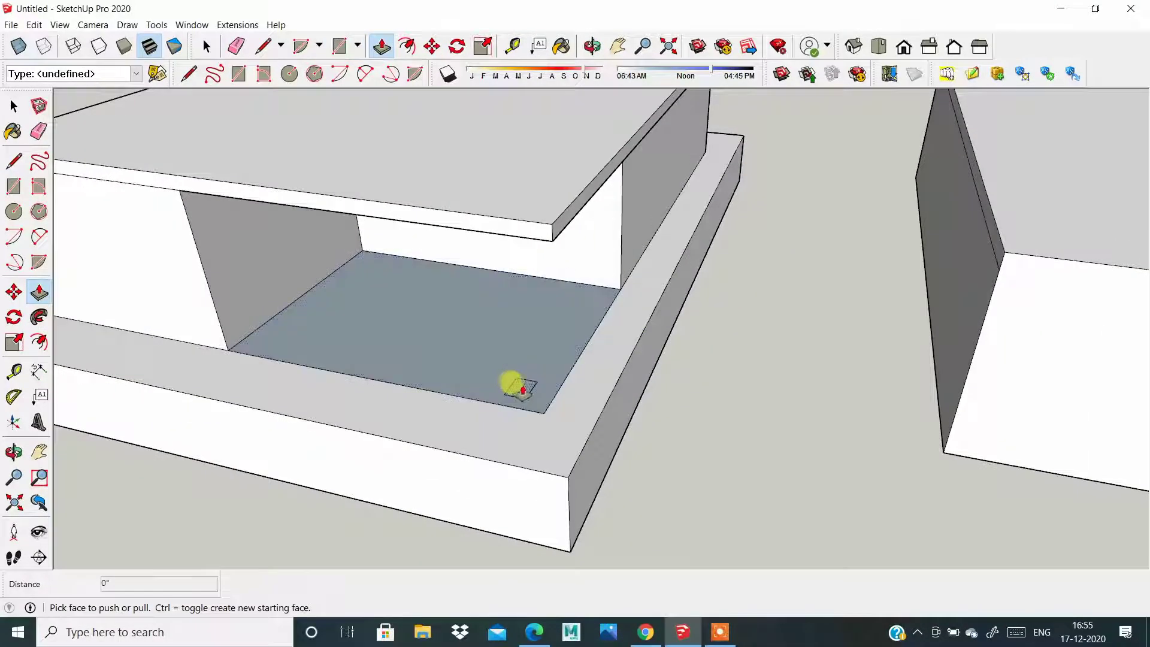
drag(519, 388, 488, 226)
mouse_move(565, 295)
middle_down()
mouse_move(731, 551)
mouse_move(668, 426)
middle_up()
Step: Orbit around the pavilion and right-hand block to view the buildings from above
middle_drag(603, 457, 617, 481)
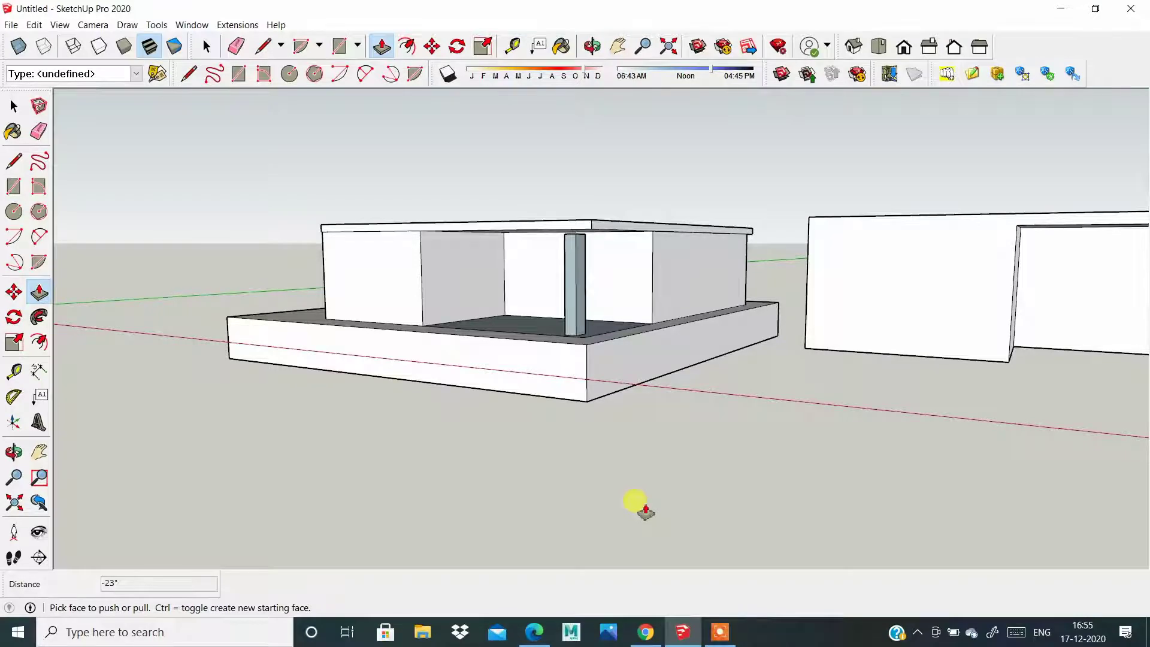
mouse_move(391, 316)
middle_down()
mouse_move(318, 260)
mouse_move(640, 278)
mouse_move(570, 273)
mouse_move(483, 380)
mouse_move(726, 277)
mouse_move(546, 113)
mouse_move(584, 206)
mouse_move(821, 251)
middle_up()
scroll(821, 252, up, 2)
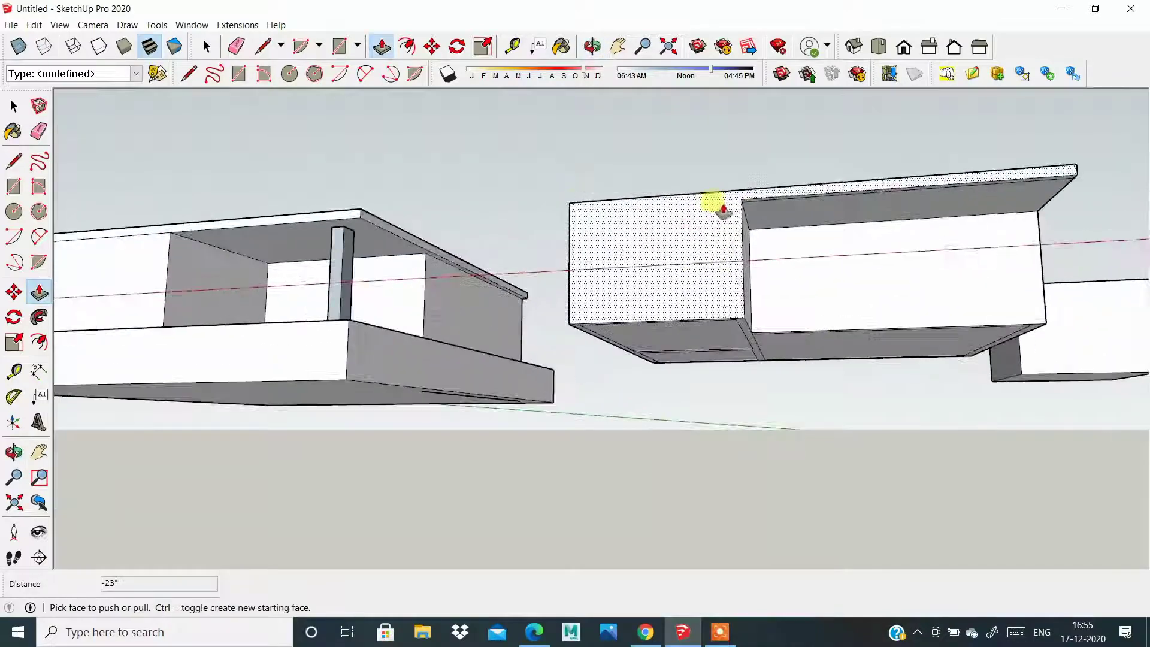
scroll(719, 205, up, 1)
scroll(560, 149, down, 1)
scroll(661, 197, down, 2)
mouse_move(739, 231)
middle_down()
mouse_move(685, 357)
mouse_move(649, 374)
mouse_move(682, 355)
mouse_move(588, 333)
mouse_move(763, 305)
mouse_move(833, 277)
middle_up()
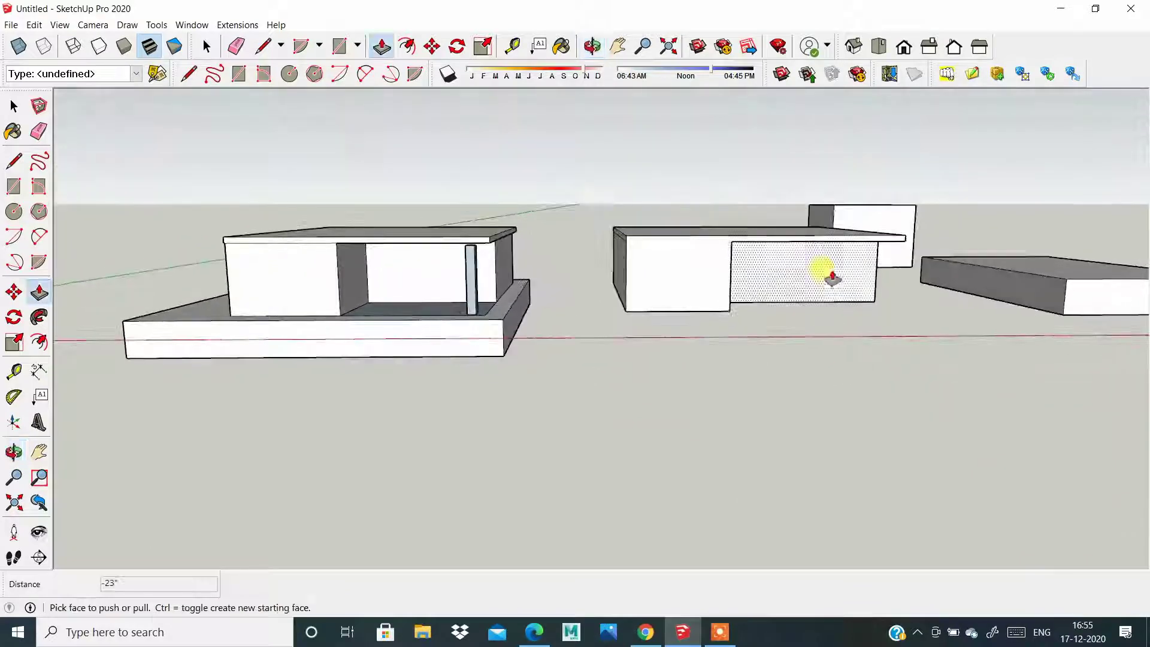
Step: Draw door and window rectangle outlines on the middle building's left and right walls
click(18, 185)
scroll(680, 250, up, 2)
click(618, 227)
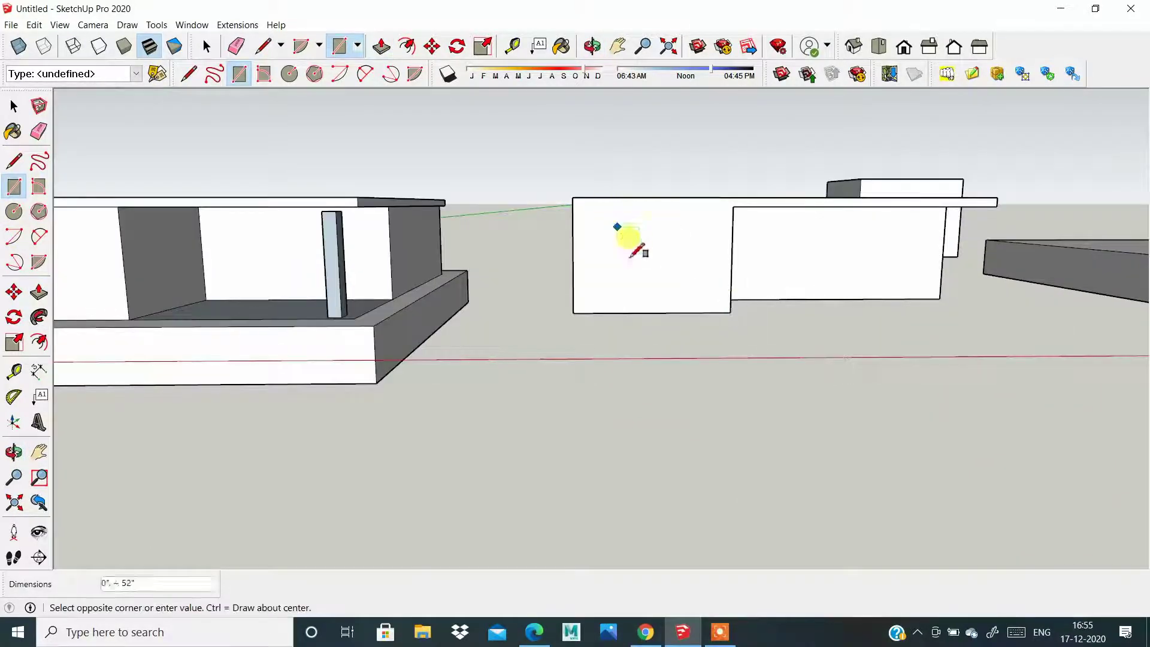
scroll(857, 303, up, 2)
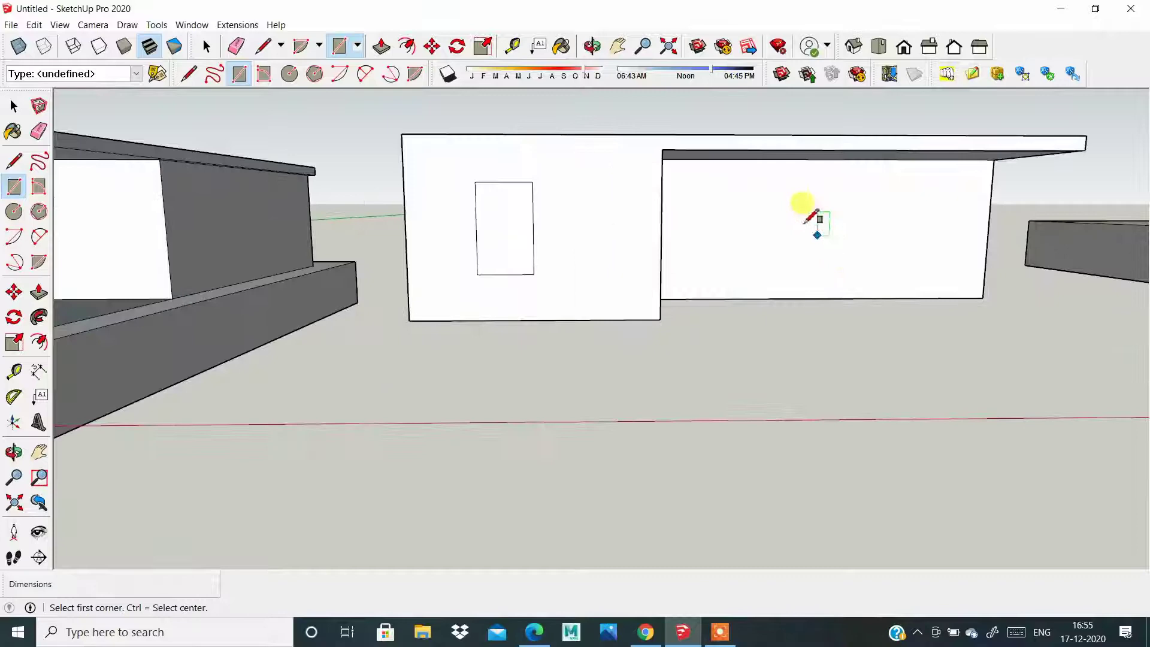
click(861, 178)
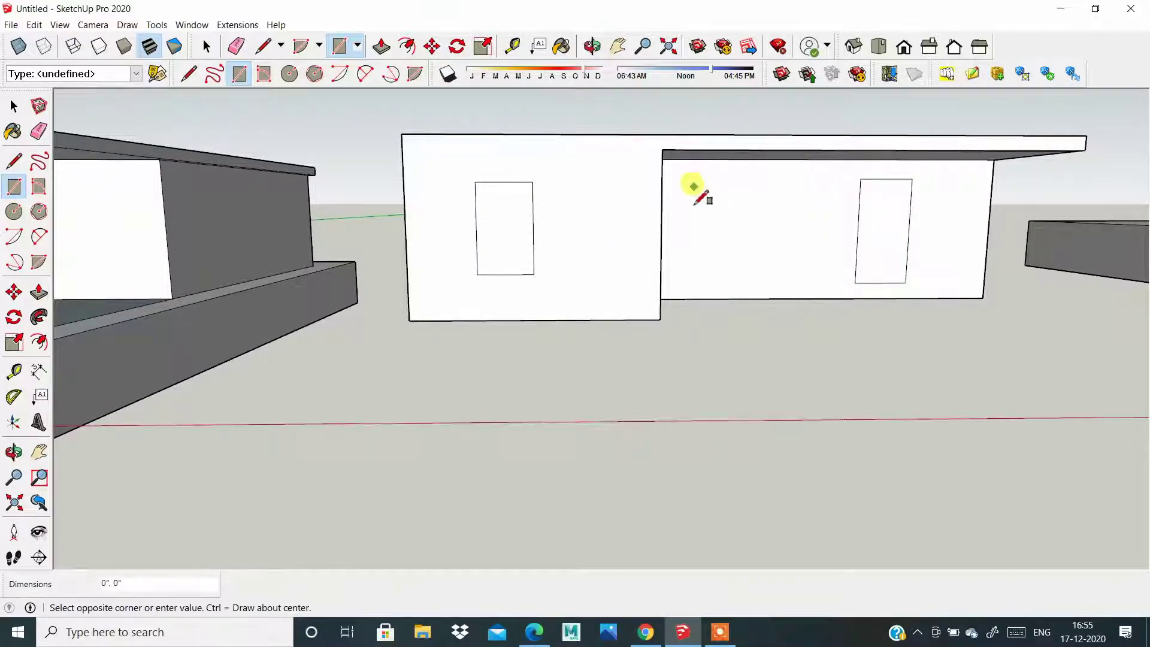
scroll(810, 239, down, 3)
scroll(580, 310, down, 2)
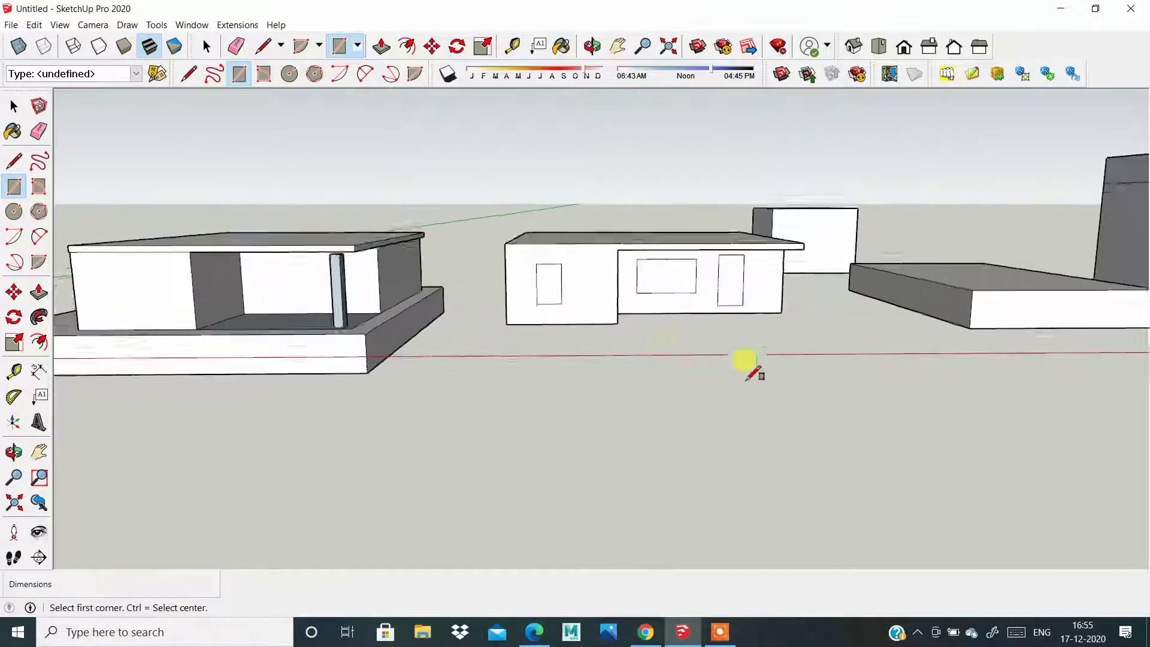
middle_drag(747, 364, 605, 407)
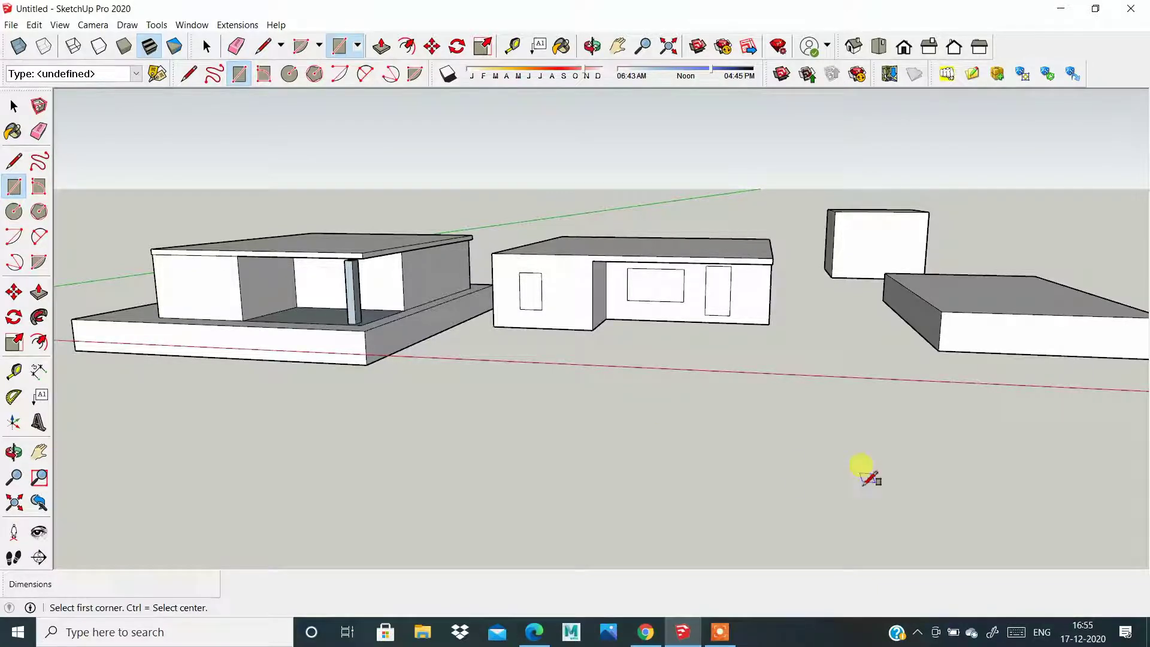
Step: Orbit over the buildings, select the middle building, and switch to Top view
mouse_move(621, 380)
middle_down()
mouse_move(542, 473)
mouse_move(531, 260)
middle_up()
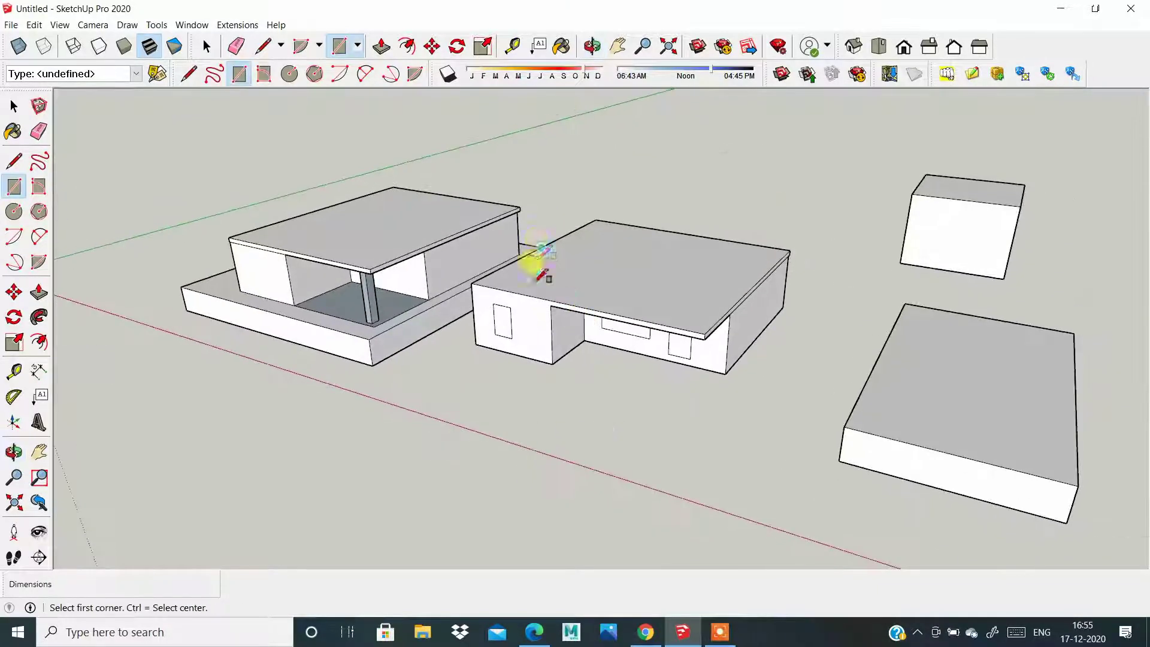
scroll(506, 346, up, 2)
scroll(521, 350, up, 2)
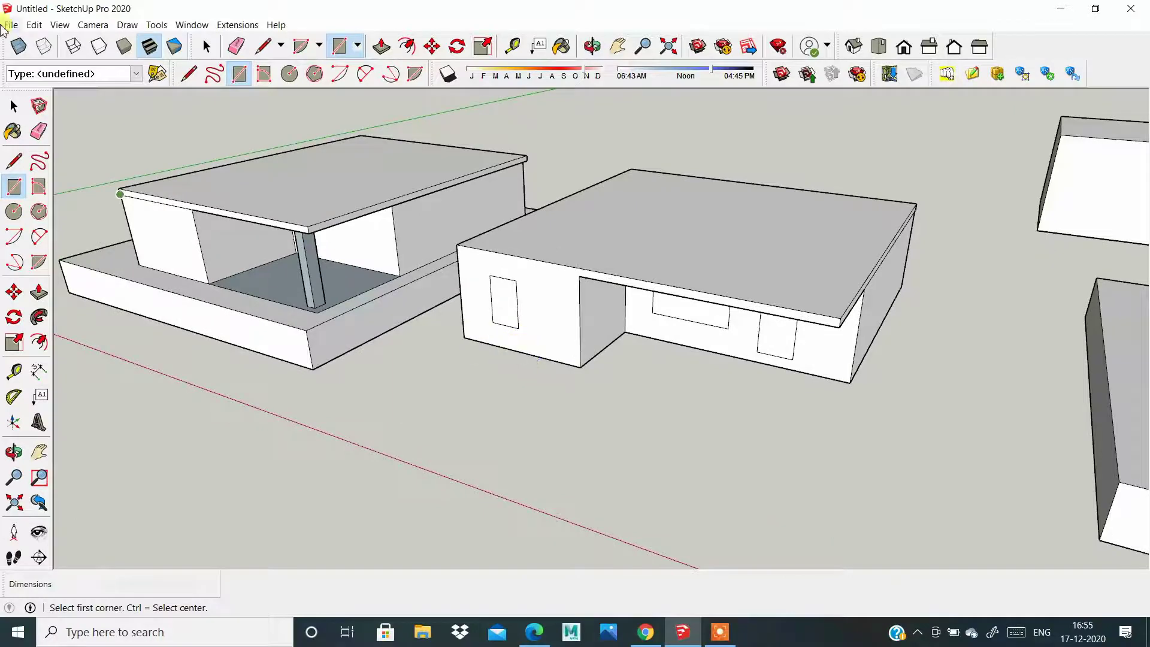
key(space)
scroll(649, 244, down, 3)
mouse_move(649, 244)
middle_down()
mouse_move(677, 389)
mouse_move(828, 380)
middle_up()
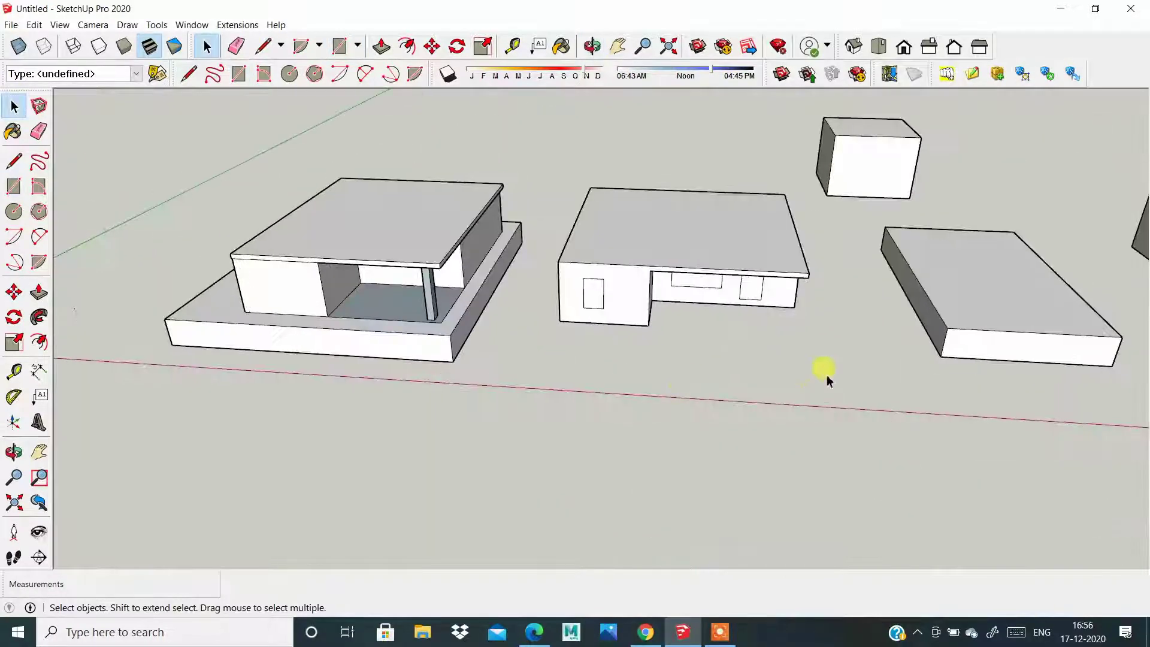
click(557, 173)
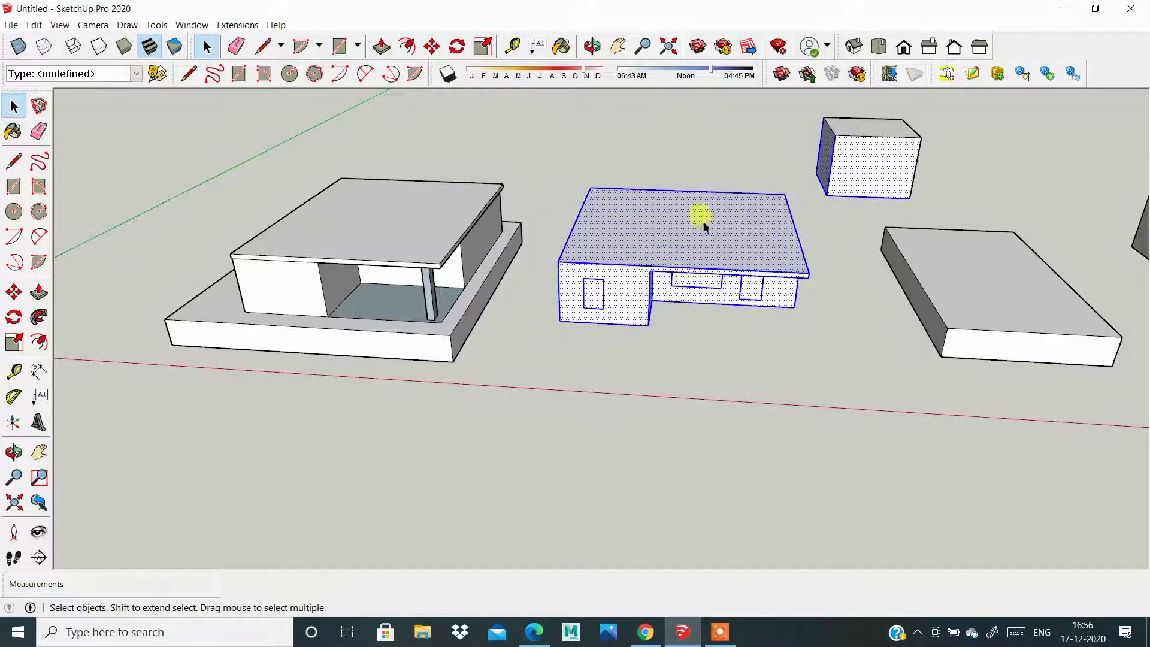
mouse_move(698, 218)
middle_down()
mouse_move(719, 265)
mouse_move(743, 258)
middle_up()
click(929, 46)
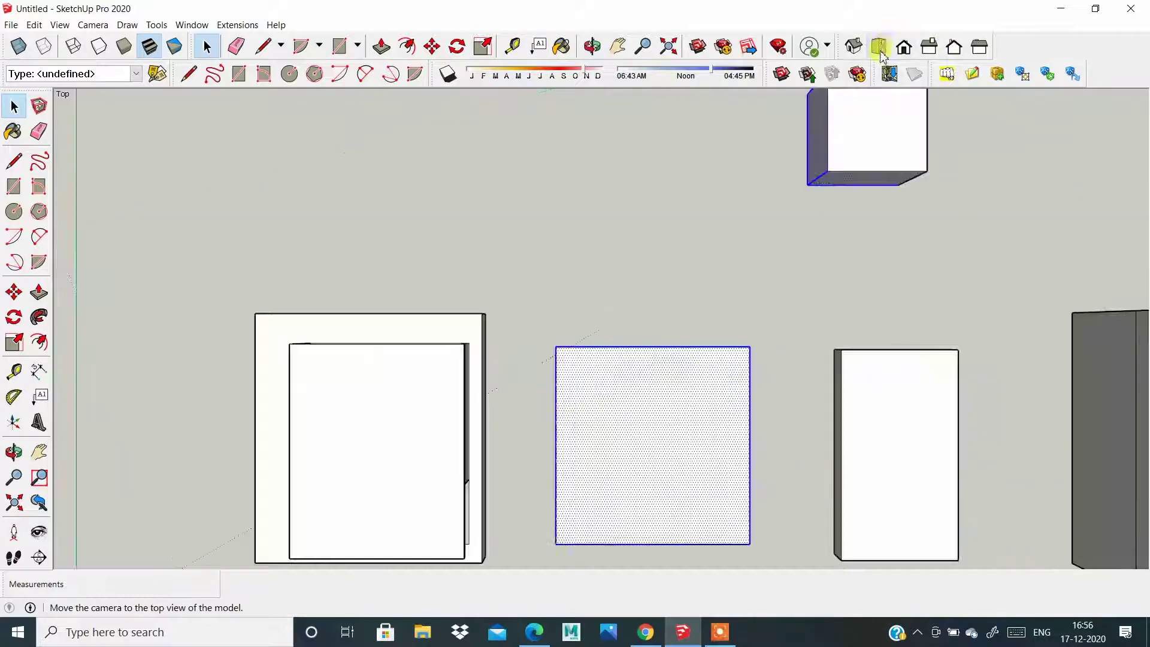
click(878, 46)
Step: Pick the middle building's roof face and wall faces individually in Iso view
click(650, 258)
scroll(604, 424, up, 1)
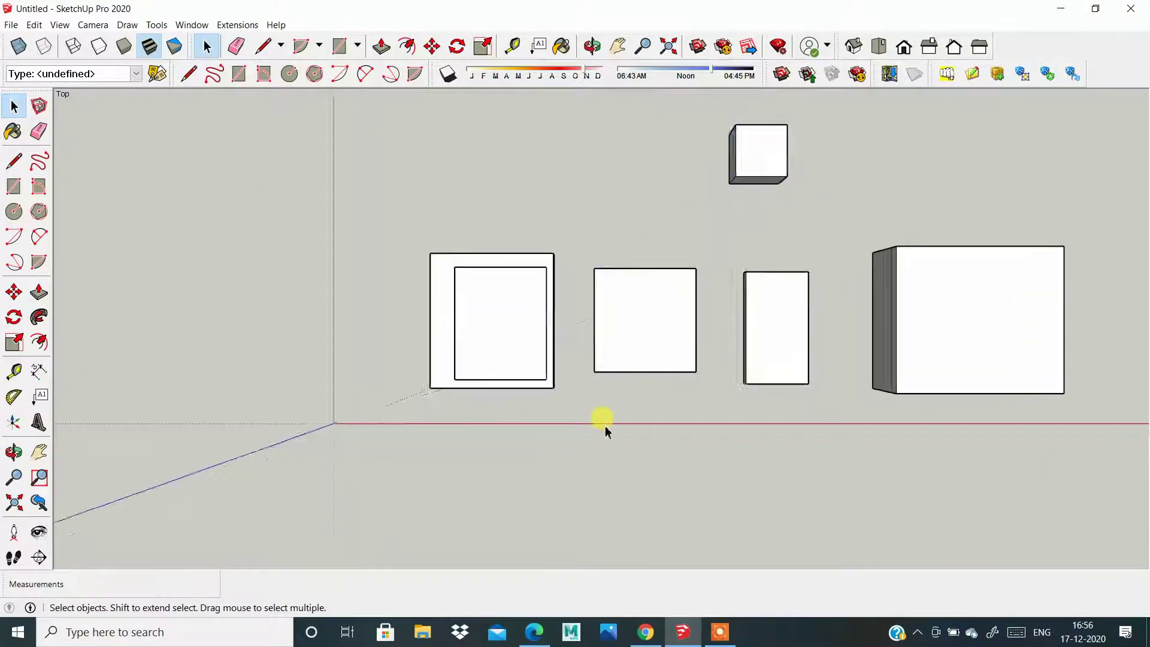
scroll(591, 386, up, 2)
scroll(590, 384, up, 2)
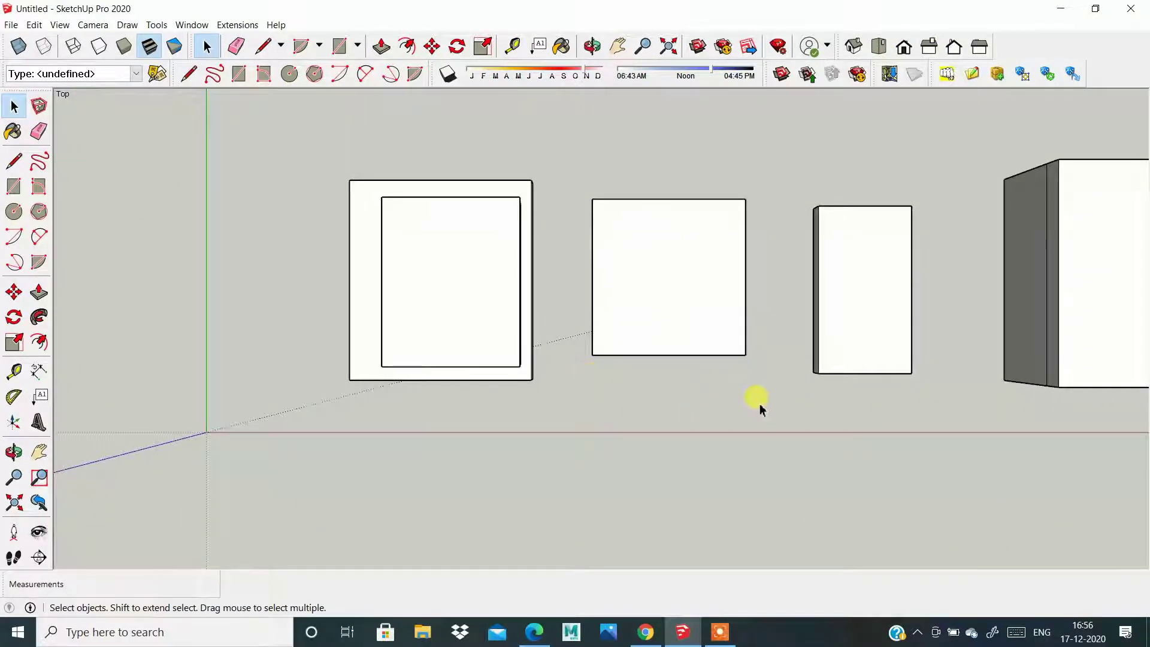
click(595, 200)
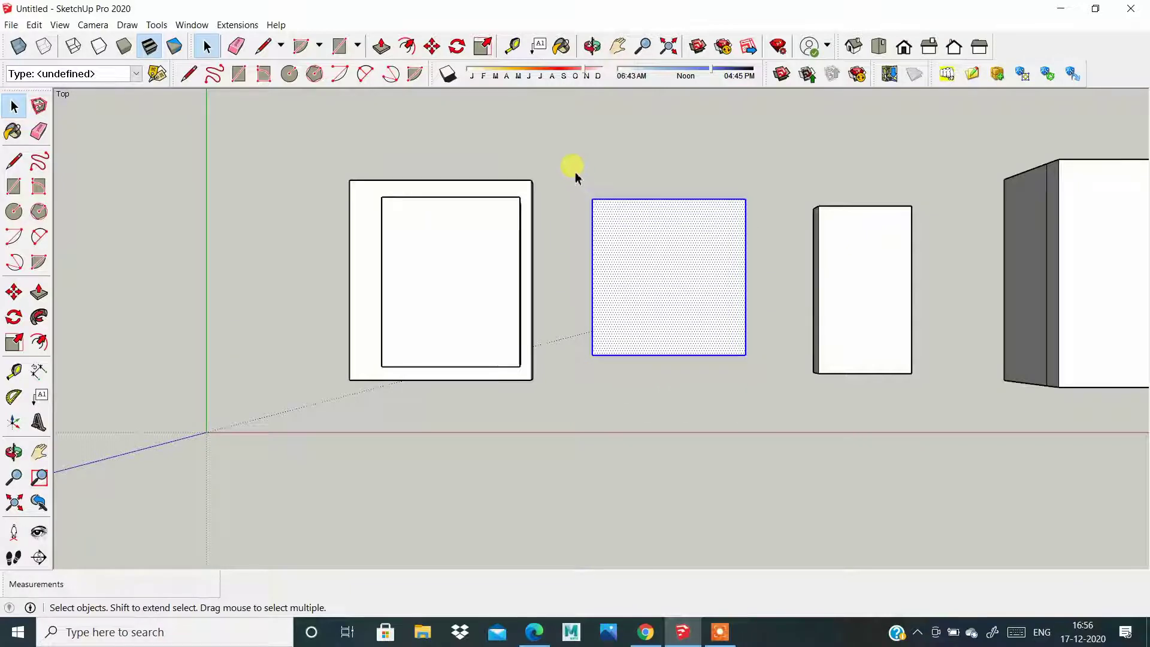
click(852, 46)
scroll(537, 447, up, 1)
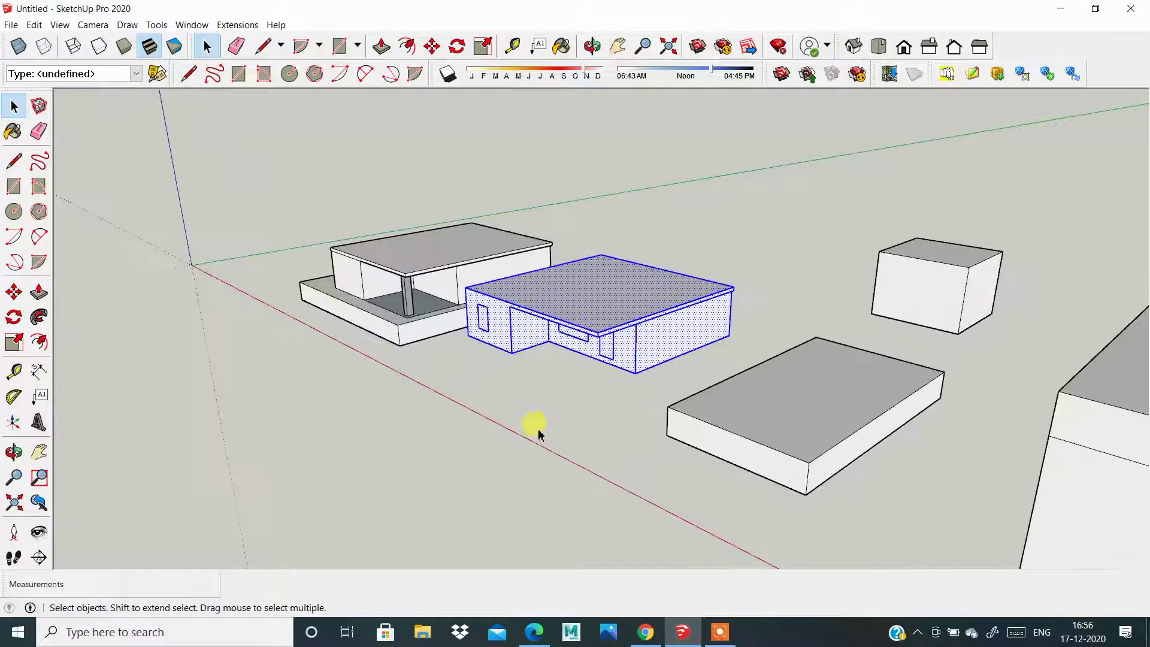
scroll(537, 432, up, 1)
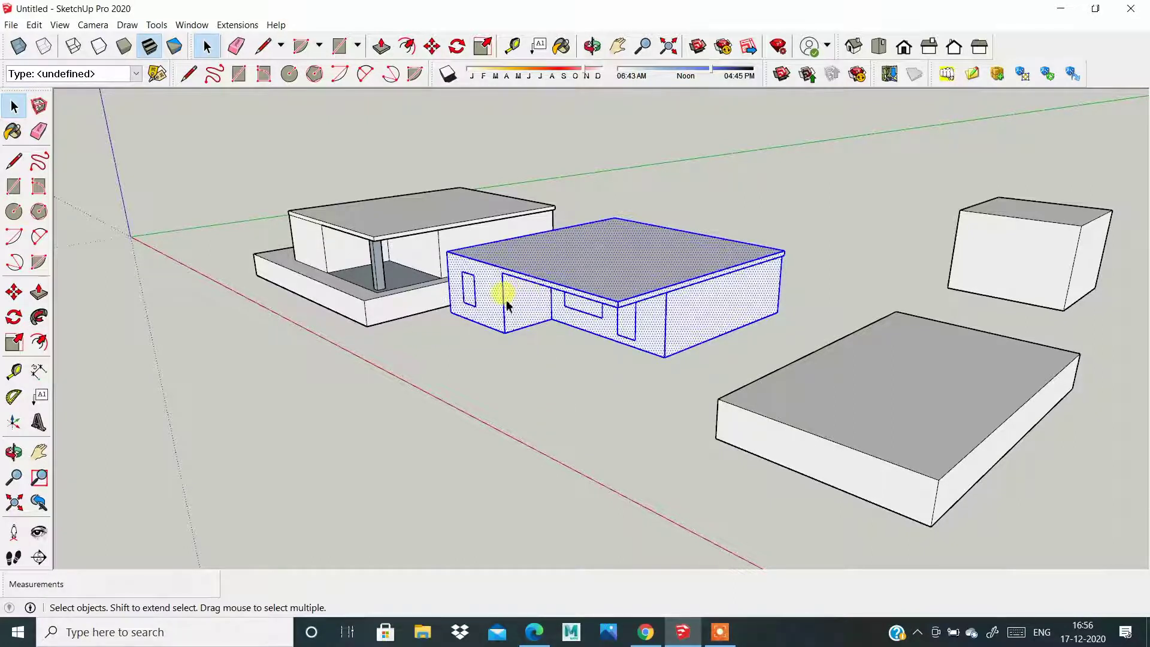
click(528, 310)
click(685, 317)
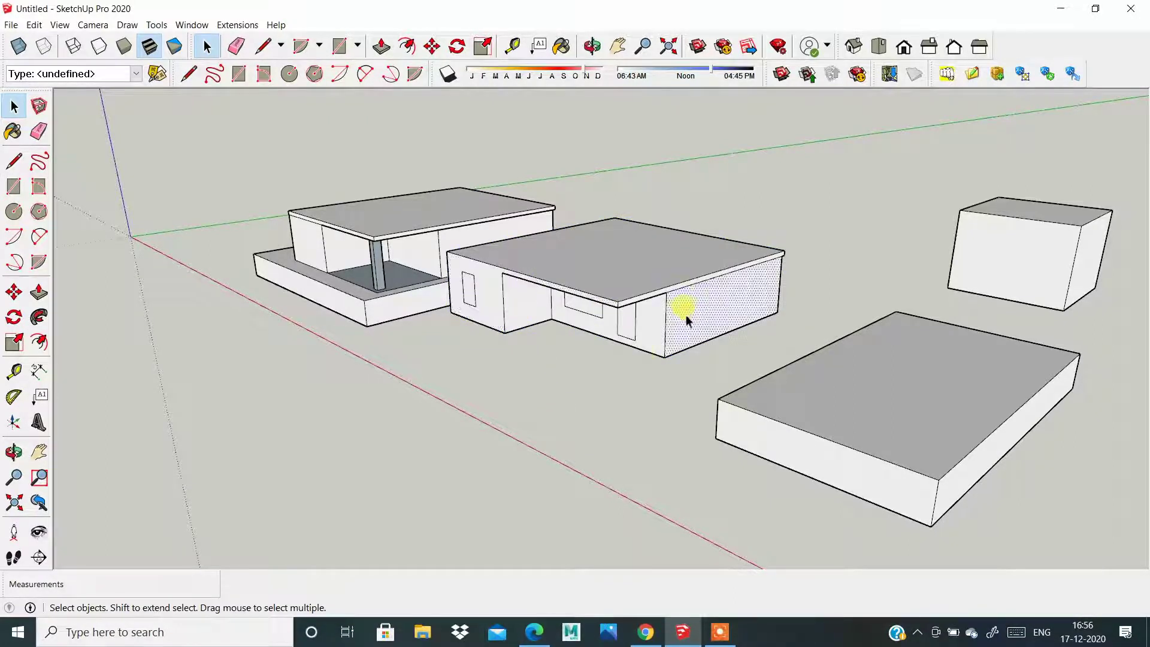
Step: Select the entire middle building with a crossing box in Top view, then return to Iso
click(877, 46)
scroll(471, 279, down, 3)
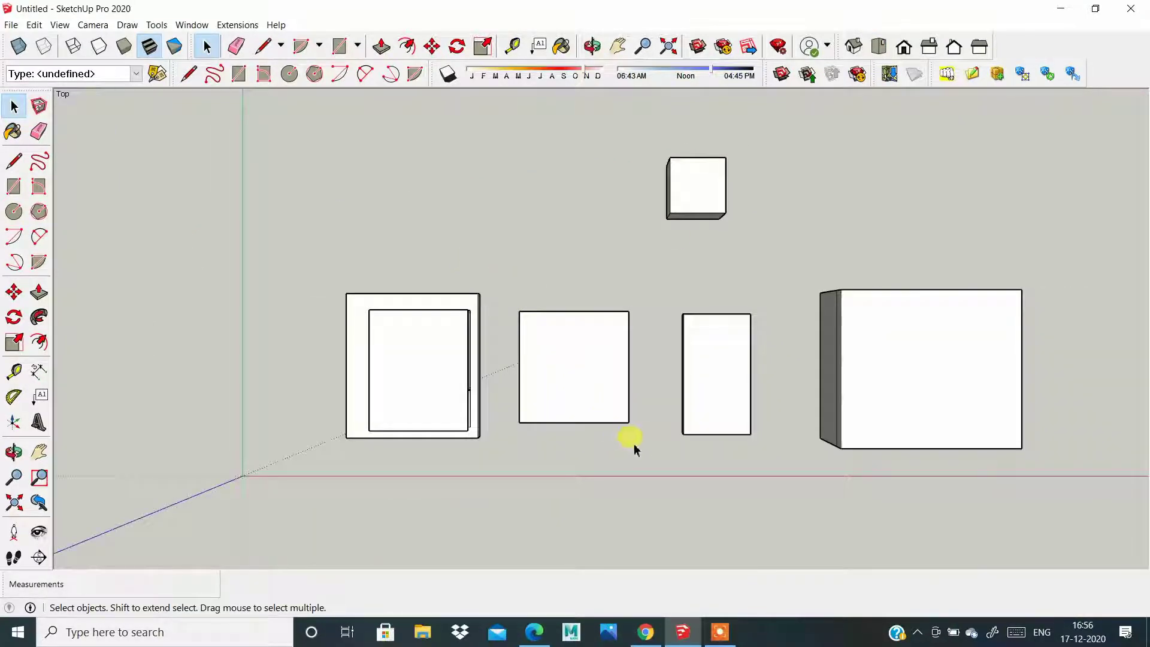
drag(505, 292, 507, 290)
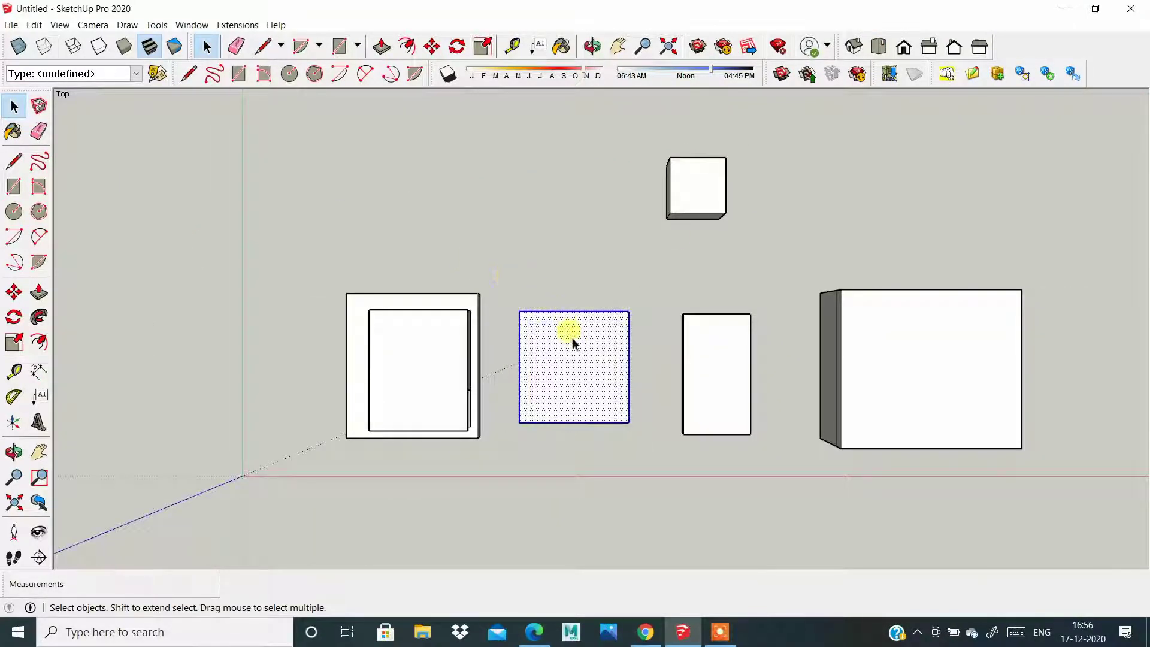
click(853, 46)
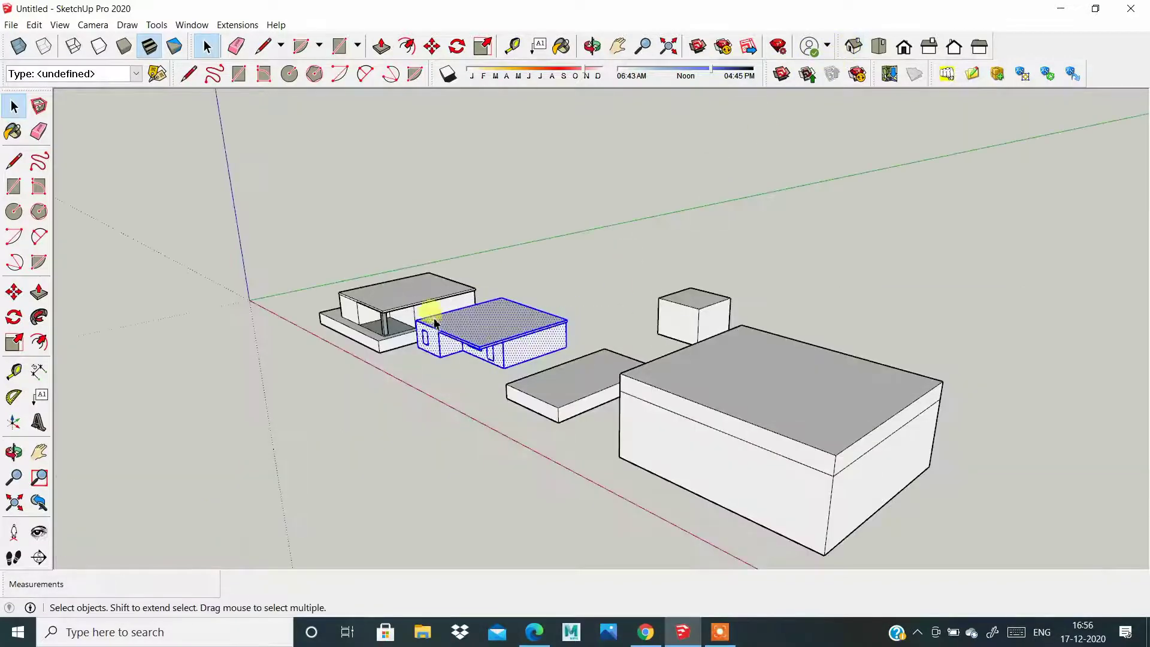
scroll(455, 360, up, 3)
scroll(471, 398, up, 2)
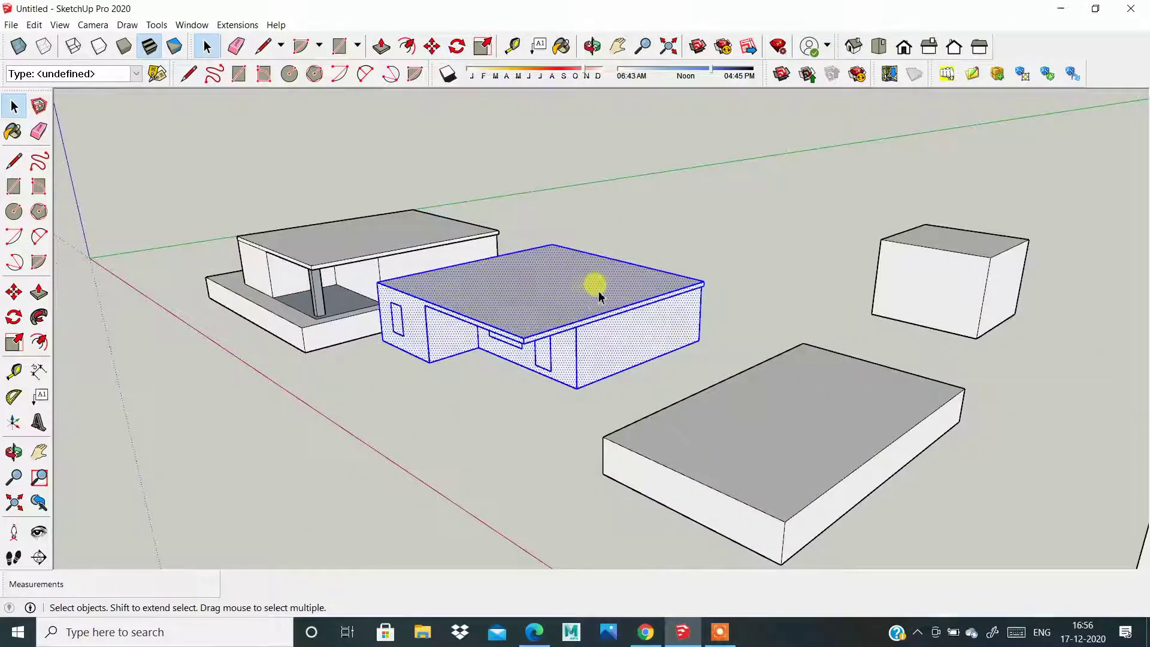
Step: Make the selected middle building a group and reselect the new group
right_click(689, 291)
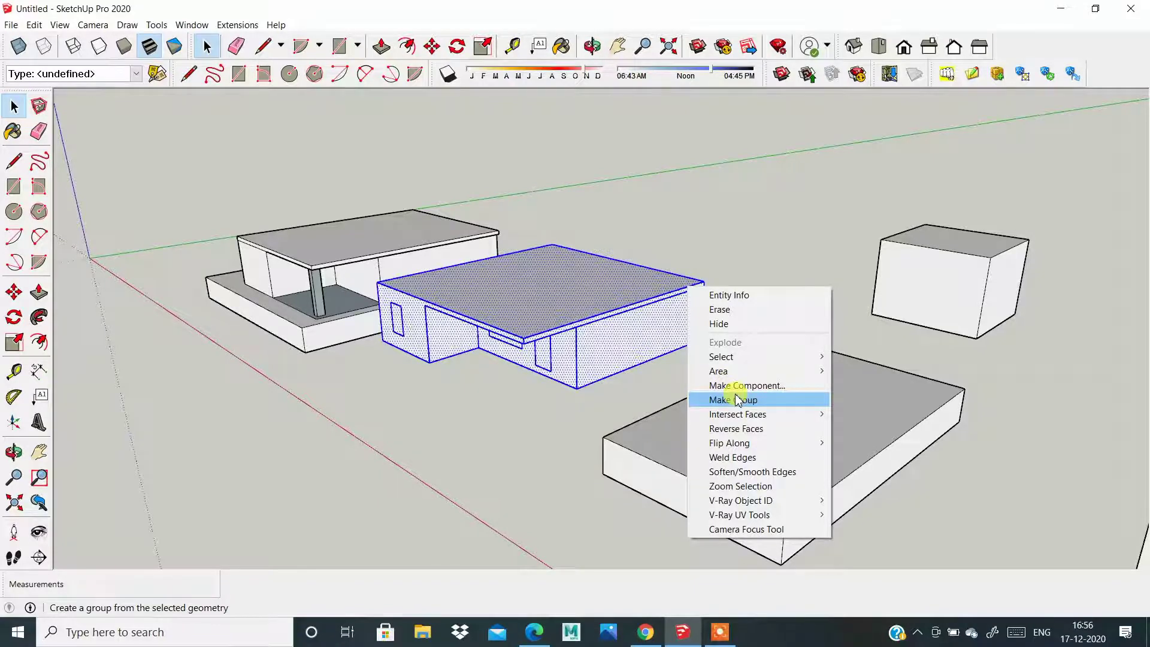
click(738, 400)
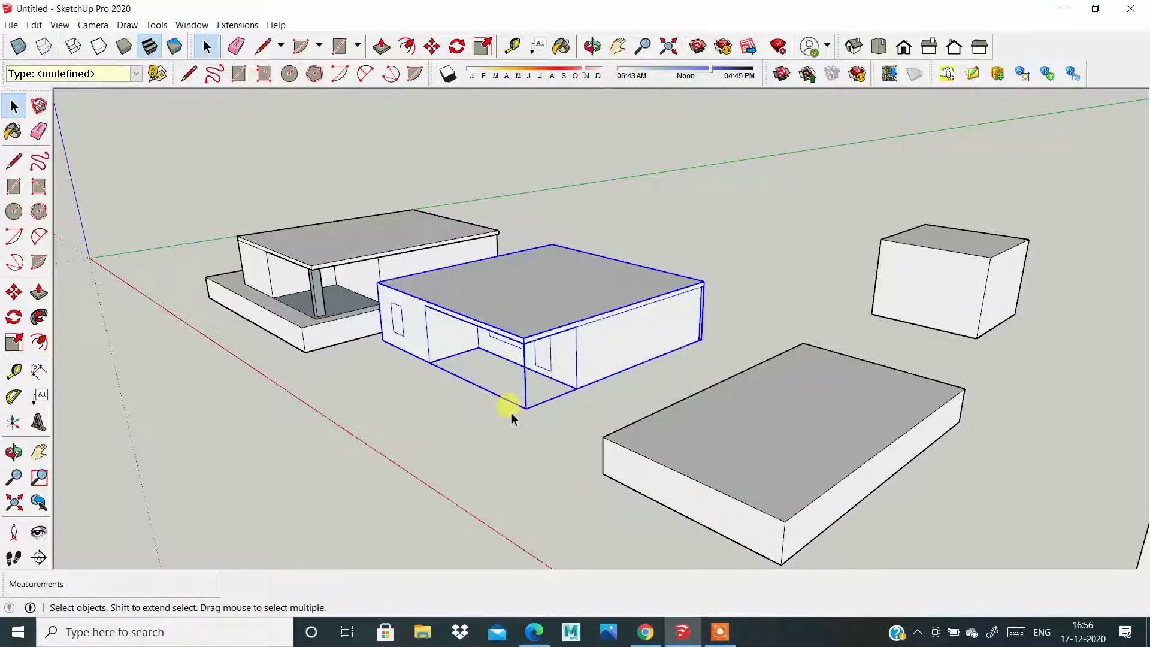
click(512, 418)
middle_drag(512, 417, 478, 419)
click(485, 332)
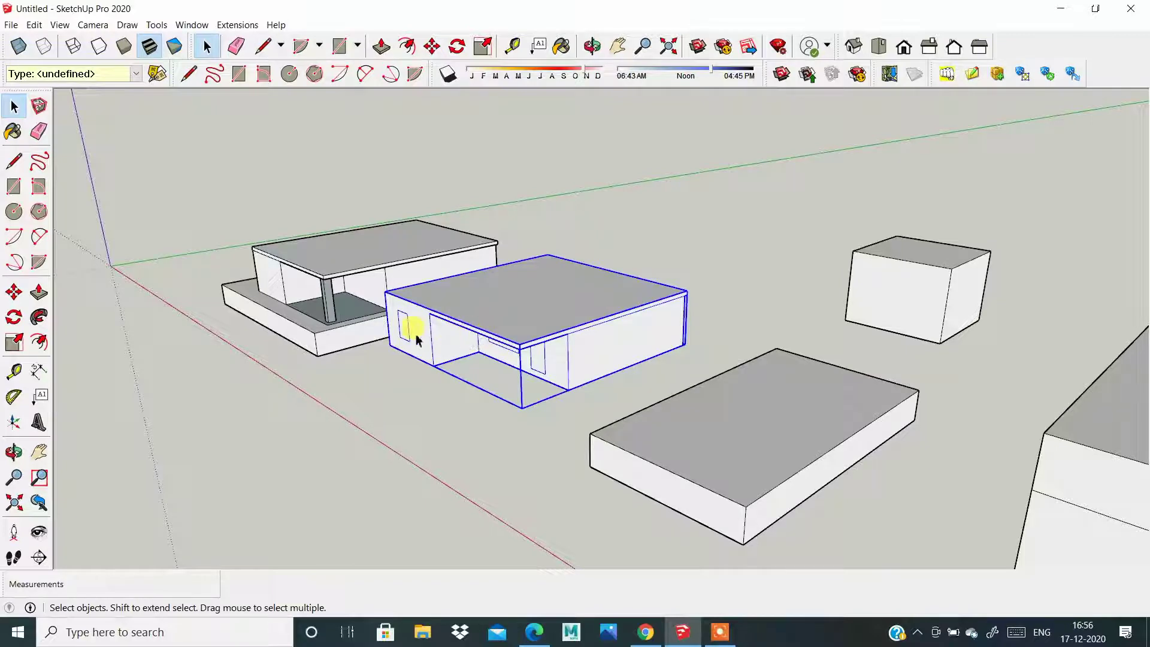
Step: Zoom and orbit around to inspect the grouped building
scroll(417, 340, up, 2)
scroll(417, 339, up, 2)
scroll(417, 339, up, 2)
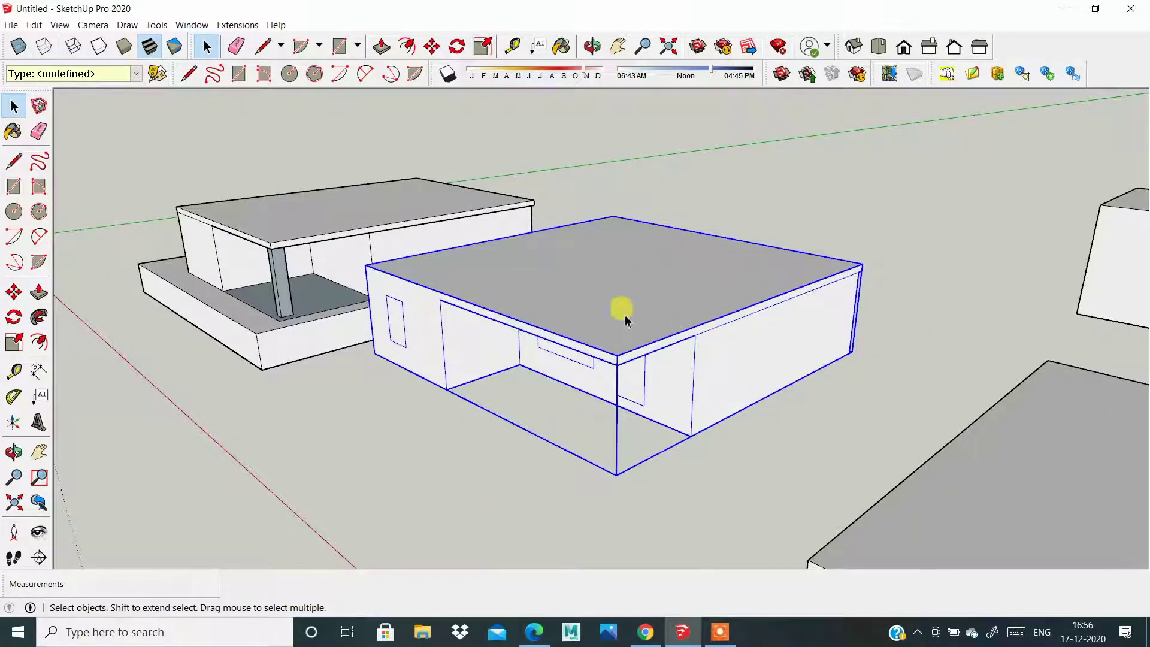
scroll(623, 317, down, 1)
scroll(605, 318, down, 2)
scroll(595, 333, up, 2)
scroll(597, 344, up, 1)
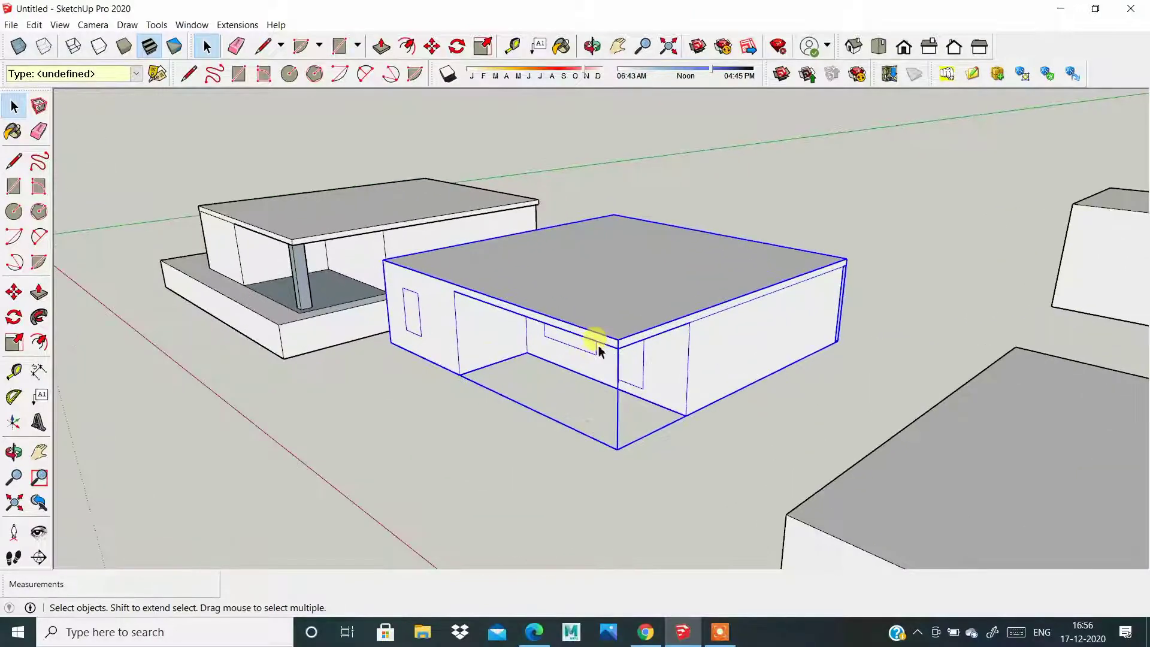
mouse_move(599, 348)
middle_down()
mouse_move(778, 319)
mouse_move(685, 316)
mouse_move(614, 287)
middle_up()
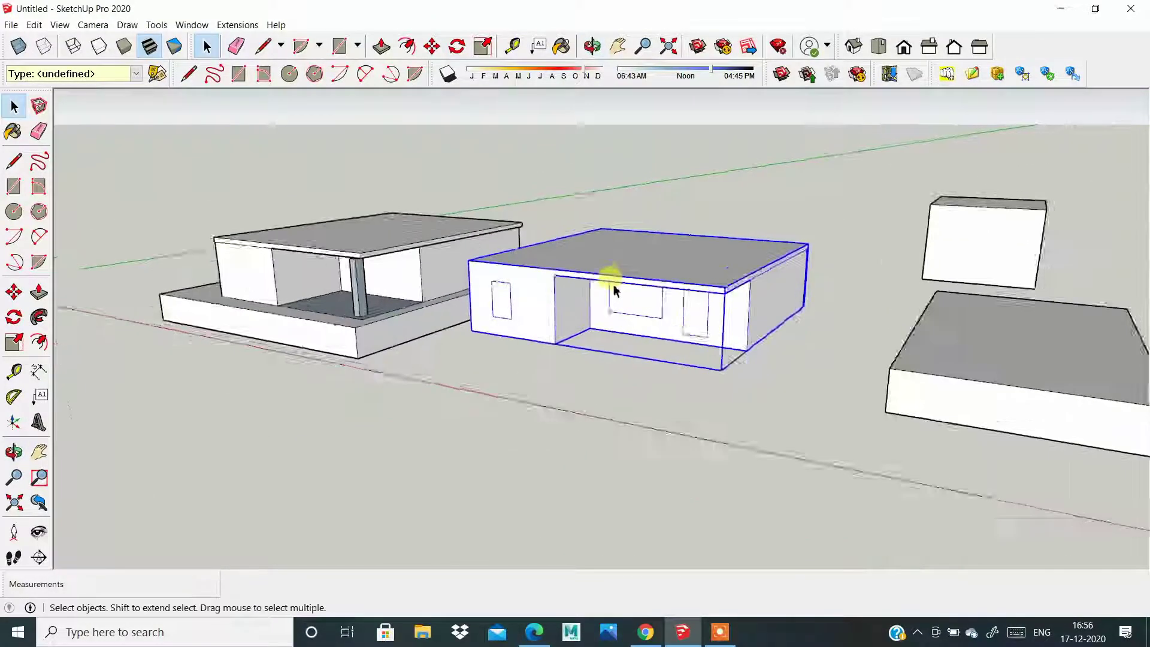
scroll(614, 291, down, 2)
middle_drag(706, 300, 650, 390)
scroll(672, 359, up, 2)
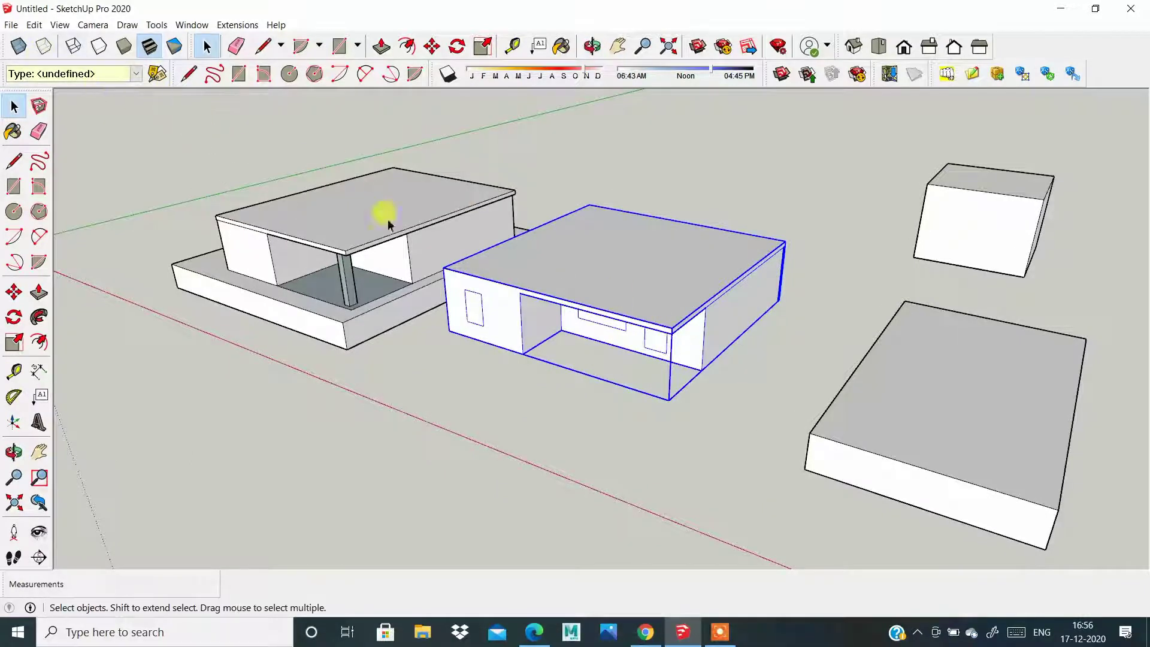
Step: Copy the storey group and paste a second storey on top of it
click(35, 24)
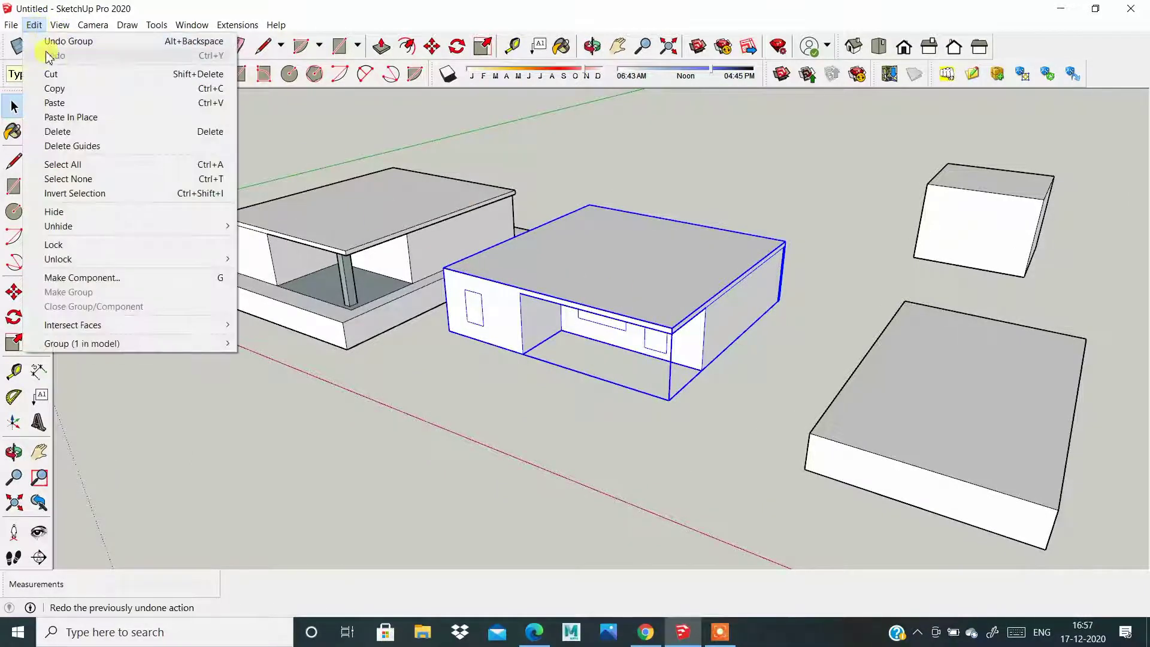
click(62, 91)
click(33, 25)
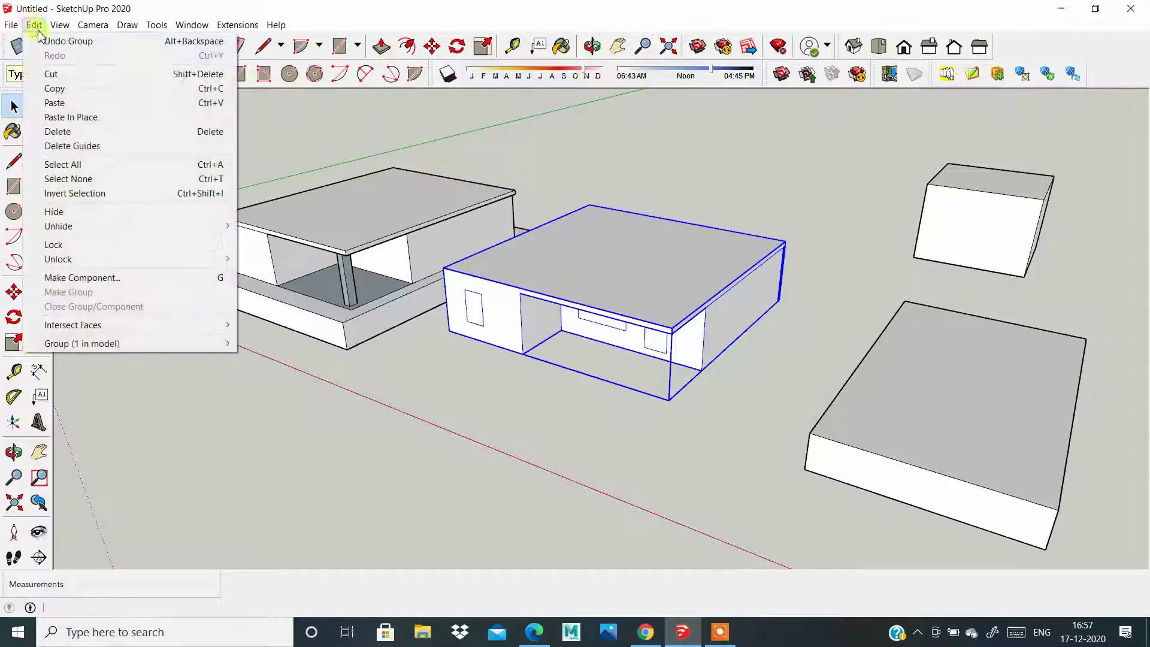
click(60, 97)
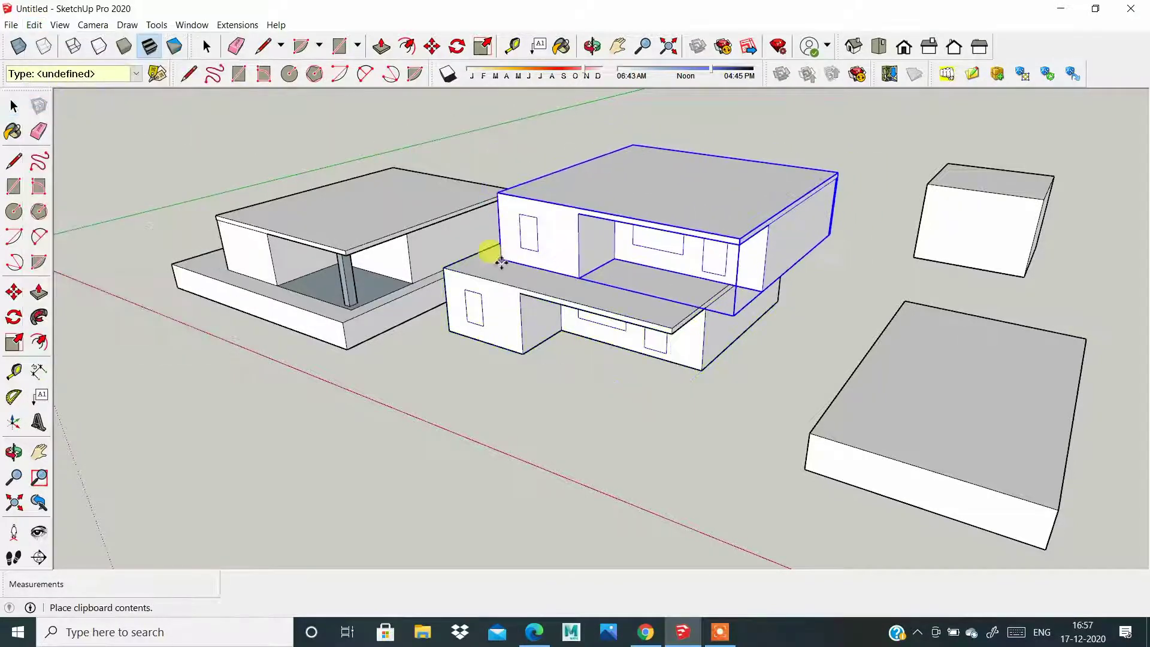
click(443, 268)
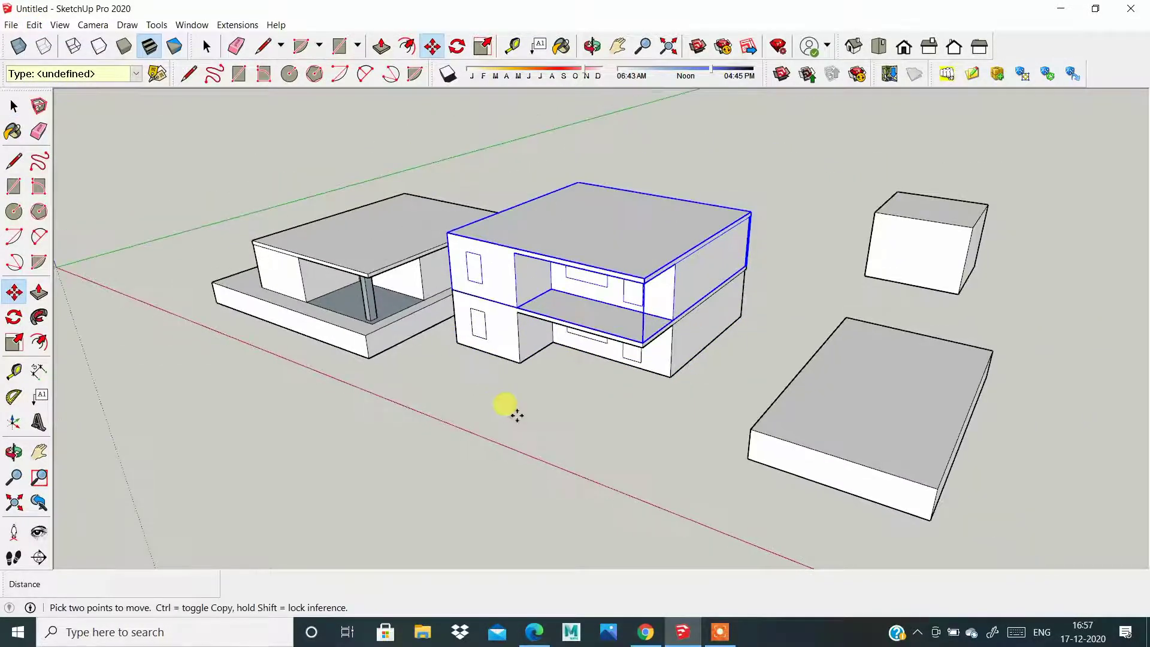
mouse_move(513, 411)
middle_down()
mouse_move(467, 341)
mouse_move(514, 336)
mouse_move(506, 477)
middle_up()
scroll(505, 477, down, 3)
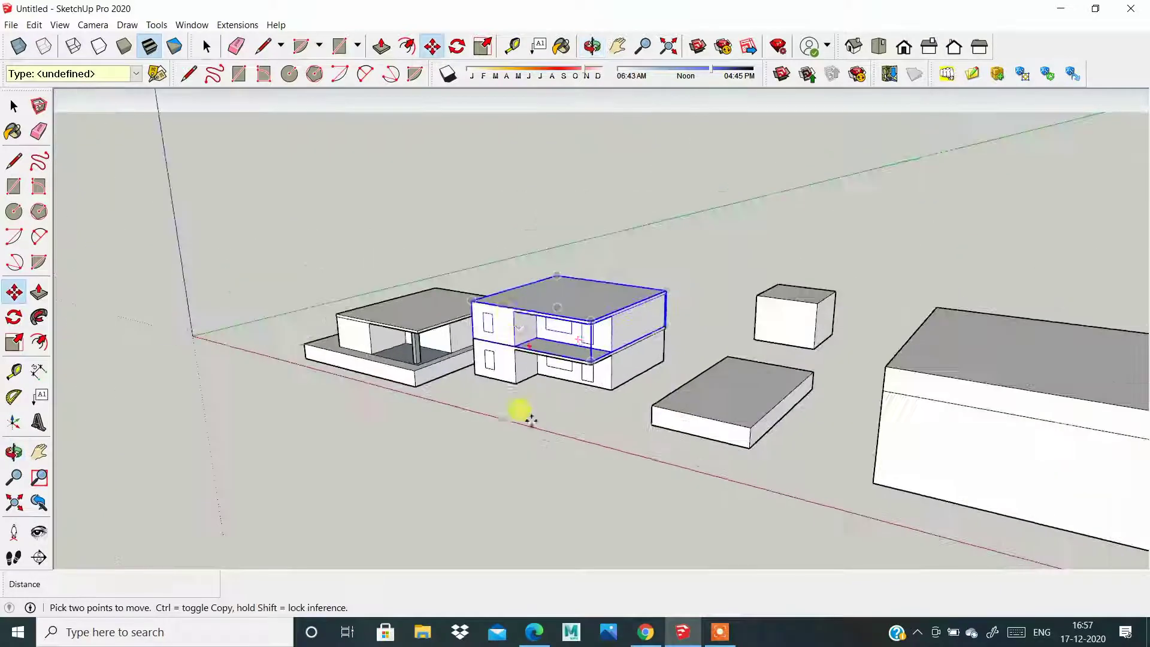
scroll(506, 300, up, 4)
Step: Paste the third and fourth storeys onto the top of the stack
click(33, 25)
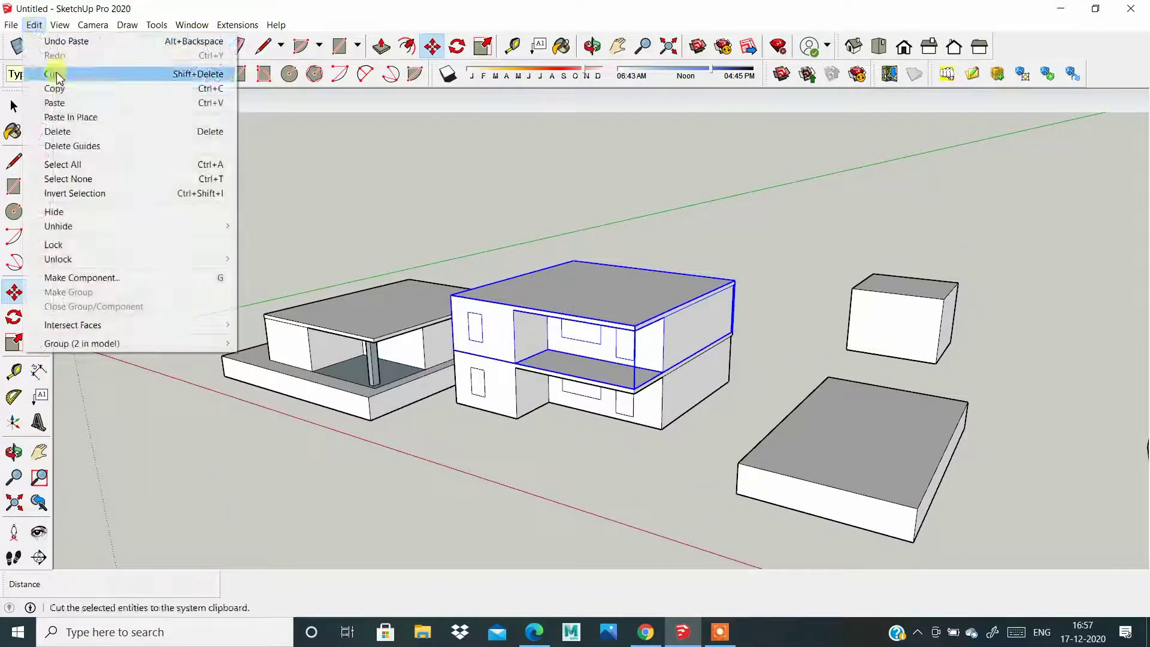
click(60, 103)
click(458, 298)
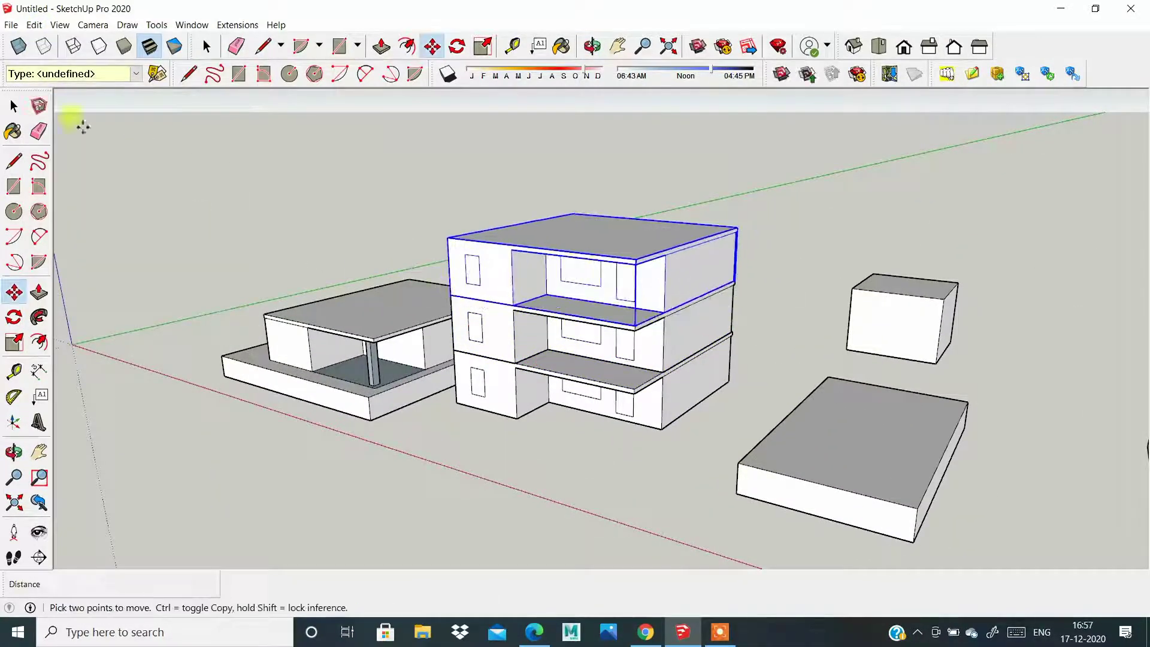
click(34, 24)
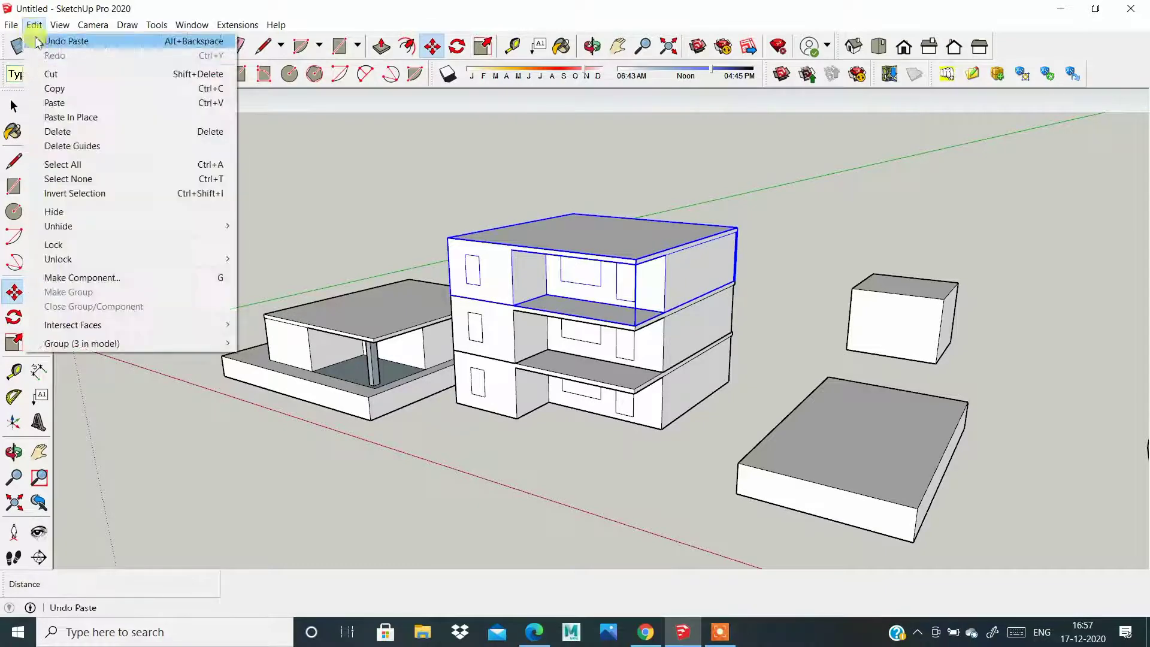
click(55, 102)
click(455, 242)
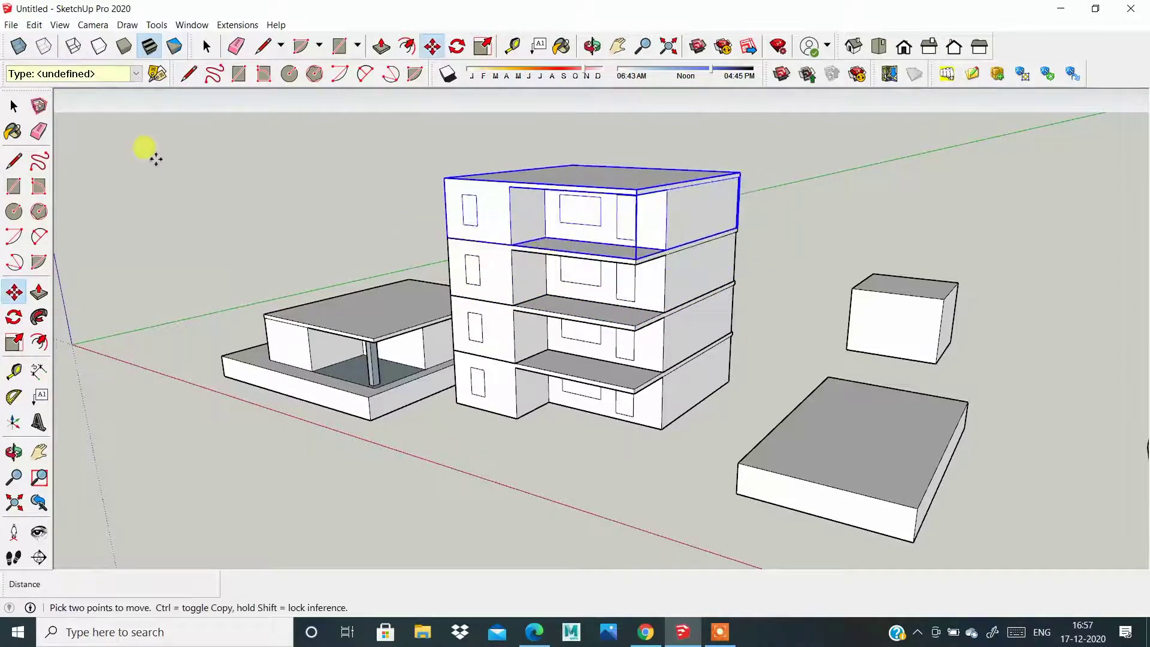
scroll(539, 461, down, 2)
scroll(527, 443, up, 1)
scroll(516, 425, up, 1)
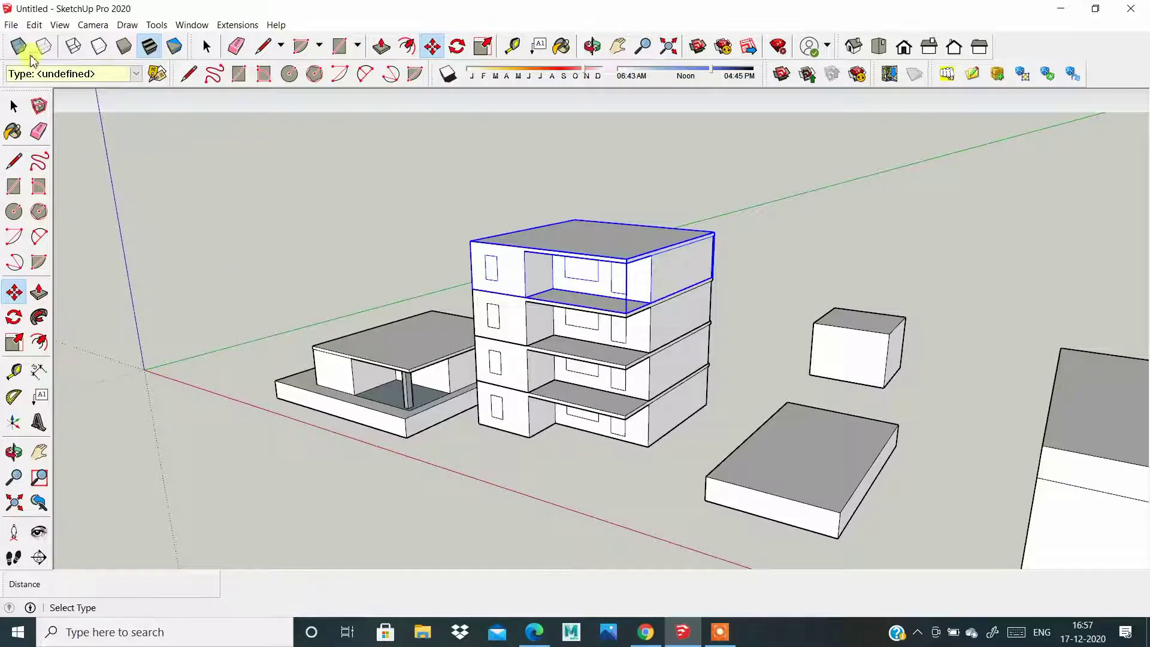
Step: Paste the fifth and sixth storeys to complete the six-storey tower
click(34, 24)
click(54, 102)
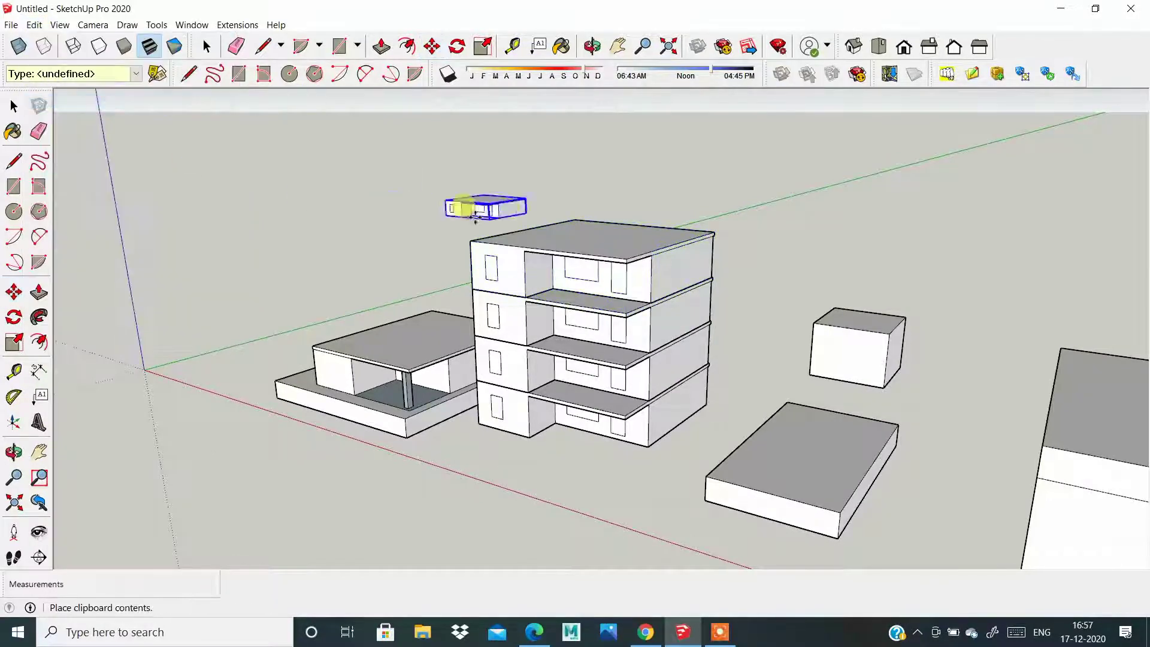
click(470, 223)
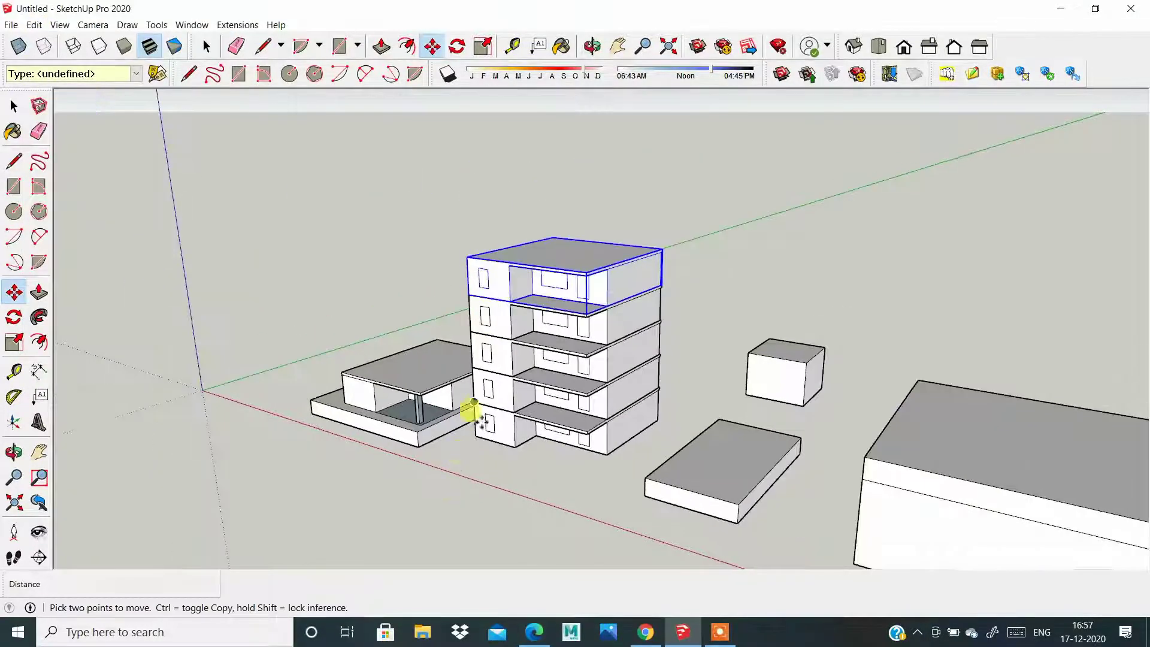
mouse_move(475, 403)
middle_down()
mouse_move(693, 437)
mouse_move(653, 450)
mouse_move(588, 433)
middle_up()
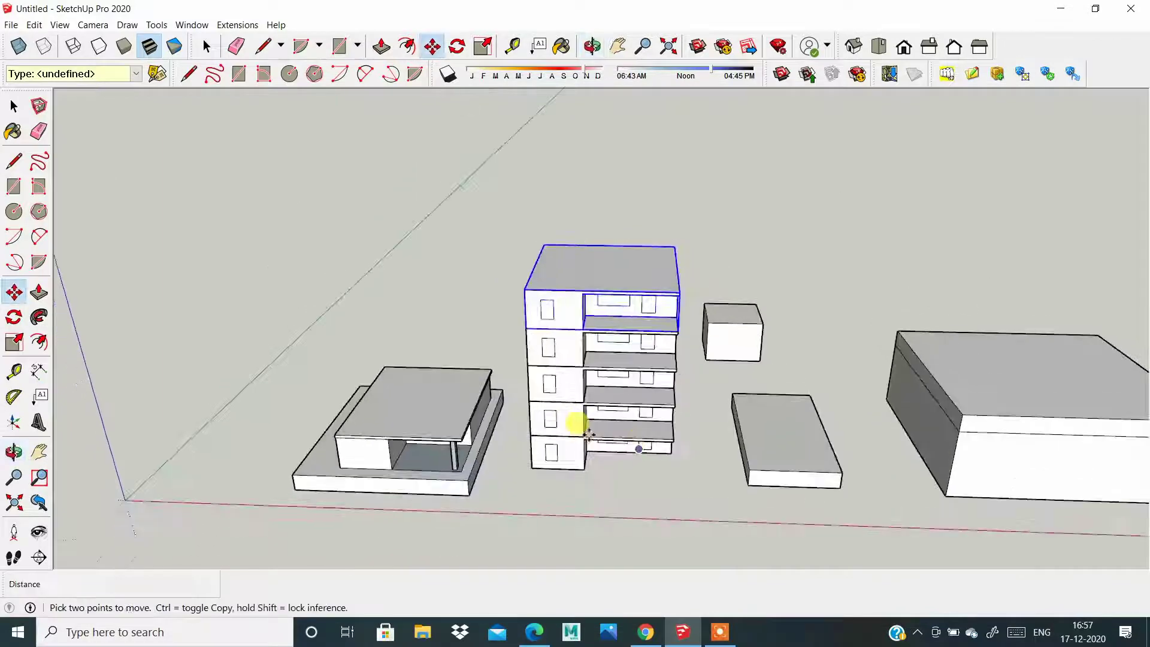
click(34, 24)
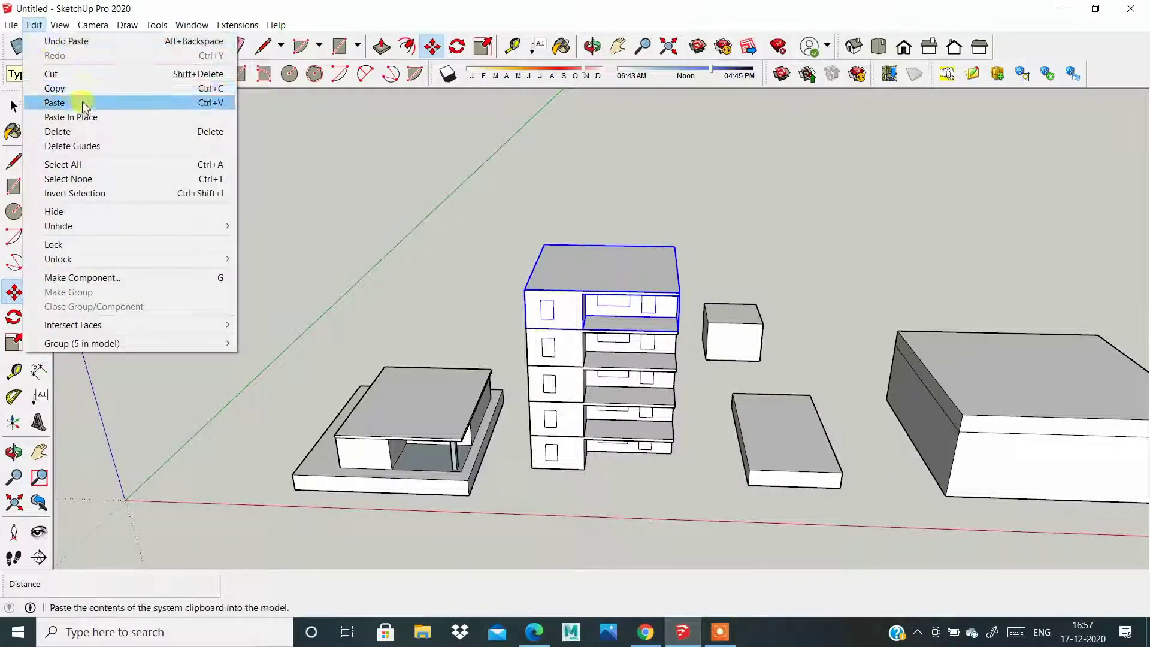
click(54, 102)
click(530, 286)
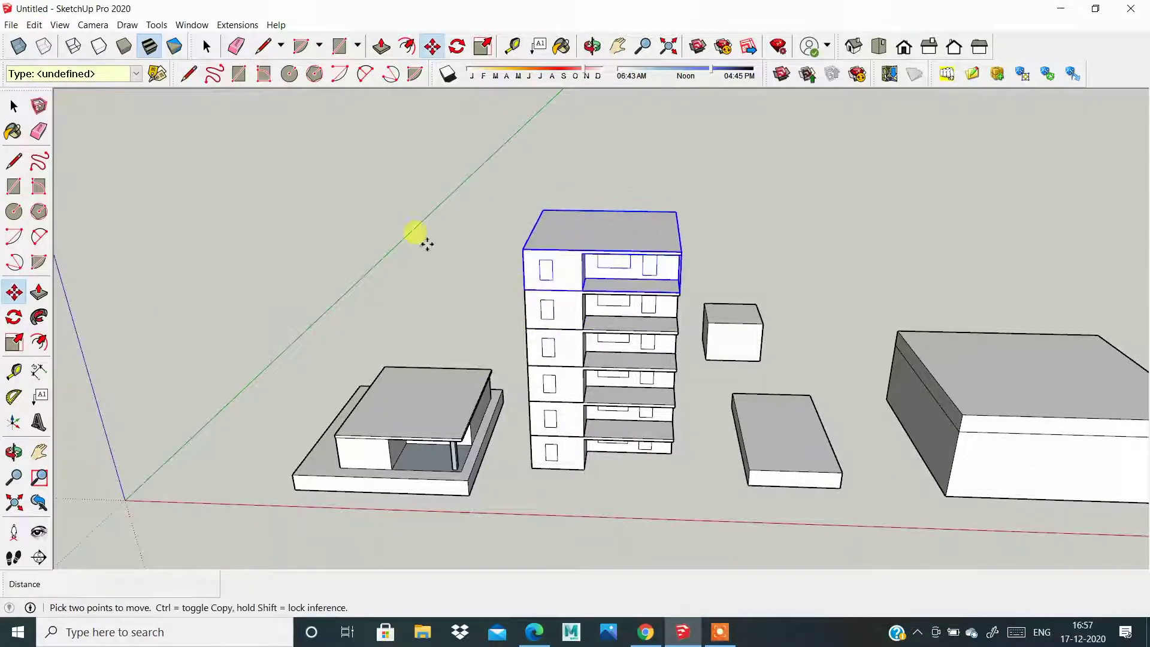
Step: Orbit and zoom to inspect the finished six-storey tower
mouse_move(419, 239)
middle_down()
mouse_move(535, 415)
mouse_move(436, 364)
mouse_move(480, 341)
middle_up()
scroll(544, 367, up, 2)
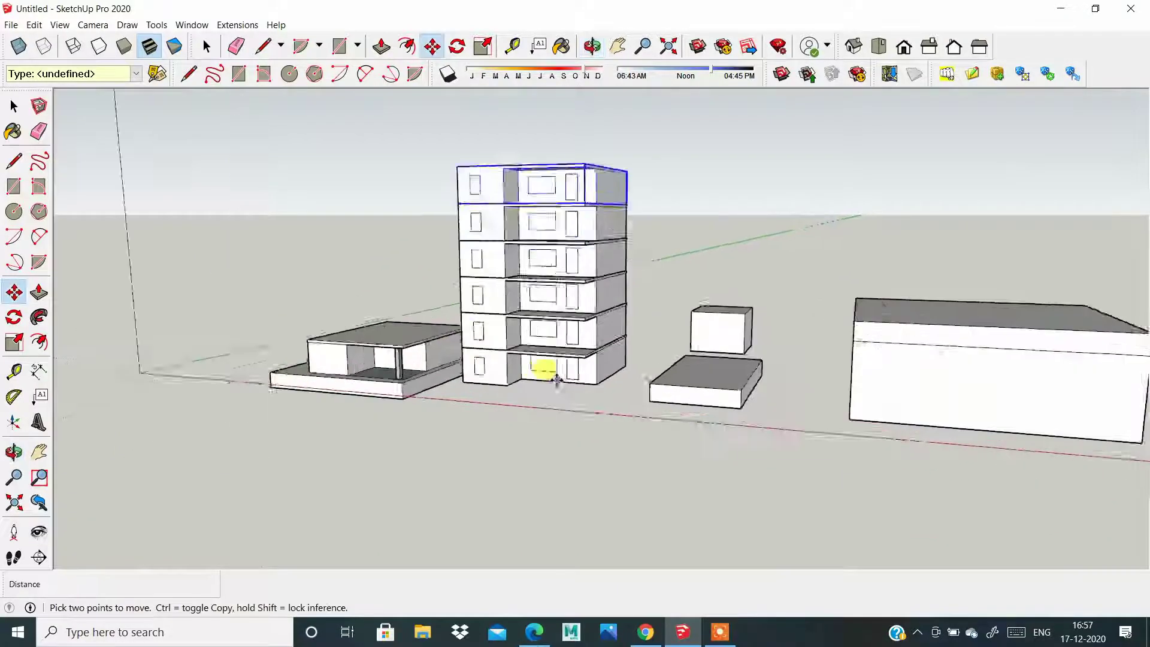
scroll(574, 236, up, 3)
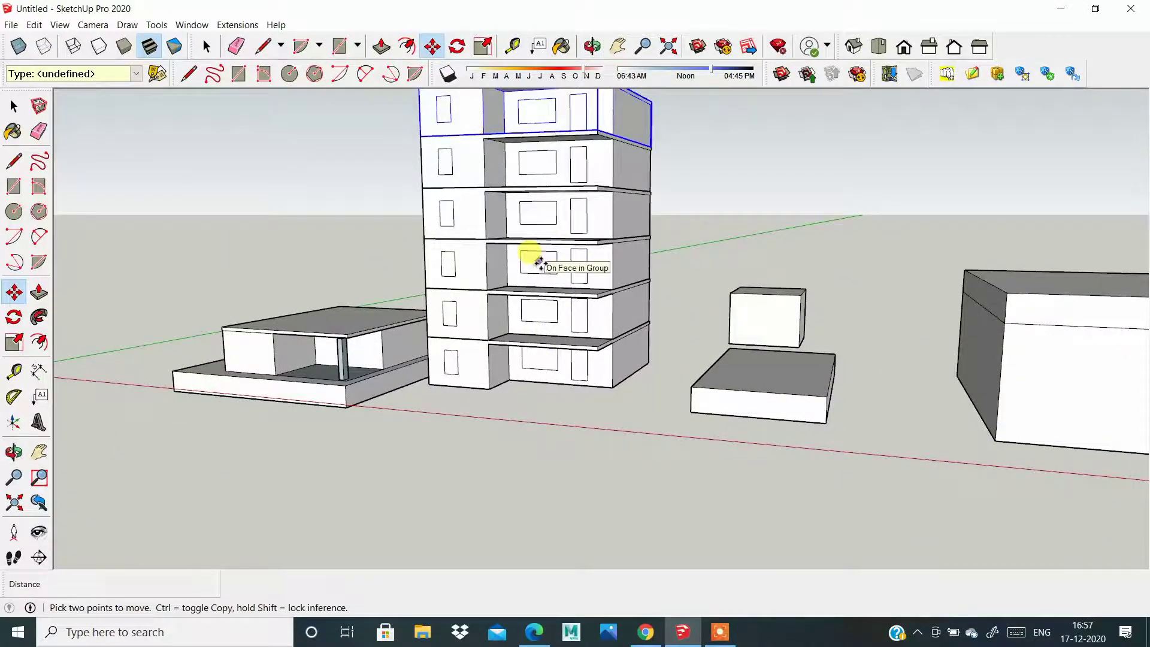
scroll(560, 347, down, 2)
scroll(570, 333, up, 1)
scroll(572, 358, up, 1)
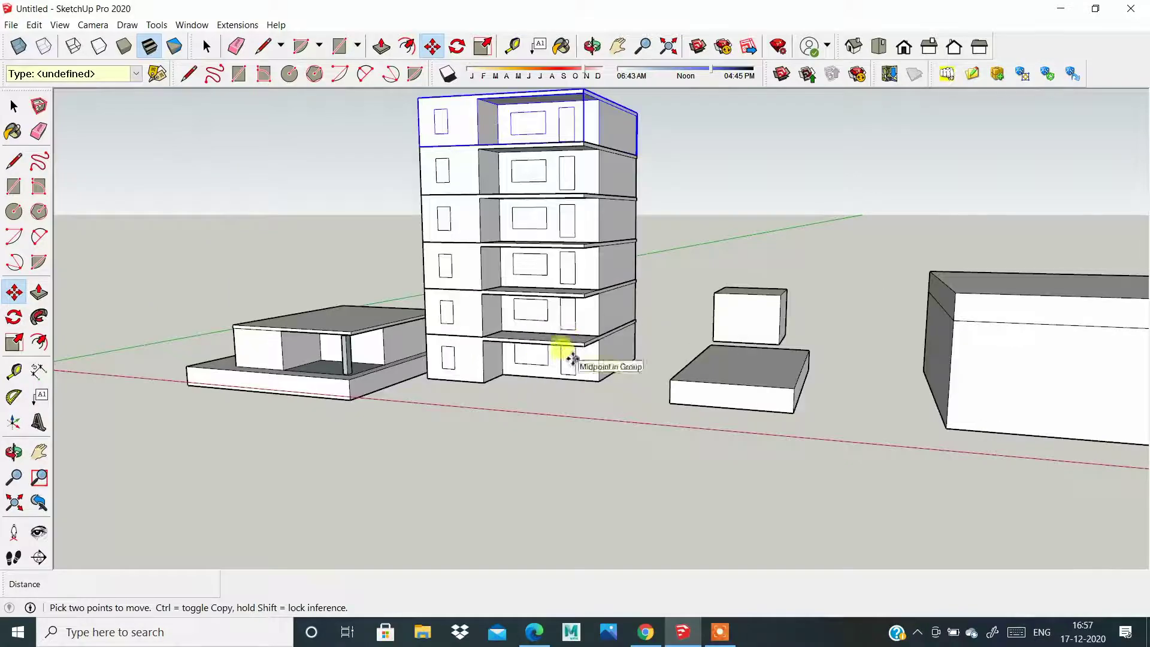
scroll(573, 319, down, 2)
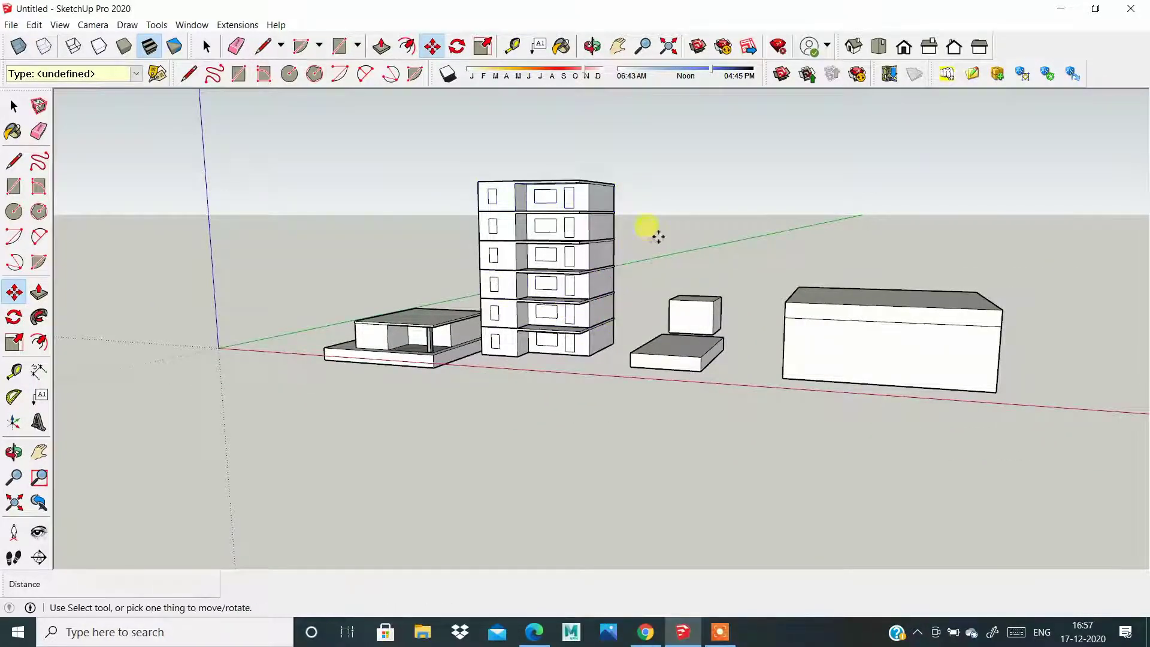
scroll(655, 236, up, 2)
scroll(655, 236, up, 1)
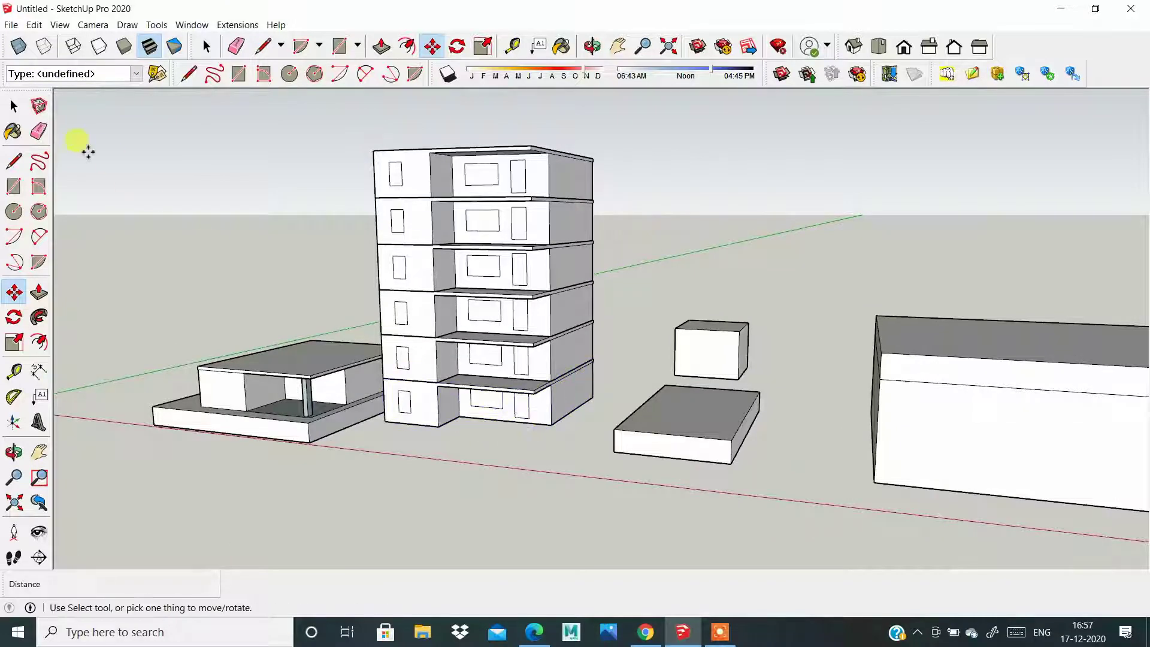
Step: Draw a rectangular plot around the tower in Top view, then return to 3D view
click(879, 46)
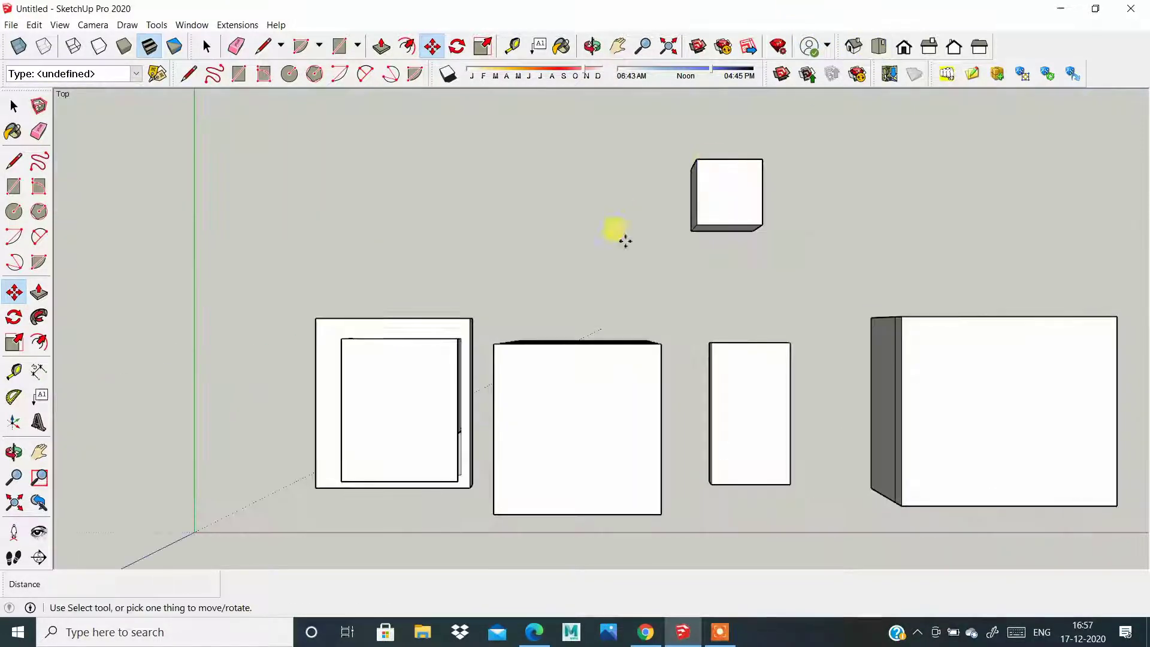
click(14, 187)
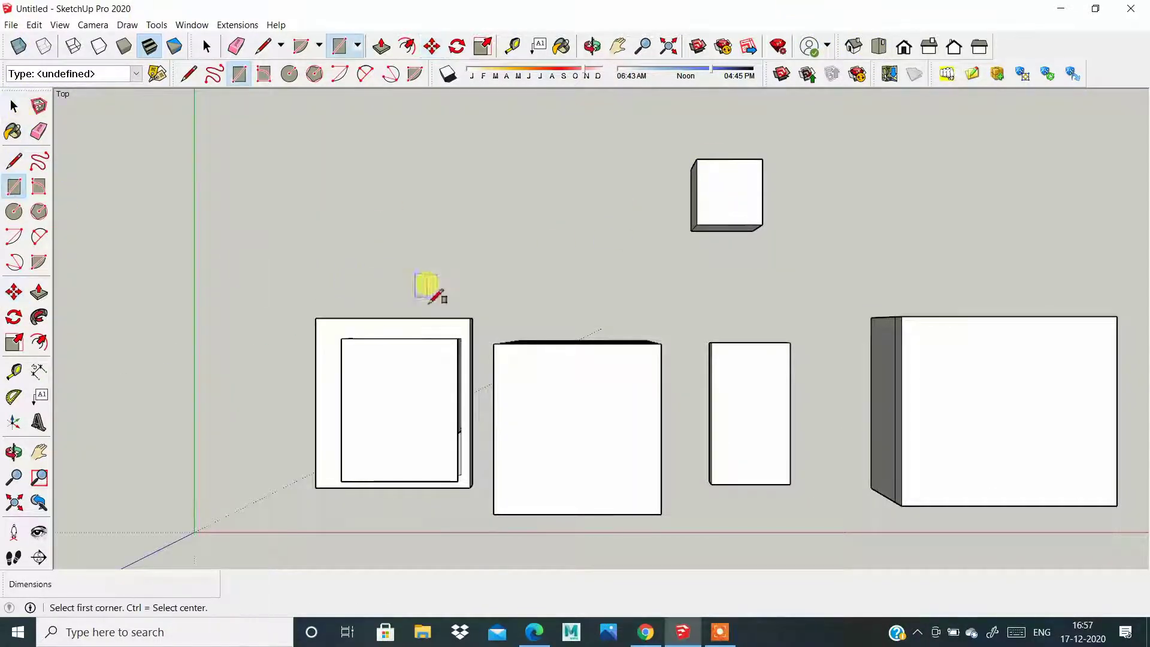
click(479, 308)
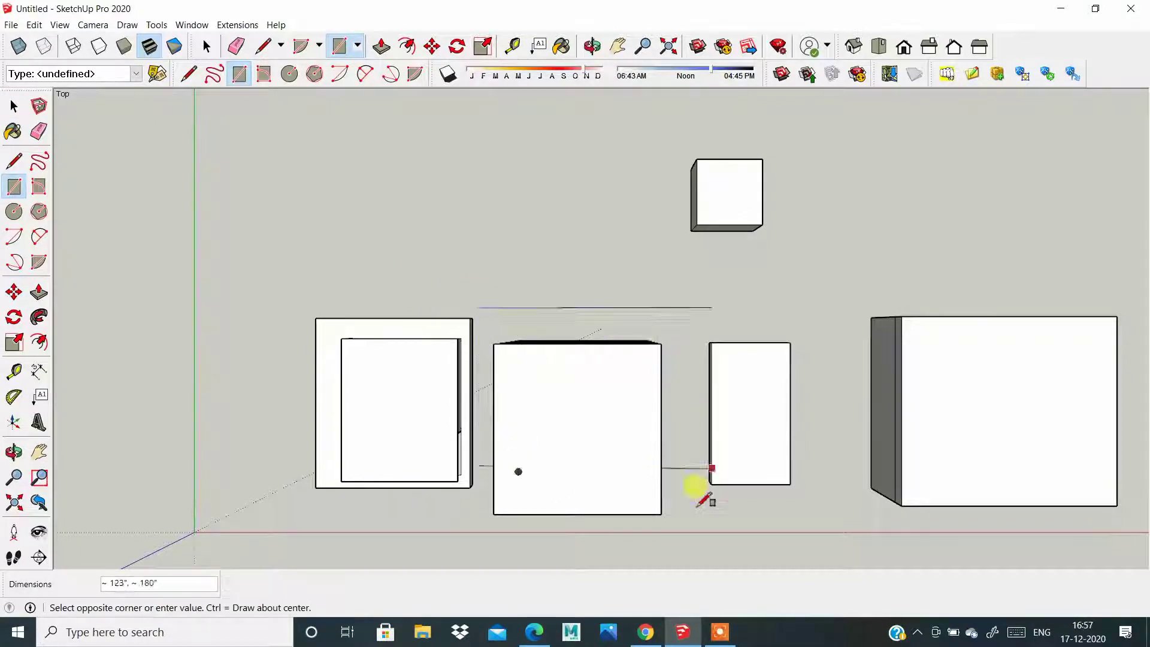
click(687, 530)
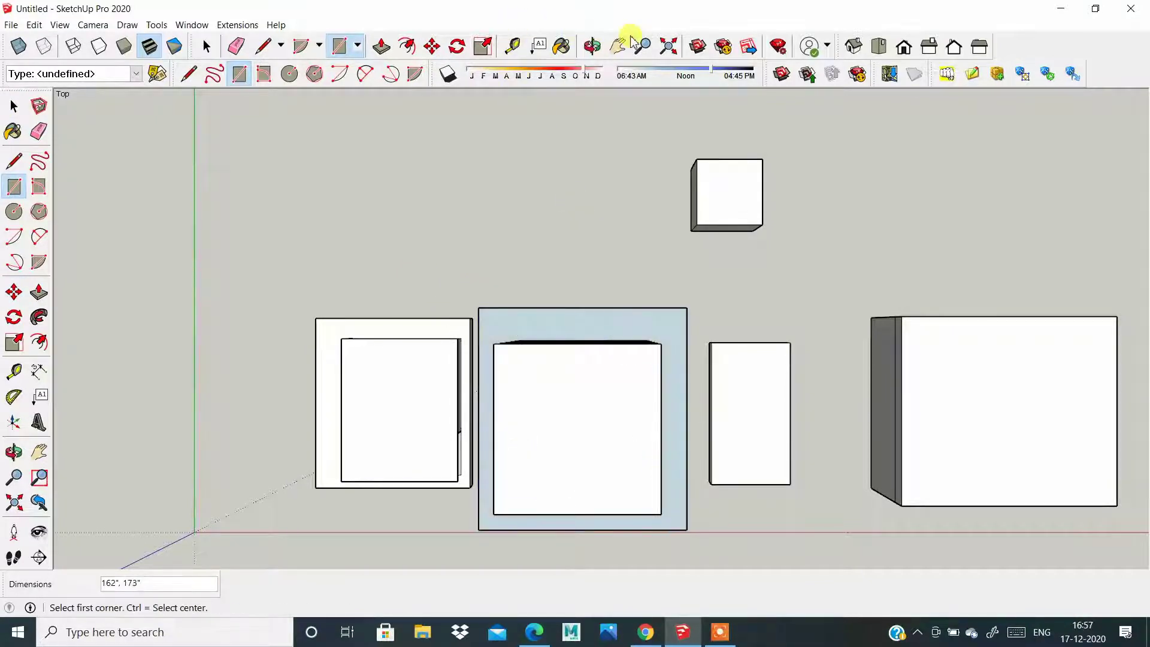
click(853, 46)
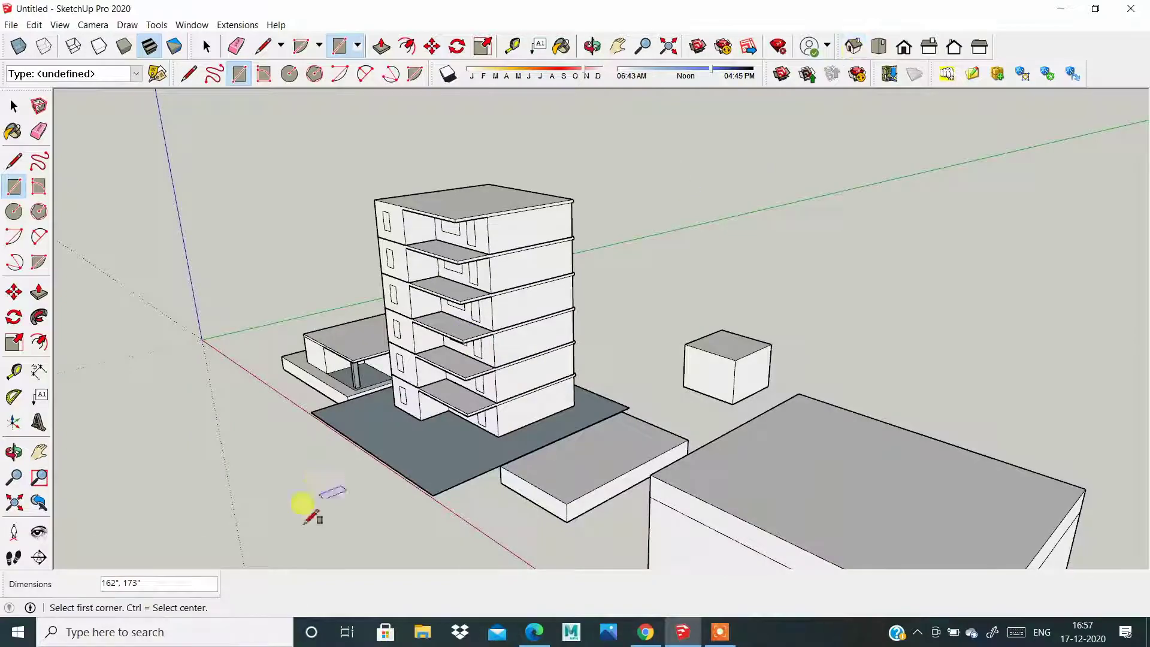
mouse_move(473, 504)
middle_down()
mouse_move(622, 406)
mouse_move(749, 423)
mouse_move(552, 359)
mouse_move(515, 405)
mouse_move(431, 313)
mouse_move(473, 371)
middle_up()
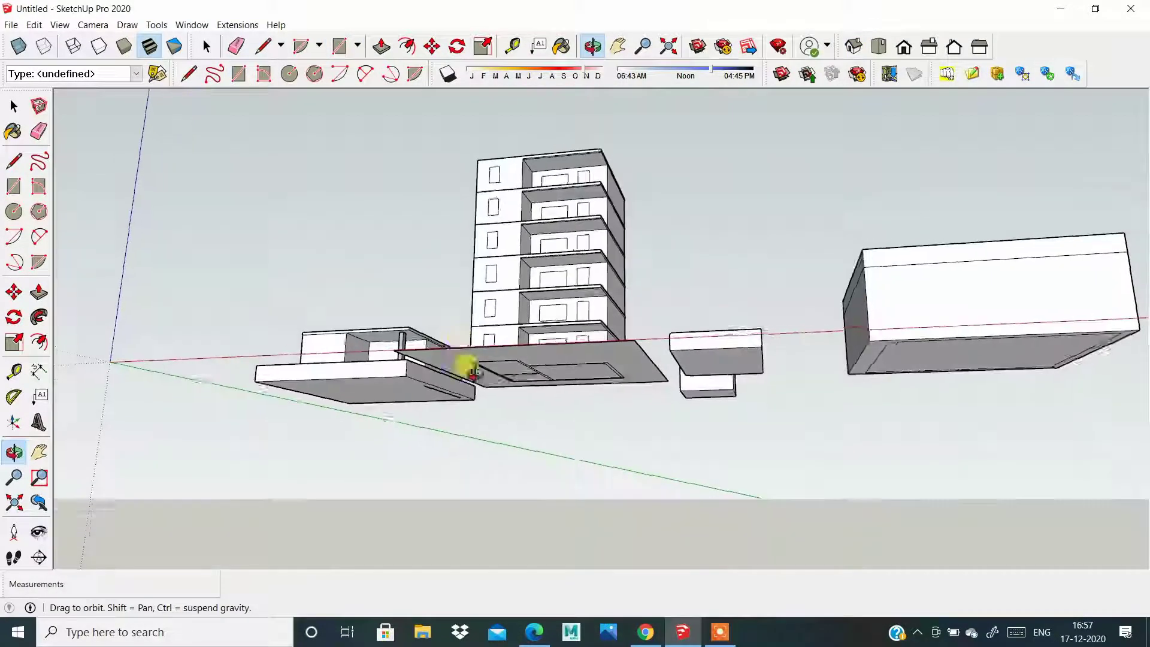
Step: Push/Pull the plot face up into a slab under the tower
key(r)
click(39, 292)
scroll(464, 360, up, 2)
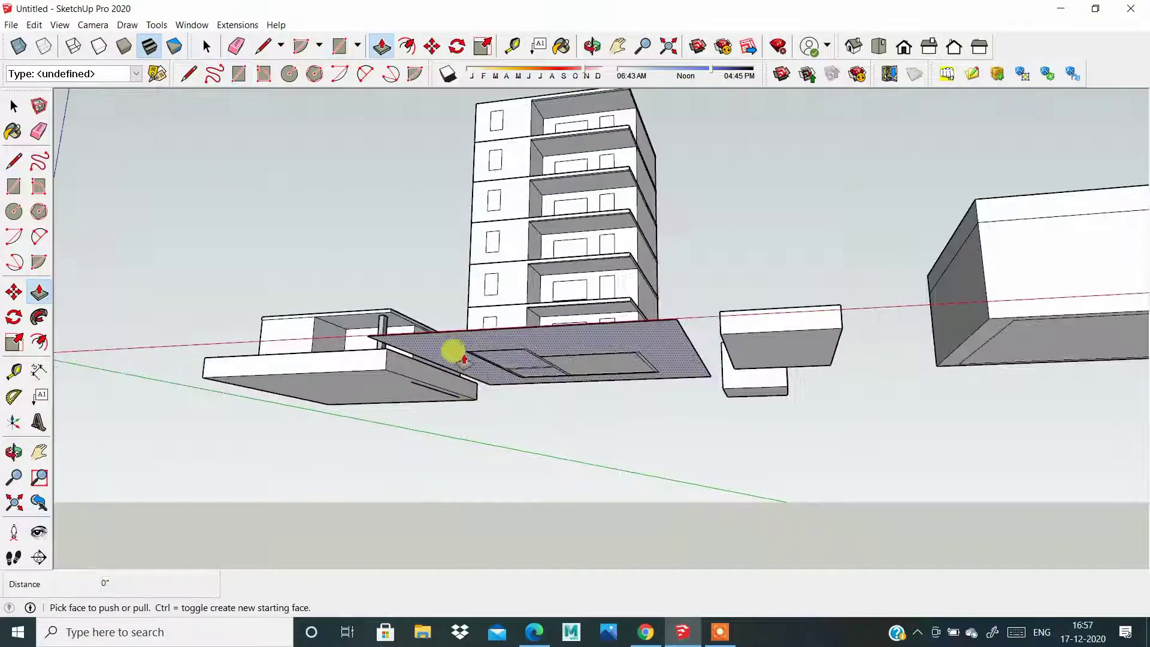
click(464, 360)
mouse_move(468, 377)
middle_down()
mouse_move(557, 481)
mouse_move(582, 444)
mouse_move(509, 289)
middle_up()
middle_drag(495, 329, 563, 486)
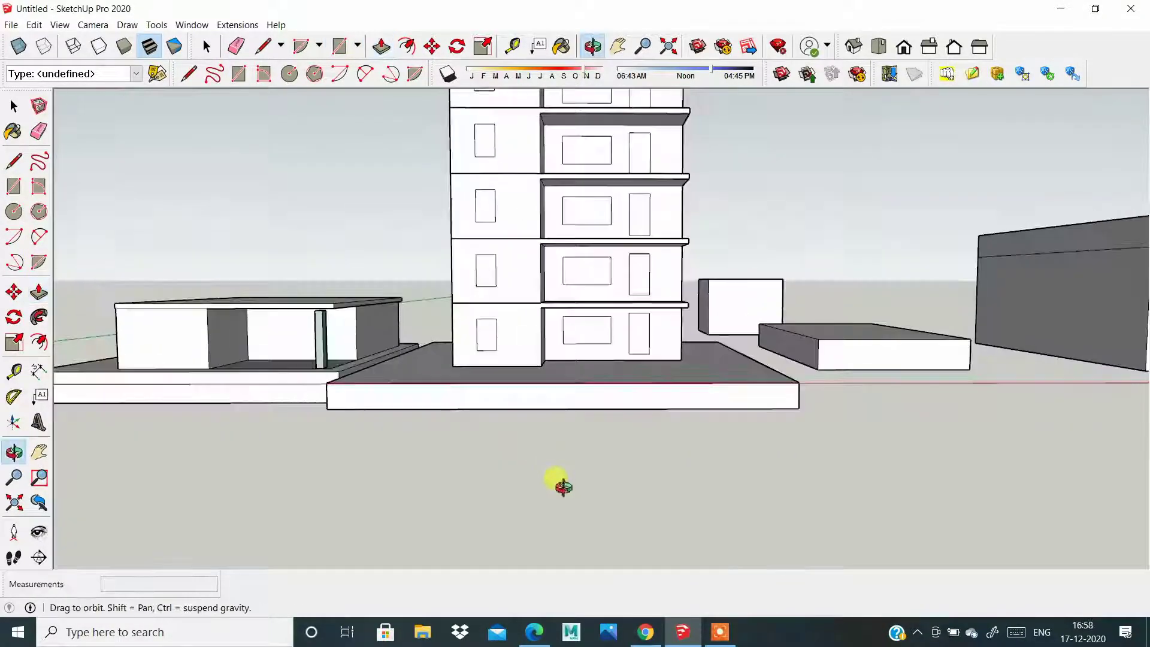
scroll(556, 494, down, 1)
scroll(698, 295, up, 2)
scroll(636, 249, up, 1)
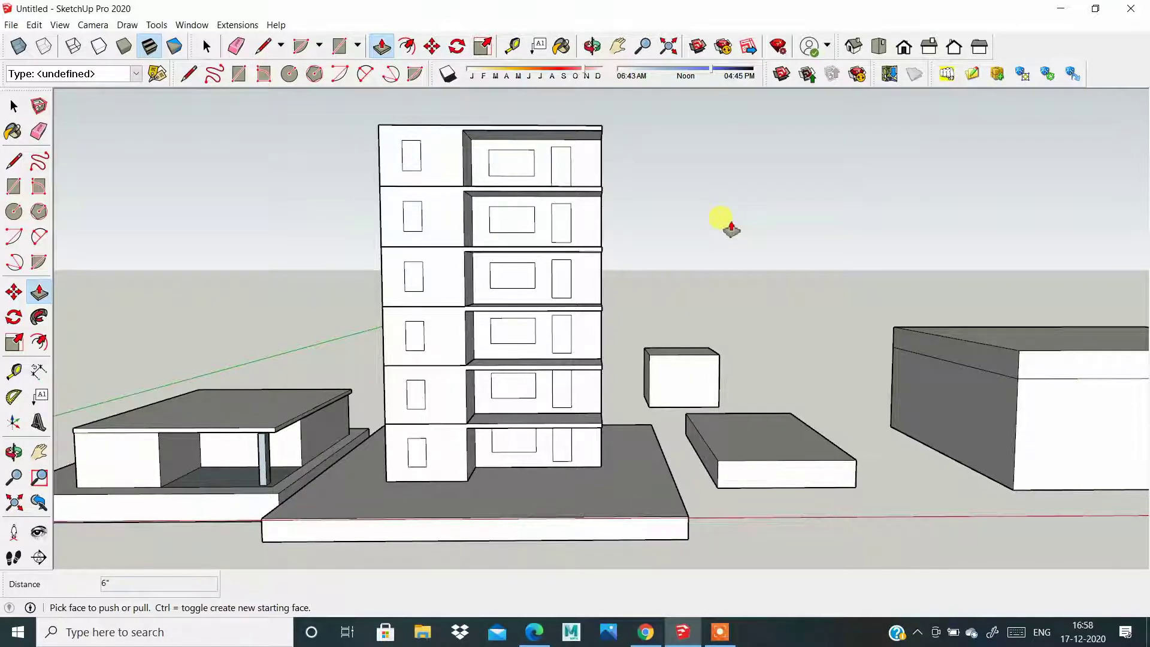
Step: Push the plot slab down 6 inches, leaving a thin base under the tower
scroll(727, 260, down, 2)
mouse_move(726, 259)
middle_down()
mouse_move(737, 249)
mouse_move(367, 295)
mouse_move(916, 272)
mouse_move(531, 269)
middle_up()
scroll(575, 374, down, 2)
scroll(597, 431, up, 3)
mouse_move(597, 431)
middle_down()
mouse_move(419, 365)
mouse_move(427, 281)
middle_up()
click(461, 372)
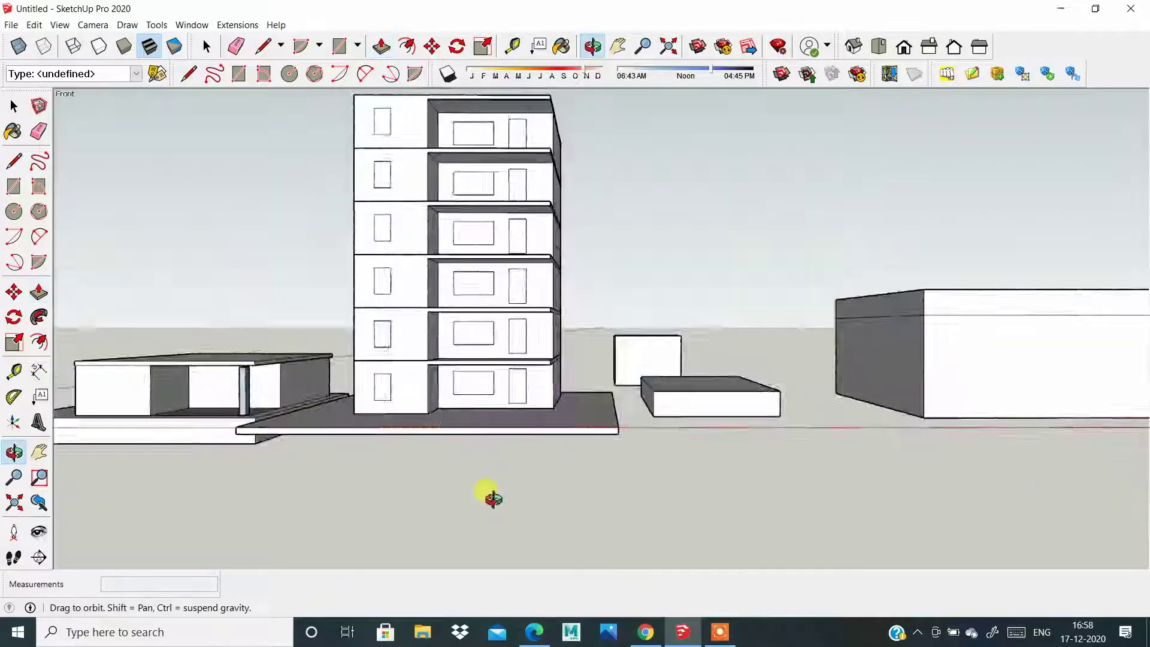
Step: Orbit and zoom to look over the tower and its thin base slab
mouse_move(462, 371)
middle_down()
mouse_move(453, 554)
mouse_move(436, 398)
mouse_move(678, 356)
middle_up()
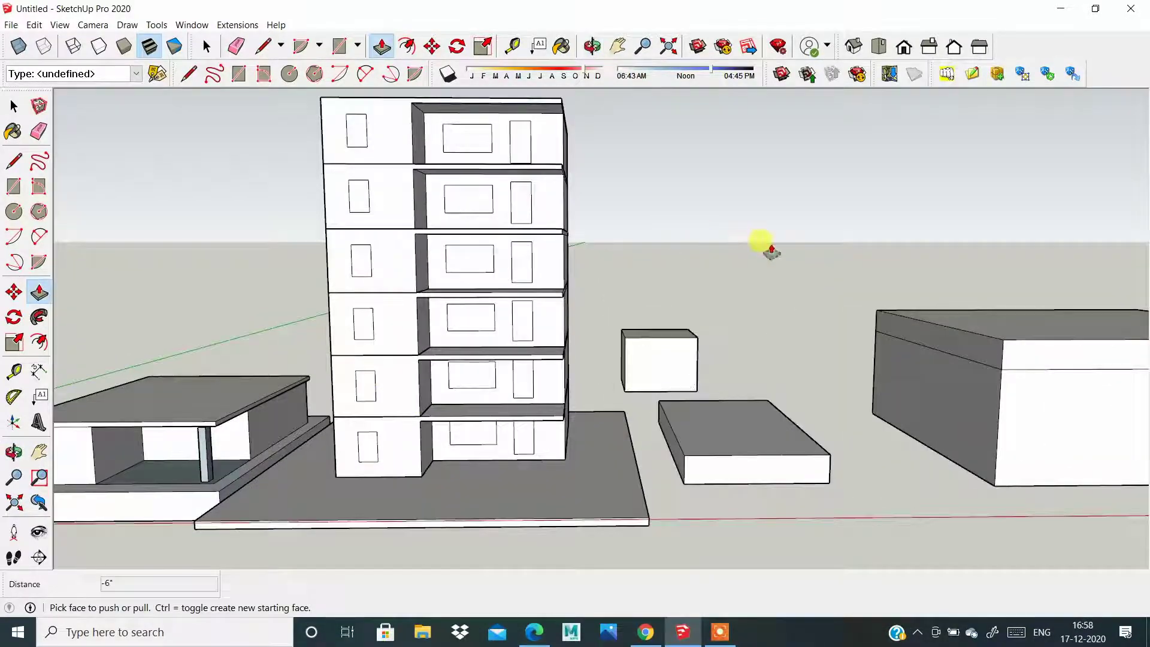
middle_drag(765, 246, 606, 266)
scroll(607, 267, down, 3)
scroll(601, 315, down, 1)
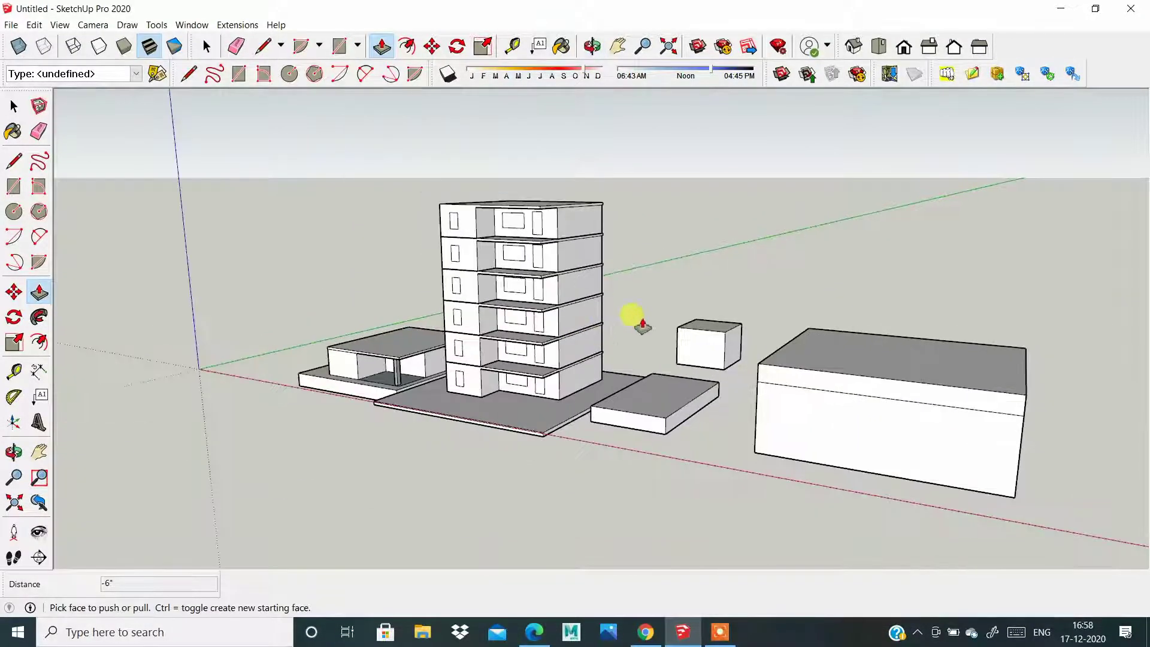
mouse_move(599, 353)
middle_down()
mouse_move(319, 437)
mouse_move(558, 416)
middle_up()
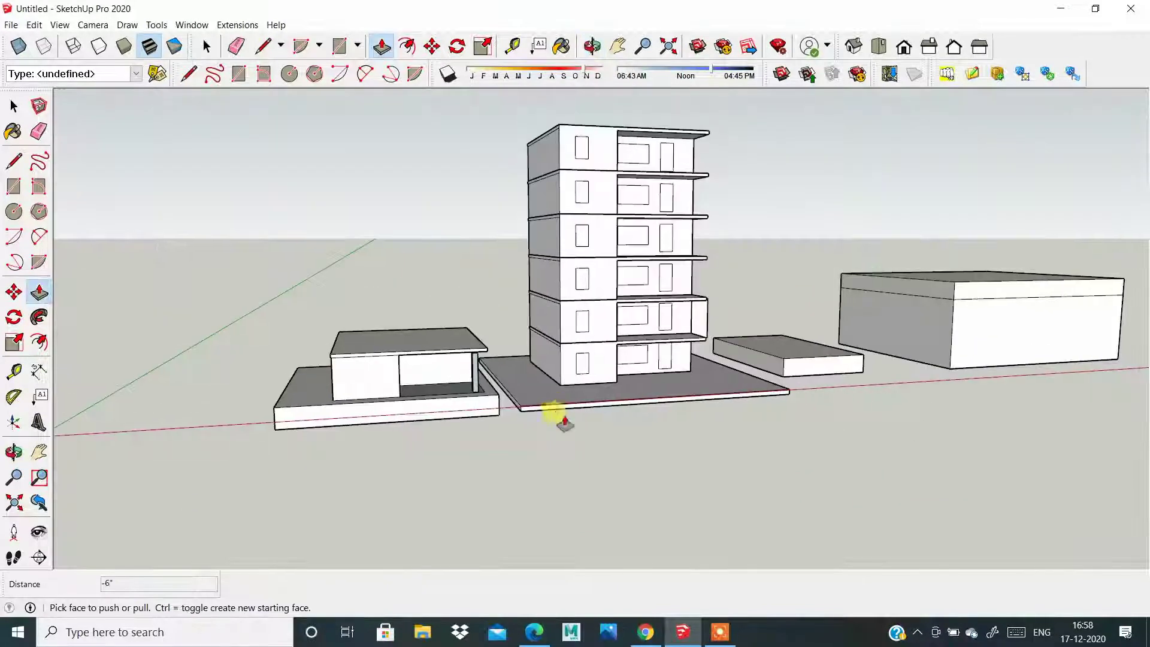
scroll(501, 424, up, 2)
scroll(446, 376, up, 2)
scroll(446, 376, down, 2)
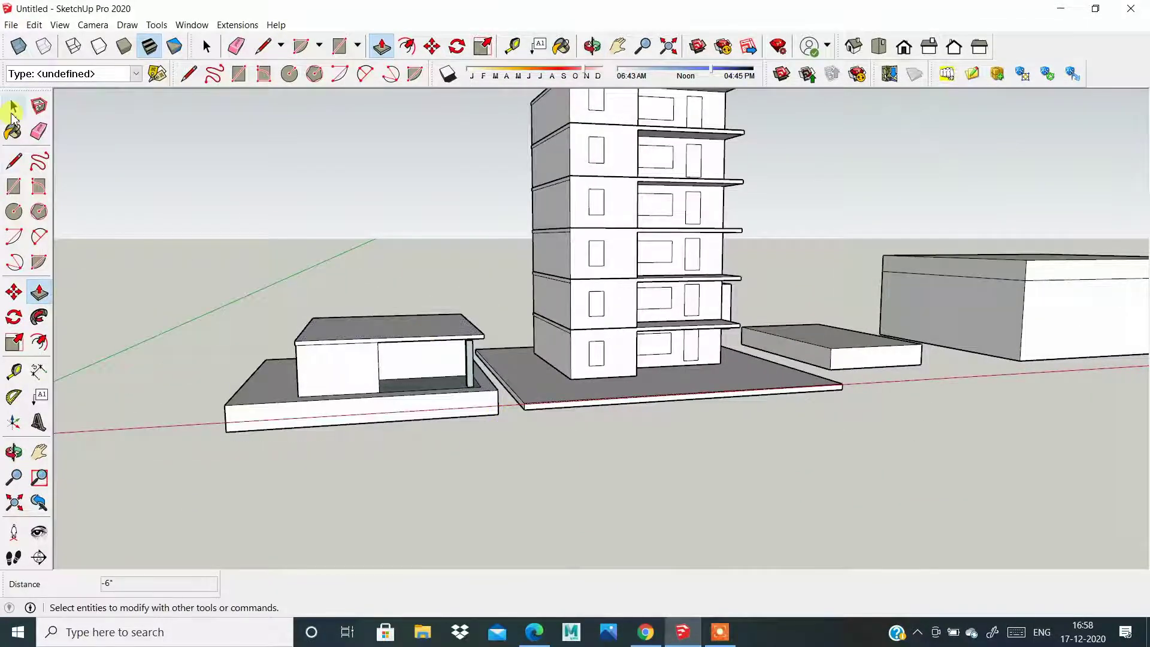
Step: Window-select the whole low pavilion building and make it a single group
click(13, 106)
mouse_move(252, 336)
middle_down()
mouse_move(359, 413)
mouse_move(431, 427)
middle_up()
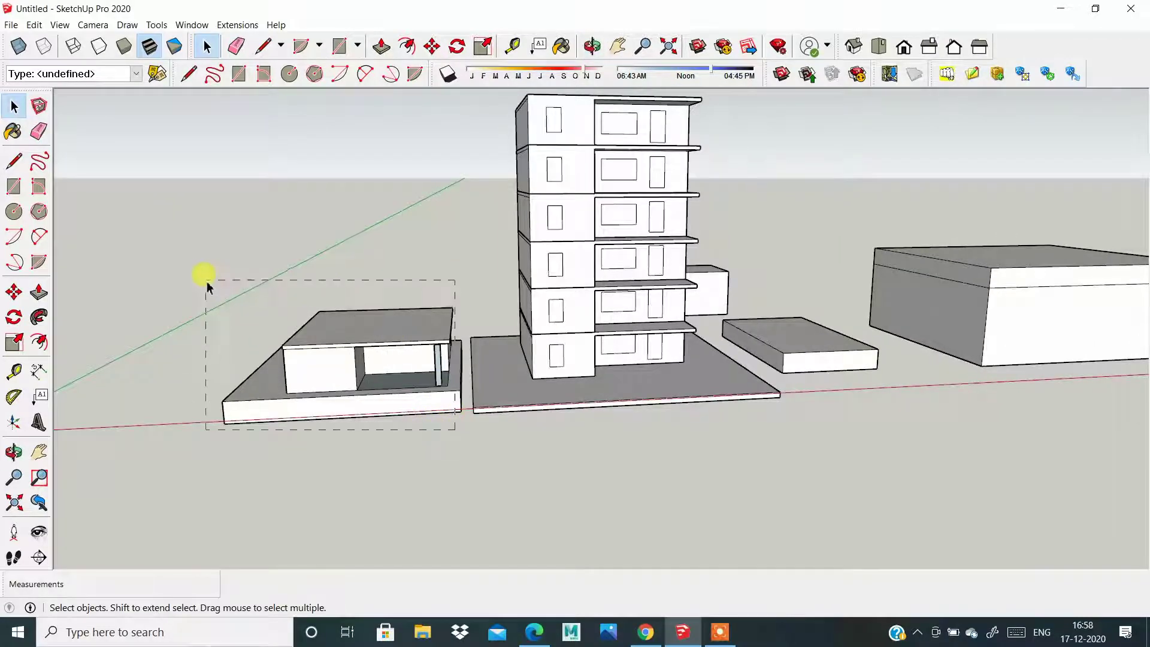
drag(206, 286, 268, 328)
right_click(341, 330)
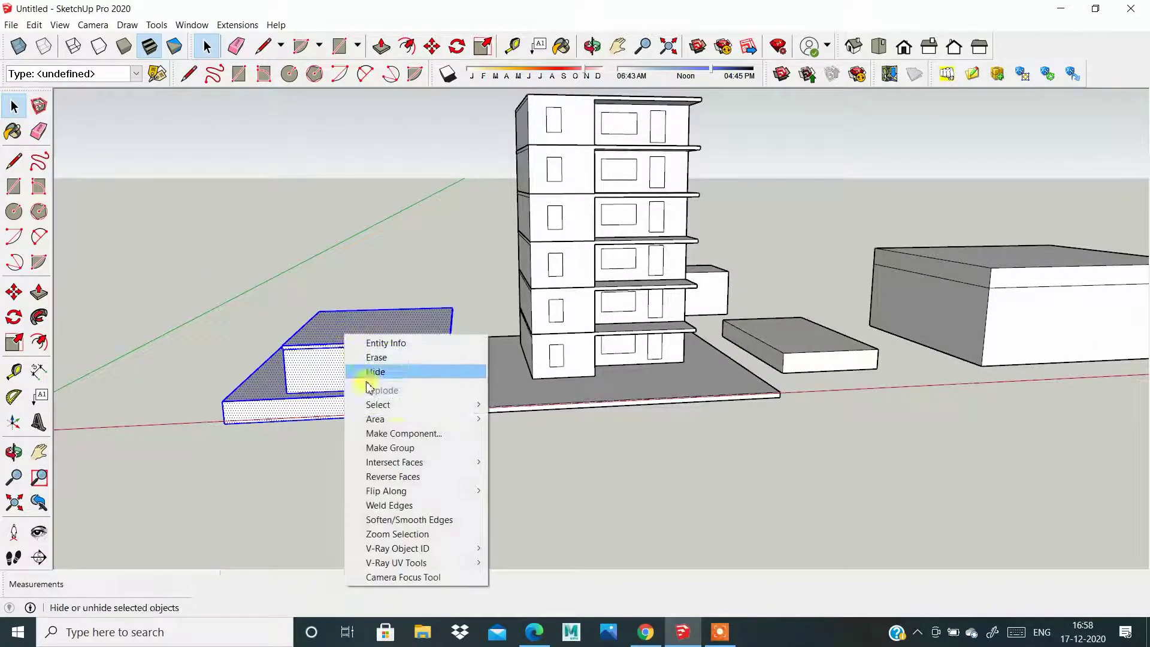
click(404, 449)
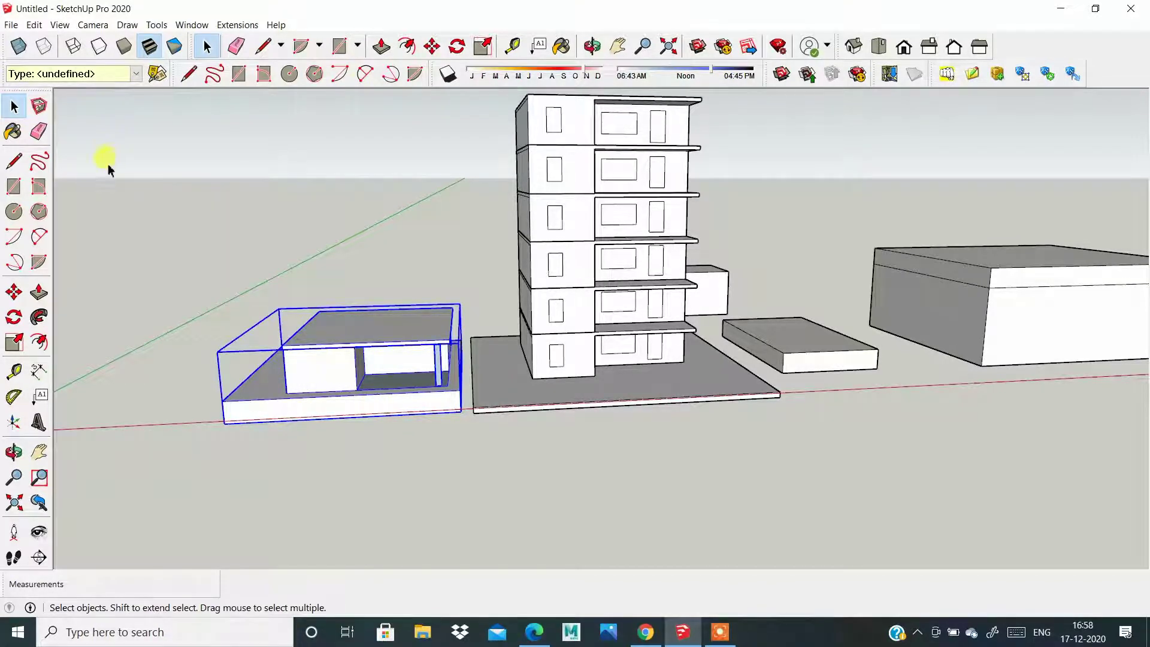
Step: Copy the pavilion group and paste a copy ready to place
click(34, 24)
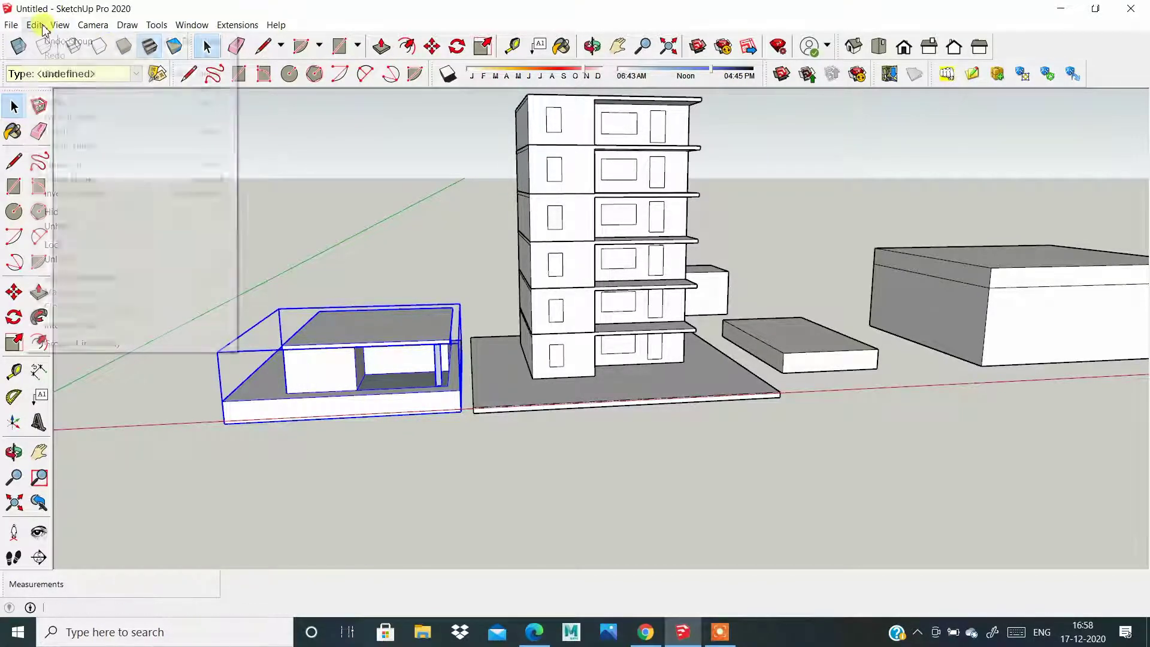
click(66, 90)
click(34, 25)
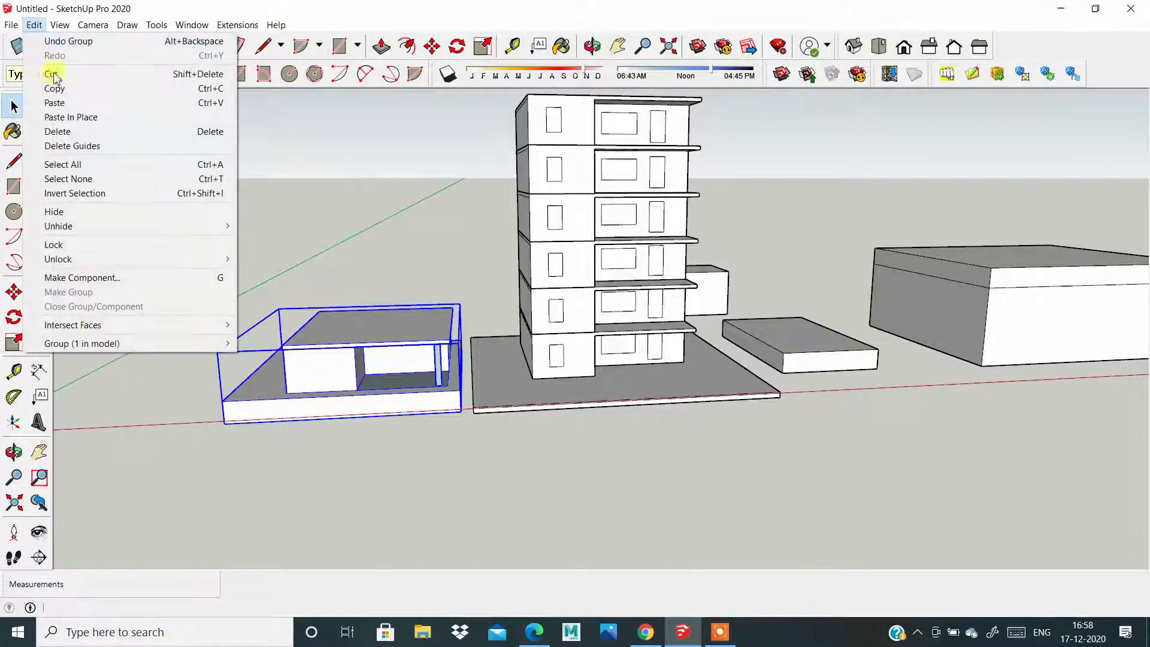
click(54, 101)
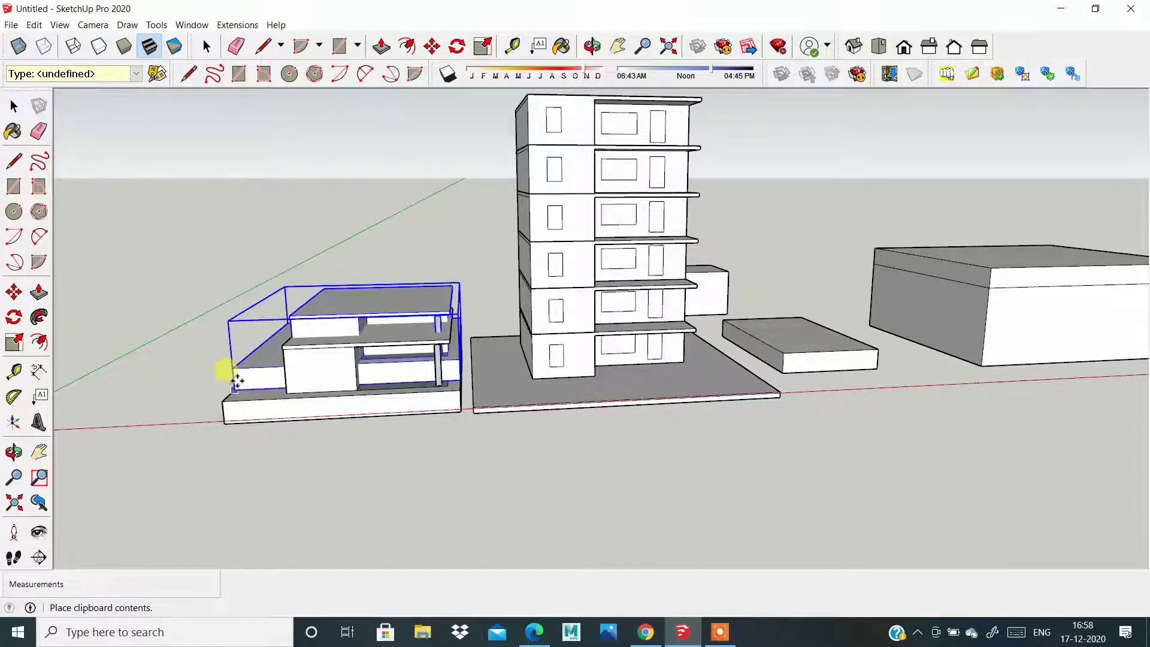
Step: Drop the pasted pavilion copy on top of the pavilion as a second storey
middle_drag(225, 372, 470, 293)
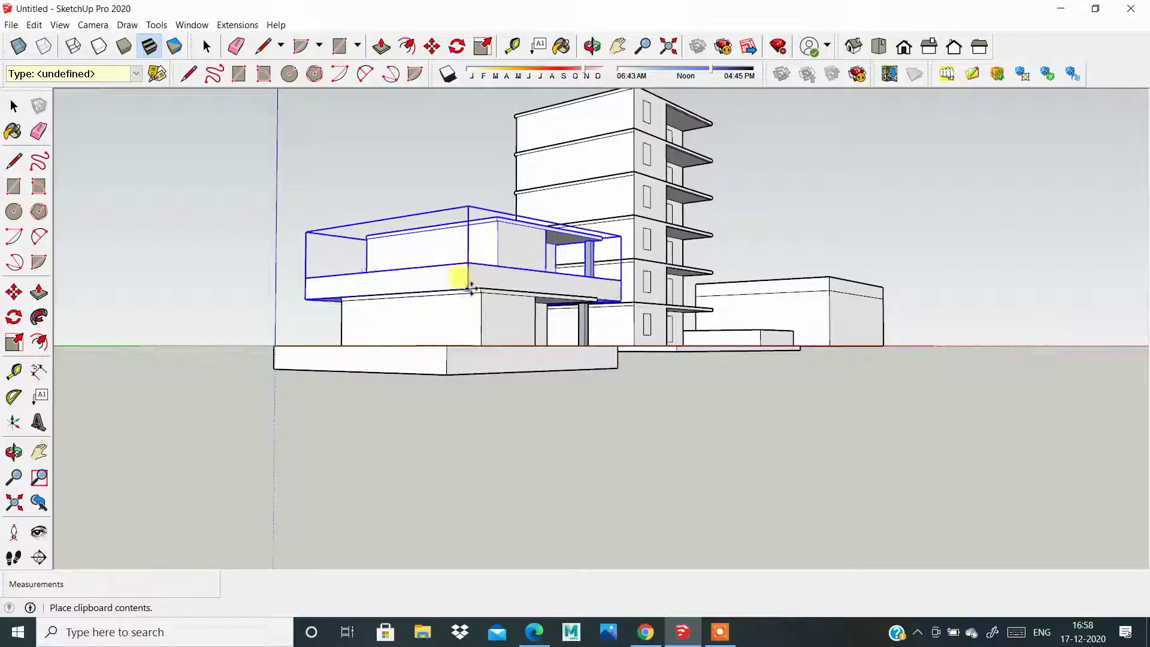
click(478, 289)
middle_drag(586, 375, 329, 451)
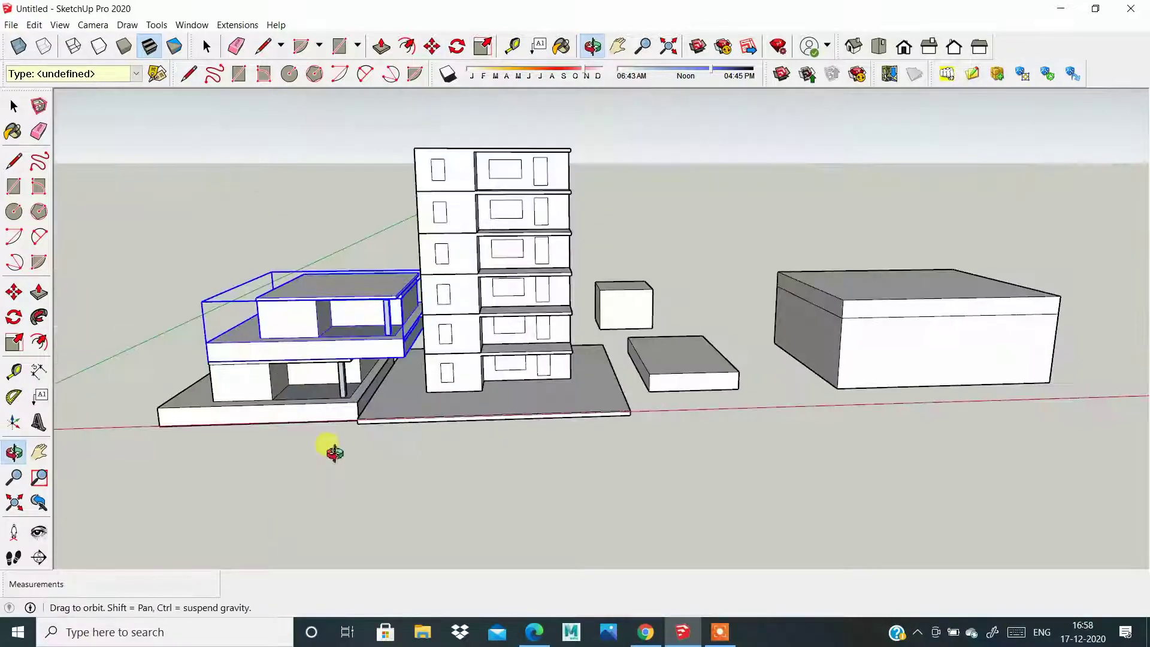
click(302, 415)
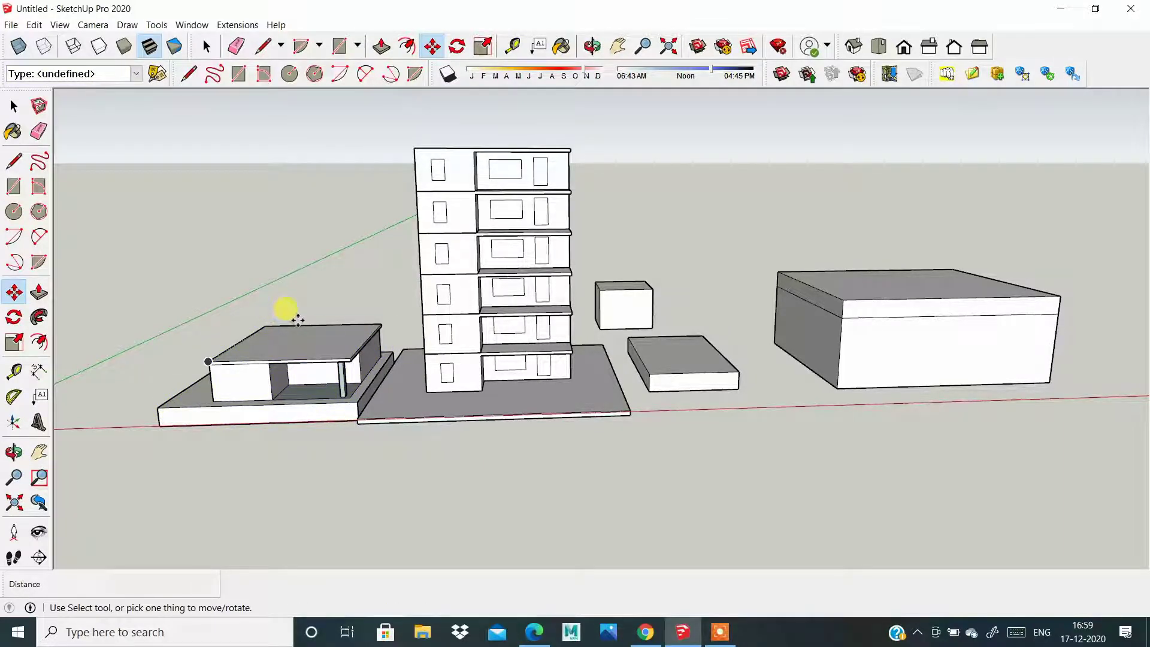
Step: Orbit and zoom to inspect the stacked pavilion, then clear the selection with Esc
middle_drag(290, 418, 372, 387)
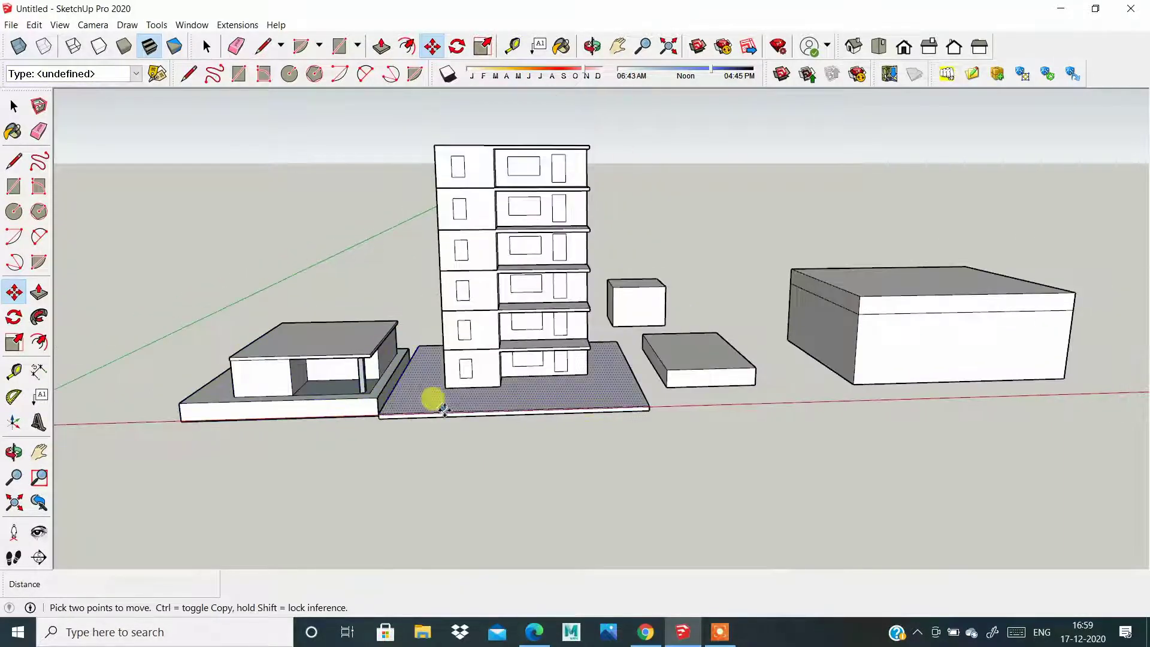
mouse_move(443, 409)
middle_down()
mouse_move(475, 483)
mouse_move(765, 524)
mouse_move(581, 524)
mouse_move(410, 487)
mouse_move(803, 488)
middle_up()
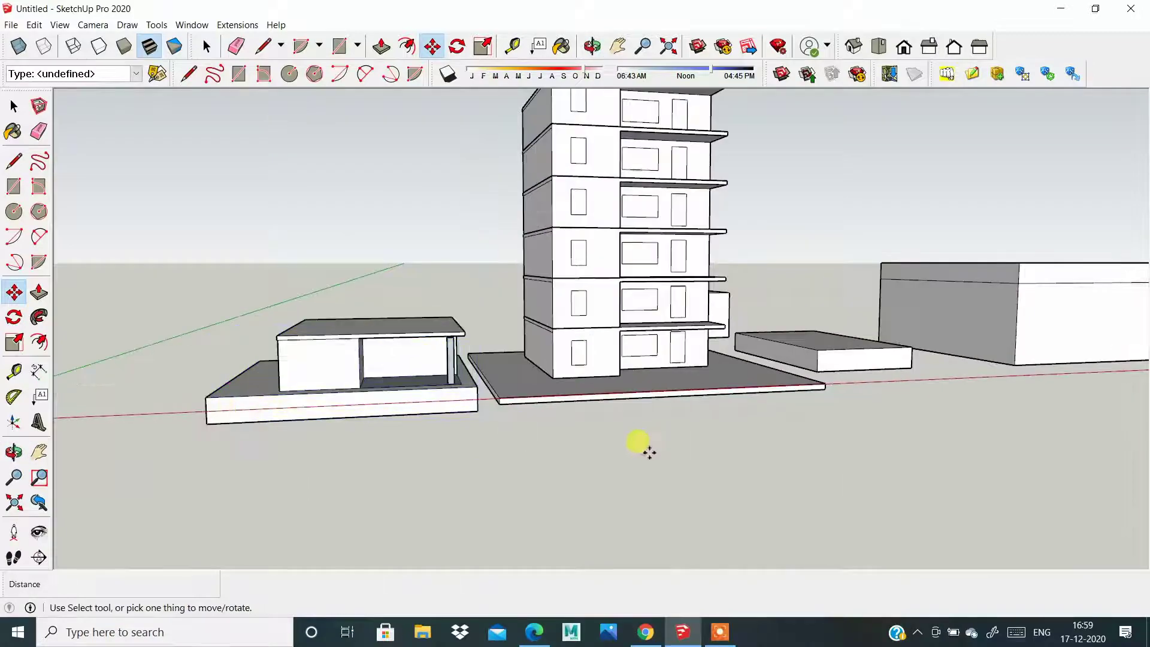
scroll(381, 407, up, 3)
scroll(381, 408, up, 2)
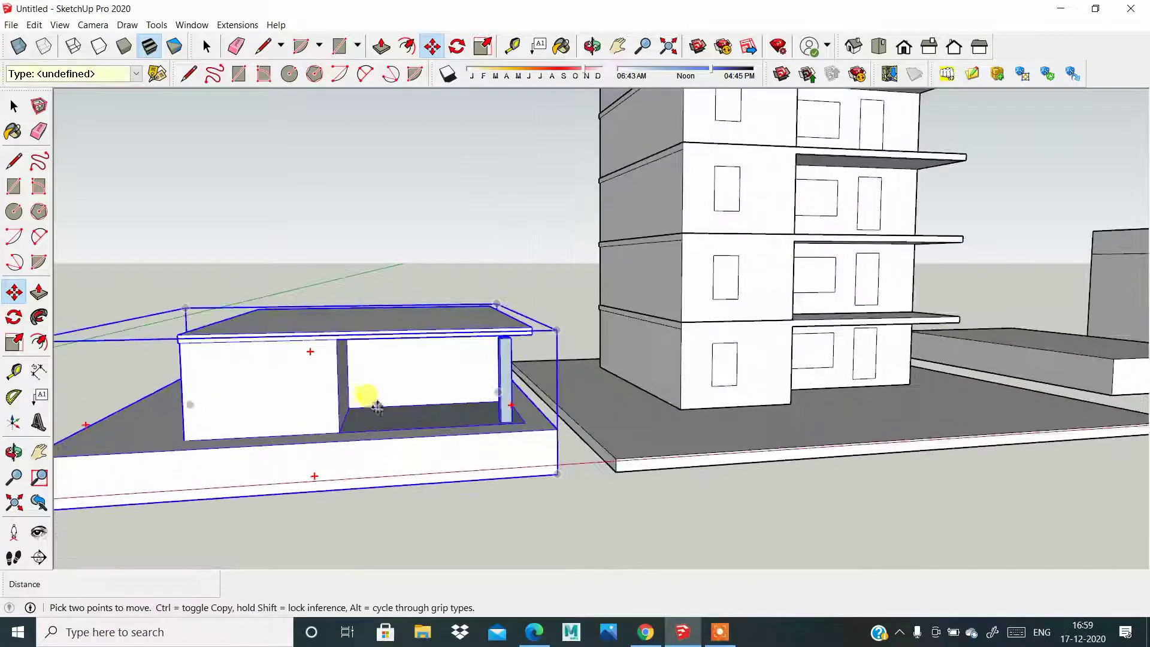
scroll(437, 362, down, 3)
key(Escape)
mouse_move(680, 459)
middle_down()
mouse_move(457, 482)
mouse_move(303, 339)
middle_up()
scroll(719, 338, down, 2)
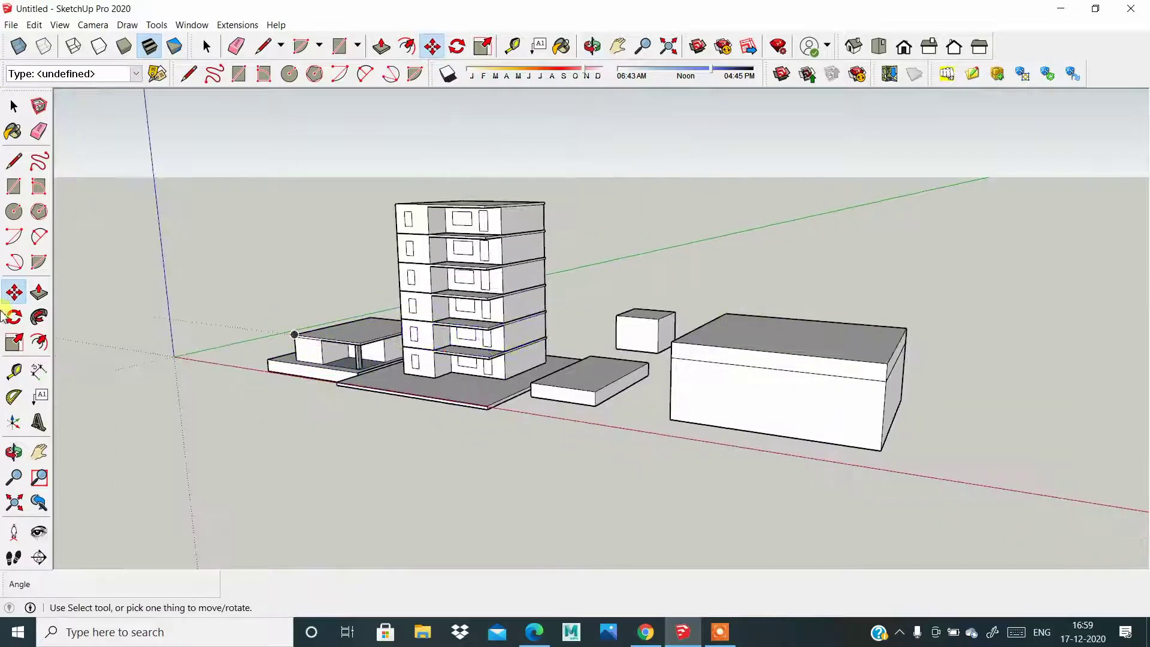
Step: Lower the large block's top face and recess its front face 32" under the roof slab
click(38, 293)
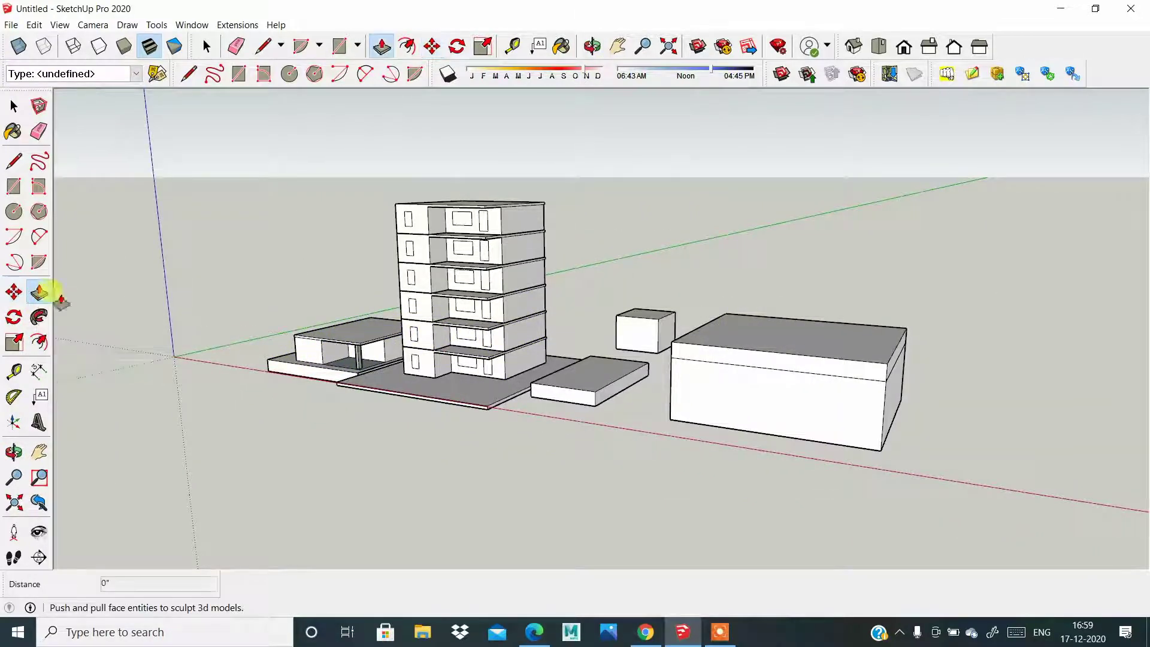
click(728, 336)
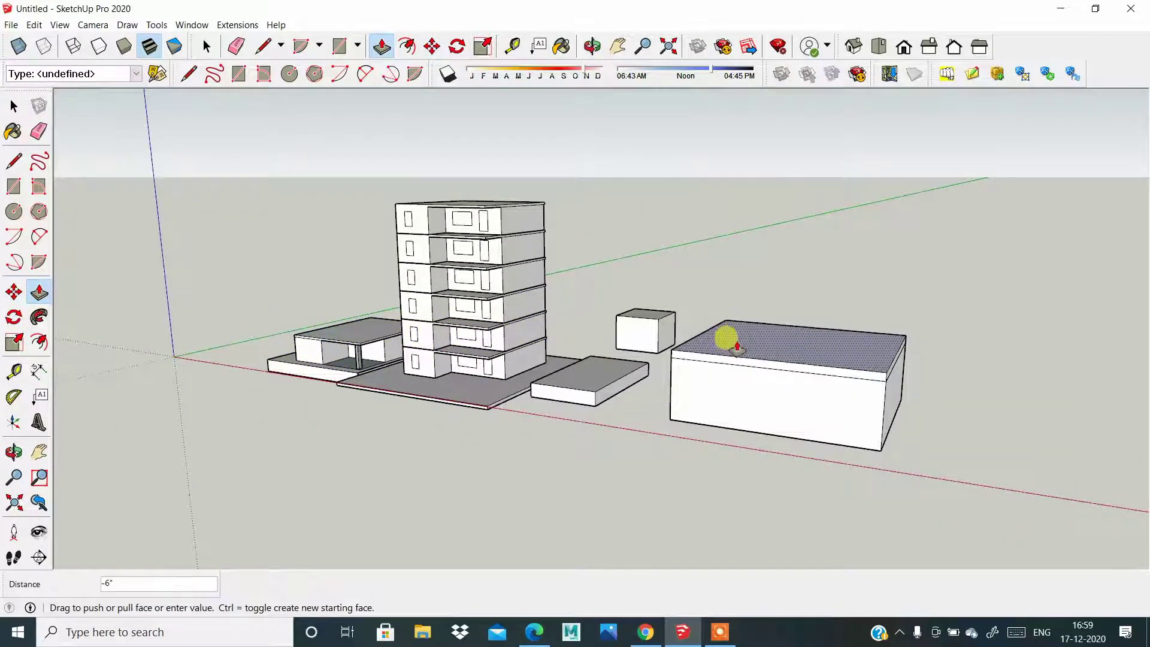
click(728, 336)
scroll(898, 406, up, 2)
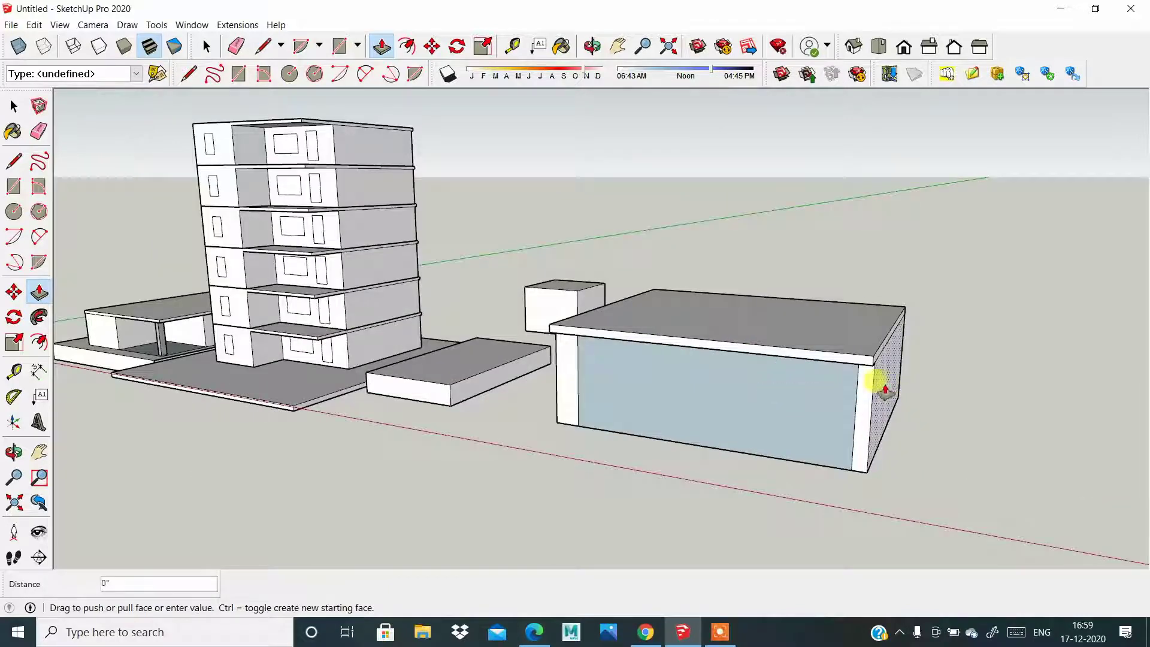
click(658, 395)
scroll(671, 389, down, 2)
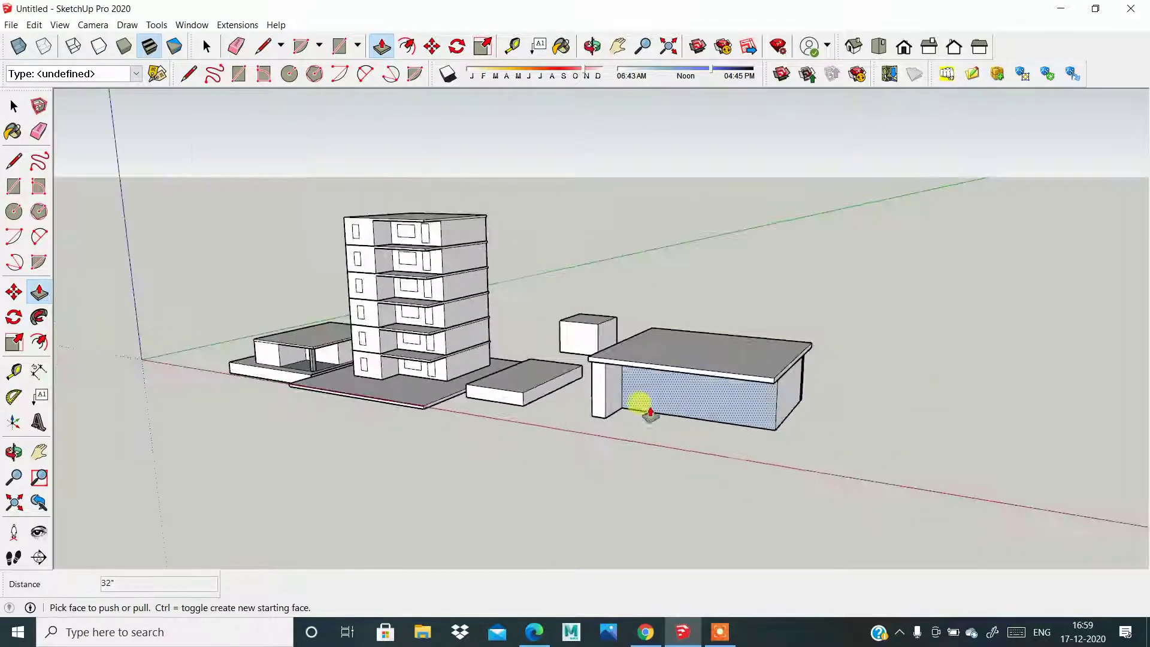
click(637, 404)
Step: Orbit and zoom around the site to check the recessed canopy-roofed front
scroll(479, 473, down, 2)
middle_drag(454, 476, 605, 457)
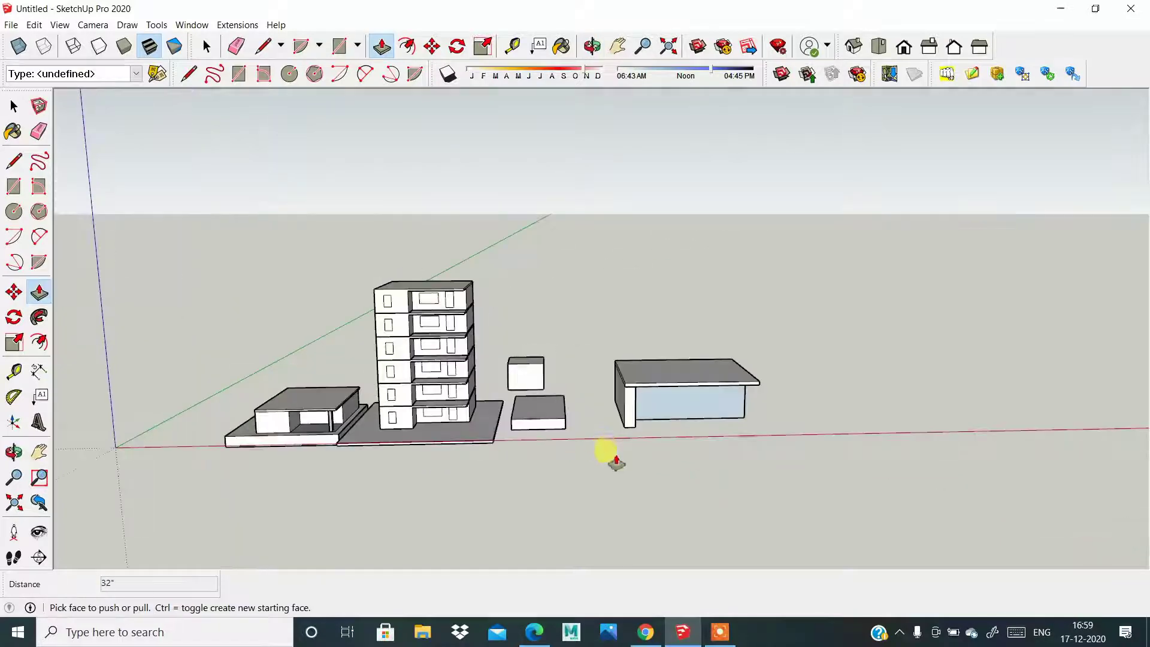
key(o)
mouse_move(414, 431)
mouse_down()
mouse_move(662, 390)
mouse_move(288, 449)
mouse_up()
key(p)
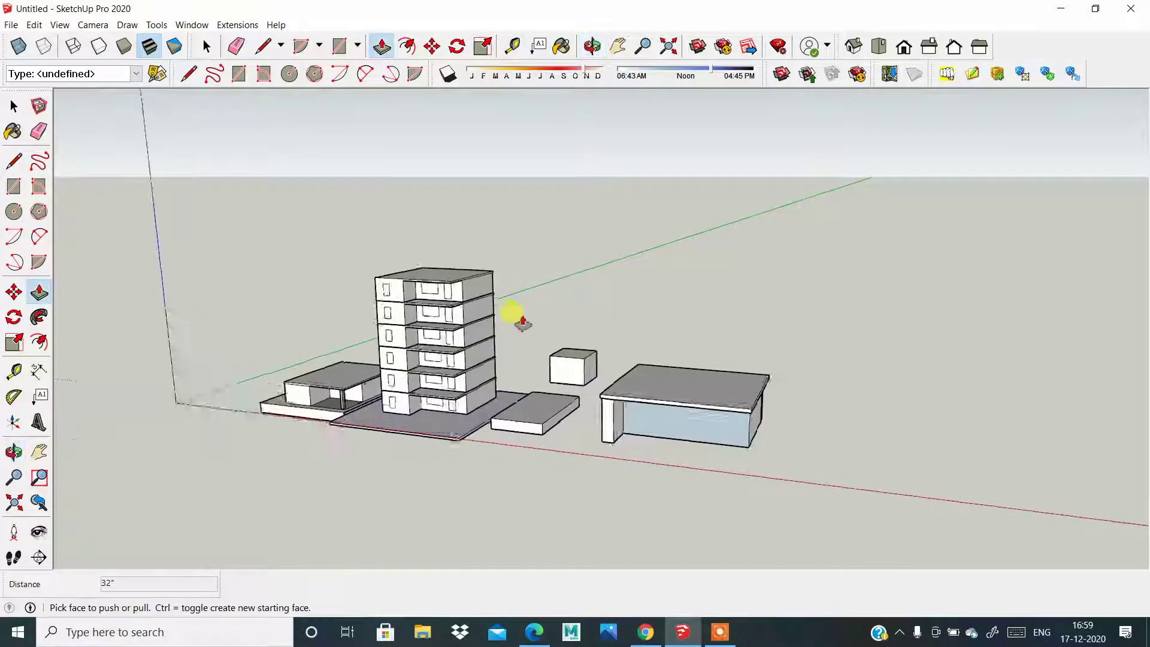
scroll(527, 329, up, 2)
scroll(801, 325, down, 2)
scroll(898, 372, up, 1)
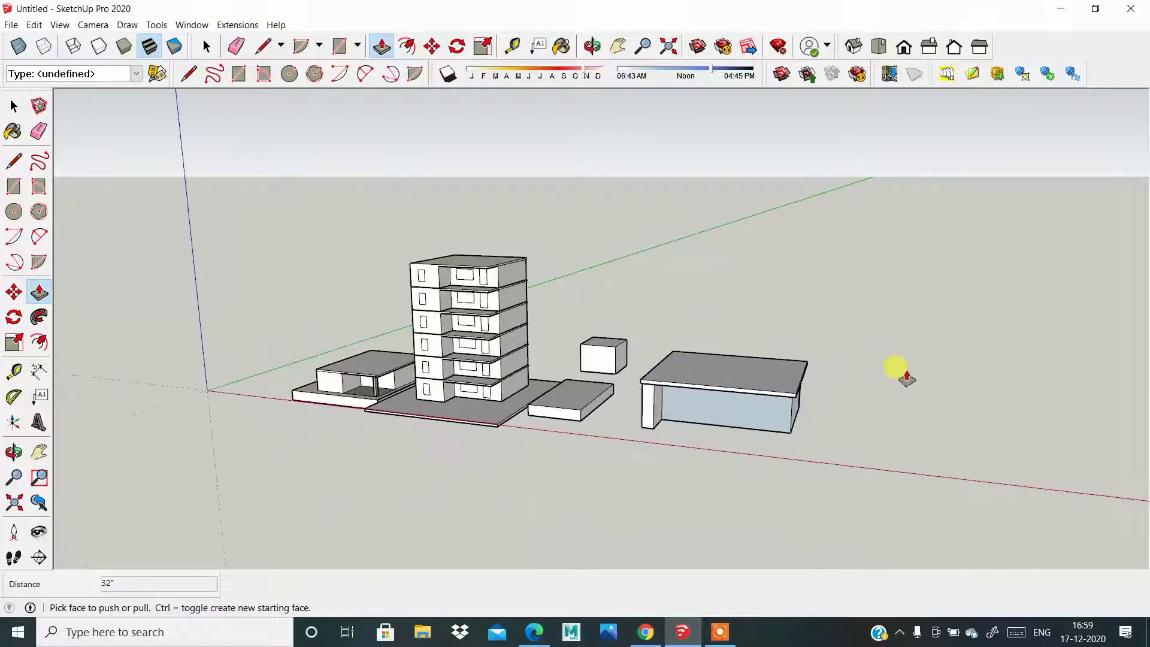
mouse_move(898, 372)
middle_down()
mouse_move(763, 378)
mouse_move(944, 372)
middle_up()
scroll(459, 417, up, 2)
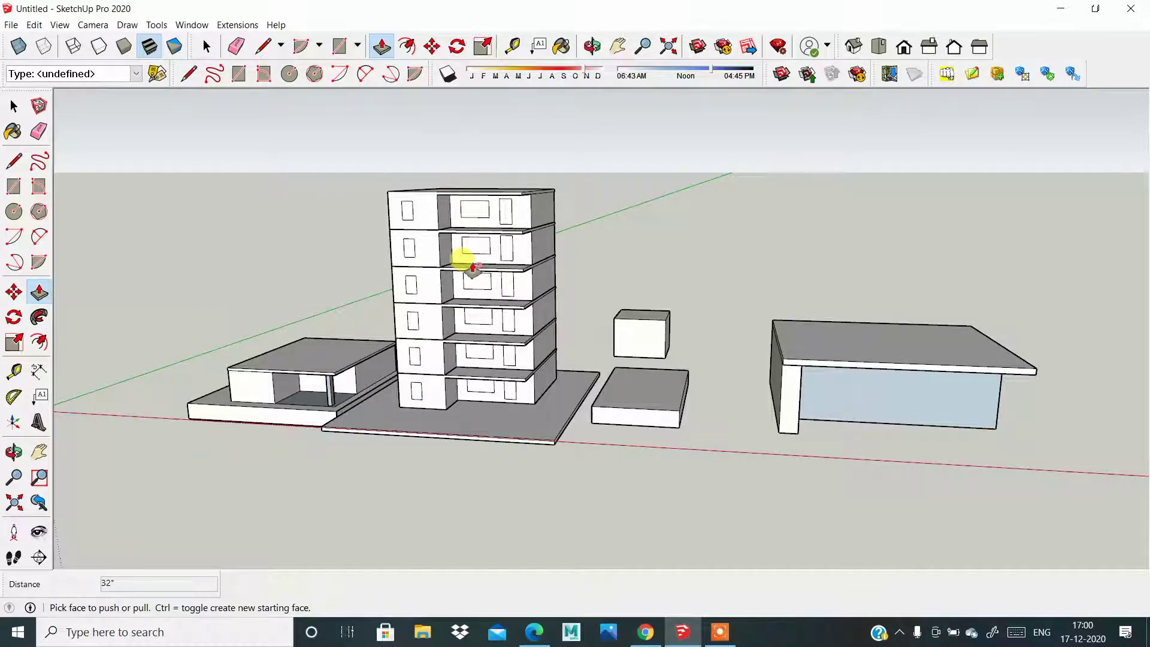
scroll(470, 390, up, 1)
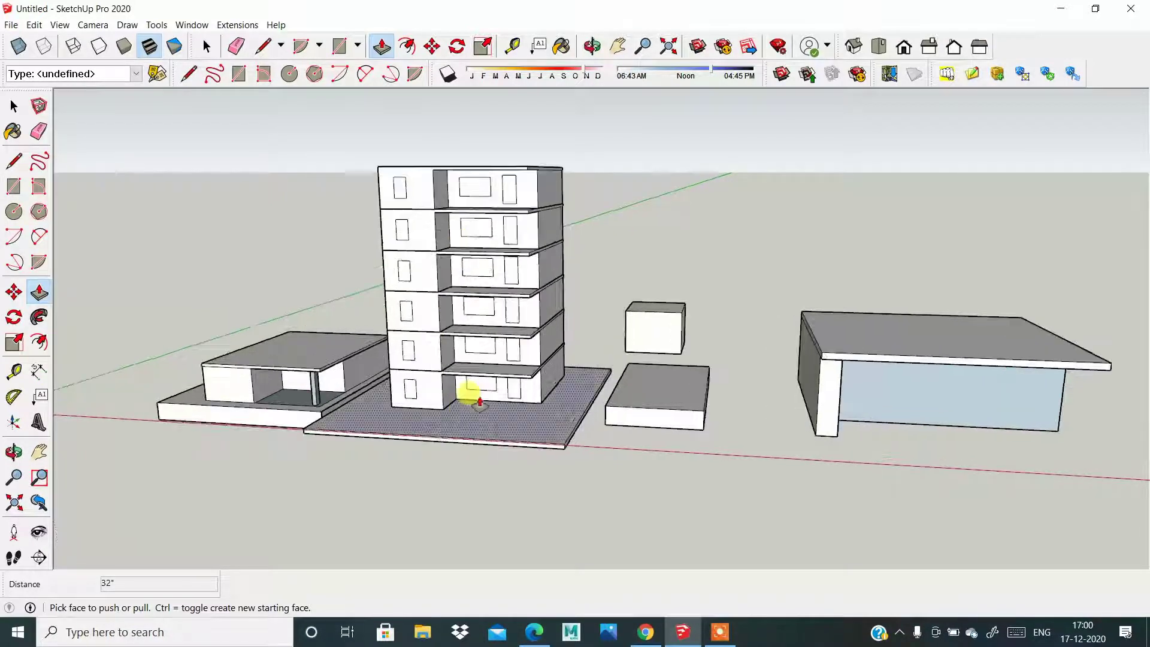
scroll(470, 383, up, 2)
scroll(473, 401, up, 2)
scroll(475, 410, down, 3)
scroll(472, 412, down, 1)
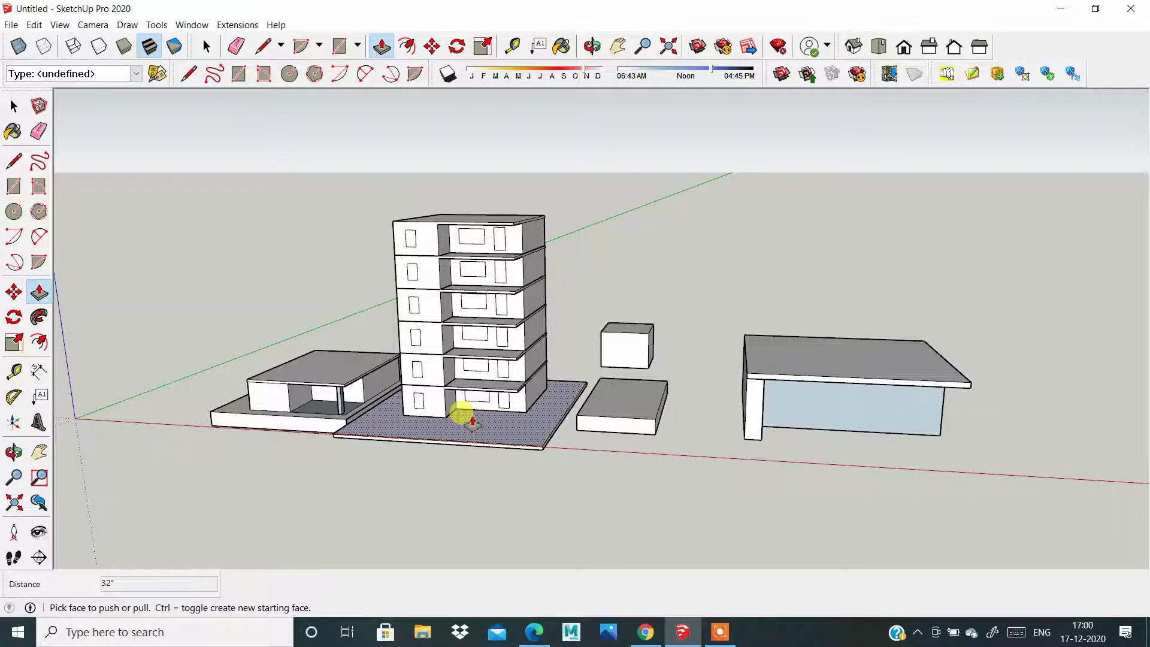
scroll(403, 449, up, 2)
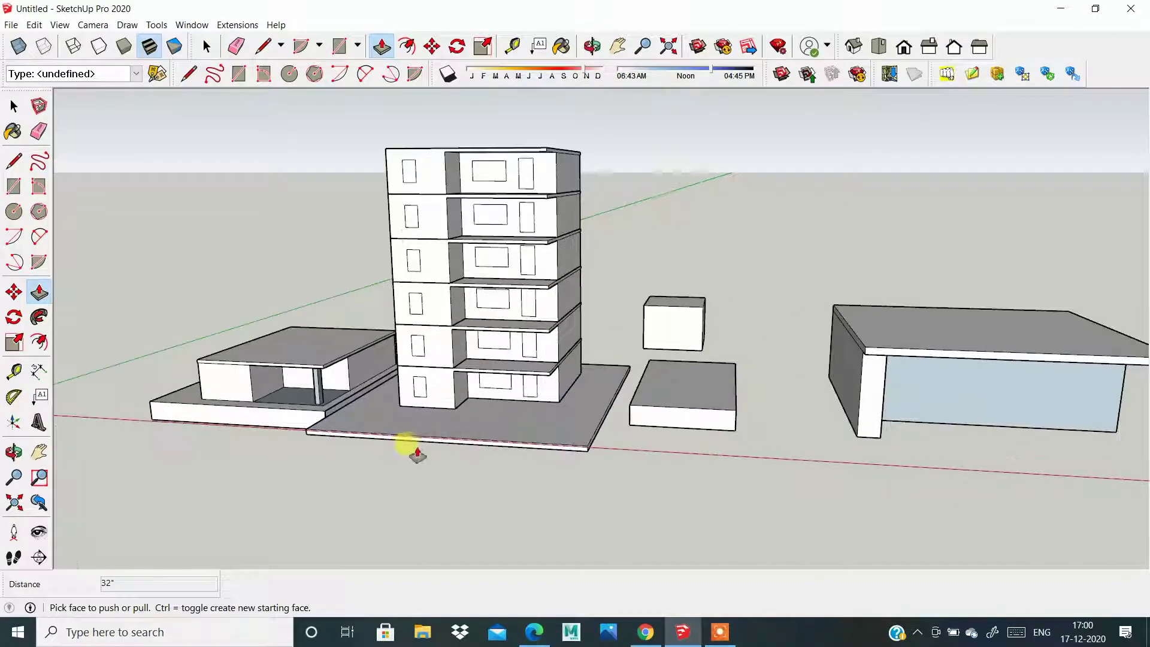
scroll(405, 454, up, 2)
scroll(567, 401, up, 2)
scroll(567, 401, up, 2)
mouse_move(541, 385)
middle_down()
mouse_move(617, 385)
mouse_move(488, 364)
mouse_move(604, 400)
mouse_move(508, 459)
mouse_move(675, 465)
middle_up()
scroll(604, 400, down, 2)
scroll(585, 431, down, 1)
scroll(506, 462, down, 2)
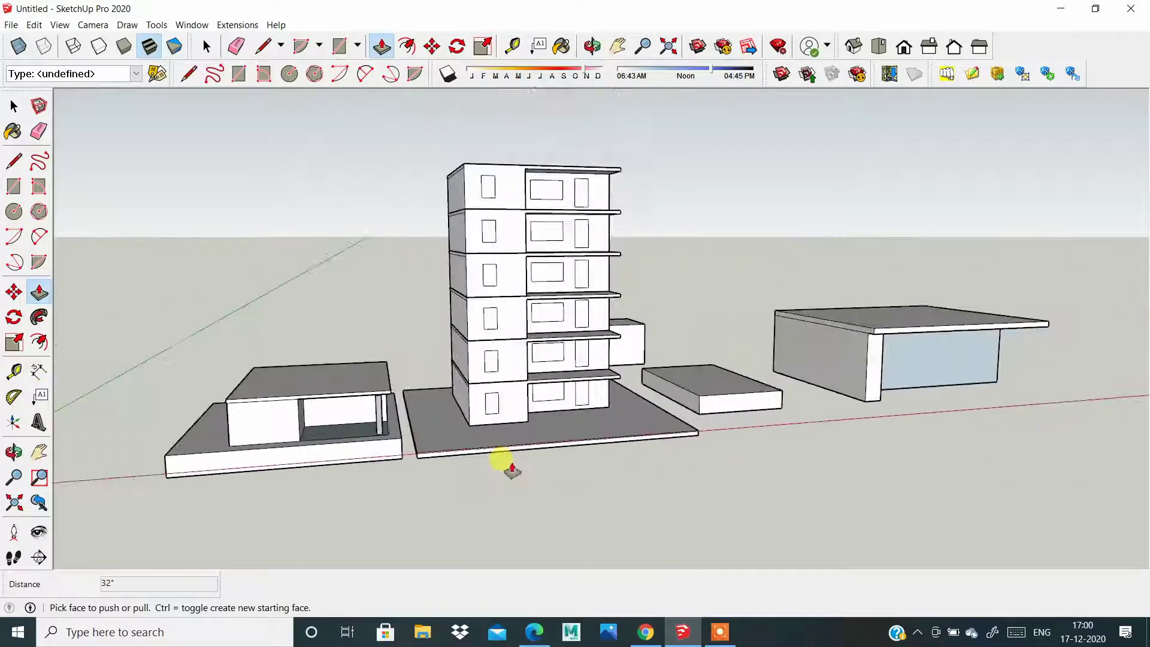
scroll(506, 465, down, 1)
scroll(510, 478, up, 2)
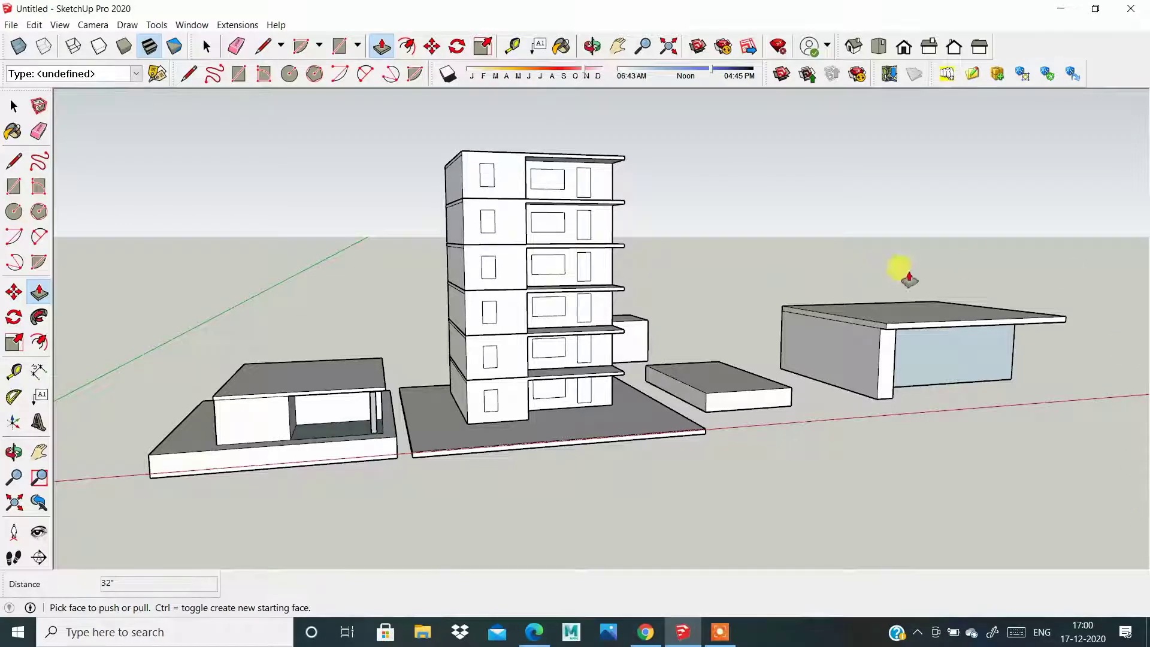
scroll(380, 359, up, 2)
scroll(379, 360, up, 2)
scroll(891, 378, down, 4)
mouse_move(593, 413)
middle_down()
mouse_move(797, 390)
mouse_move(657, 385)
middle_up()
scroll(727, 405, down, 1)
scroll(1036, 407, up, 3)
scroll(477, 354, down, 3)
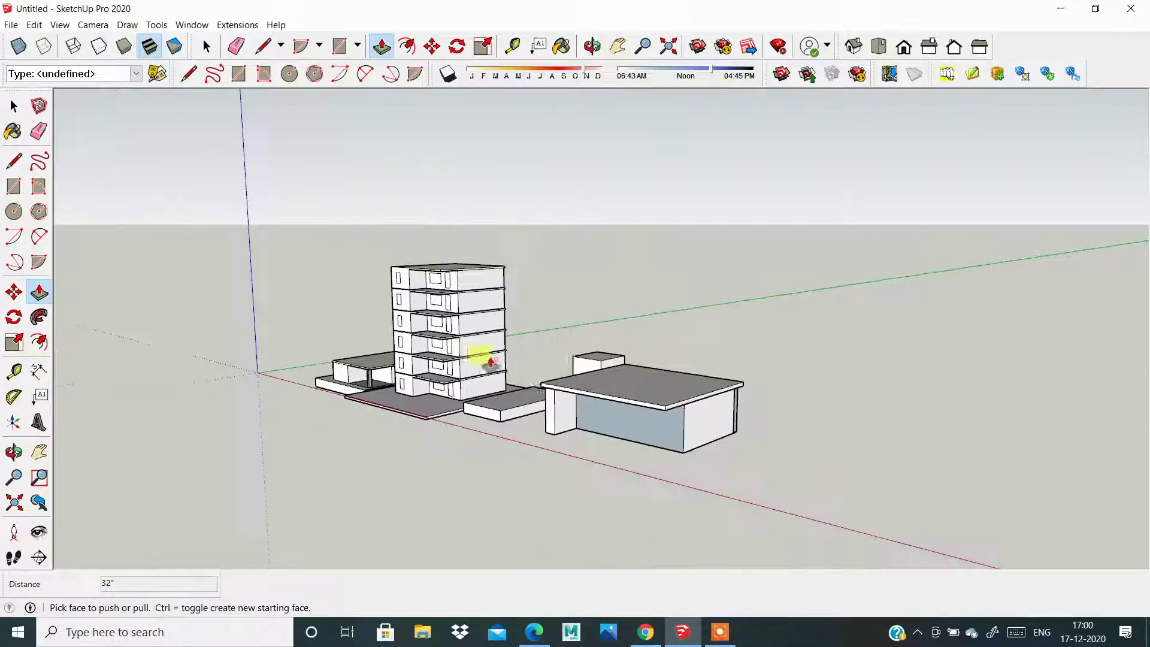
mouse_move(477, 354)
middle_down()
mouse_move(564, 442)
mouse_move(765, 401)
middle_up()
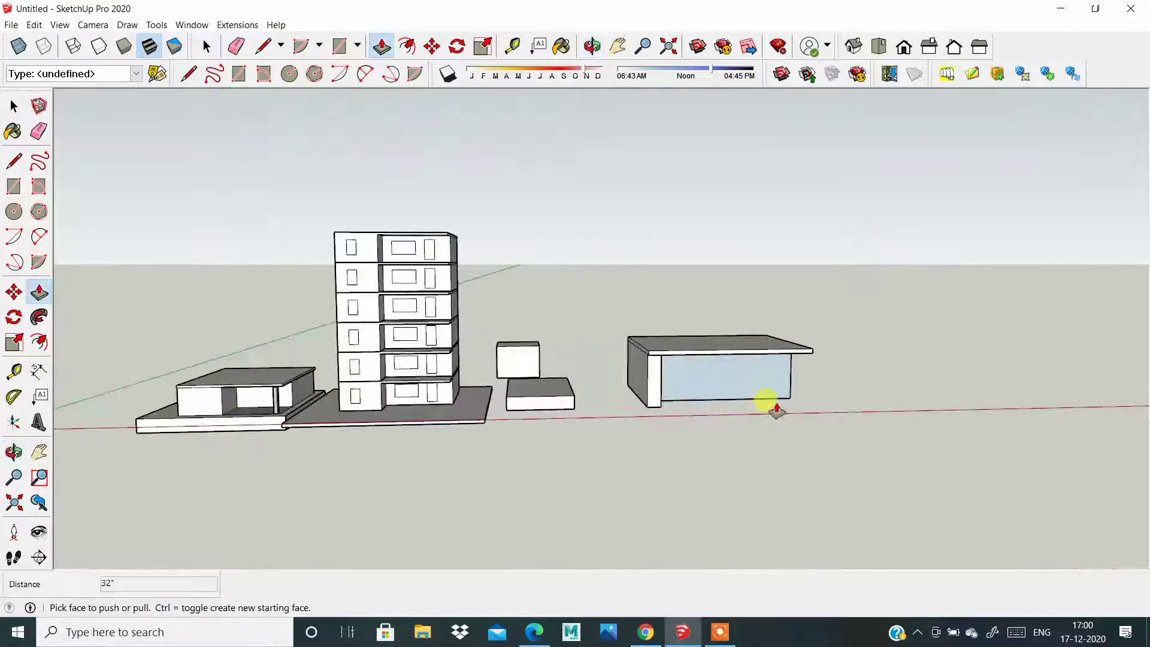